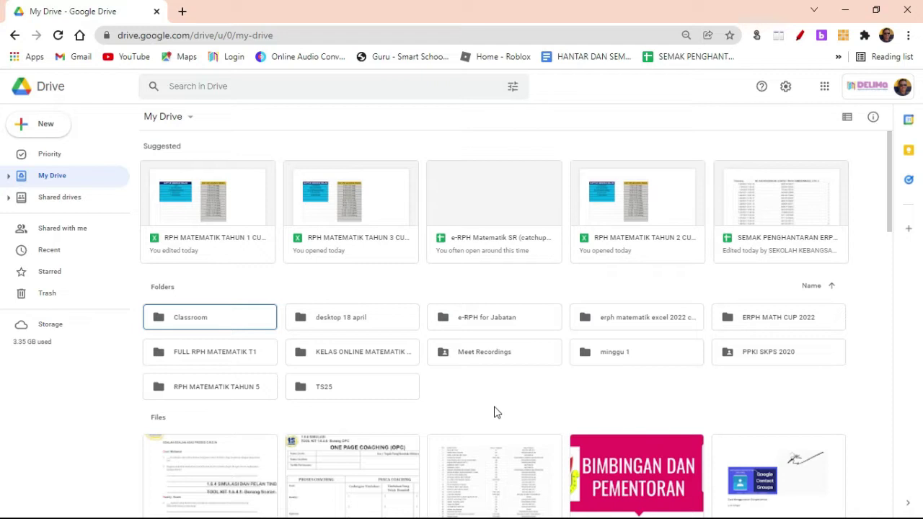
pyautogui.click(495, 405)
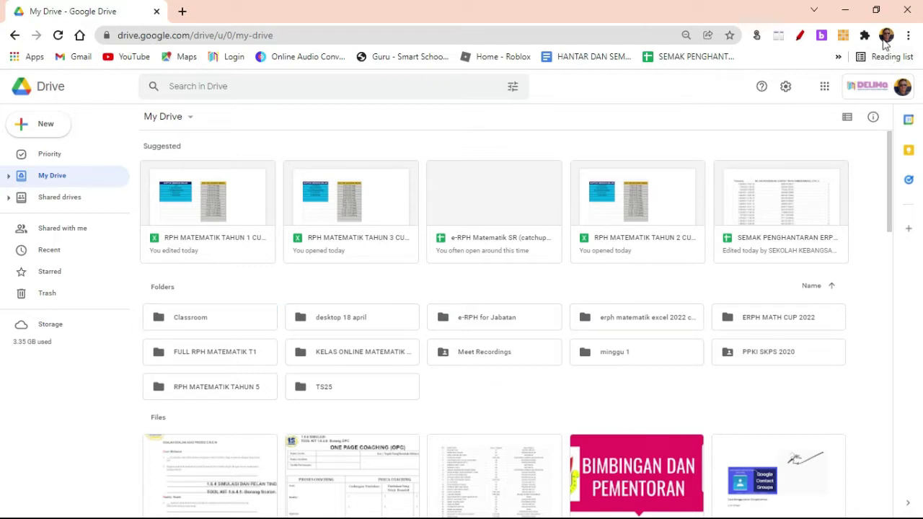
pyautogui.click(886, 35)
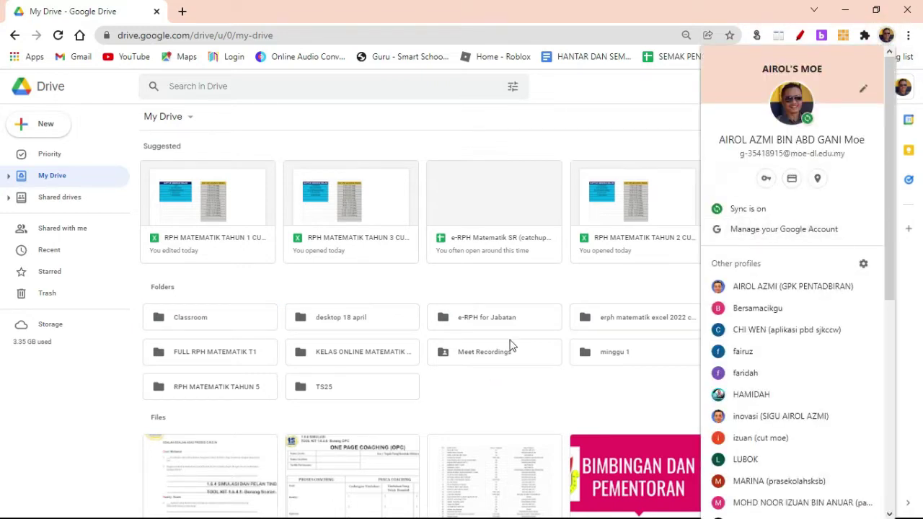
pyautogui.click(476, 409)
# Step: Create a new folder named "Aplikasi Masa Ku" in My Drive
pyautogui.rightClick(493, 399)
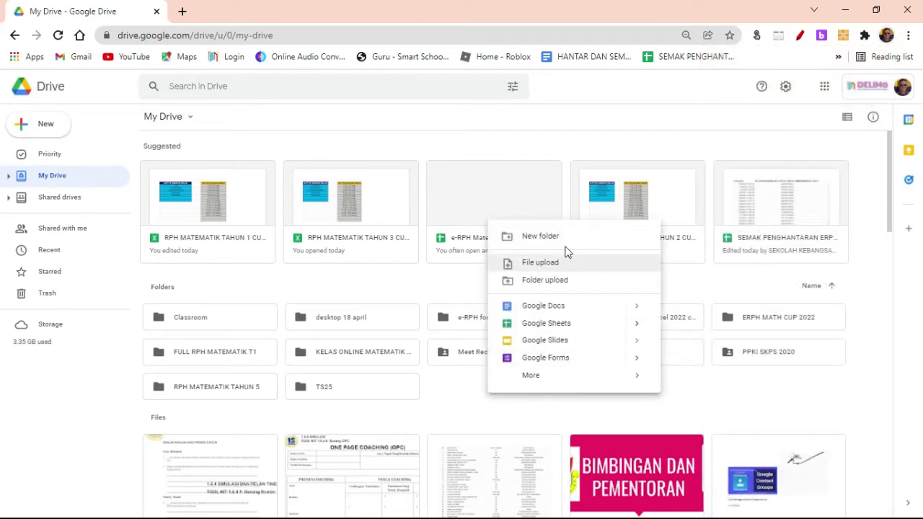
pyautogui.click(562, 237)
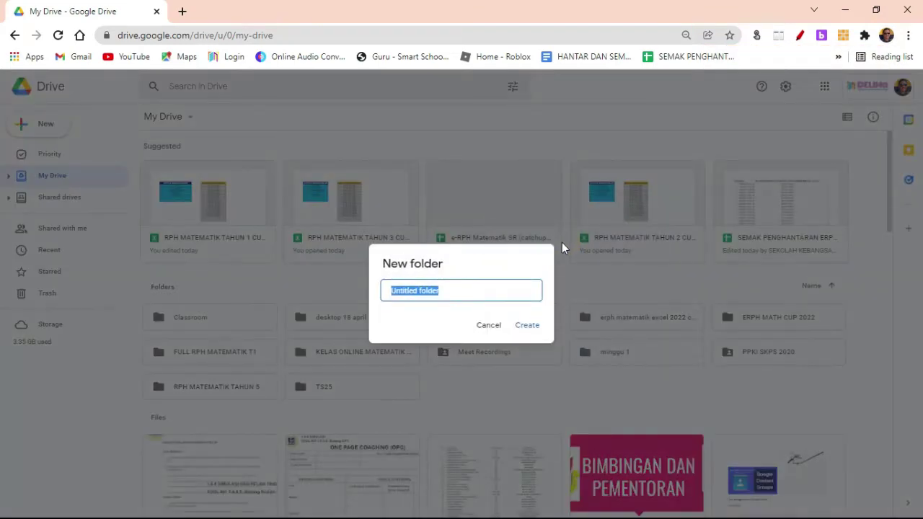
pyautogui.write('APlika')
pyautogui.press('BackSpace')
pyautogui.press('BackSpace')
pyautogui.press('BackSpace')
pyautogui.press('BackSpace')
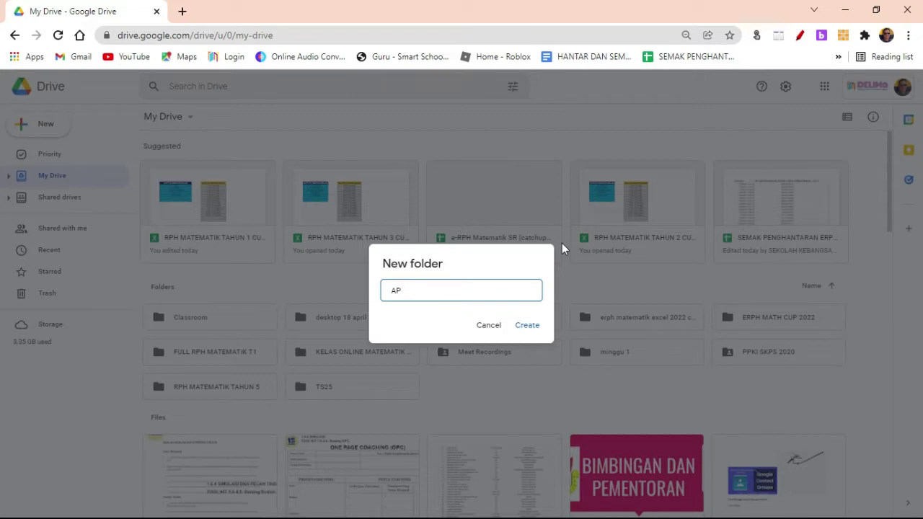
pyautogui.write('likasi Masa KU')
pyautogui.press('BackSpace')
pyautogui.write('u')
pyautogui.click(527, 326)
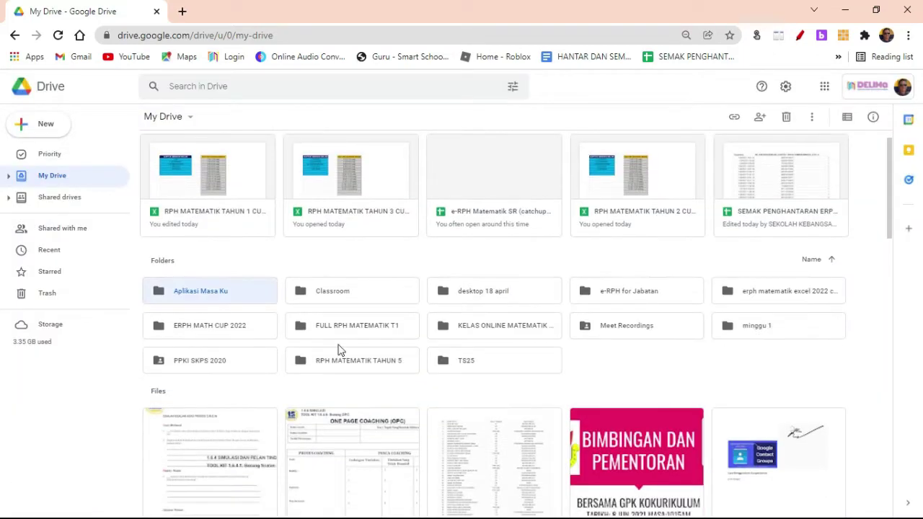
# Step: Open the "Aplikasi Masa Ku" folder and create a blank Google Sheets spreadsheet inside it
pyautogui.doubleClick(198, 291)
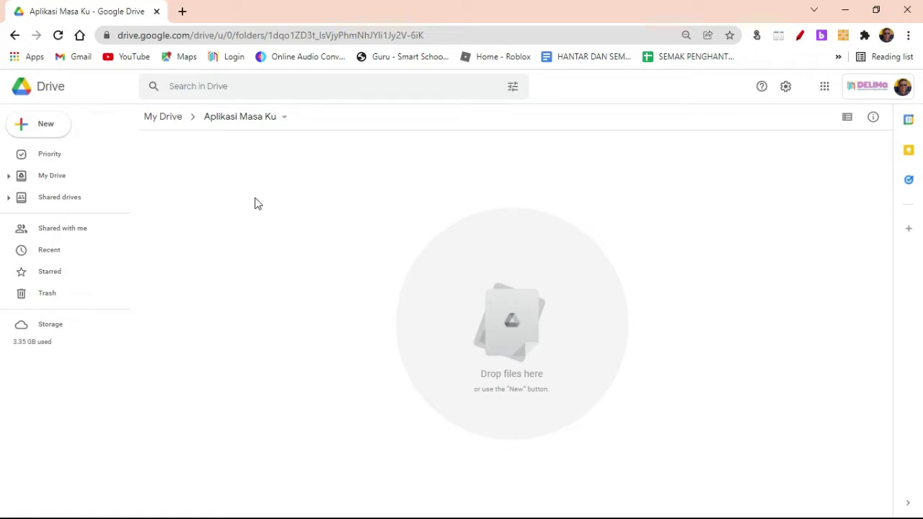
pyautogui.rightClick(254, 204)
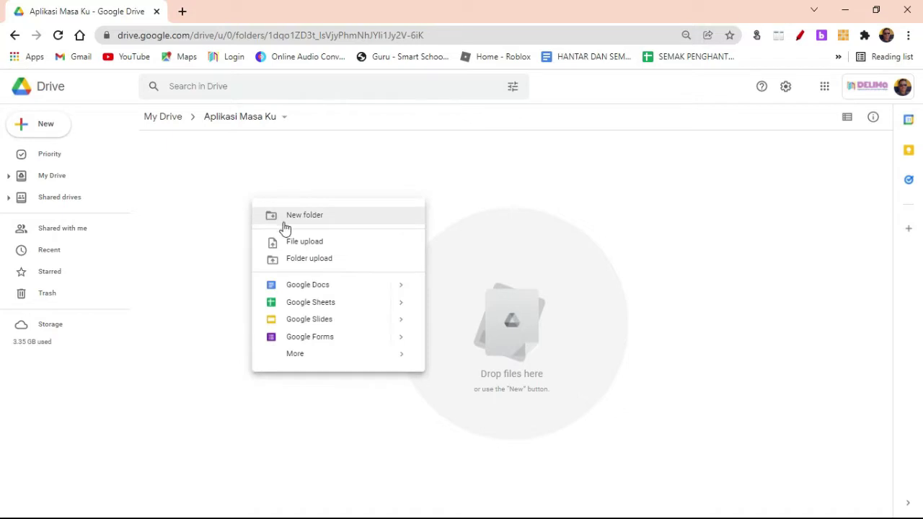
pyautogui.click(299, 304)
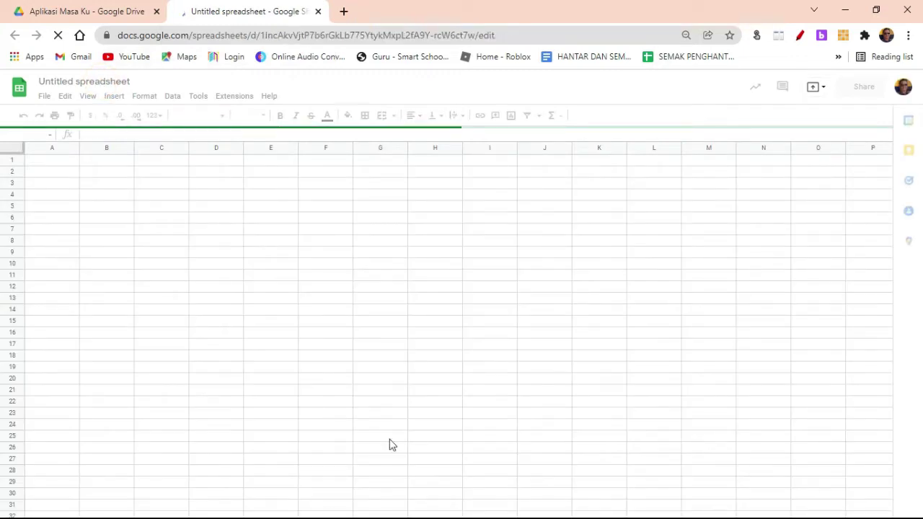
# Step: Locate the Aplikasi Masaku workbook in the computer's Downloads folder and return to the new spreadsheet in the browser
pyautogui.hotkey('alt', 'Tab')
pyautogui.hotkey('alt', 'Tab')
pyautogui.hotkey('alt', 'Tab')
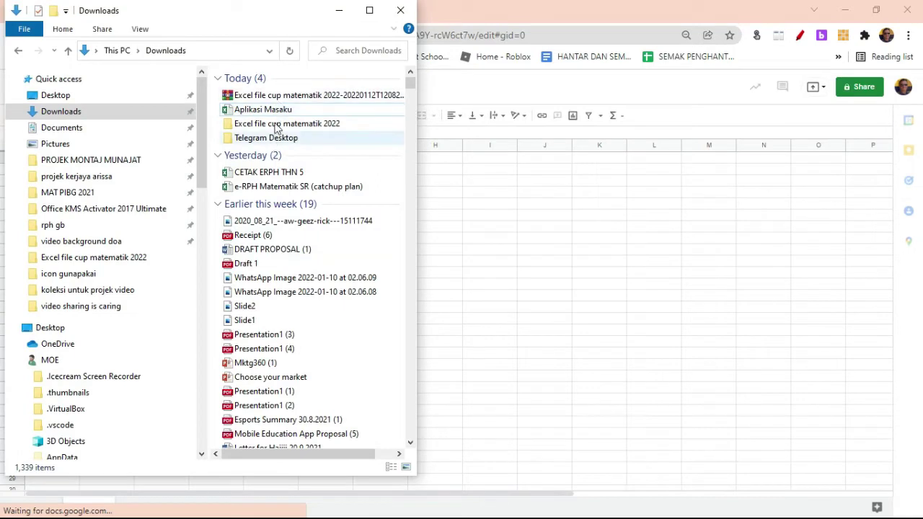
pyautogui.click(273, 110)
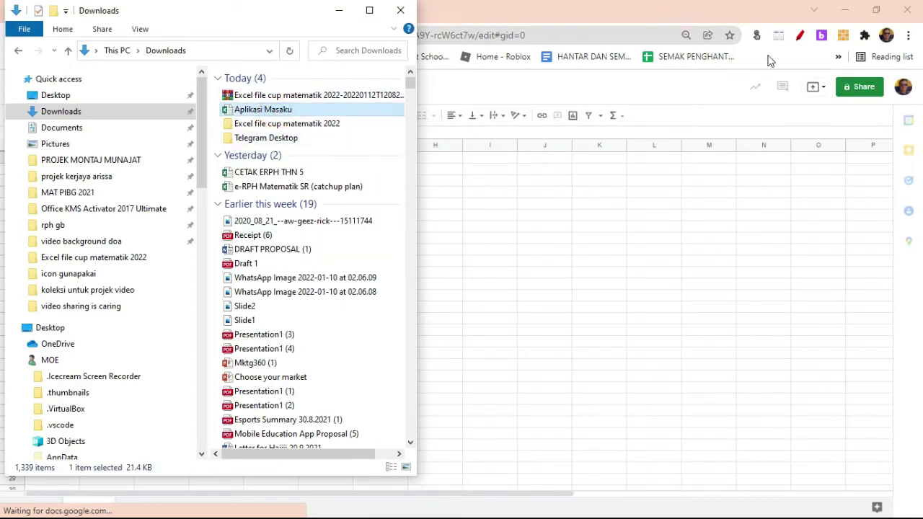
pyautogui.click(550, 16)
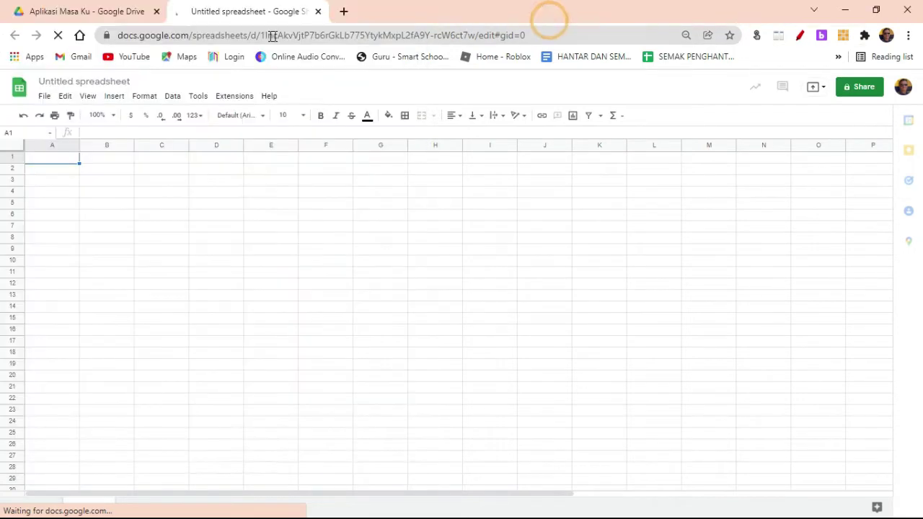
# Step: Rename the untitled spreadsheet as "Aplikasi Masa Ku"
pyautogui.click(58, 81)
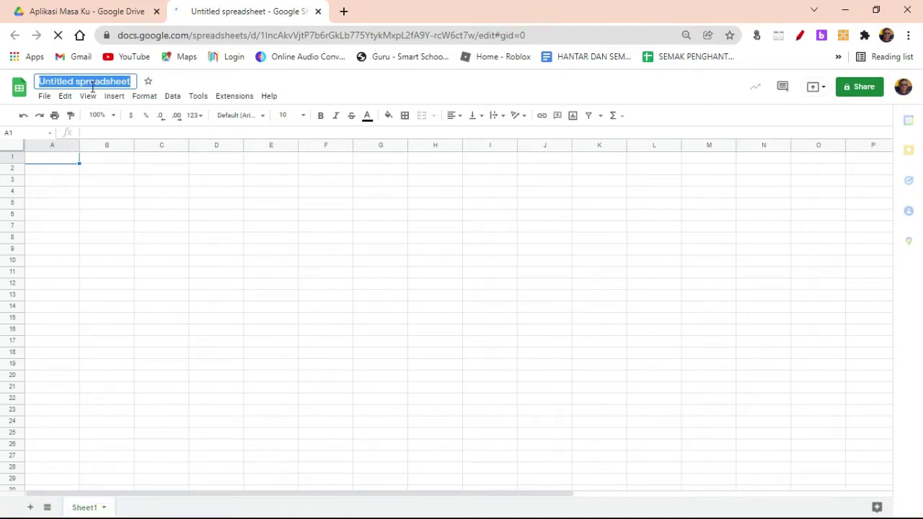
pyautogui.write('APlikasi')
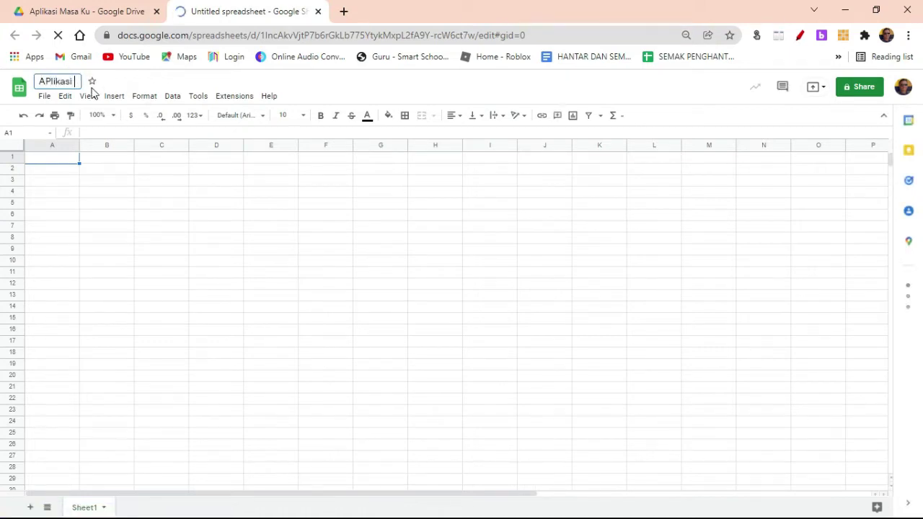
pyautogui.press('BackSpace')
pyautogui.press('BackSpace')
pyautogui.press('BackSpace')
pyautogui.press('BackSpace')
pyautogui.press('BackSpace')
pyautogui.press('BackSpace')
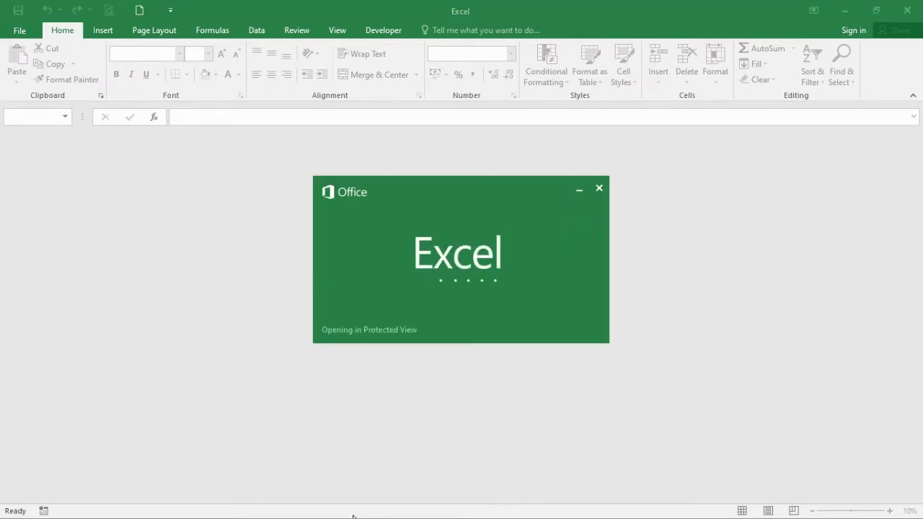
pyautogui.hotkey('alt', 'Tab')
pyautogui.hotkey('alt', 'Tab')
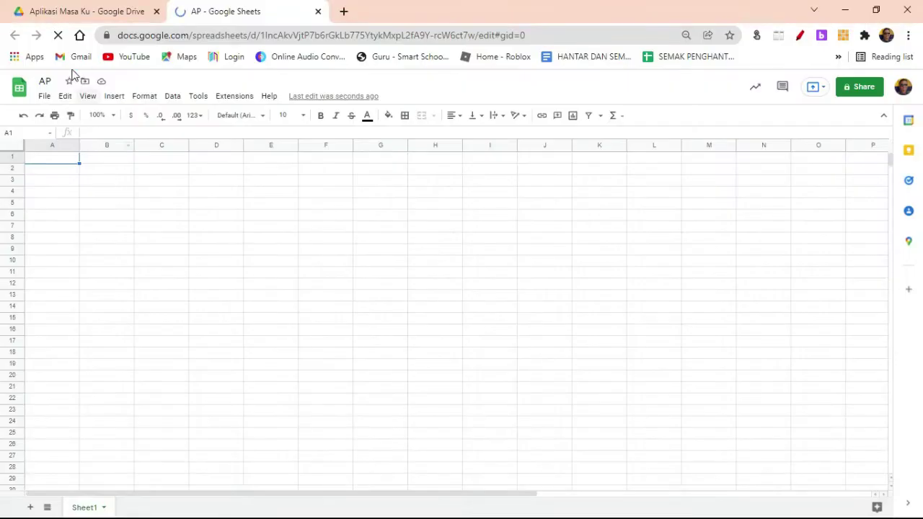
pyautogui.write('Apl')
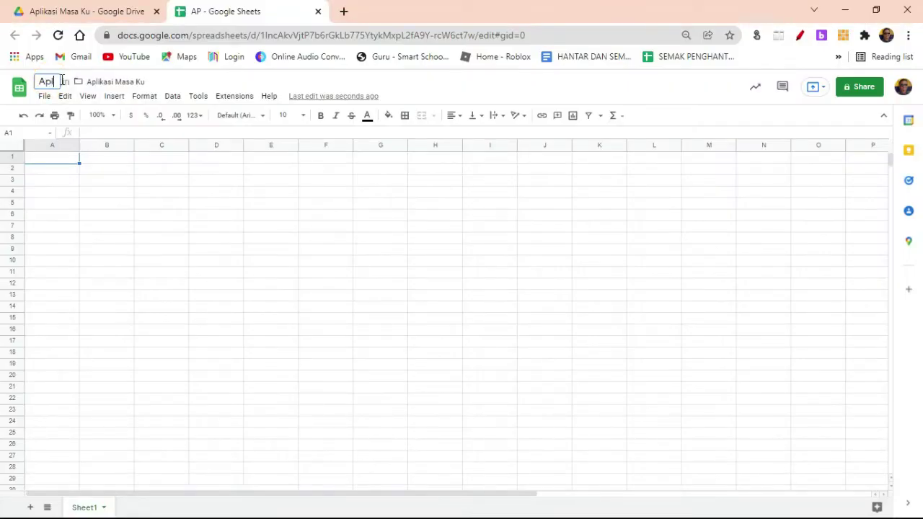
pyautogui.write('ikasi Masa Ku')
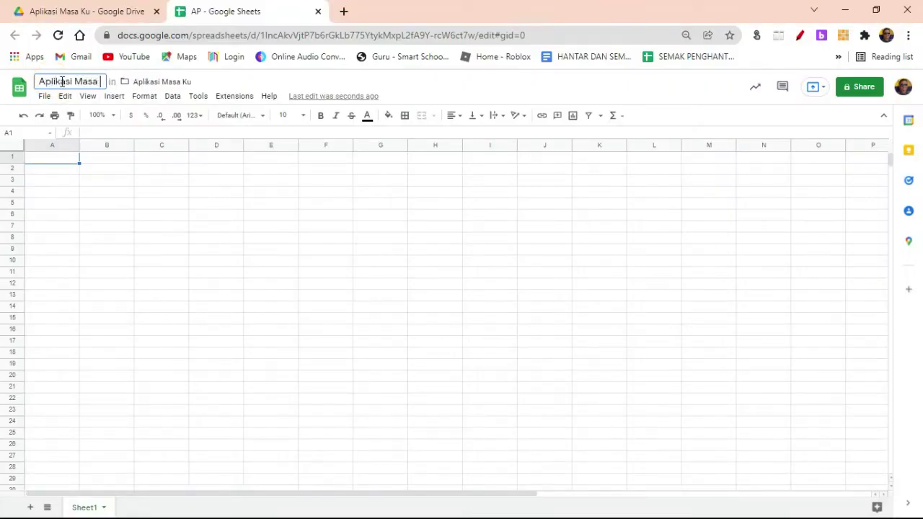
pyautogui.click(95, 181)
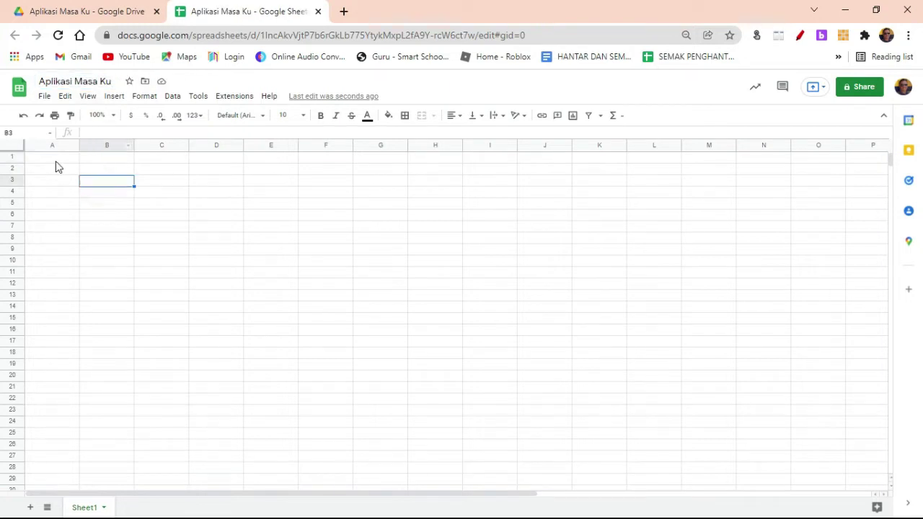
pyautogui.click(54, 160)
pyautogui.click(163, 368)
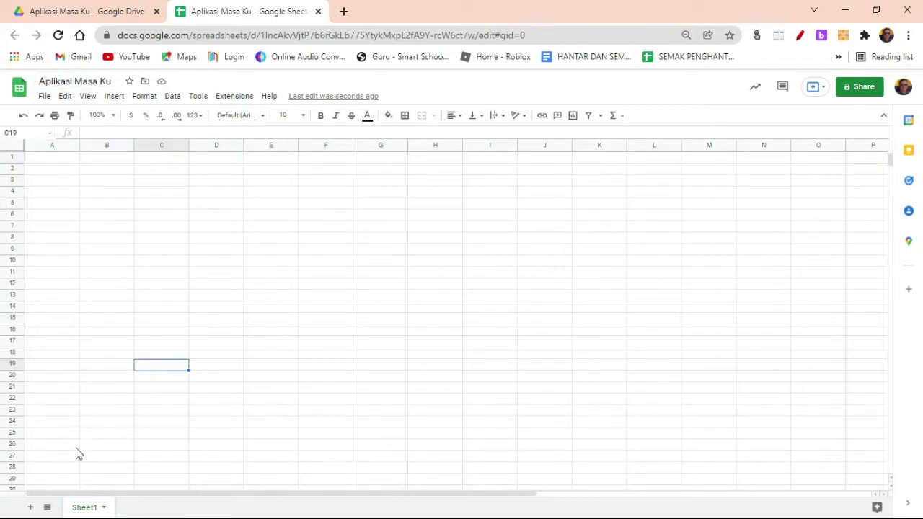
pyautogui.click(72, 228)
pyautogui.click(66, 161)
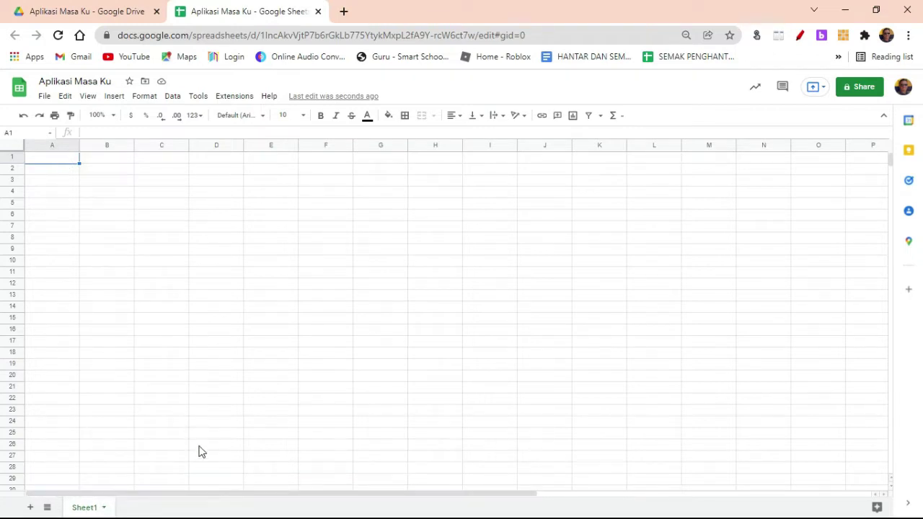
# Step: Rename Sheet1 as "Utama"
pyautogui.doubleClick(96, 508)
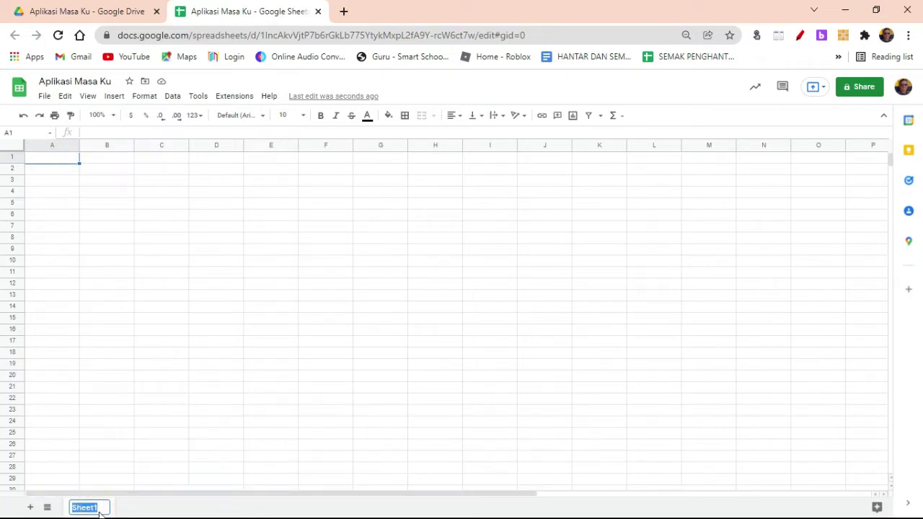
pyautogui.write('Uata')
pyautogui.press('BackSpace')
pyautogui.press('BackSpace')
pyautogui.press('BackSpace')
pyautogui.write('tama')
pyautogui.click(126, 410)
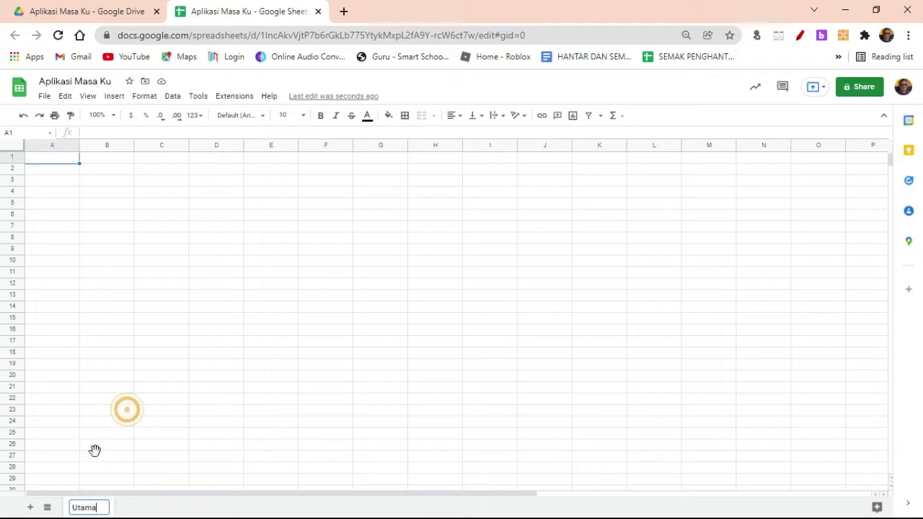
# Step: Add a second sheet to the spreadsheet and name it "Data"
pyautogui.click(29, 509)
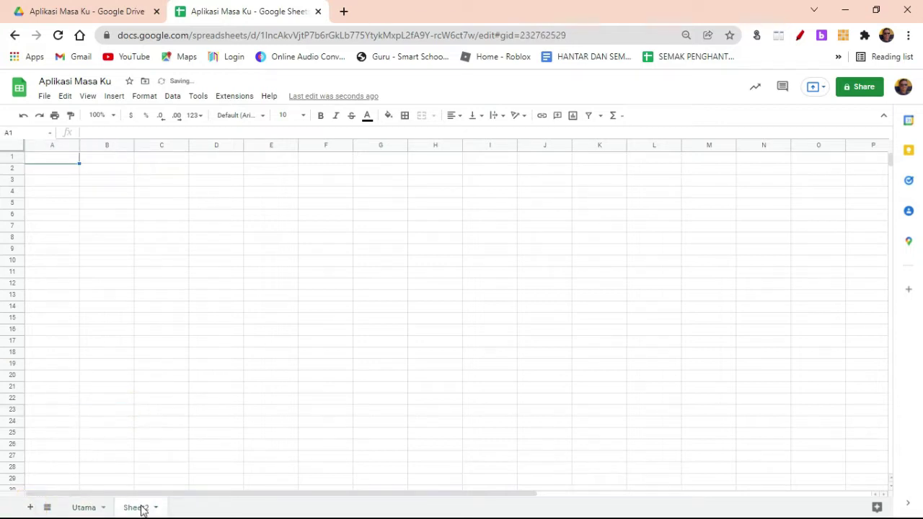
pyautogui.doubleClick(139, 509)
pyautogui.write('Data')
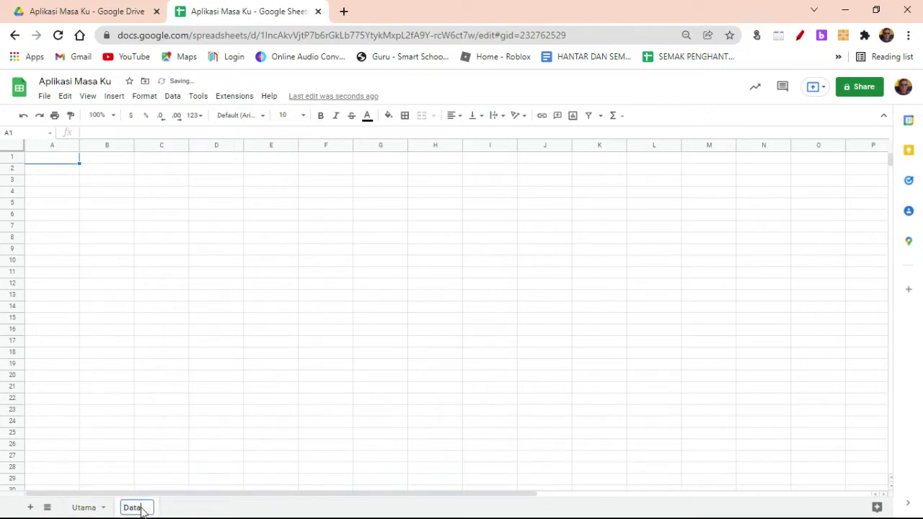
pyautogui.click(132, 376)
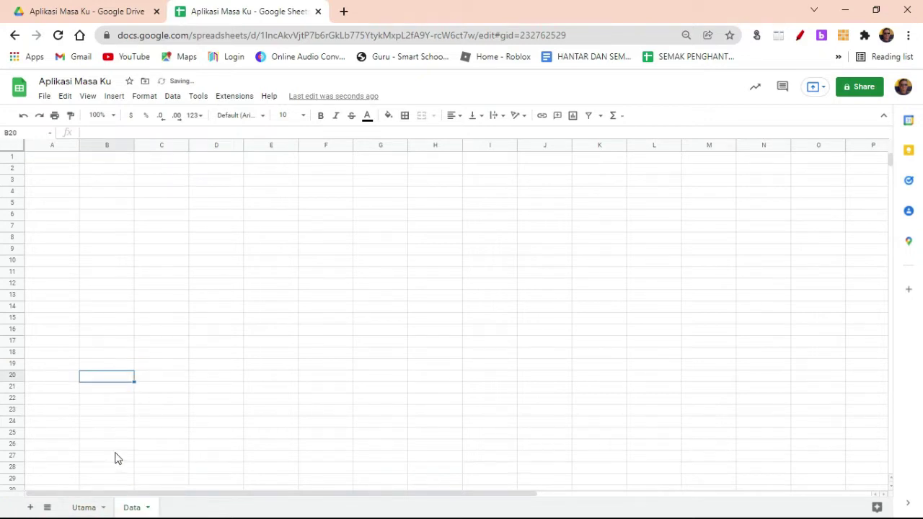
pyautogui.click(64, 163)
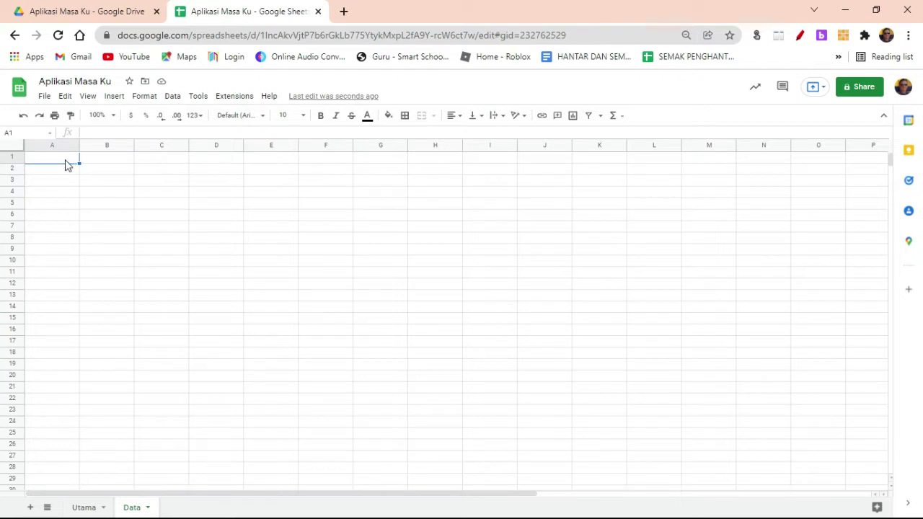
pyautogui.moveTo(114, 150); pyautogui.dragTo(123, 449)
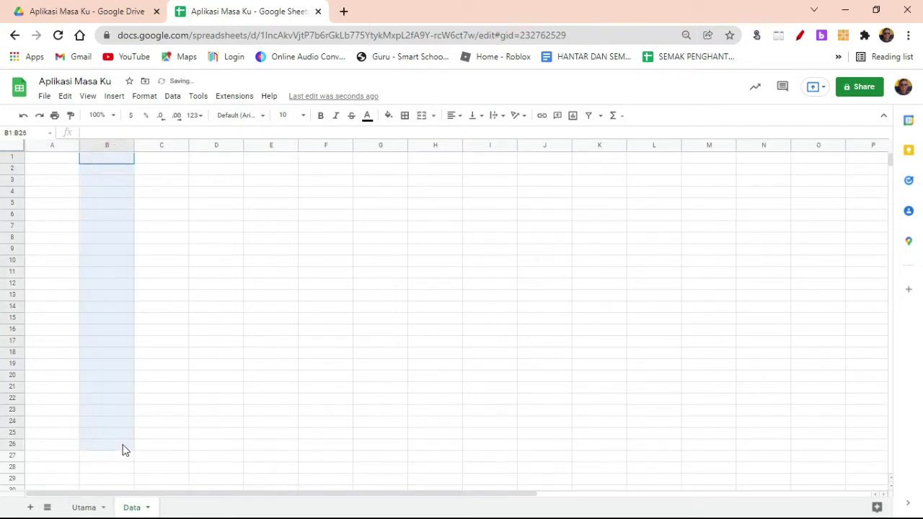
# Step: Add a third sheet to the spreadsheet and name it "Laporan"
pyautogui.click(31, 509)
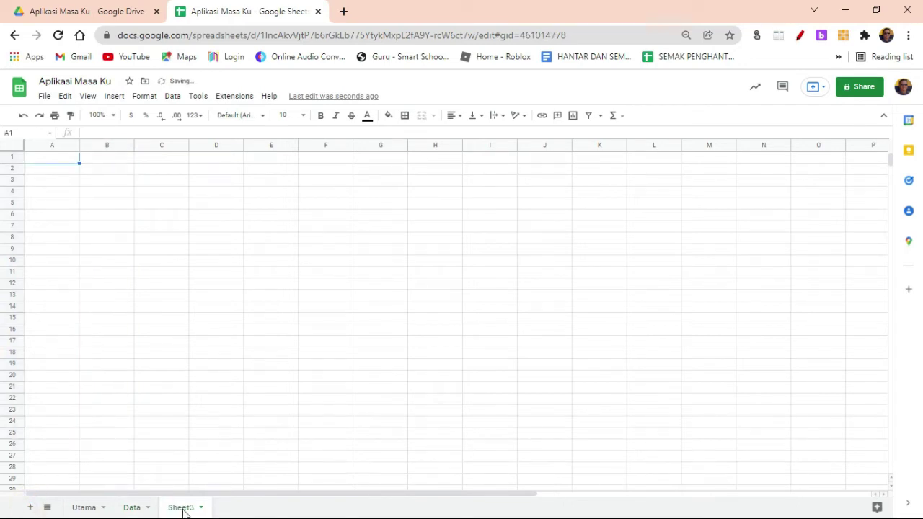
pyautogui.doubleClick(181, 507)
pyautogui.write('Laporan')
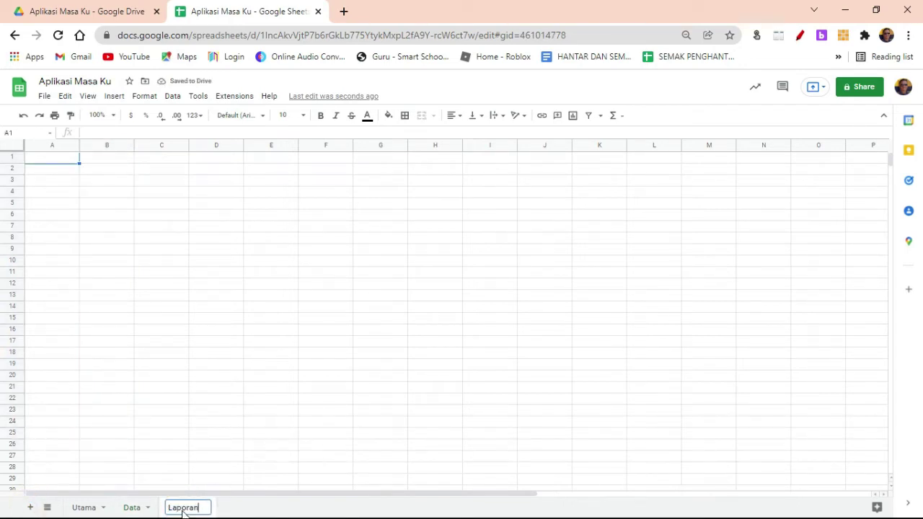
pyautogui.click(123, 444)
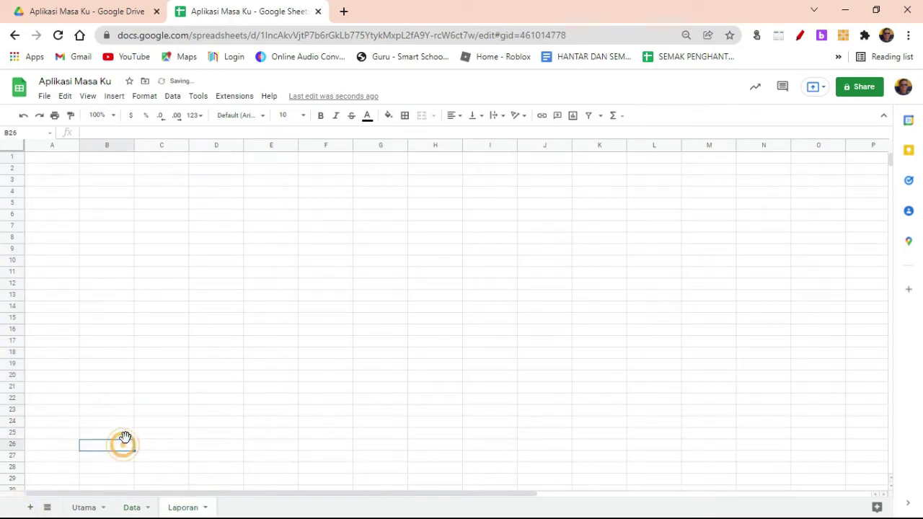
pyautogui.click(84, 507)
pyautogui.click(134, 508)
pyautogui.click(184, 507)
# Step: Enter the heading "Nama Aplikasi" in cell A1 of the Utama sheet
pyautogui.click(83, 508)
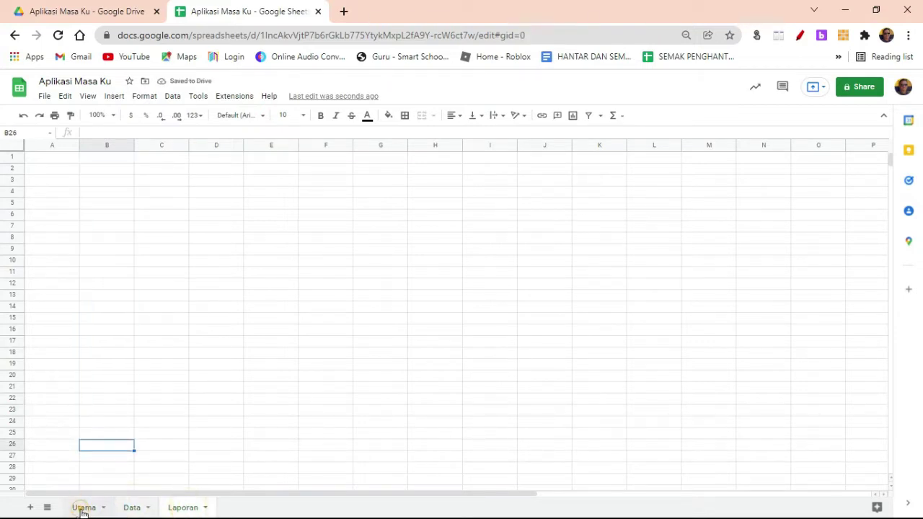
pyautogui.click(51, 162)
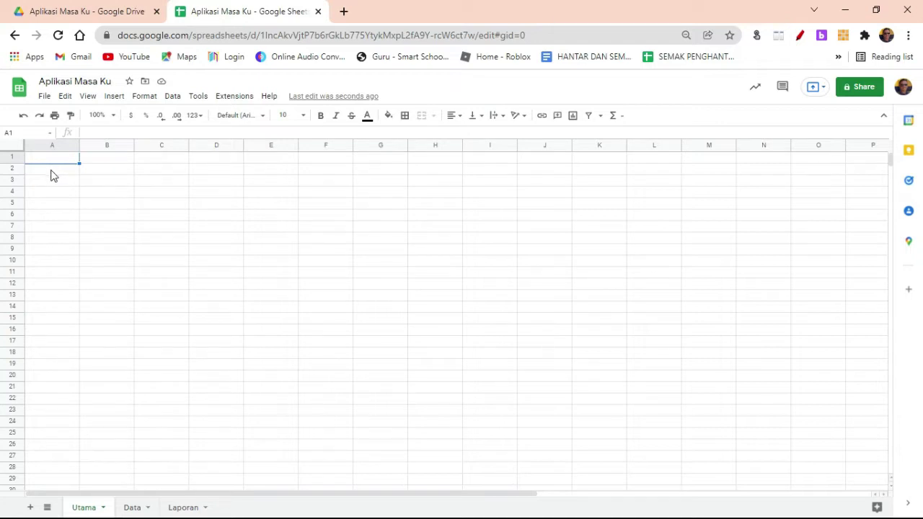
pyautogui.write('Nama')
pyautogui.press('BackSpace')
pyautogui.press('BackSpace')
pyautogui.press('BackSpace')
pyautogui.write('ama')
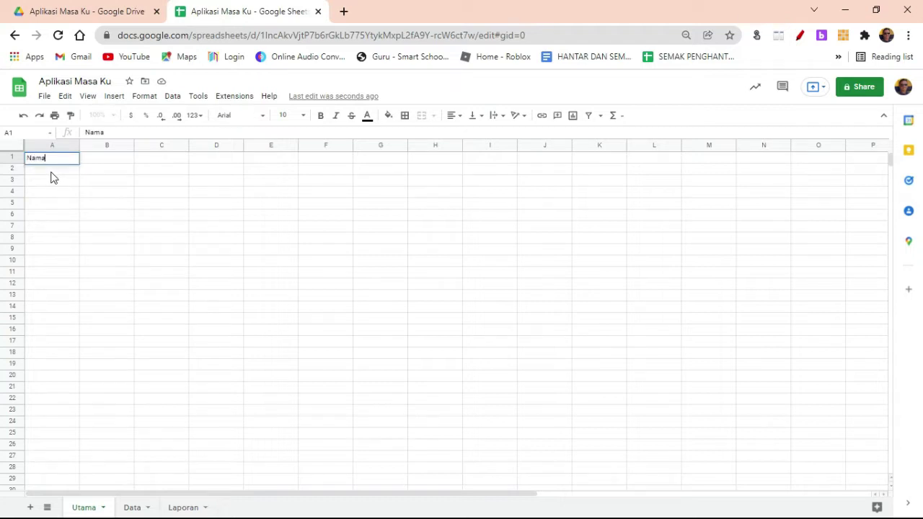
pyautogui.write(' Aplikasi')
pyautogui.press('Return')
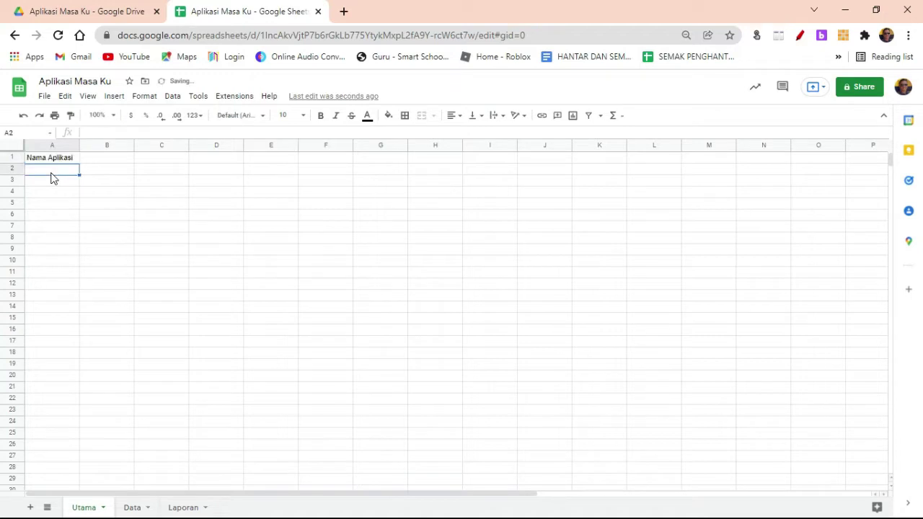
# Step: Enter the heading "Gambar" in cell B1 of the Utama sheet
pyautogui.press('Tab')
pyautogui.press('Up')
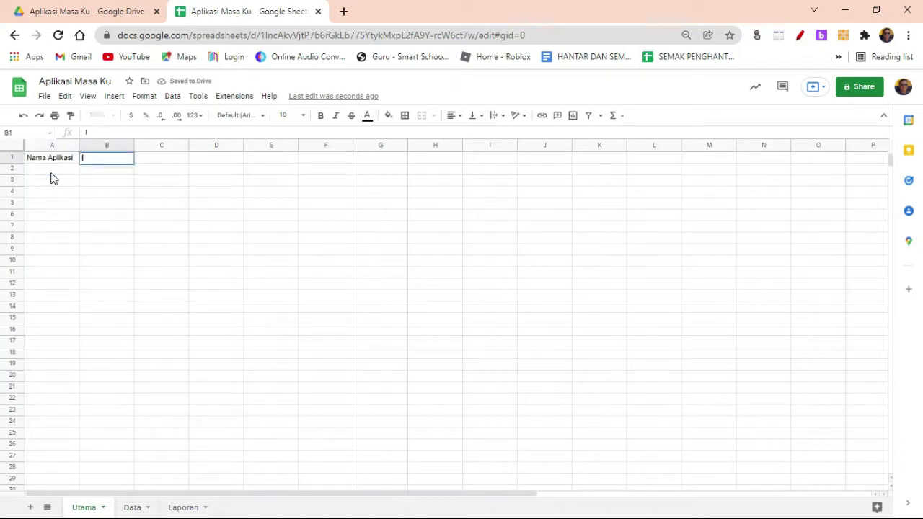
pyautogui.write('Gambar')
pyautogui.press('Tab')
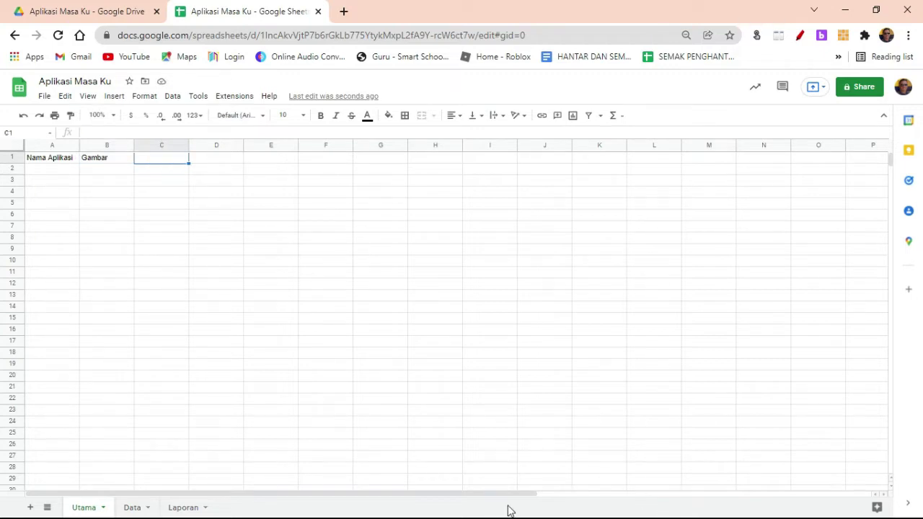
# Step: Switch to the Excel reference workbook "Aplikasi Masaku", enable editing, and check its heading in cell B1
pyautogui.hotkey('alt', 'Tab')
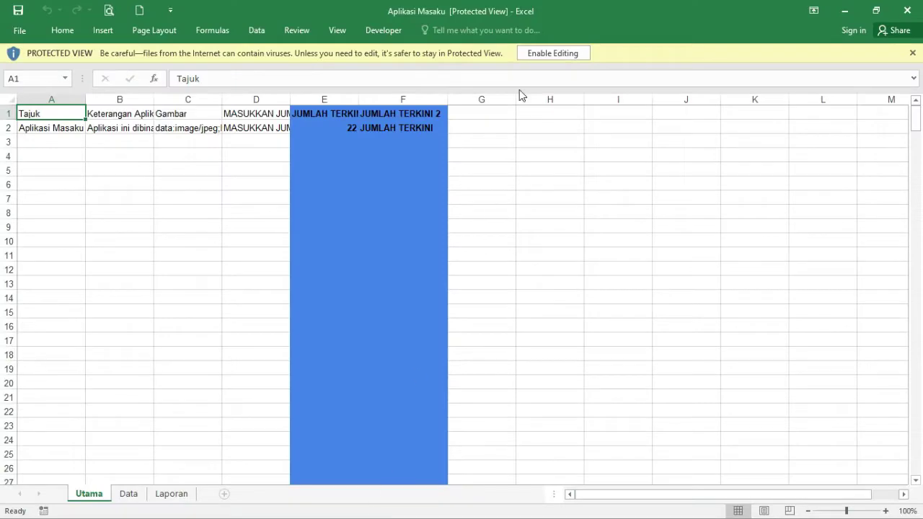
pyautogui.click(569, 53)
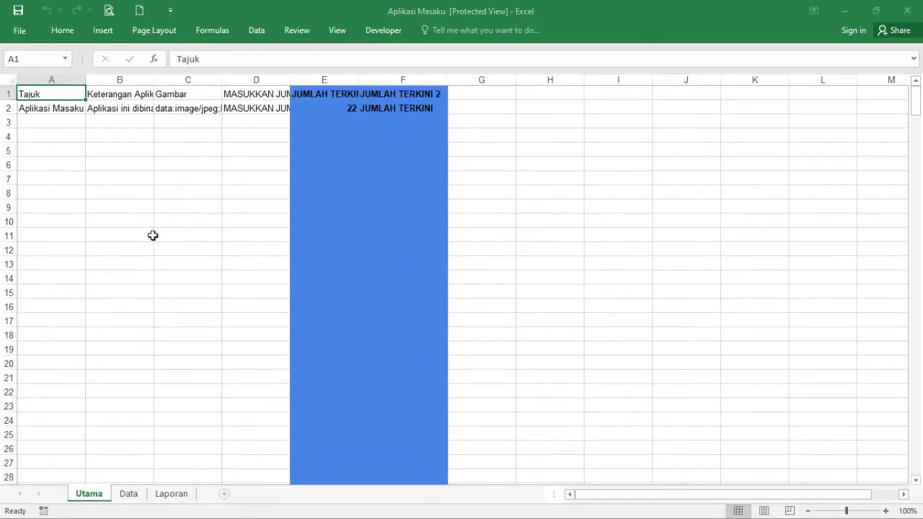
pyautogui.click(117, 175)
pyautogui.click(121, 151)
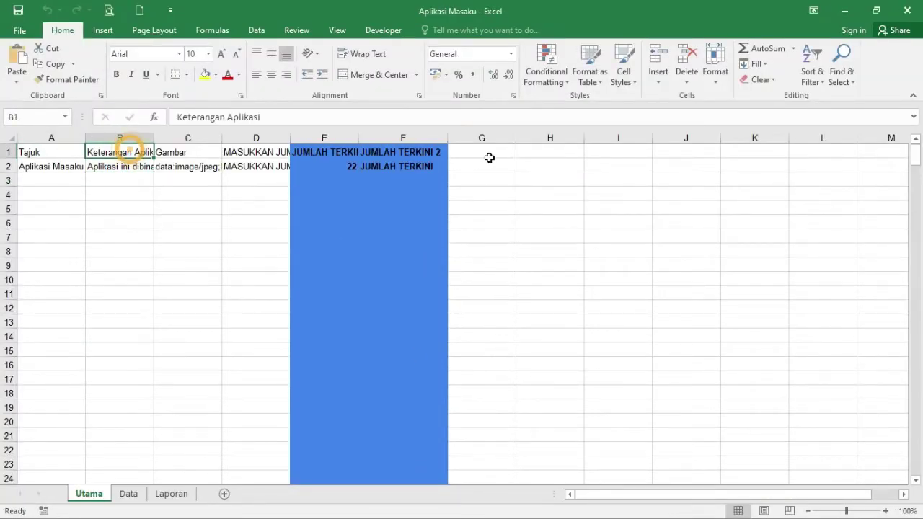
pyautogui.click(846, 11)
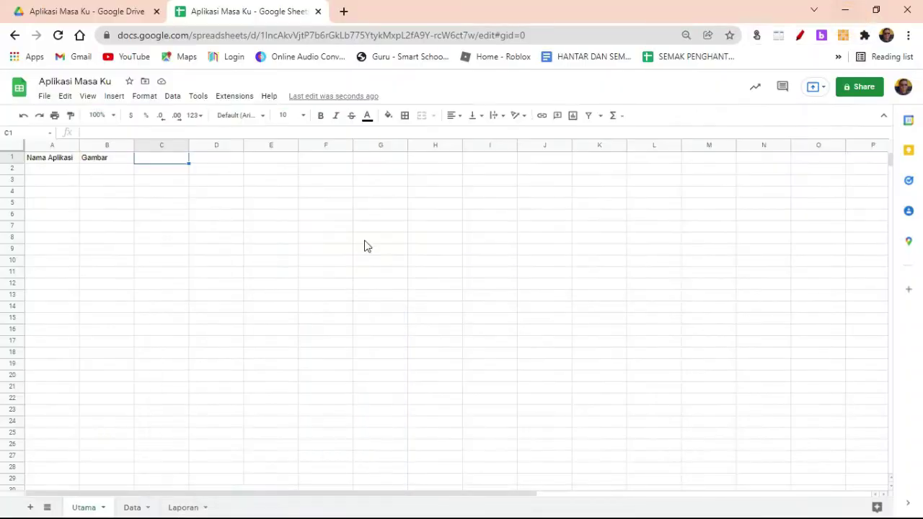
# Step: Replace the heading in cell B1 of the Google Sheets Utama sheet with "Keterangan Aplikasi"
pyautogui.click(107, 146)
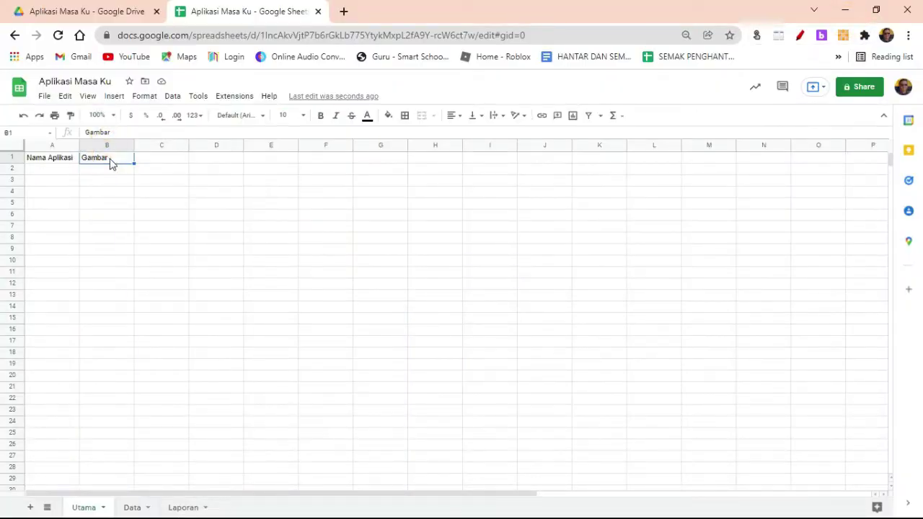
pyautogui.write('Keterangan ')
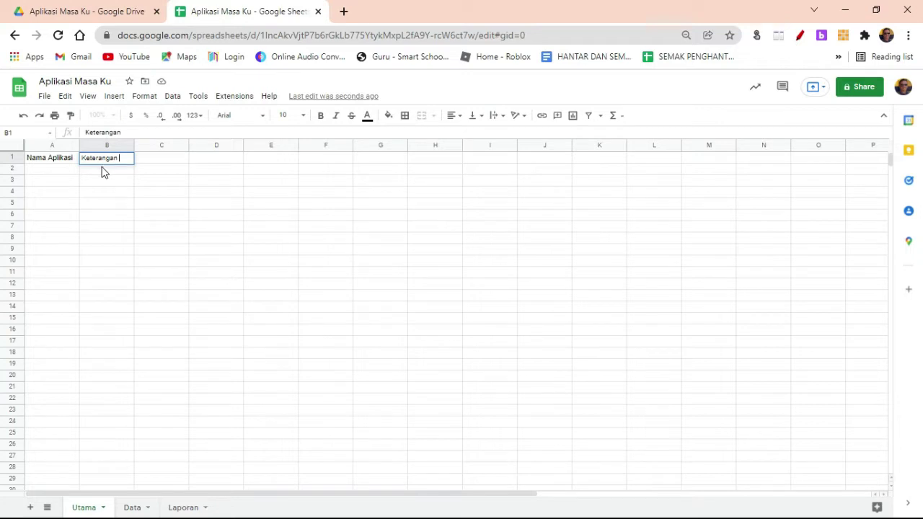
pyautogui.write('Aplikasi')
pyautogui.press('Return')
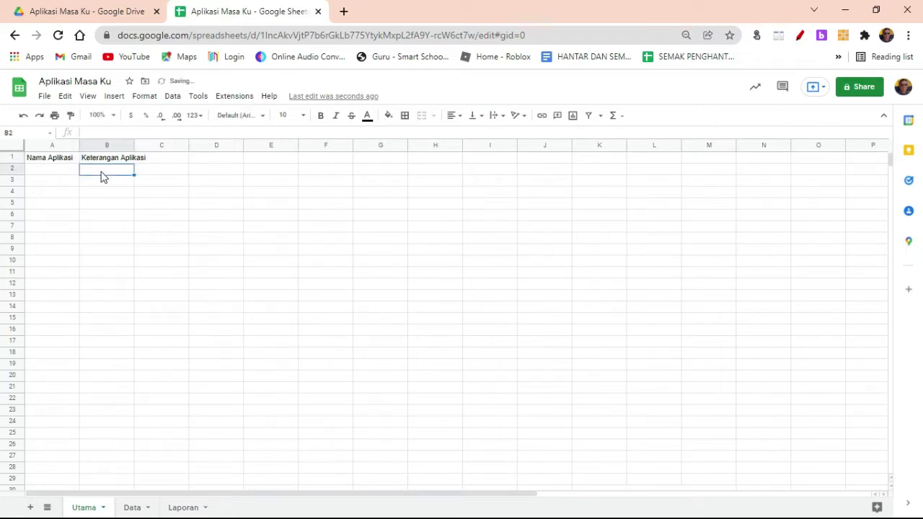
# Step: Enter the heading "Gambar" in cell C1 of the Utama sheet
pyautogui.press('Up')
pyautogui.press('Right')
pyautogui.write('Gama')
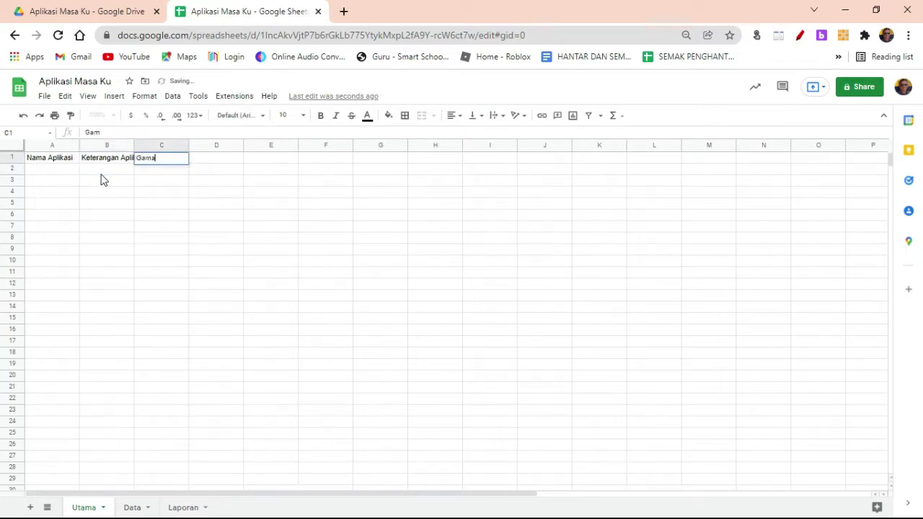
pyautogui.write('br')
pyautogui.press('Return')
pyautogui.press('Up')
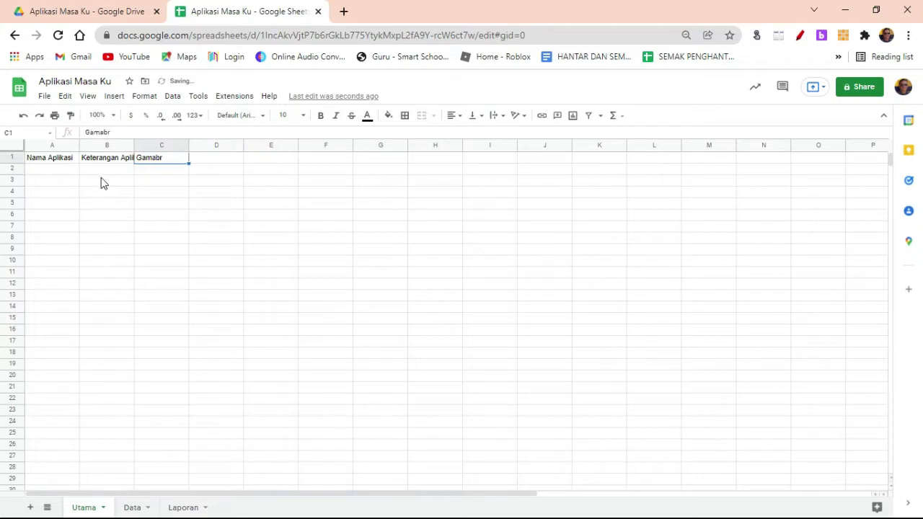
pyautogui.write('Gambar')
pyautogui.press('Return')
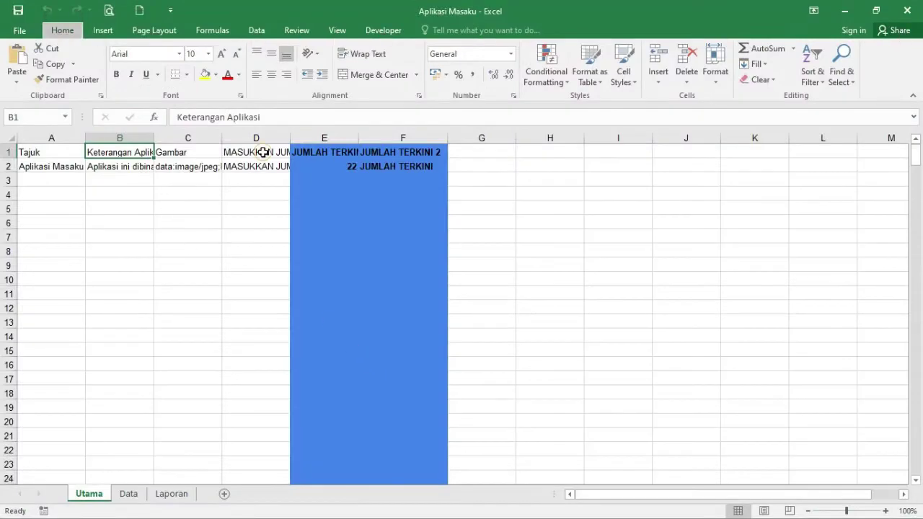
# Step: Check the D1 heading in the Excel reference workbook and enter "Tajuk 1" in D1 of the Google Sheets Utama sheet
pyautogui.click(263, 152)
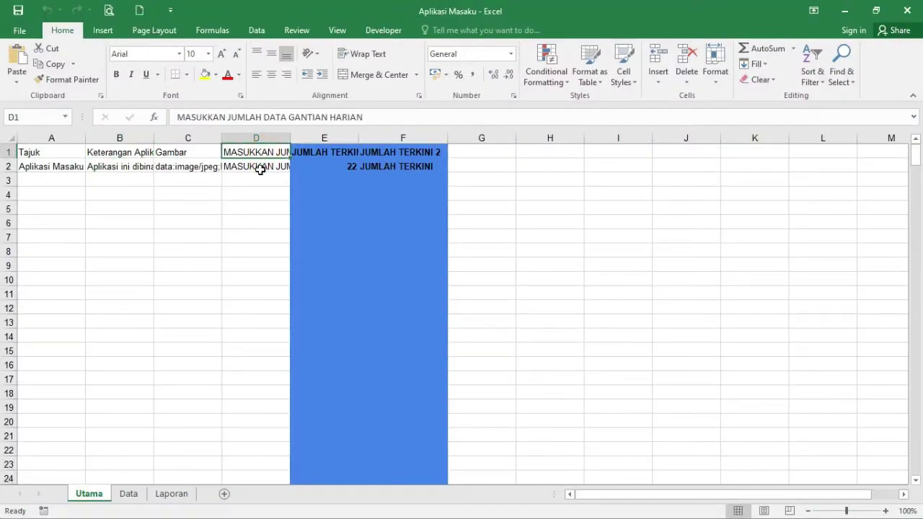
pyautogui.click(844, 11)
pyautogui.click(211, 158)
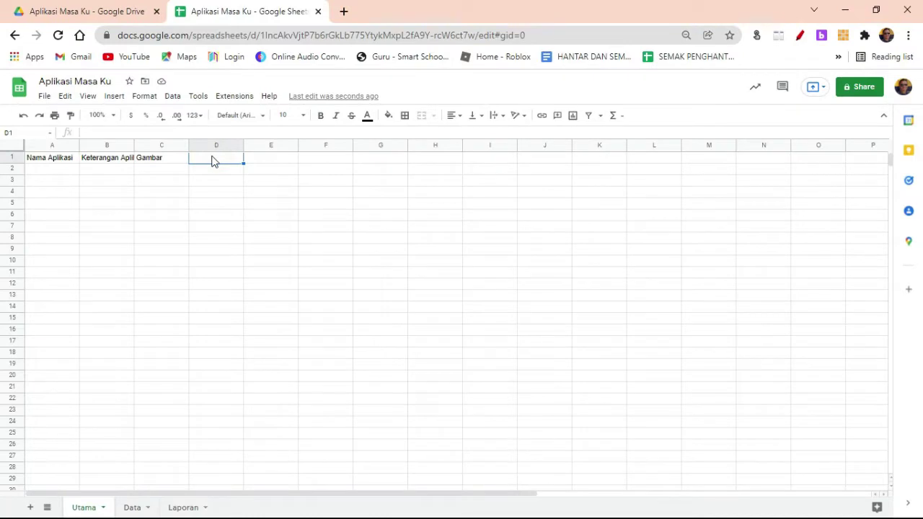
pyautogui.write('Tajuk 1')
pyautogui.press('Return')
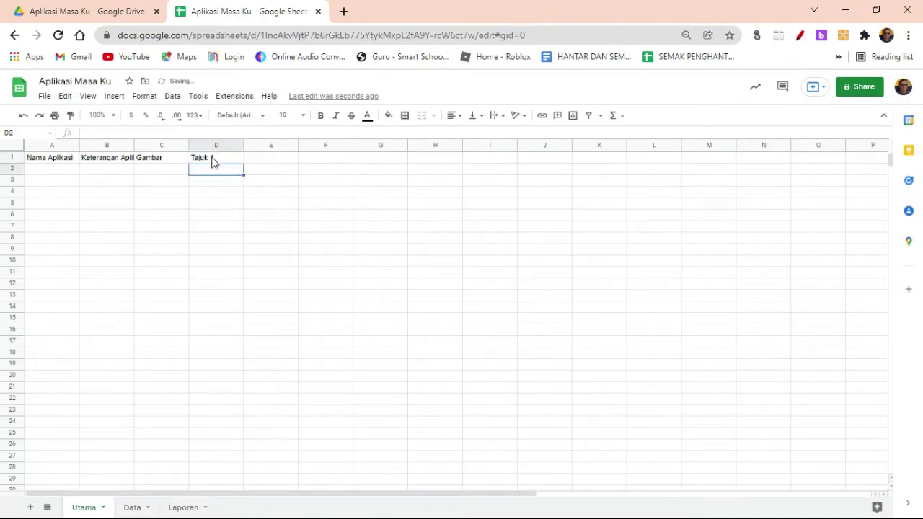
pyautogui.click(212, 159)
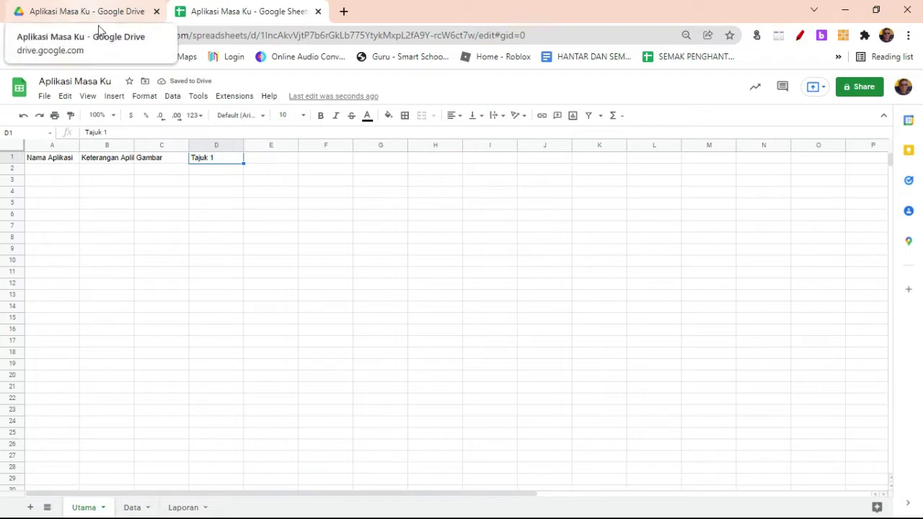
# Step: Copy "MASUKKAN JUMLAH DATA GANTIAN HARIAN" from D2 of the Excel reference workbook into D2 of the Google Sheets Utama sheet and fit column D to its text
pyautogui.click(215, 172)
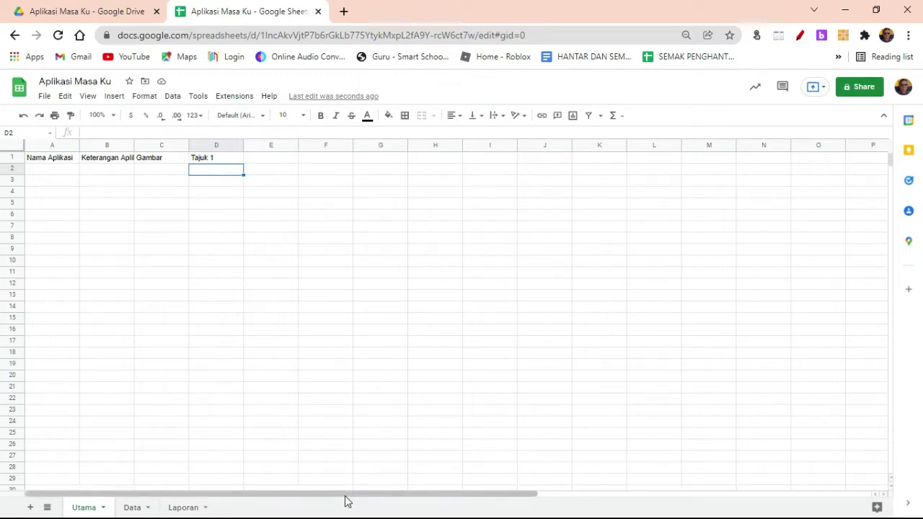
pyautogui.hotkey('alt', 'Tab')
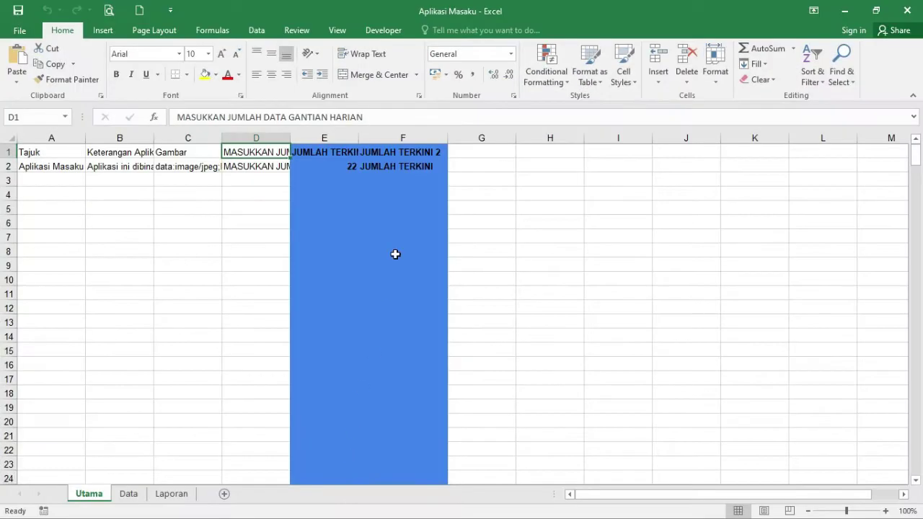
pyautogui.click(264, 167)
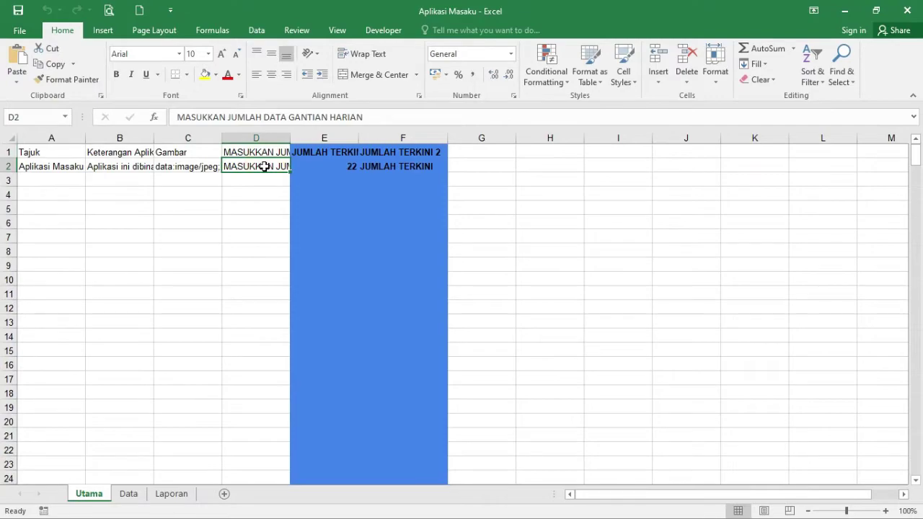
pyautogui.hotkey('ctrl', 'c')
pyautogui.click(845, 10)
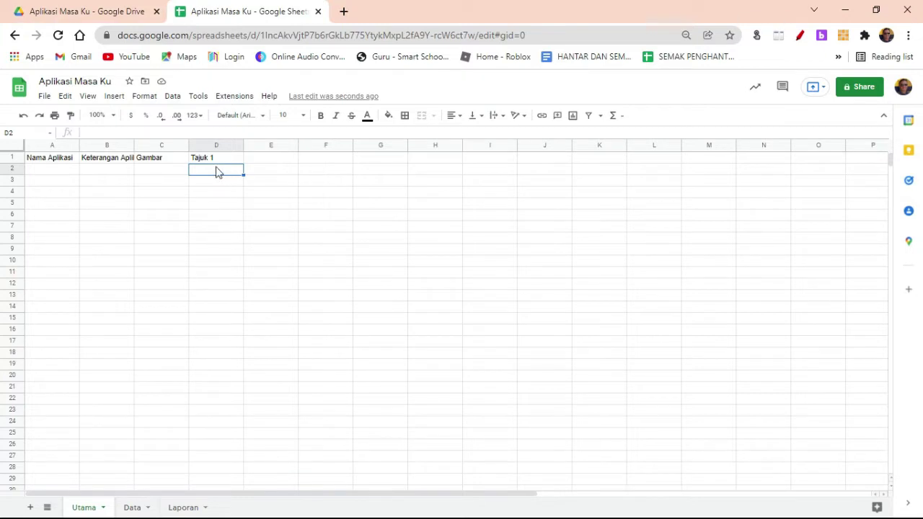
pyautogui.hotkey('ctrl', 'v')
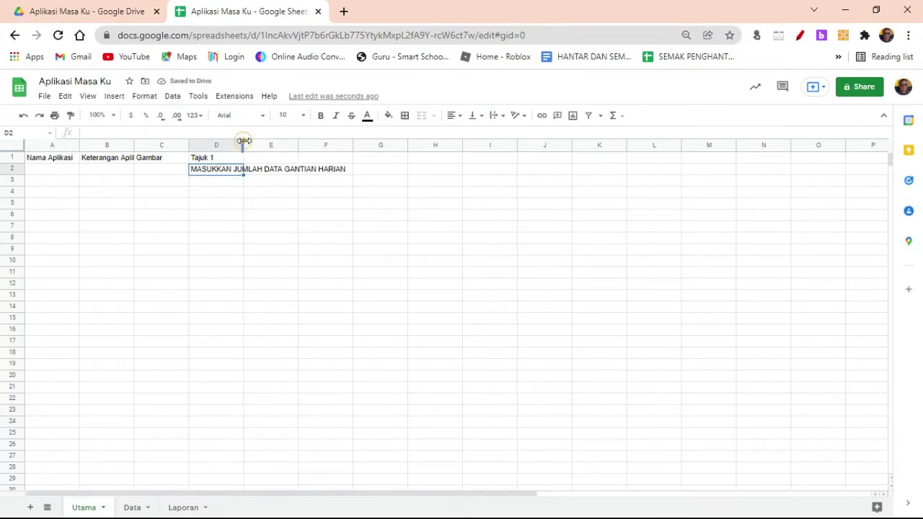
pyautogui.doubleClick(244, 145)
# Step: Check the column E heading in the Utama sheet of the Excel reference workbook
pyautogui.click(372, 160)
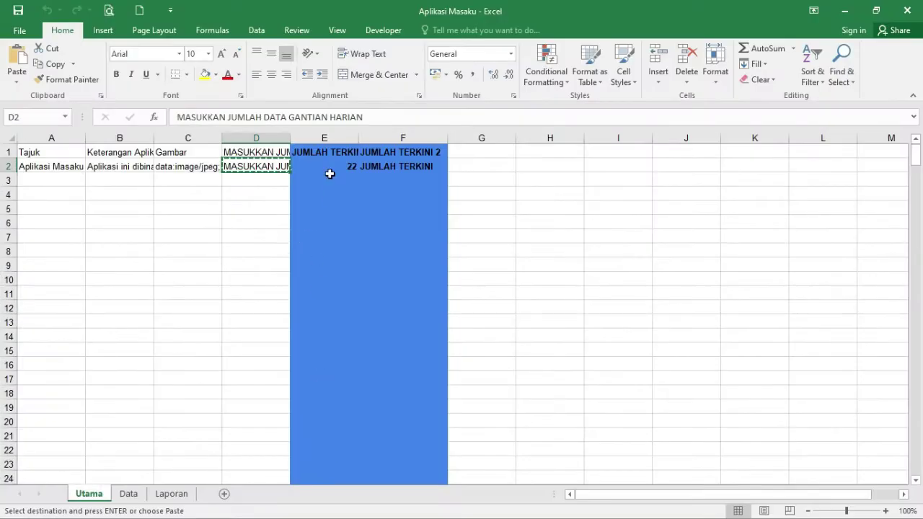
pyautogui.click(329, 179)
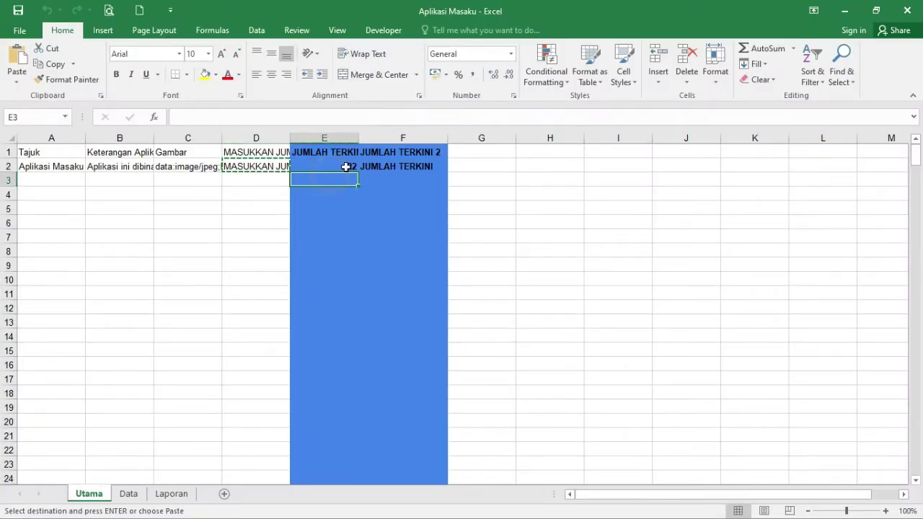
pyautogui.click(319, 152)
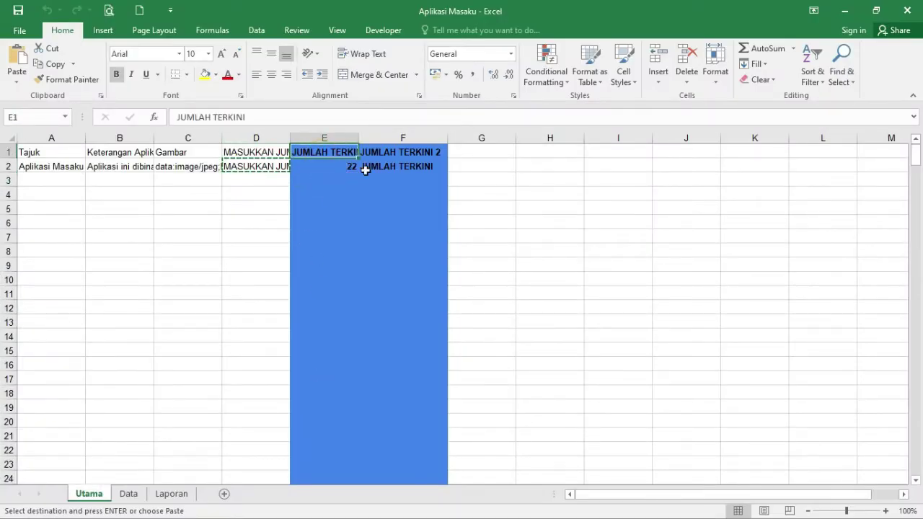
pyautogui.click(848, 11)
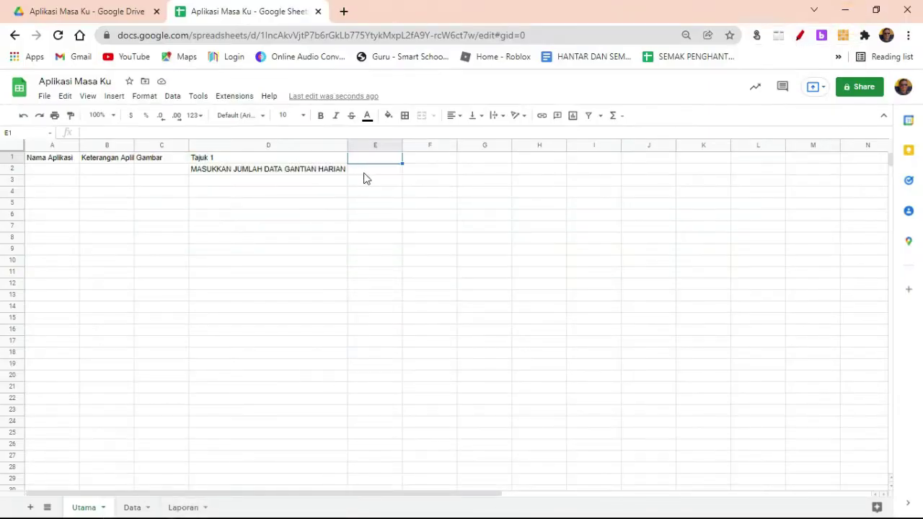
# Step: Enter "Tajuk 2" in cell E1 and "JUMLAH TERKINI" in cell E2 of the Google Sheets Utama sheet
pyautogui.write('Tajuk 2')
pyautogui.press('Return')
pyautogui.write('JUML')
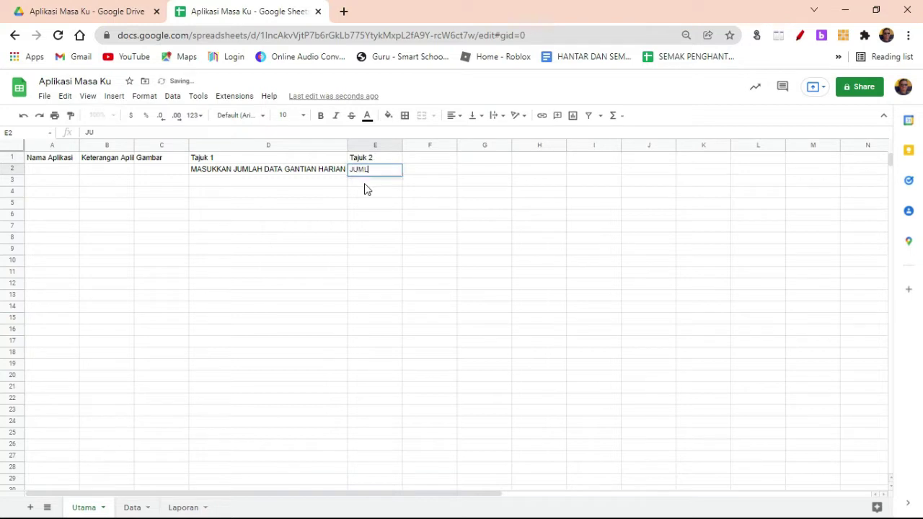
pyautogui.write('AH TERKINI')
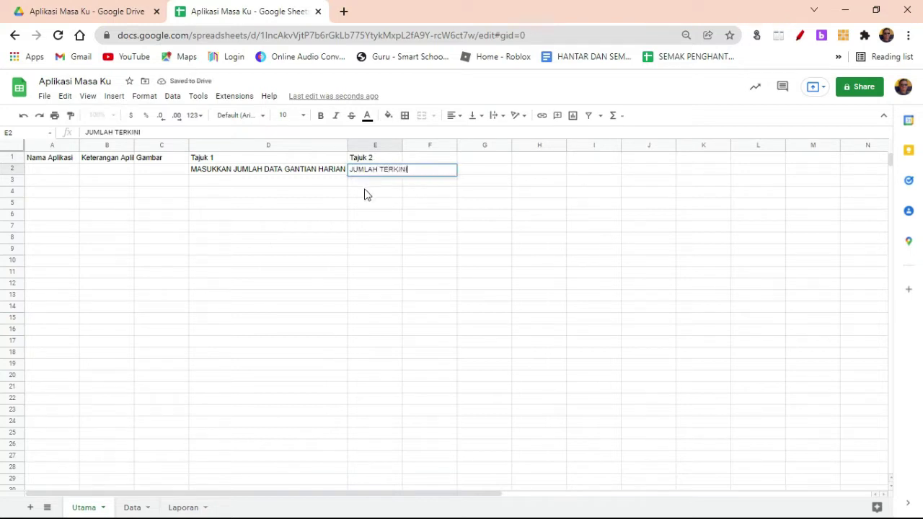
pyautogui.press('Tab')
# Step: Enter the heading "JUMLAH TERKINI" in cell F1 of the Utama sheet and fit column E's width to its text
pyautogui.press('Tab')
pyautogui.press('Up')
pyautogui.press('Left')
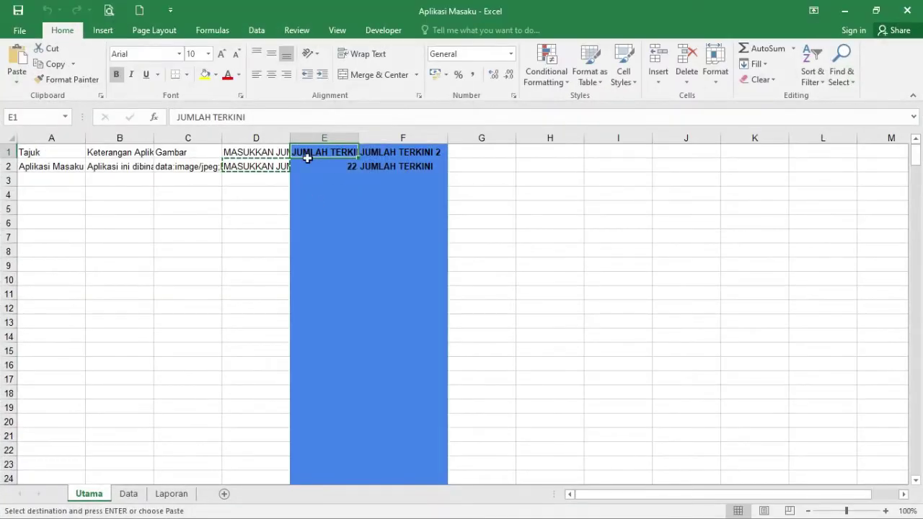
pyautogui.click(845, 10)
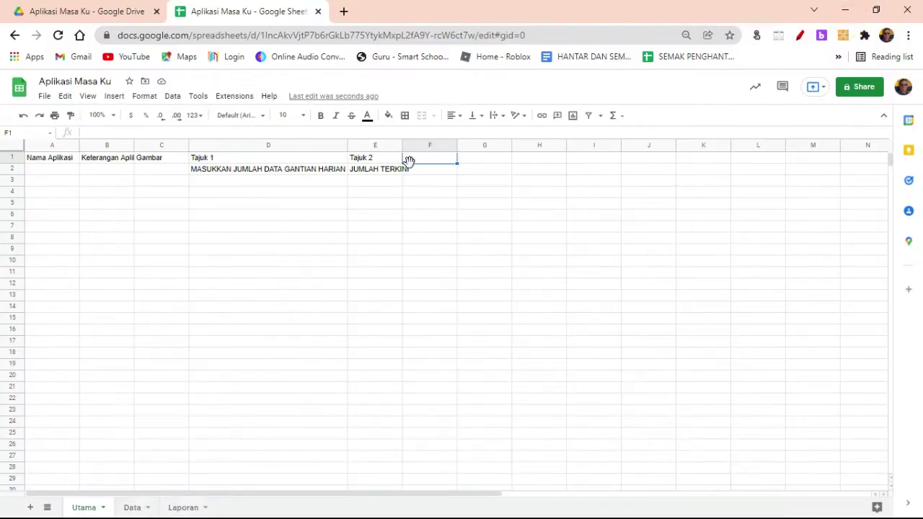
pyautogui.write('JUMLAH TERKINI')
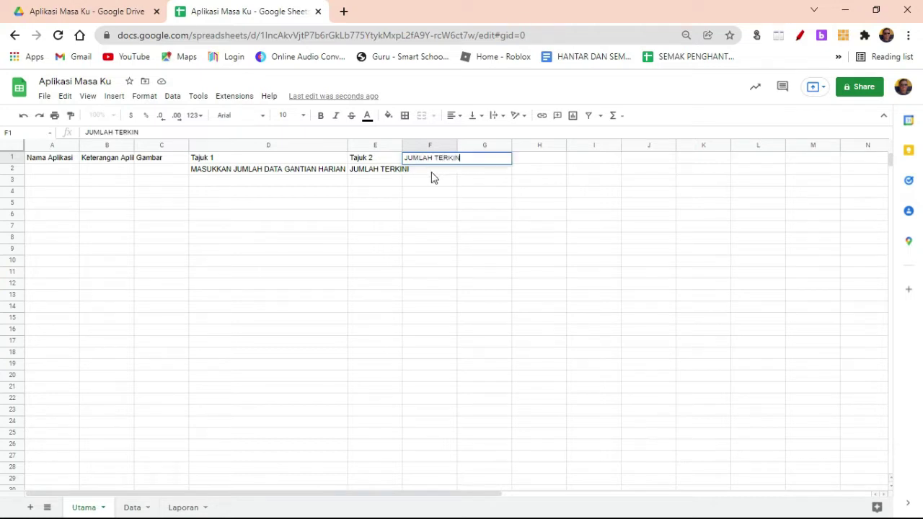
pyautogui.press('Return')
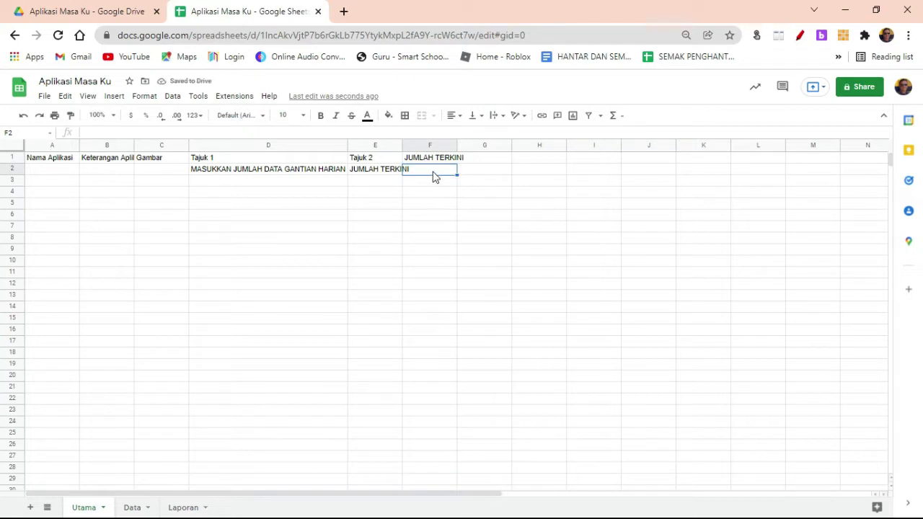
pyautogui.doubleClick(401, 144)
pyautogui.click(370, 263)
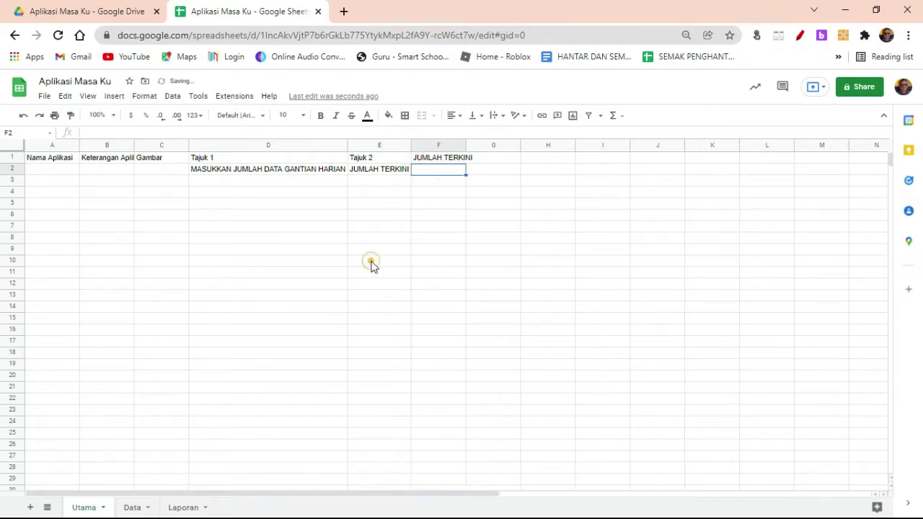
# Step: Enter the heading "TARIKH" in cell A1 of the Data sheet
pyautogui.click(135, 508)
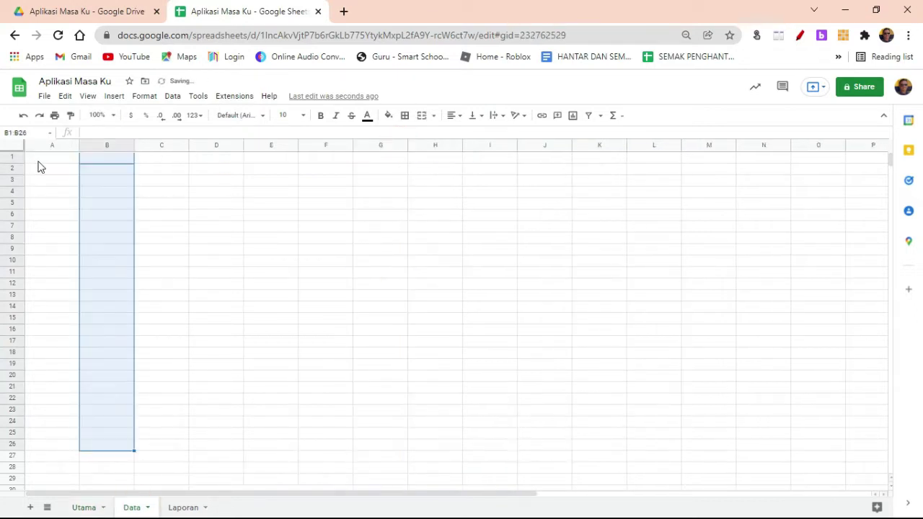
pyautogui.click(39, 159)
pyautogui.write('tARIKH')
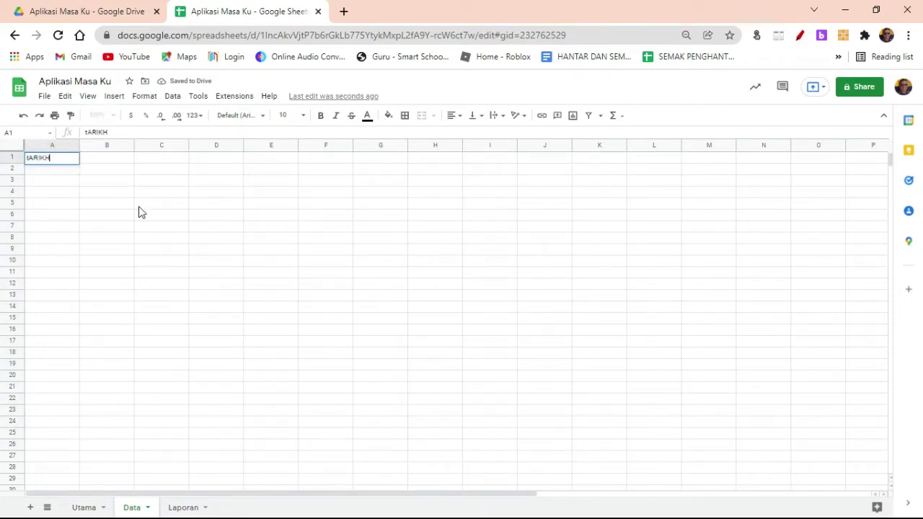
pyautogui.press('Return')
pyautogui.press('Up')
pyautogui.write('TARIKH')
pyautogui.press('Return')
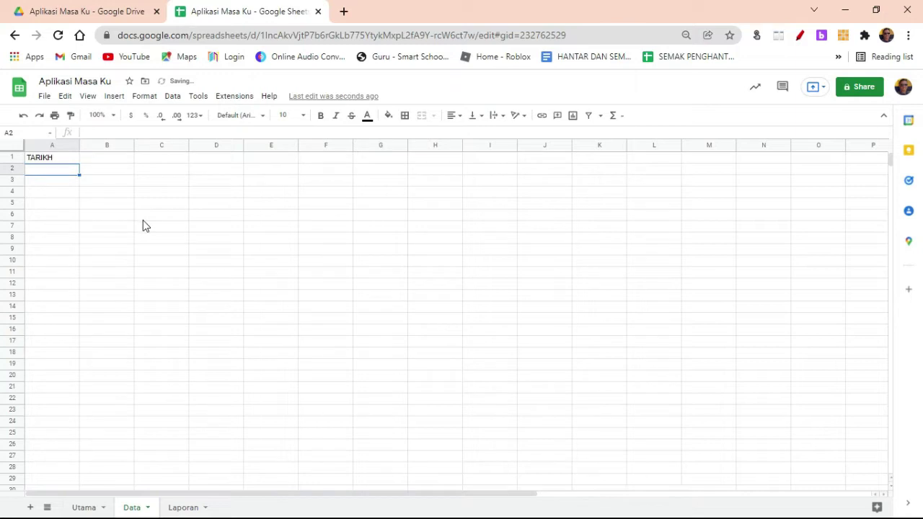
# Step: Enter the date 1/1/2022 in cell A2 of the Data sheet
pyautogui.write('1/1/2022')
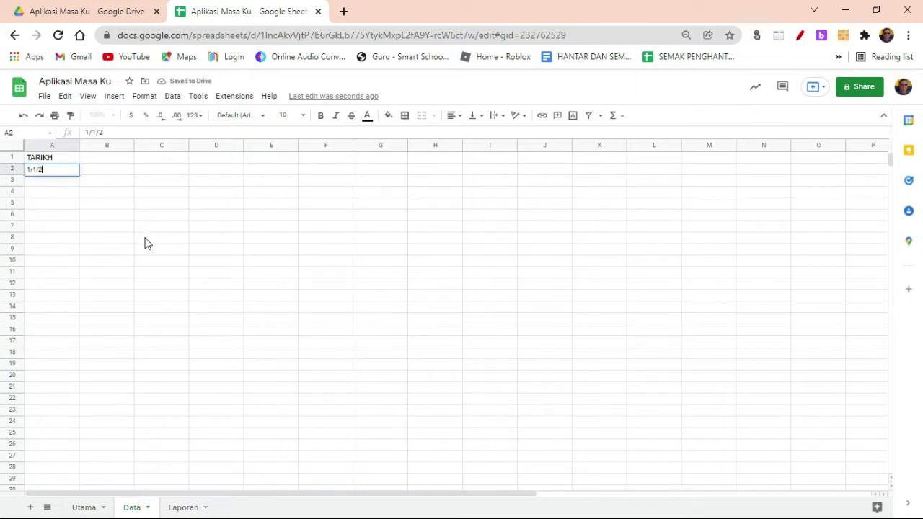
pyautogui.click(146, 239)
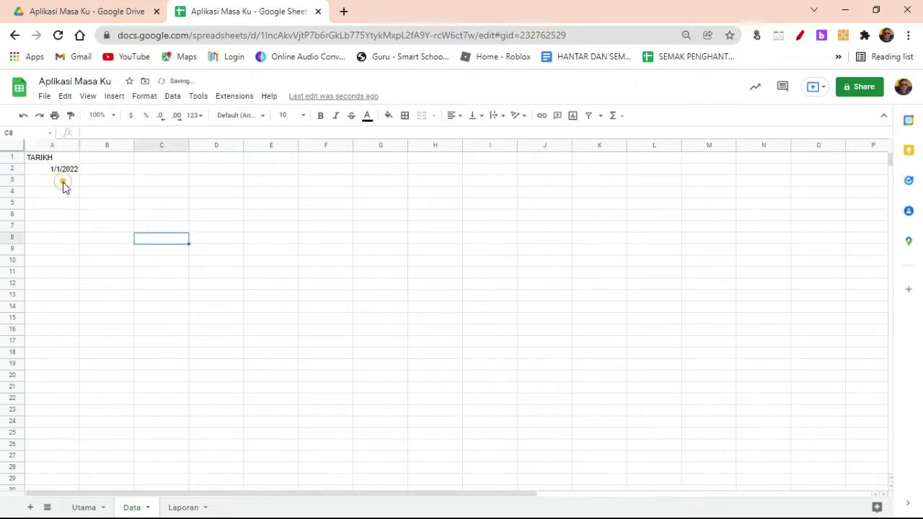
# Step: Try entering 2/1/2022 in cell A3 and extending the two dates as a series down column A to row 144
pyautogui.click(63, 180)
pyautogui.write('2/1/2')
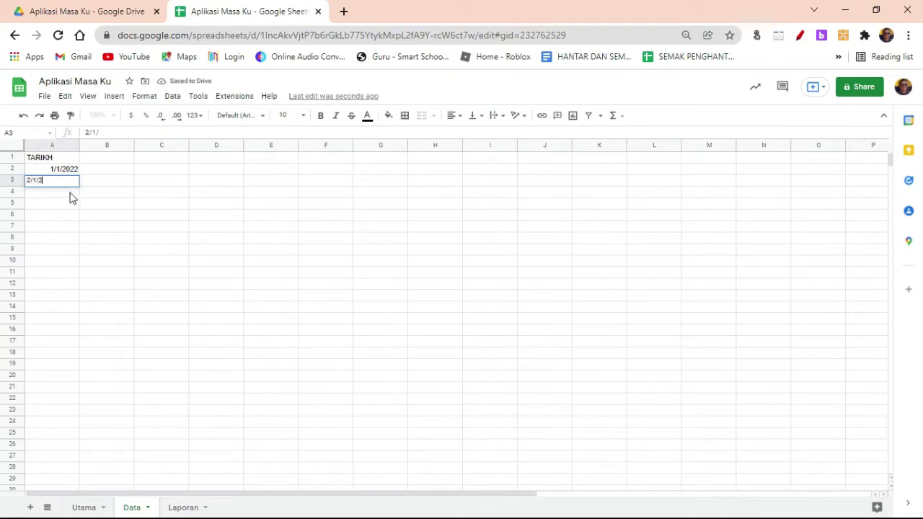
pyautogui.write('022')
pyautogui.click(74, 204)
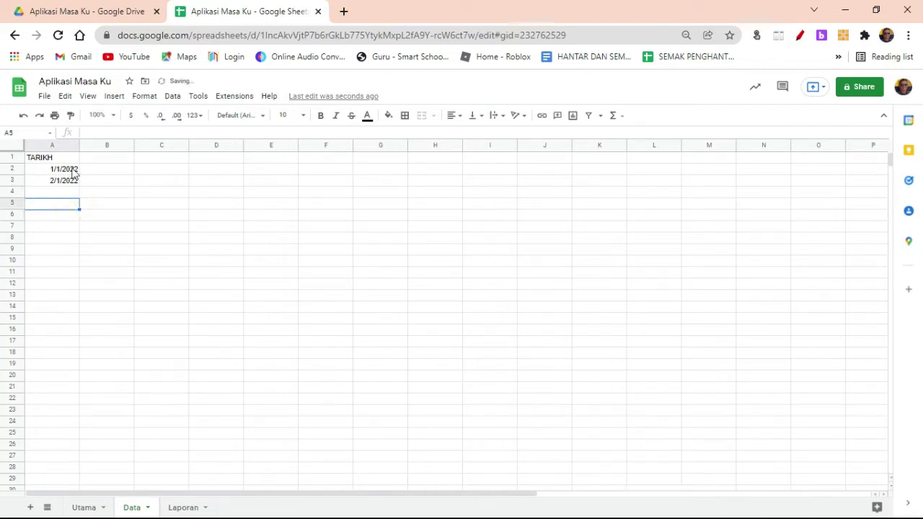
pyautogui.moveTo(73, 172); pyautogui.dragTo(152, 373)
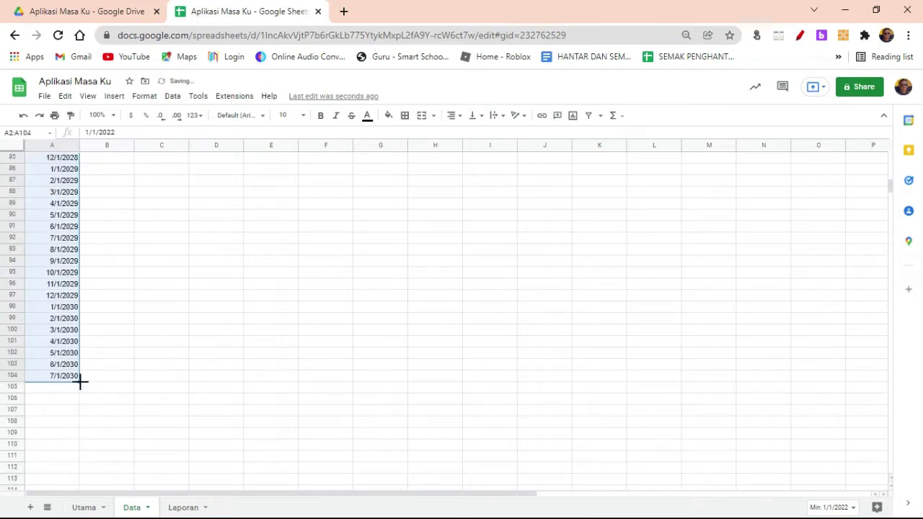
pyautogui.moveTo(79, 382); pyautogui.dragTo(79, 209)
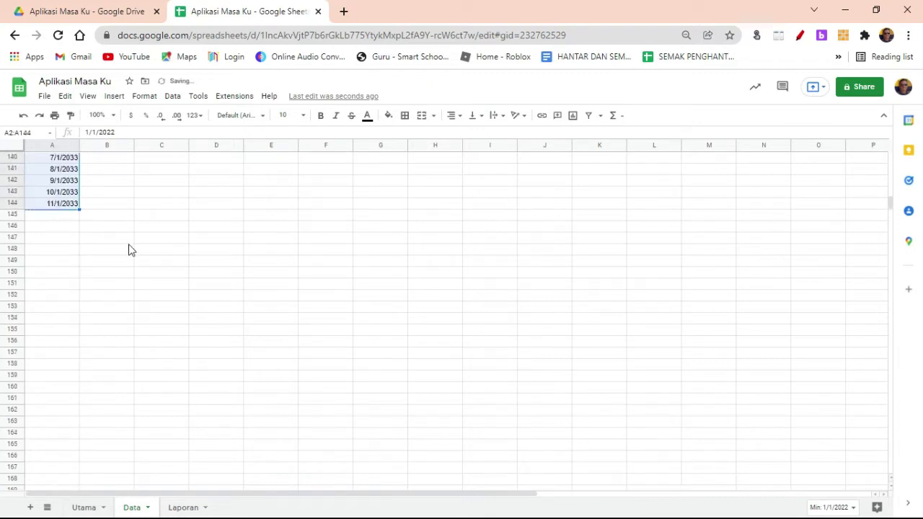
# Step: Undo the column A date series along with the date entry in cell A3
pyautogui.click(60, 145)
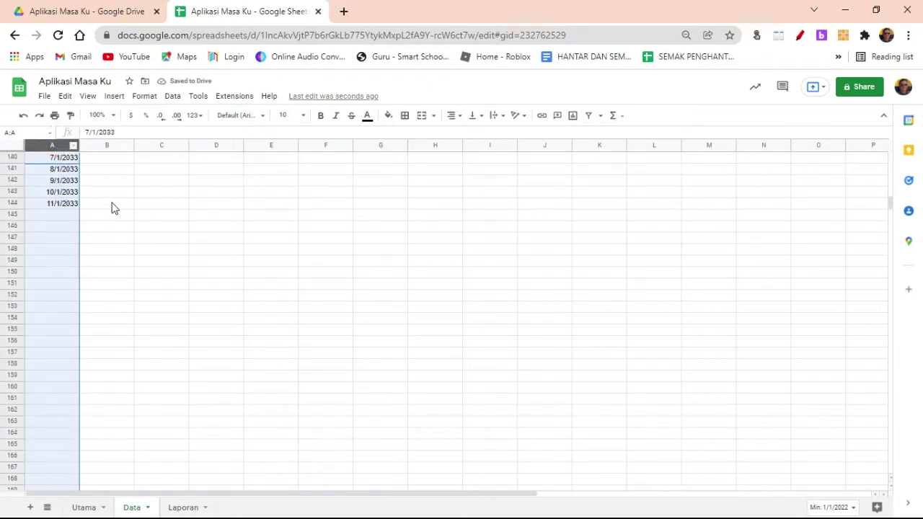
pyautogui.scroll(4, 321, 284)
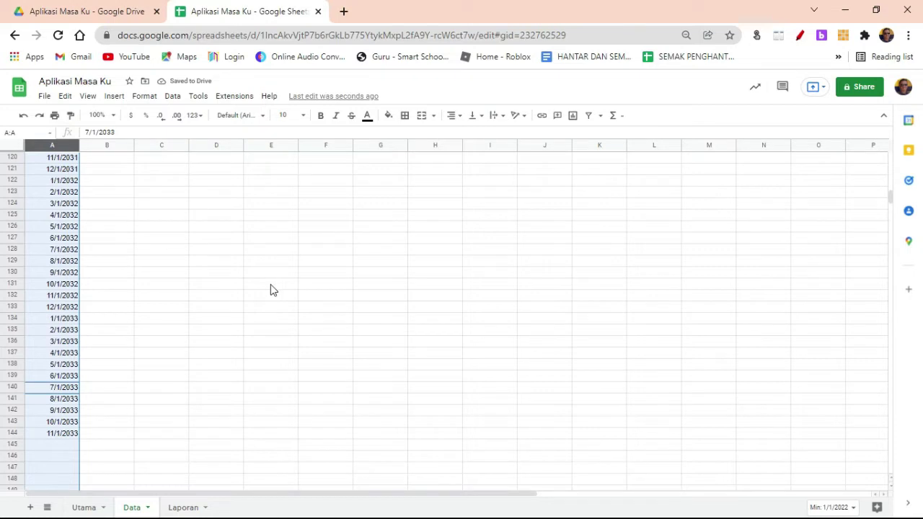
pyautogui.hotkey('ctrl', 'z')
pyautogui.hotkey('ctrl', 'z')
pyautogui.hotkey('ctrl', 'z')
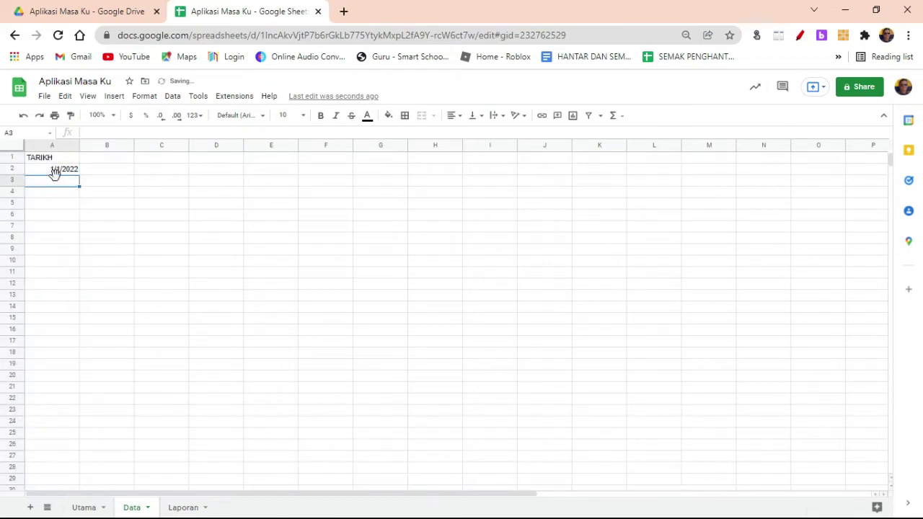
# Step: Apply the Date number format to cell A2 of the Data sheet
pyautogui.click(62, 172)
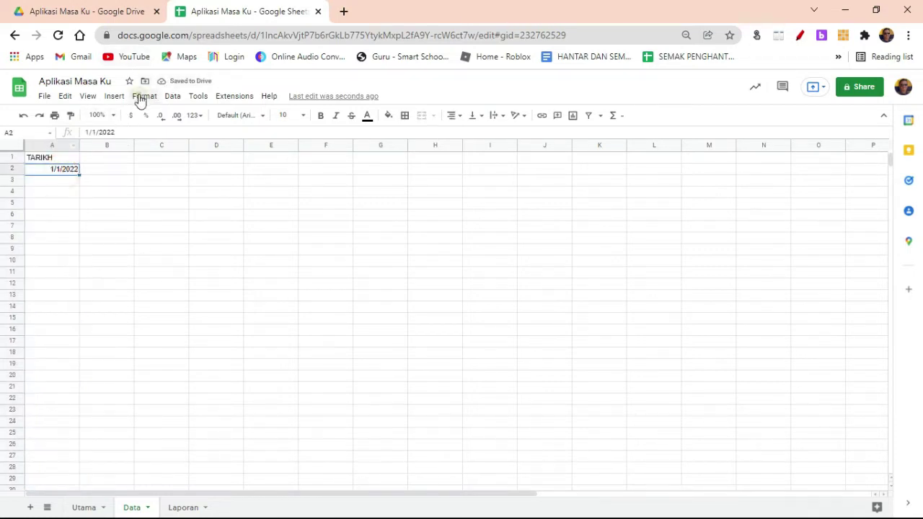
pyautogui.click(141, 98)
pyautogui.moveTo(179, 144)
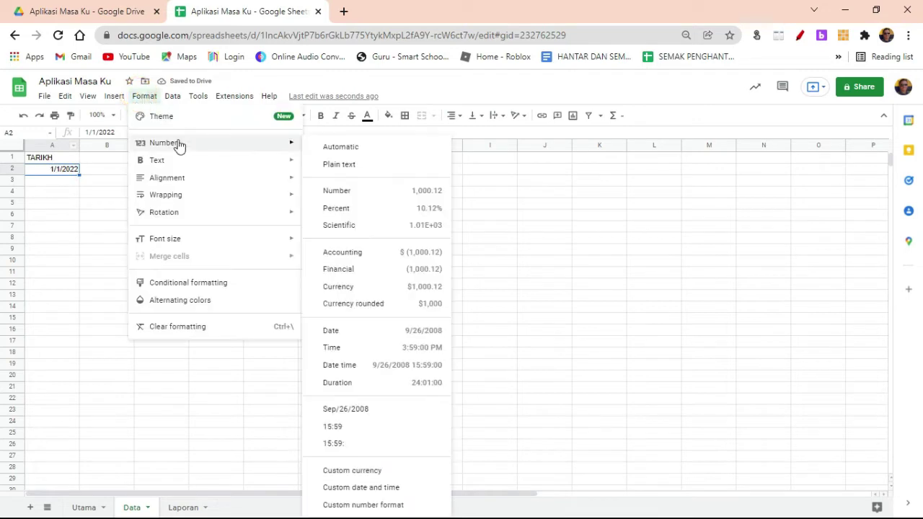
pyautogui.click(351, 331)
pyautogui.click(73, 185)
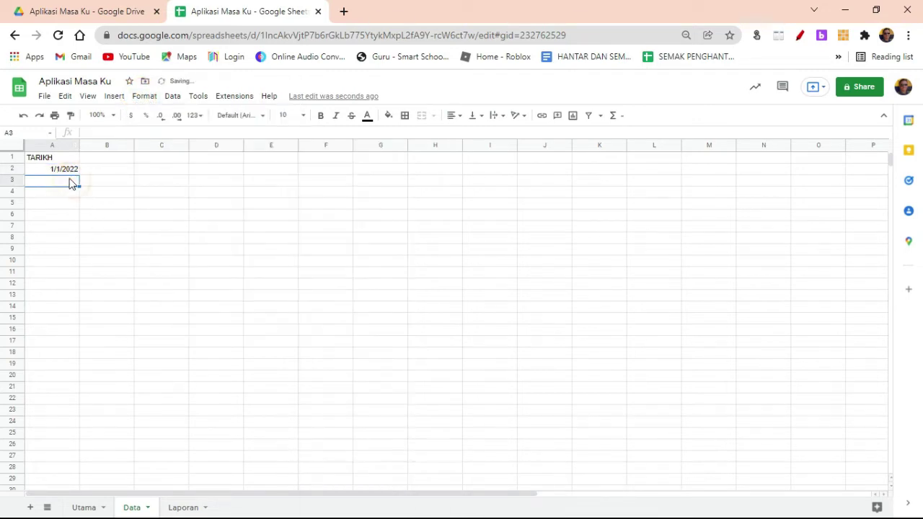
# Step: Copy the date from cell A2 into A3 and change the copy to 2 January 2022
pyautogui.click(65, 172)
pyautogui.hotkey('ctrl', 'c')
pyautogui.click(62, 184)
pyautogui.hotkey('ctrl', 'v')
pyautogui.doubleClick(55, 182)
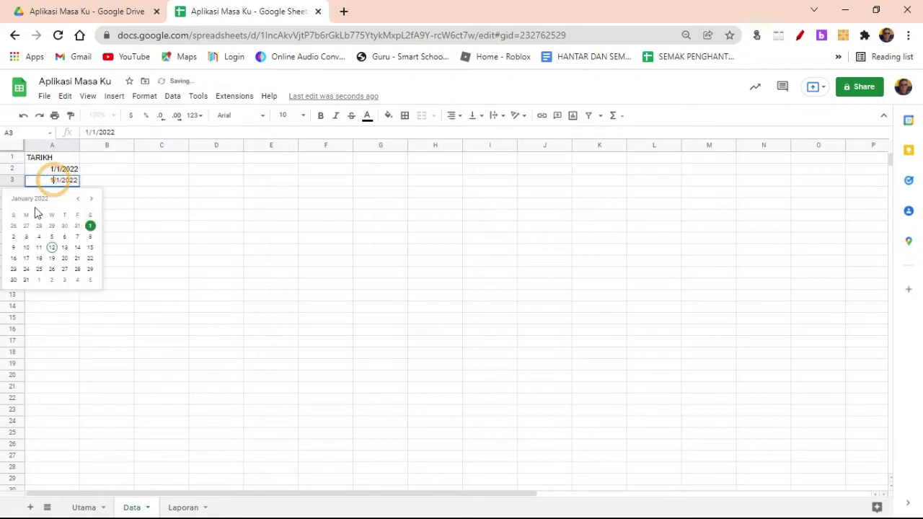
pyautogui.click(13, 236)
pyautogui.click(162, 206)
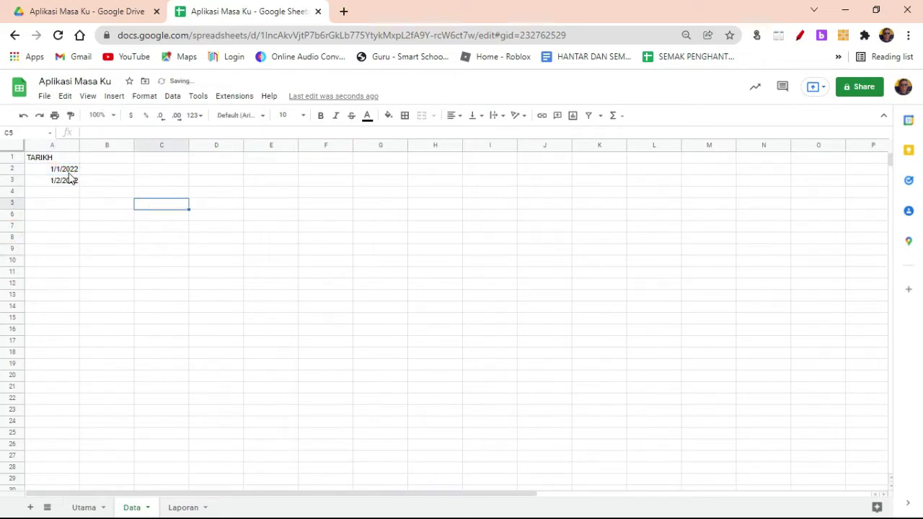
# Step: Extend the daily date series from A2:A3 down column A to row 370
pyautogui.moveTo(64, 170); pyautogui.dragTo(70, 513)
pyautogui.scroll(-2, 137, 360)
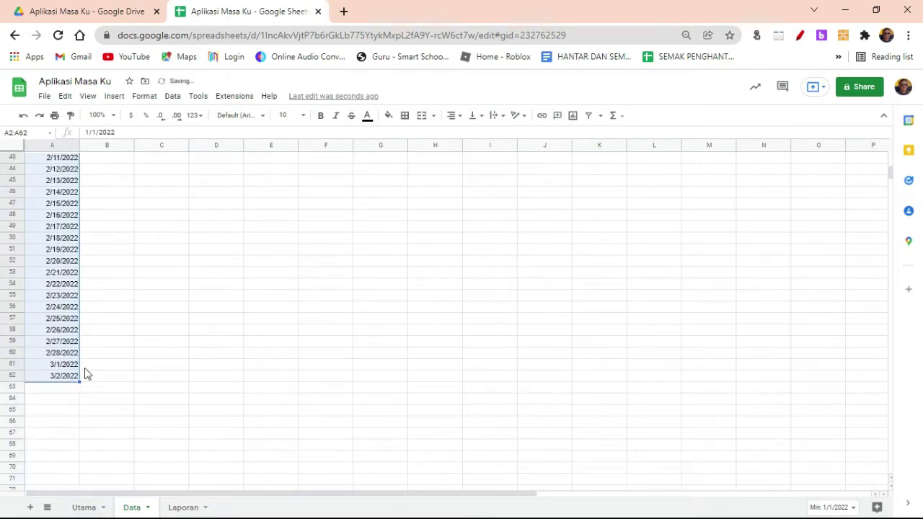
pyautogui.moveTo(79, 382); pyautogui.dragTo(72, 495)
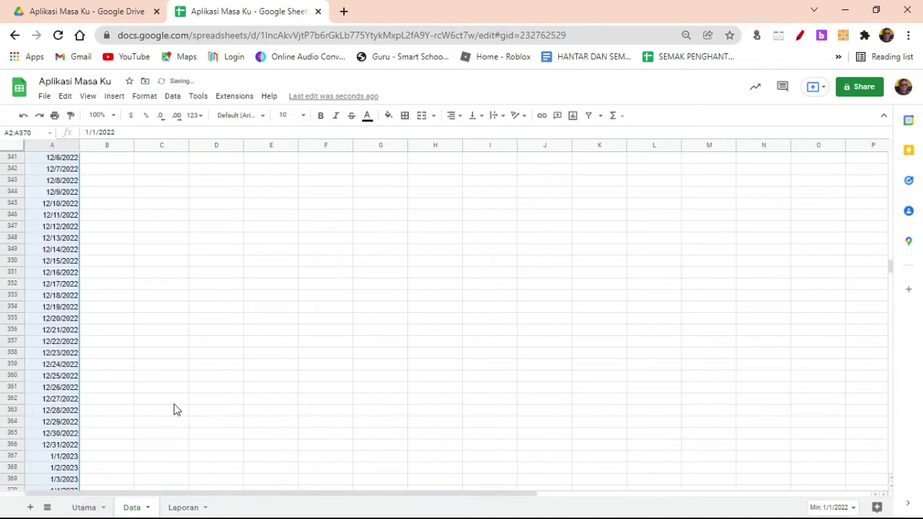
# Step: Delete the surplus 2023 dates in cells A367:A370 so the series stops at 12/31/2022
pyautogui.click(159, 447)
pyautogui.moveTo(63, 456); pyautogui.dragTo(64, 495)
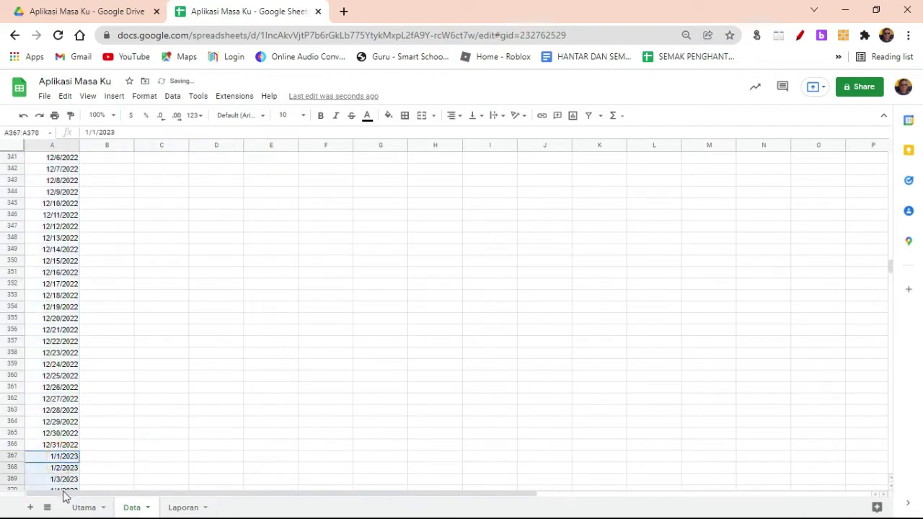
pyautogui.press('Delete')
pyautogui.moveTo(151, 434); pyautogui.dragTo(152, 446)
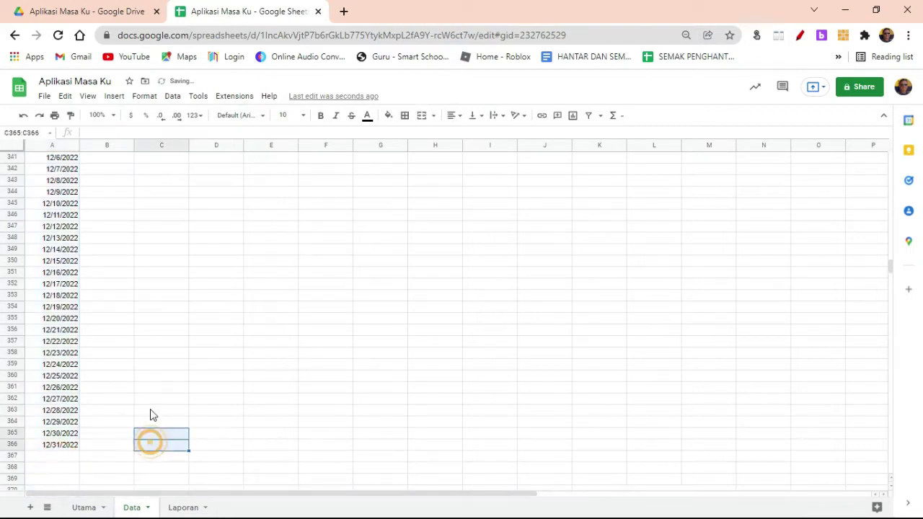
# Step: Check the column B and C headings in the Data sheet of the Excel reference workbook
pyautogui.scroll(12, 155, 375)
pyautogui.scroll(13, 163, 325)
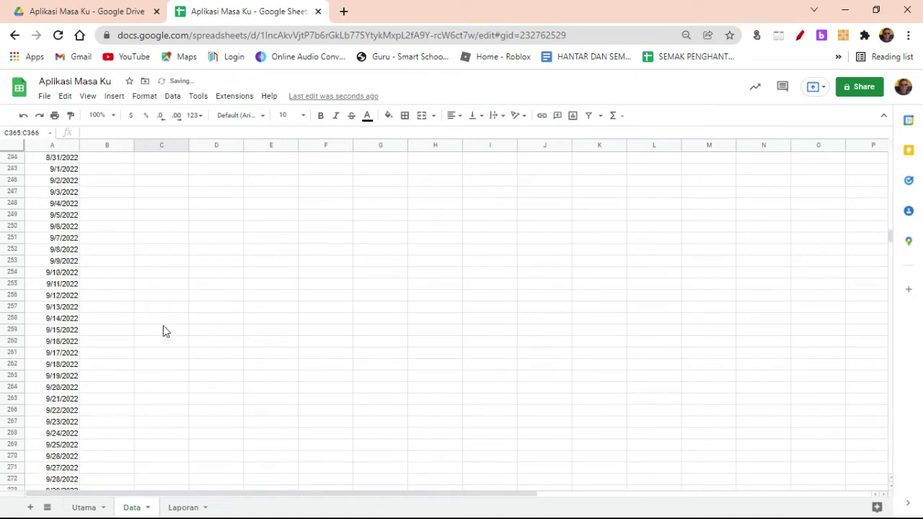
pyautogui.moveTo(890, 229); pyautogui.dragTo(889, 157)
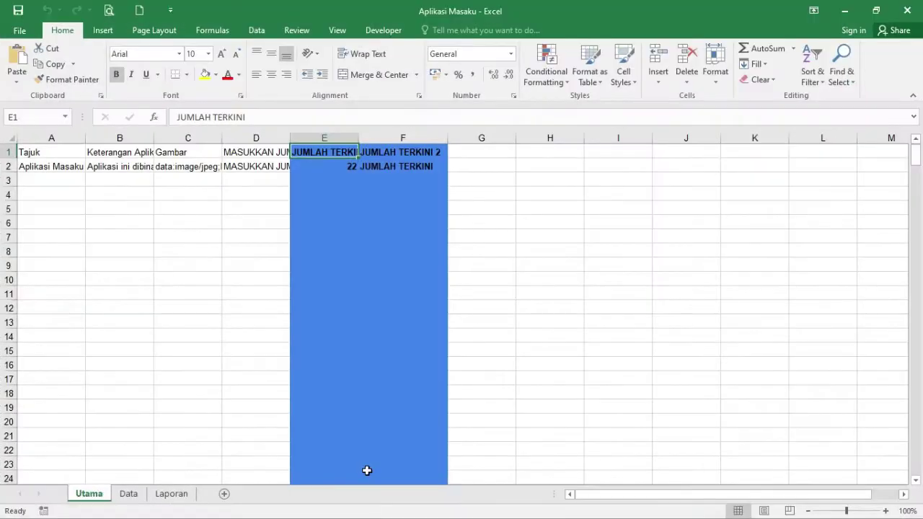
pyautogui.click(126, 494)
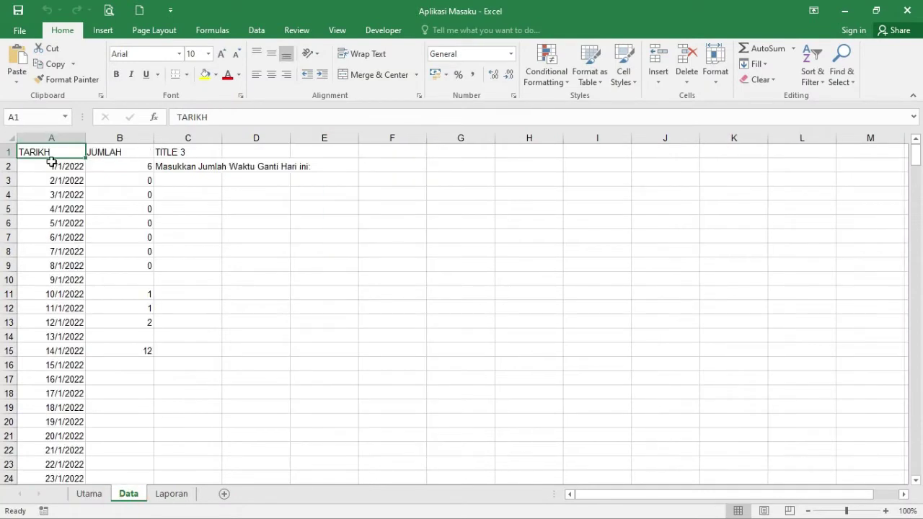
pyautogui.click(118, 157)
pyautogui.click(180, 151)
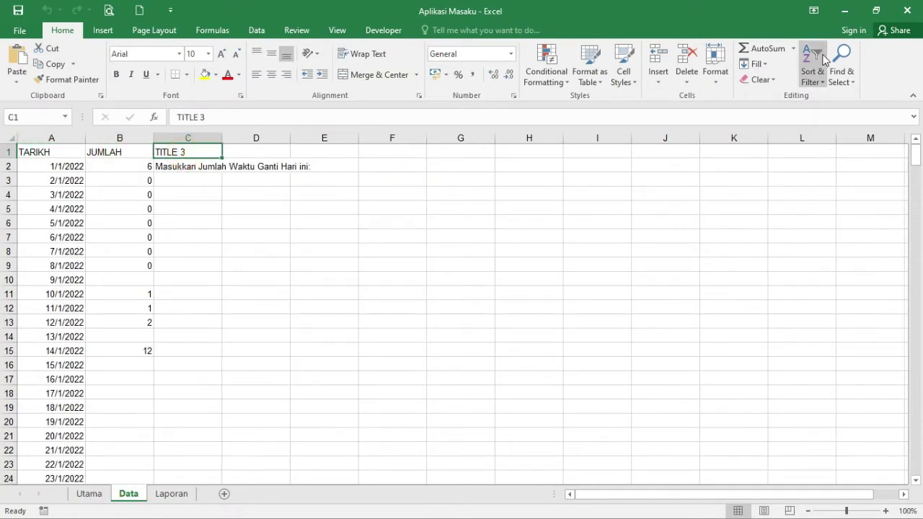
pyautogui.click(845, 16)
# Step: Enter the heading "Jumlah" in cell B1 of the Google Sheets Data sheet
pyautogui.click(119, 160)
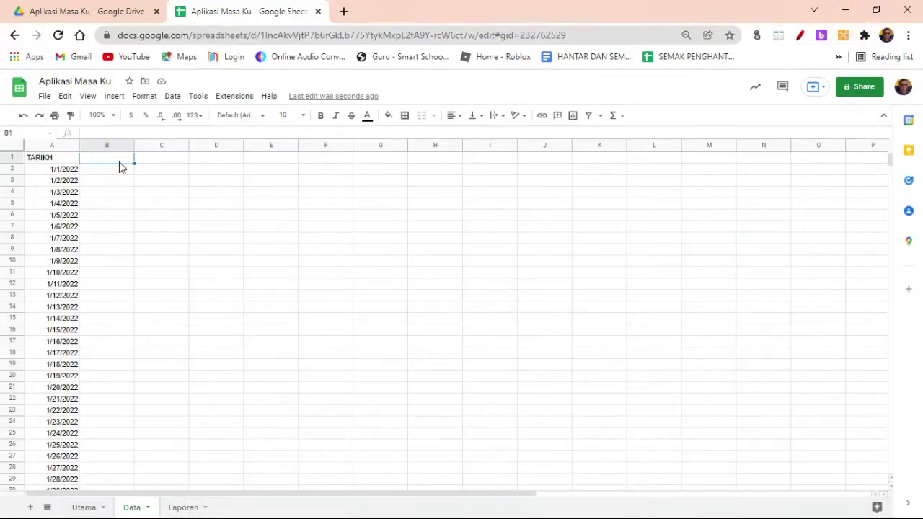
pyautogui.write('JUML')
pyautogui.press('BackSpace')
pyautogui.press('BackSpace')
pyautogui.press('BackSpace')
pyautogui.press('BackSpace')
pyautogui.write('jum')
pyautogui.press('BackSpace')
pyautogui.press('BackSpace')
pyautogui.press('BackSpace')
pyautogui.press('BackSpace')
pyautogui.press('BackSpace')
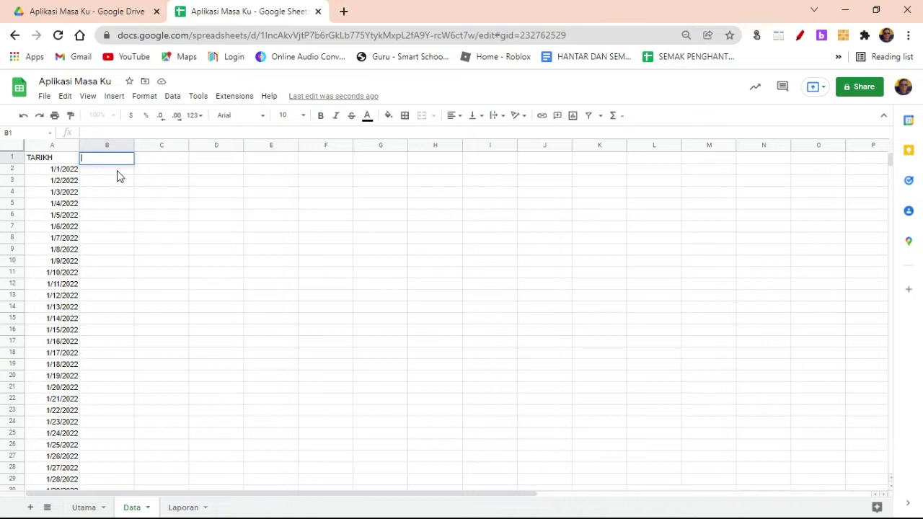
pyautogui.write('Jumlah')
pyautogui.press('Return')
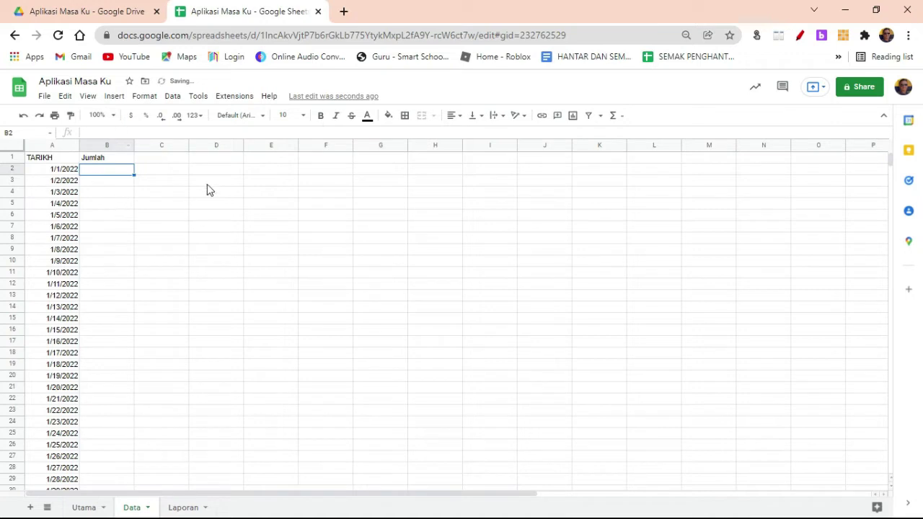
# Step: Enter the heading "Tajuk" in cell C1 of the Data sheet
pyautogui.click(171, 163)
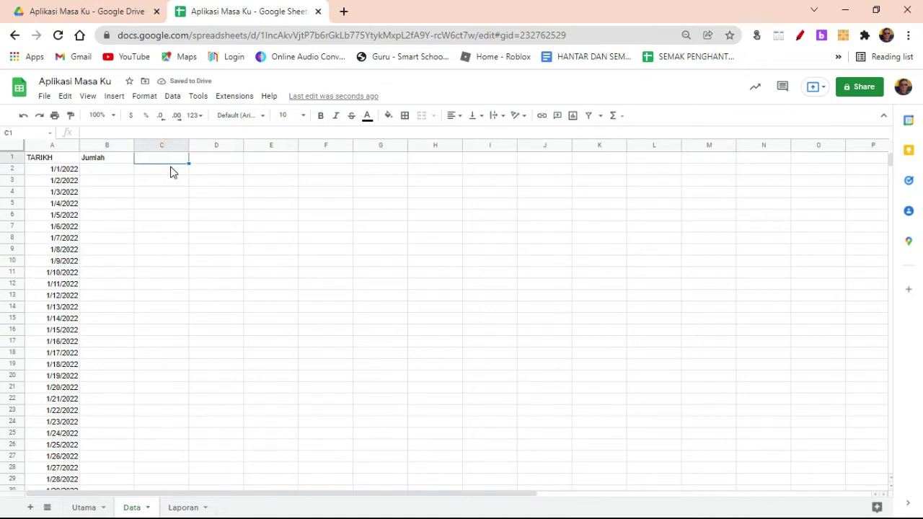
pyautogui.write('Tajuk')
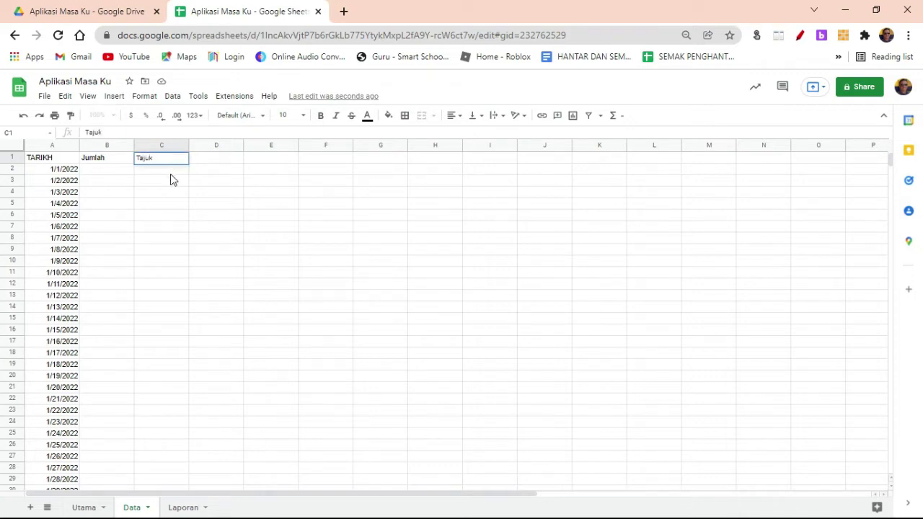
pyautogui.press('Return')
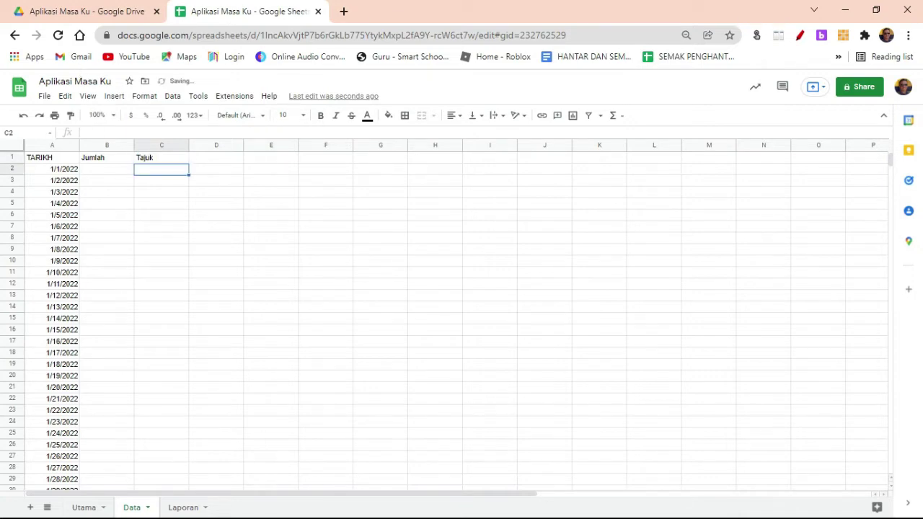
# Step: Copy "Masukkan Jumlah Waktu Ganti Hari ini:" from cell C2 of the Excel workbook's Data sheet into C2 of the Google Sheets Data sheet
pyautogui.hotkey('alt', 'Tab')
pyautogui.click(185, 169)
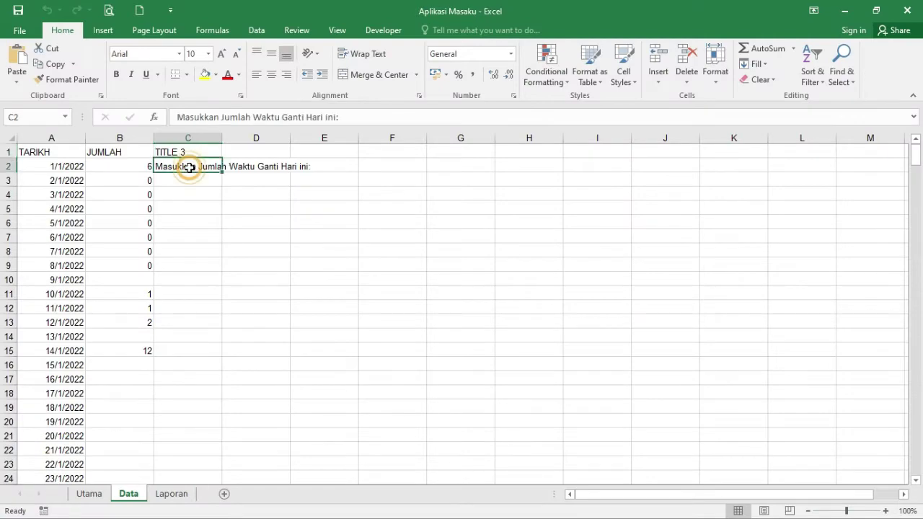
pyautogui.hotkey('ctrl', 'c')
pyautogui.click(848, 13)
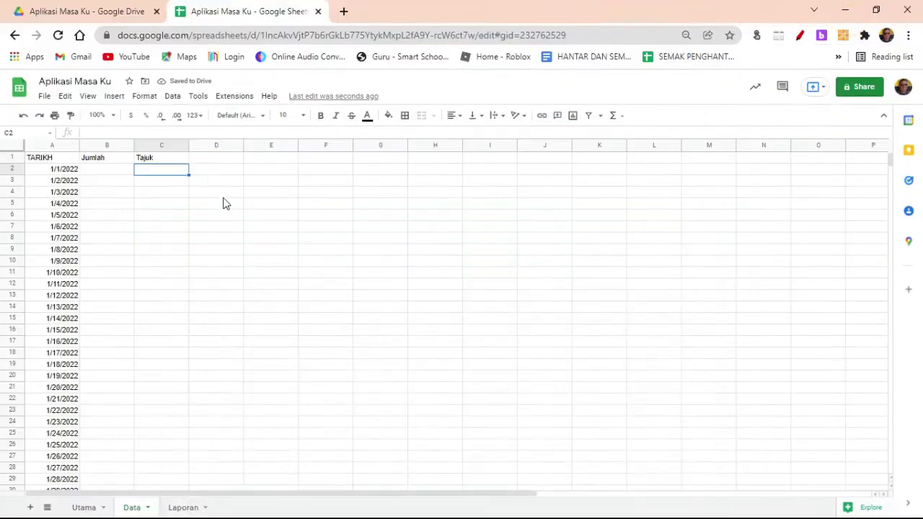
pyautogui.hotkey('ctrl', 'v')
pyautogui.click(200, 231)
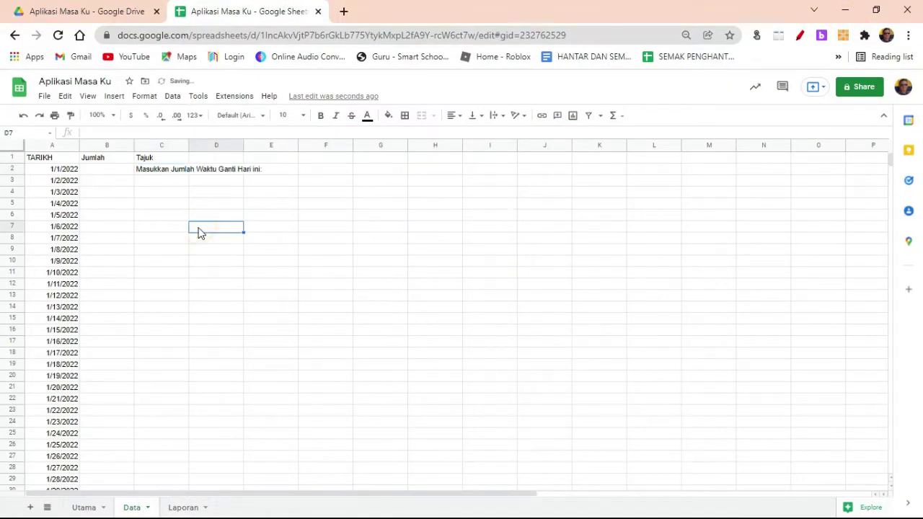
pyautogui.click(97, 171)
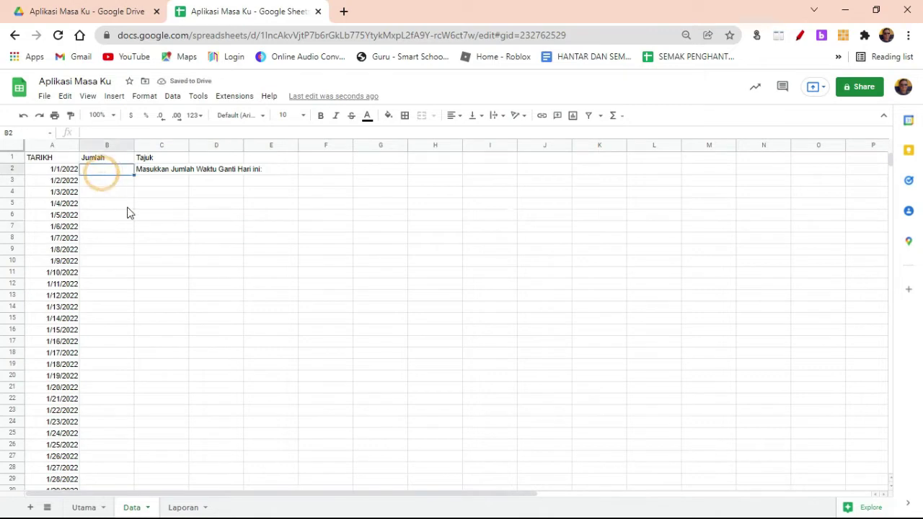
pyautogui.click(108, 171)
pyautogui.click(107, 181)
pyautogui.click(107, 193)
pyautogui.click(107, 204)
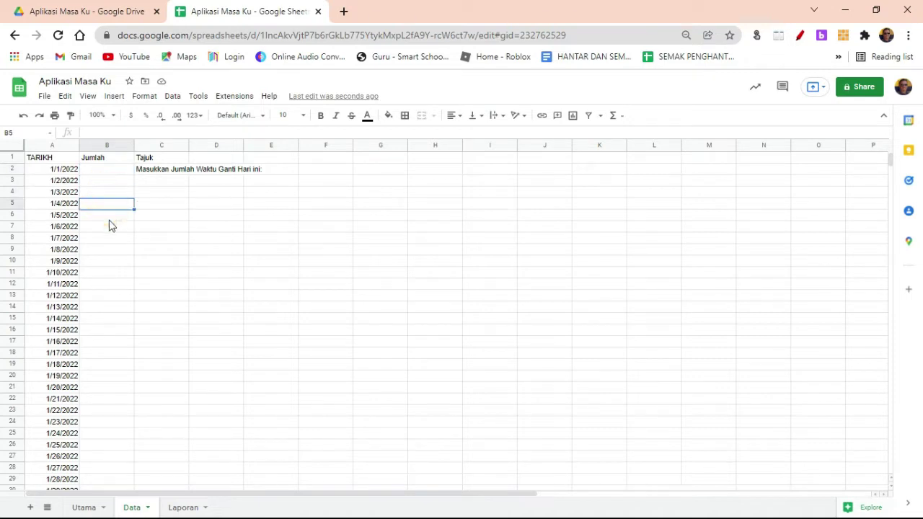
pyautogui.click(108, 215)
pyautogui.click(44, 171)
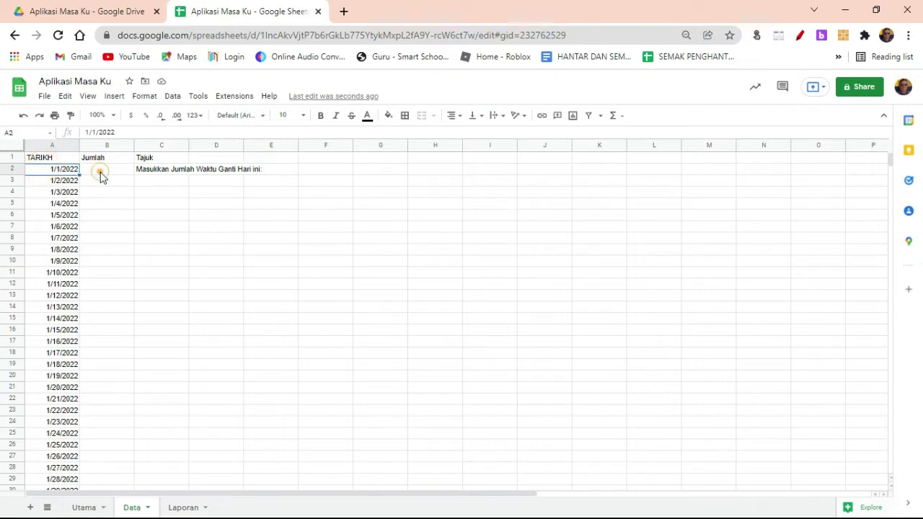
pyautogui.click(100, 171)
# Step: Enter the heading "TARIKH MULA" in cell A1 of the Laporan sheet
pyautogui.click(178, 507)
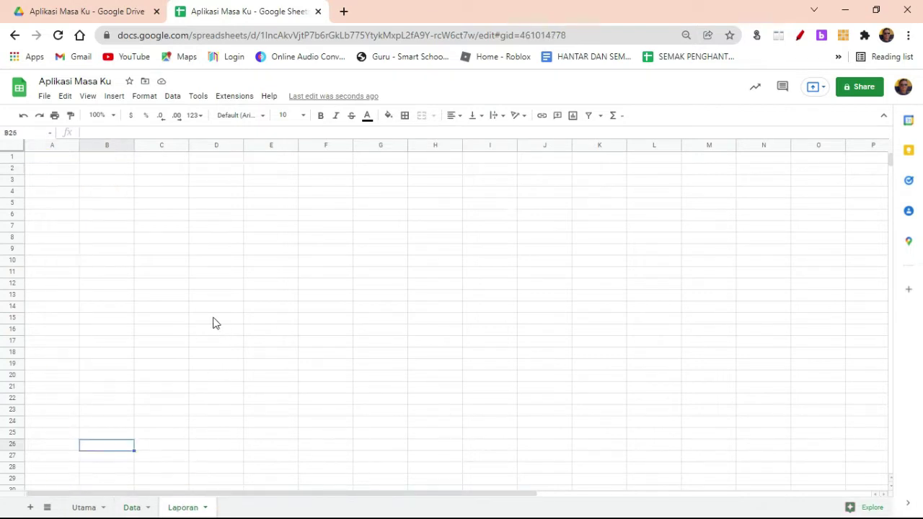
pyautogui.click(37, 161)
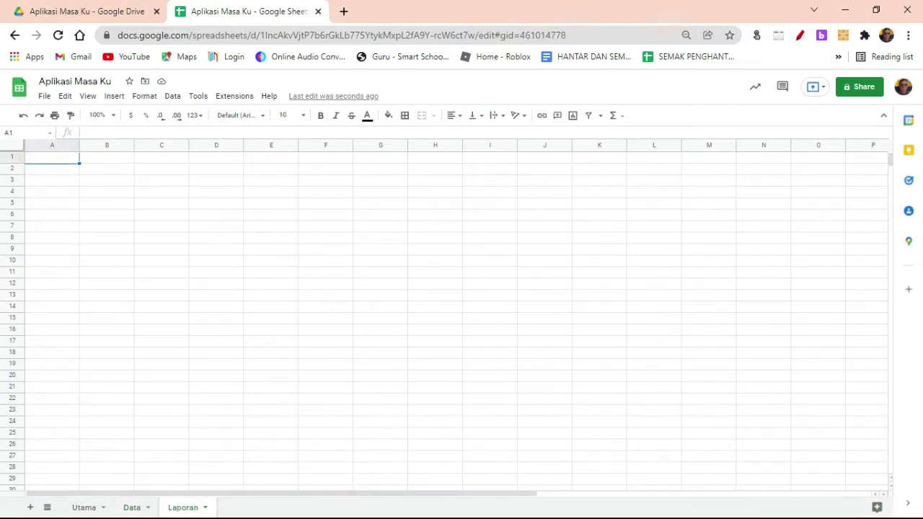
pyautogui.write('T')
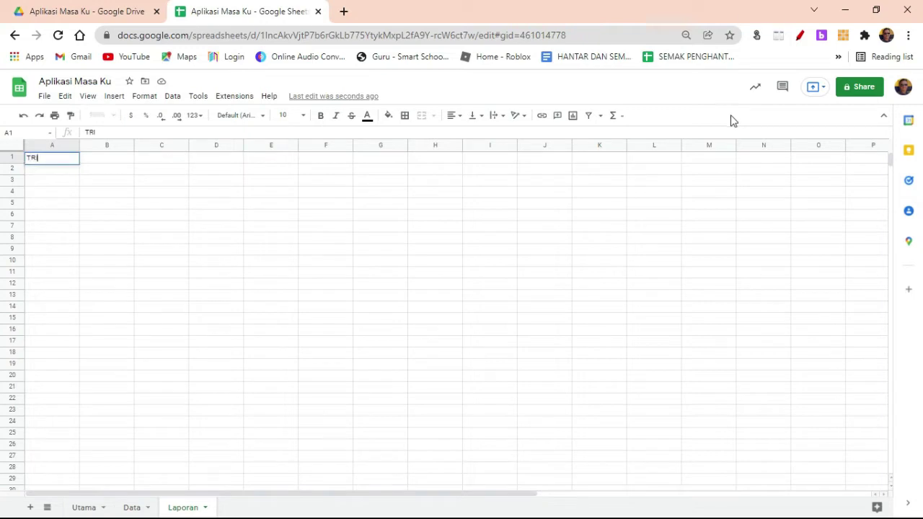
pyautogui.write('RI')
pyautogui.press('BackSpace')
pyautogui.press('BackSpace')
pyautogui.write('A')
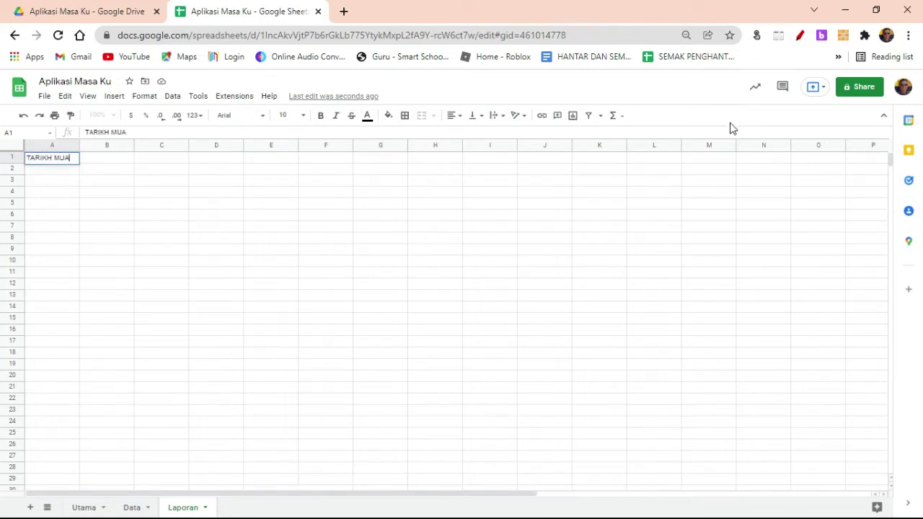
pyautogui.press('BackSpace')
pyautogui.write('LA')
pyautogui.press('Tab')
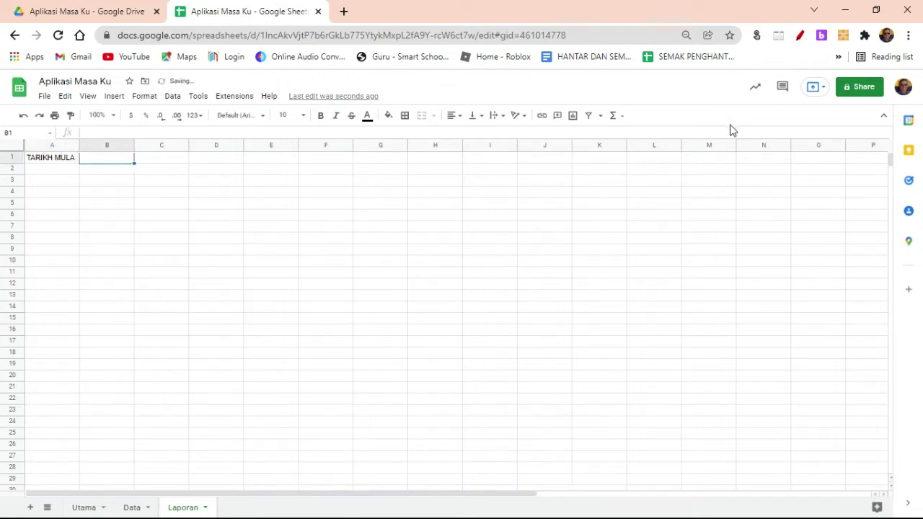
# Step: Enter the heading "TARIKH AKHIR" in cell B1 of the Laporan sheet
pyautogui.write('TARIKH A')
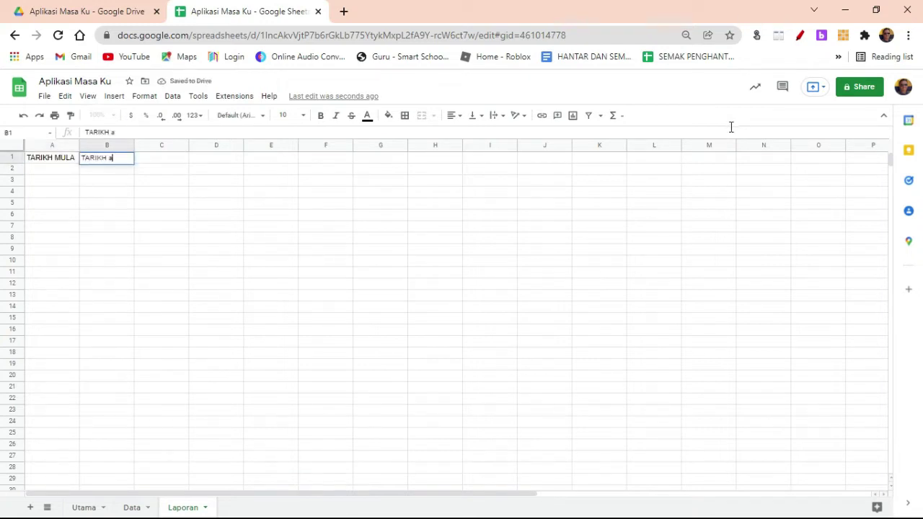
pyautogui.write('KHIR')
pyautogui.press('Return')
pyautogui.press('Up')
pyautogui.press('Right')
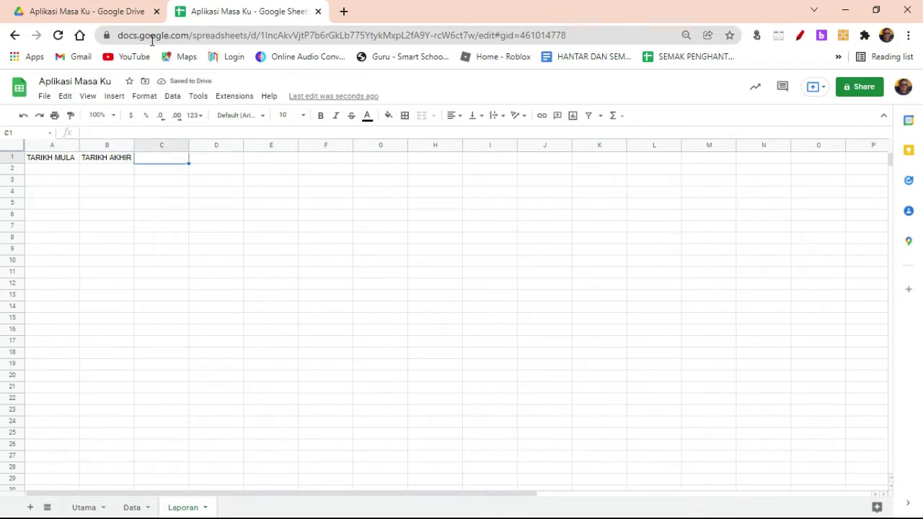
# Step: Copy the "Jumlah Masa Gantian" headings from C1:D1 of the Excel workbook's Laporan sheet into C1:D1 of the Google Sheets Laporan sheet
pyautogui.hotkey('alt', 'Tab')
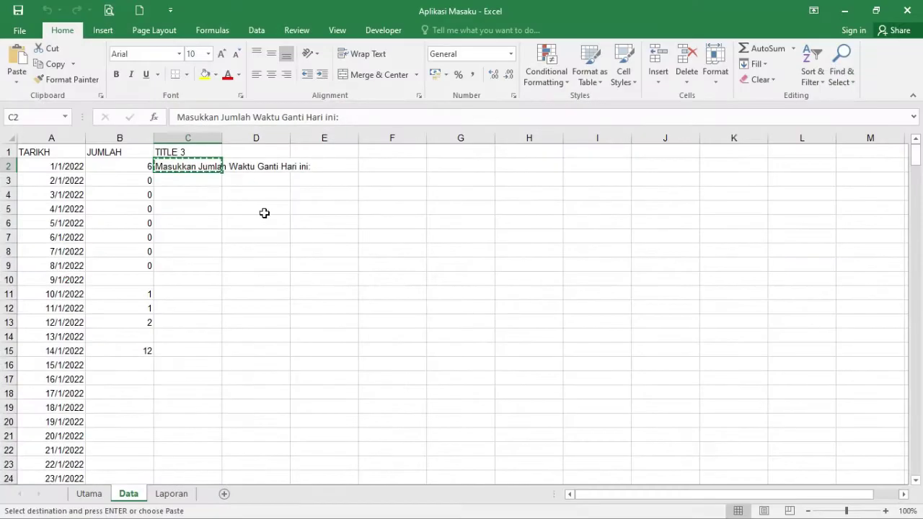
pyautogui.click(171, 494)
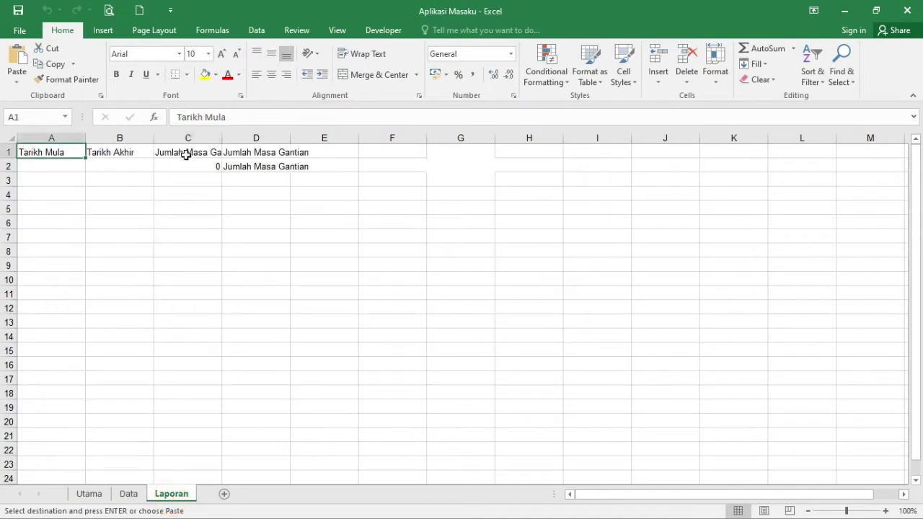
pyautogui.moveTo(186, 155); pyautogui.dragTo(243, 151)
pyautogui.hotkey('ctrl', 'v')
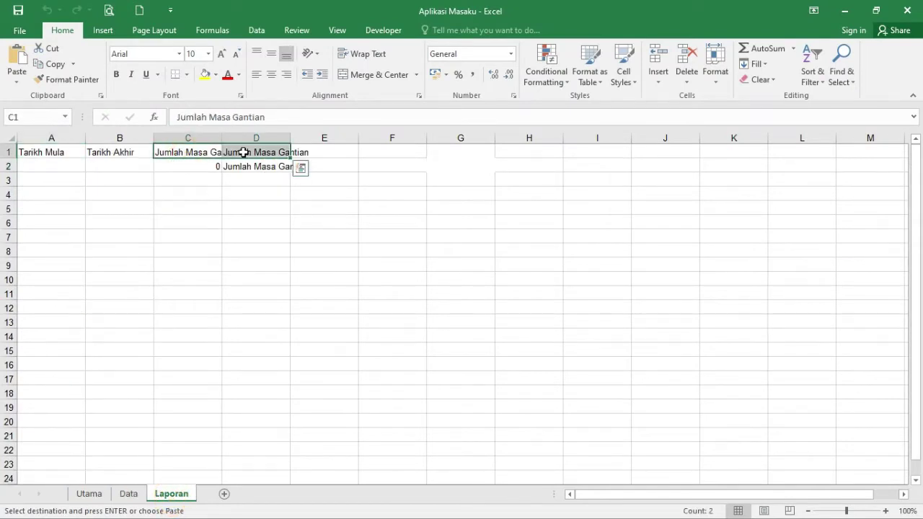
pyautogui.click(844, 10)
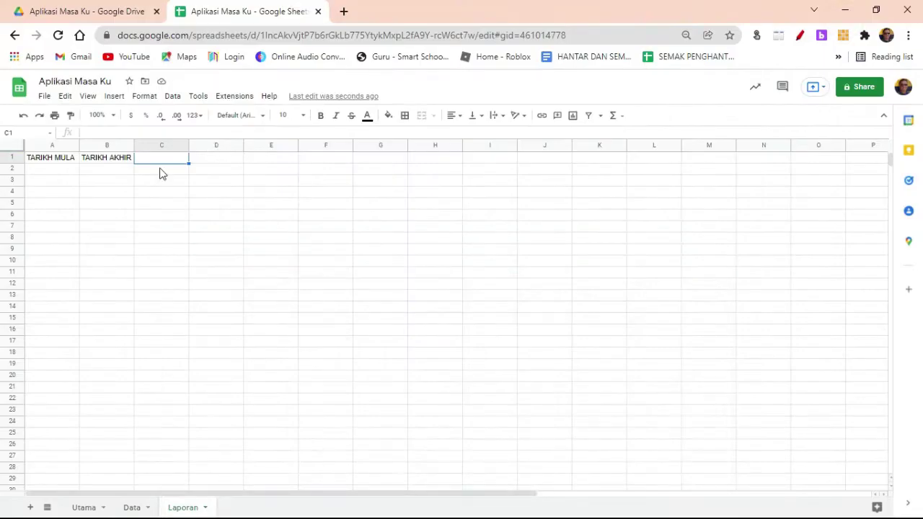
pyautogui.hotkey('ctrl', 'v')
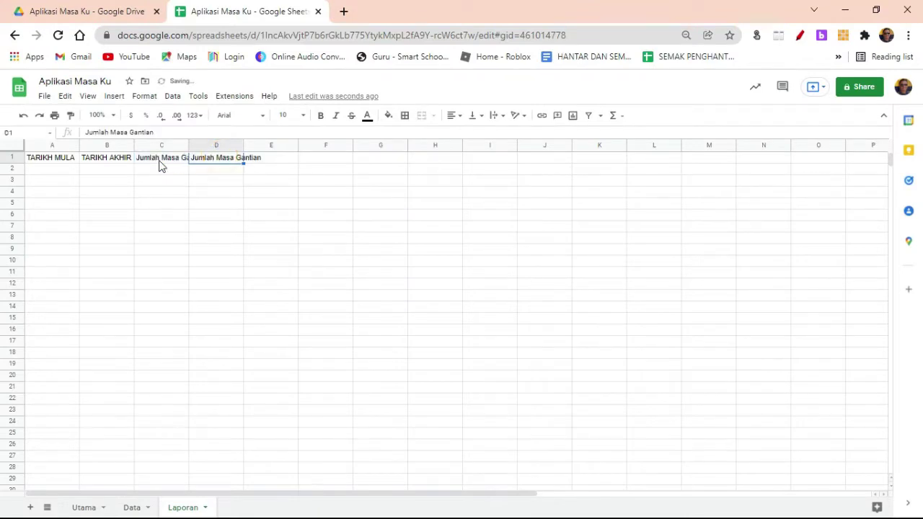
pyautogui.click(158, 177)
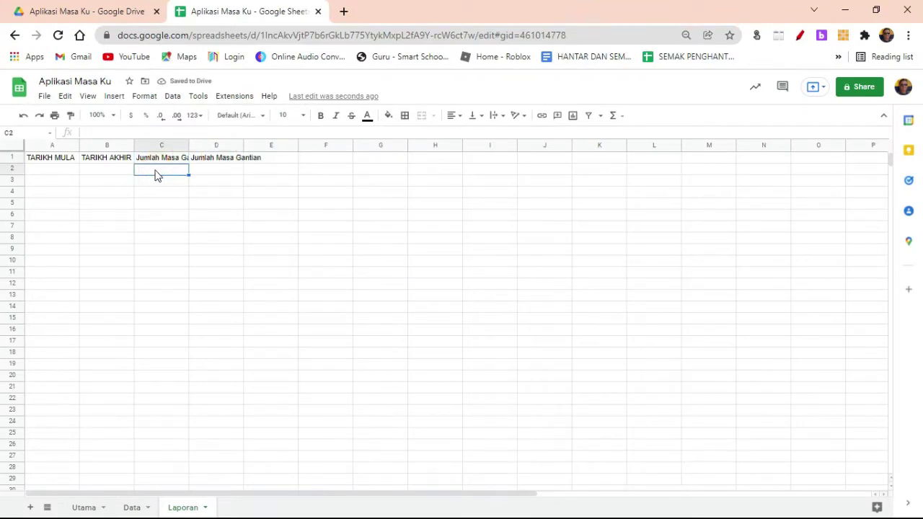
# Step: Replace the heading in cell D1 of the Laporan sheet with "TAJUK"
pyautogui.click(222, 158)
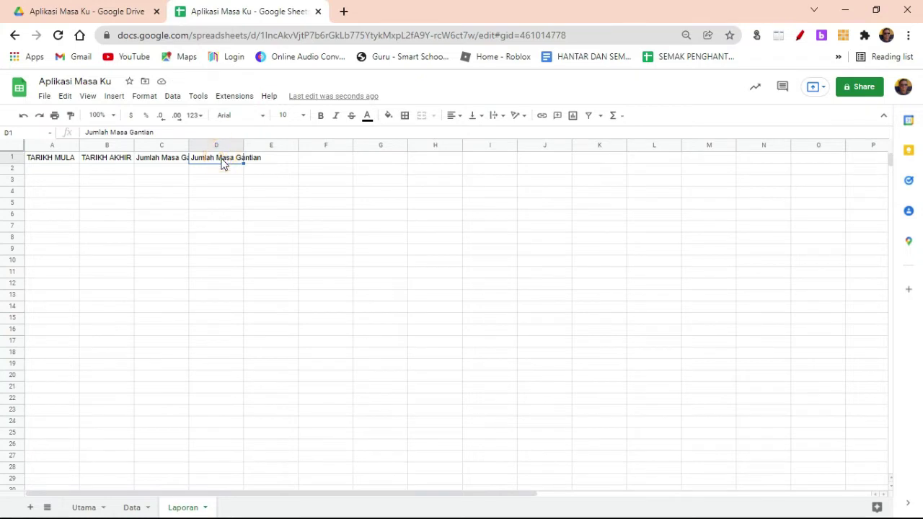
pyautogui.write('tA')
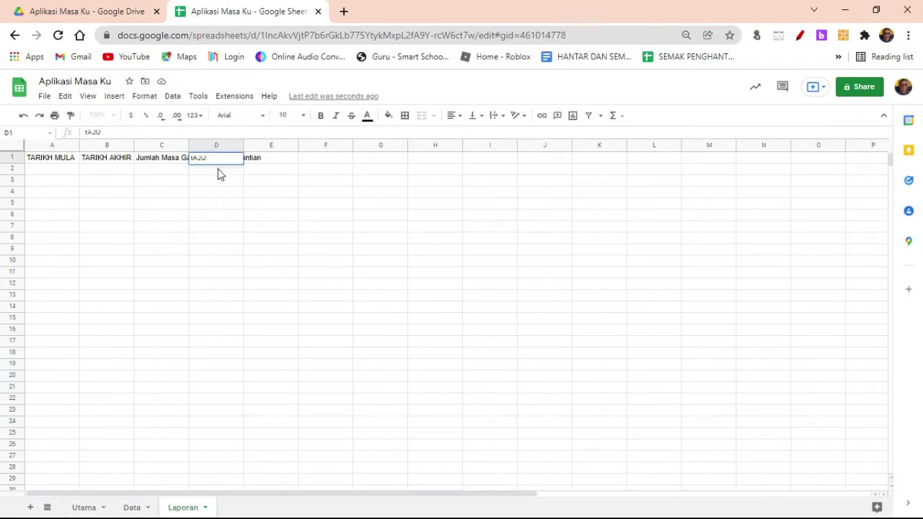
pyautogui.write('JU')
pyautogui.press('BackSpace')
pyautogui.press('BackSpace')
pyautogui.press('BackSpace')
pyautogui.press('BackSpace')
pyautogui.write('TAJUK')
pyautogui.press('Return')
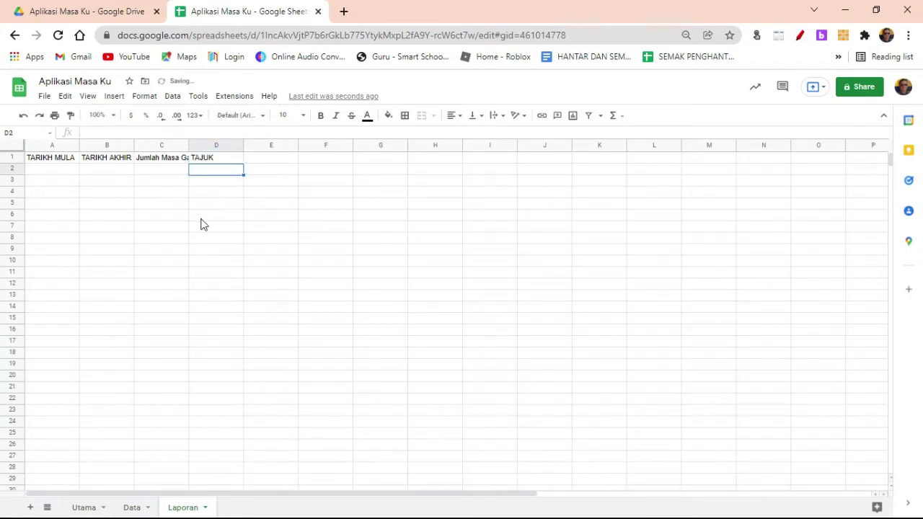
# Step: Copy "Jumlah Masa Gantian" from cell C1 into cell D2 of the Laporan sheet
pyautogui.click(155, 161)
pyautogui.hotkey('ctrl', 'c')
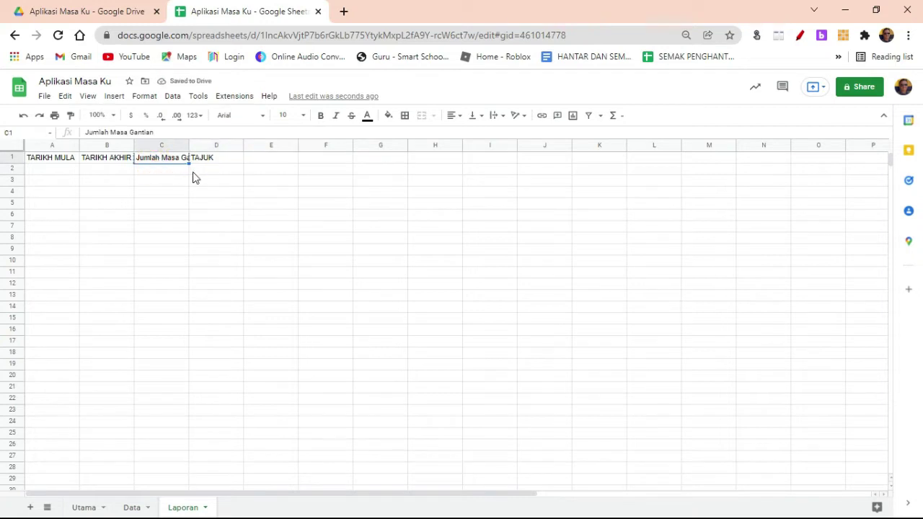
pyautogui.click(214, 160)
pyautogui.click(218, 173)
pyautogui.hotkey('ctrl', 'v')
pyautogui.click(317, 232)
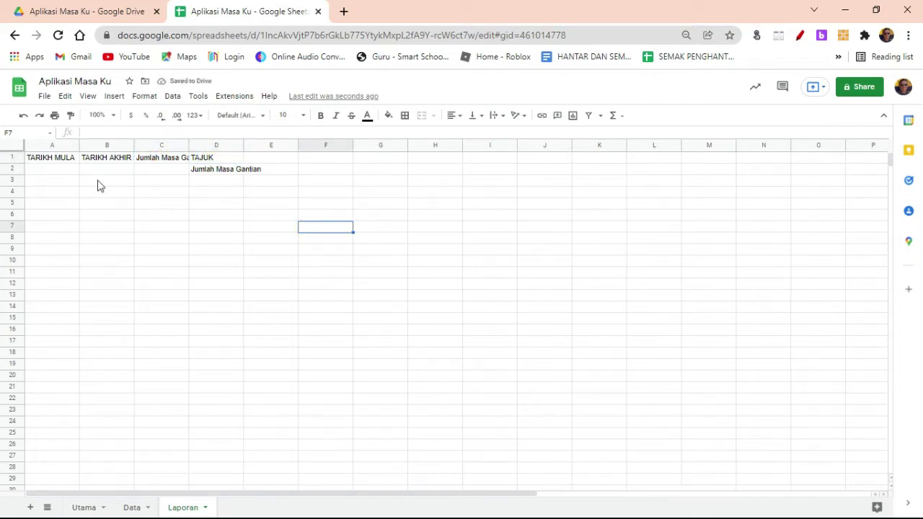
# Step: Fit the width of column C in the Laporan sheet to its "Jumlah Masa Gantian" heading
pyautogui.click(48, 173)
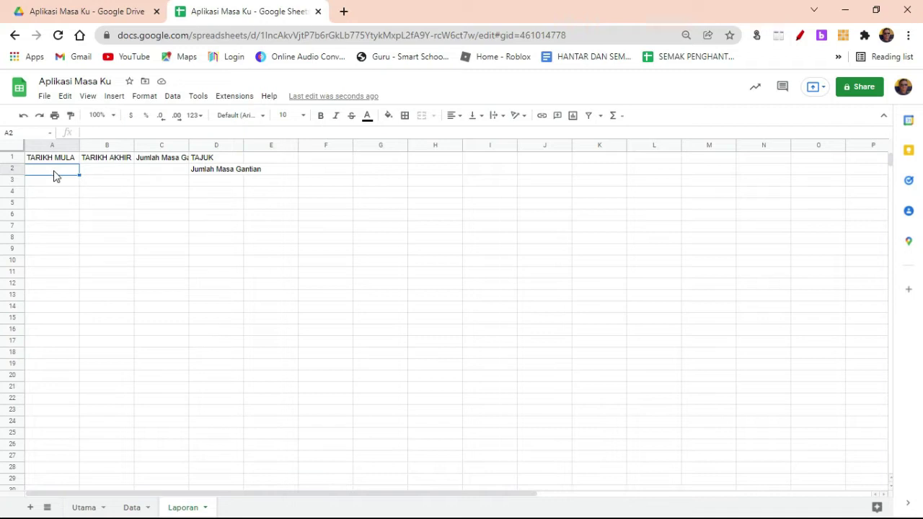
pyautogui.click(95, 172)
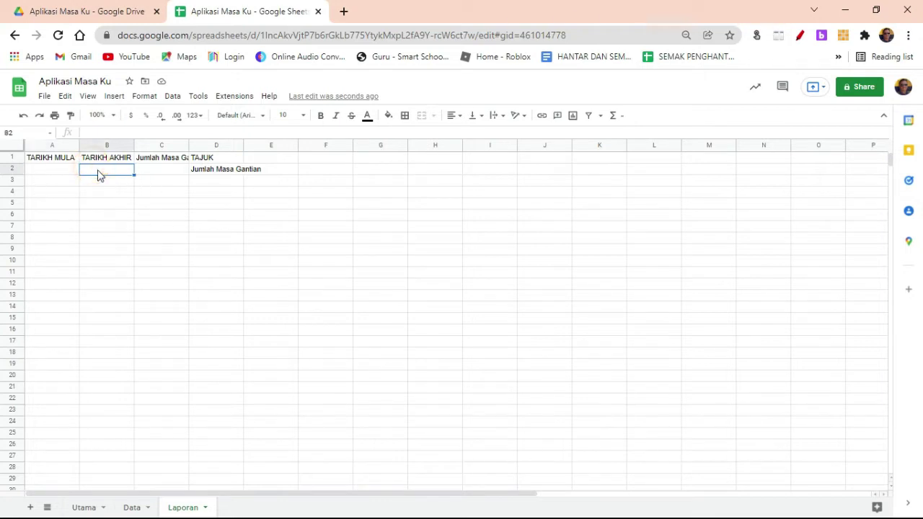
pyautogui.click(161, 171)
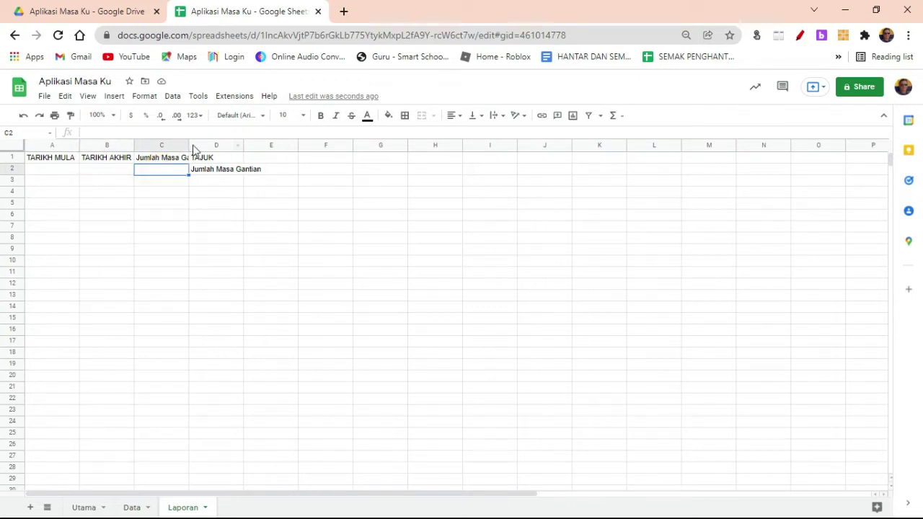
pyautogui.doubleClick(189, 145)
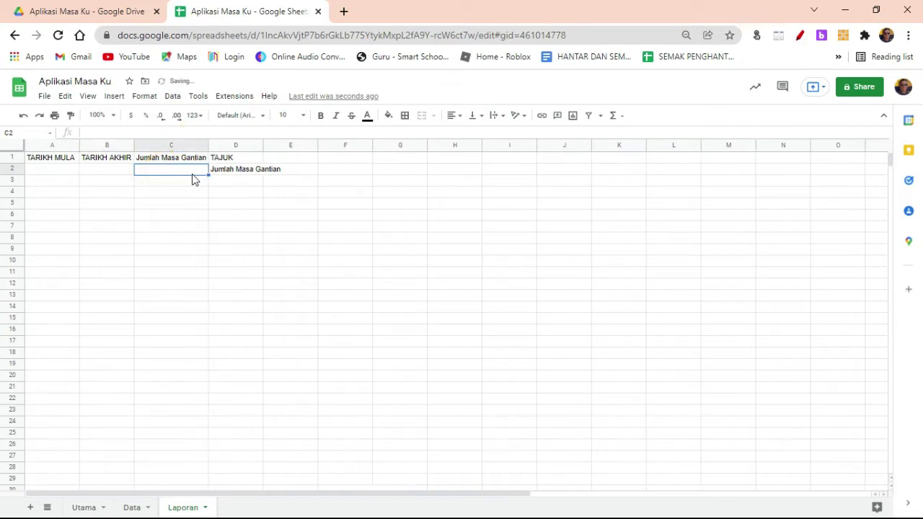
pyautogui.click(131, 507)
pyautogui.click(109, 170)
pyautogui.moveTo(108, 175); pyautogui.dragTo(112, 232)
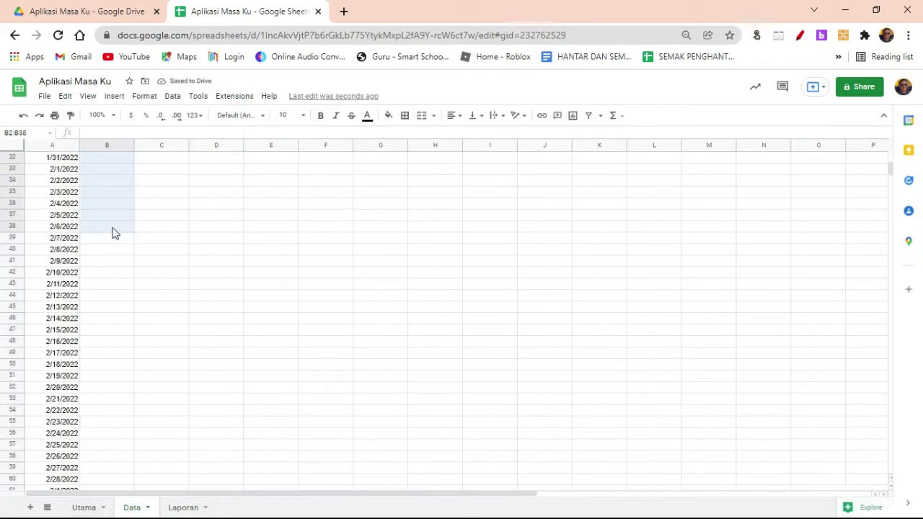
pyautogui.click(239, 248)
pyautogui.click(167, 340)
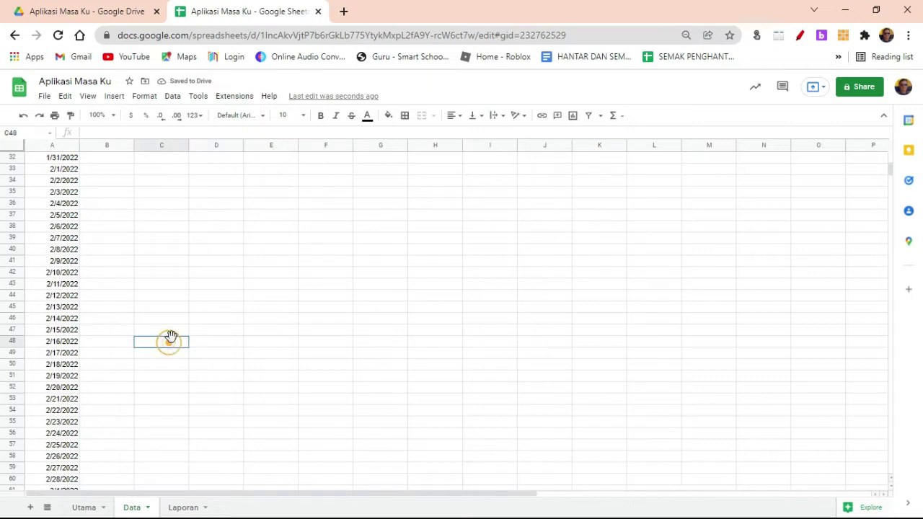
# Step: Begin a SUM formula in cell F2 of the Utama sheet, referencing the range B2:B20 in the Data sheet
pyautogui.click(83, 507)
pyautogui.click(433, 170)
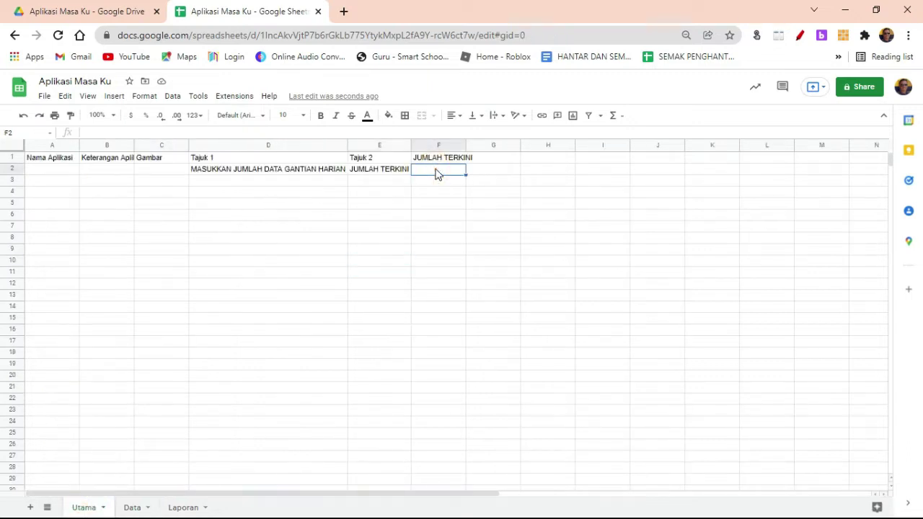
pyautogui.write('=')
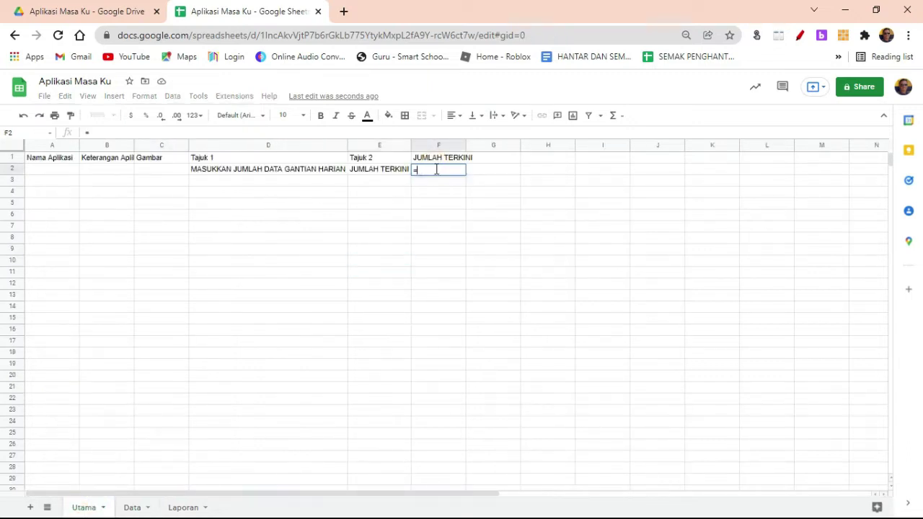
pyautogui.write('SUM(')
pyautogui.click(130, 505)
pyautogui.scroll(5, 136, 189)
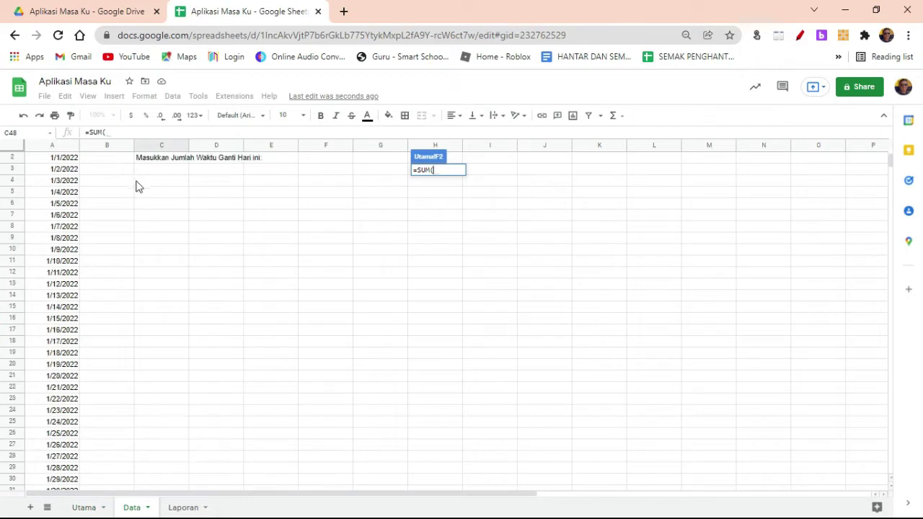
pyautogui.moveTo(106, 172); pyautogui.dragTo(98, 375)
# Step: Try to extend the SUM formula's range down to the bottom rows of column B in the Data sheet
pyautogui.hotkey('shift', 'Up')
pyautogui.hotkey('shift', 'Down')
pyautogui.hotkey('shift', 'Down')
pyautogui.hotkey('shift', 'Down')
pyautogui.hotkey('shift', 'Down')
pyautogui.hotkey('shift', 'Down')
pyautogui.hotkey('shift', 'Down')
pyautogui.hotkey('shift', 'Down')
pyautogui.hotkey('shift', 'Down')
pyautogui.hotkey('shift', 'Down')
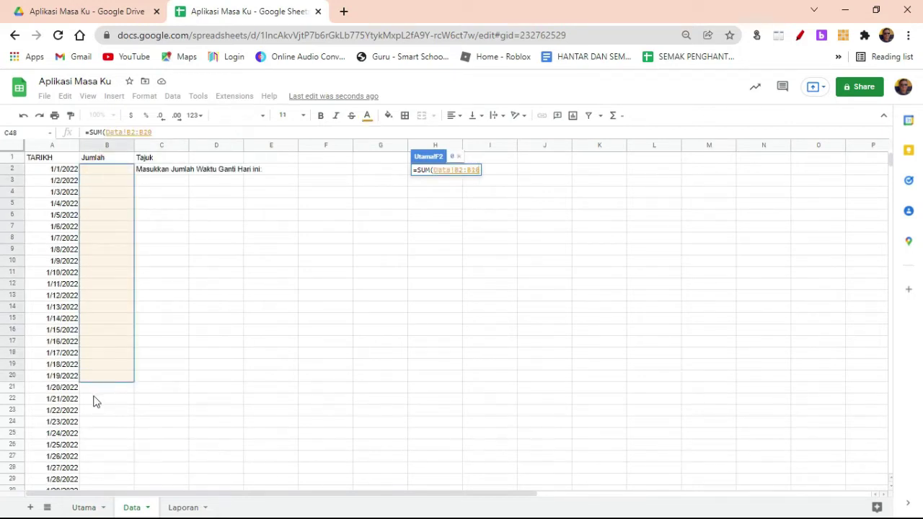
pyautogui.hotkey('shift', 'Down')
pyautogui.hotkey('shift', 'Down')
pyautogui.hotkey('shift', 'Down')
pyautogui.hotkey('shift', 'Down')
pyautogui.hotkey('shift', 'Down')
pyautogui.hotkey('shift', 'Down')
pyautogui.hotkey('shift', 'Down')
pyautogui.hotkey('shift', 'Down')
pyautogui.hotkey('shift', 'Down')
pyautogui.hotkey('shift', 'Down')
pyautogui.hotkey('shift', 'Down')
pyautogui.hotkey('shift', 'Down')
pyautogui.hotkey('shift', 'Down')
pyautogui.hotkey('shift', 'Down')
pyautogui.hotkey('shift', 'Down')
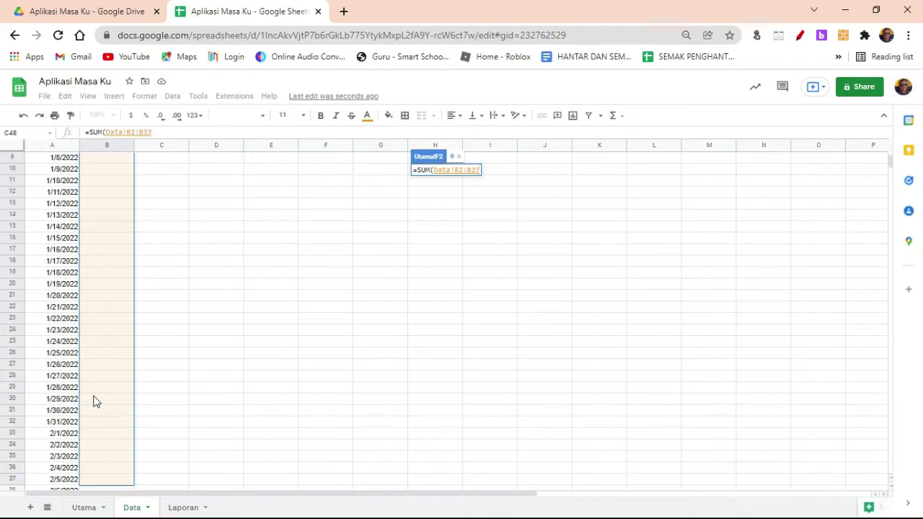
pyautogui.hotkey('ctrl', 'shift', 'Down')
pyautogui.hotkey('shift', 'Up')
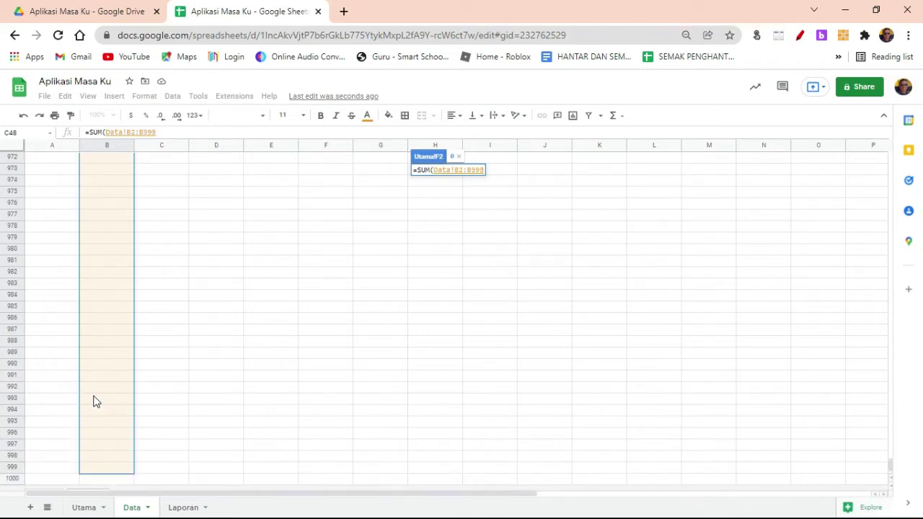
pyautogui.hotkey('ctrl', 'shift', 'Up')
# Step: Set the SUM range to B2:B366 in the Data sheet, through the 12/31/2022 row, and complete the formula in Utama cell F2
pyautogui.hotkey('shift', 'Down')
pyautogui.hotkey('shift', 'Down')
pyautogui.hotkey('shift', 'Down')
pyautogui.hotkey('shift', 'Down')
pyautogui.hotkey('shift', 'Down')
pyautogui.hotkey('shift', 'Down')
pyautogui.hotkey('shift', 'Down')
pyautogui.hotkey('shift', 'Down')
pyautogui.hotkey('shift', 'Down')
pyautogui.hotkey('shift', 'Down')
pyautogui.hotkey('shift', 'Down')
pyautogui.hotkey('shift', 'Down')
pyautogui.hotkey('shift', 'Down')
pyautogui.hotkey('shift', 'Down')
pyautogui.hotkey('shift', 'Down')
pyautogui.hotkey('shift', 'Down')
pyautogui.hotkey('shift', 'Down')
pyautogui.hotkey('shift', 'Down')
pyautogui.hotkey('shift', 'Down')
pyautogui.hotkey('shift', 'Down')
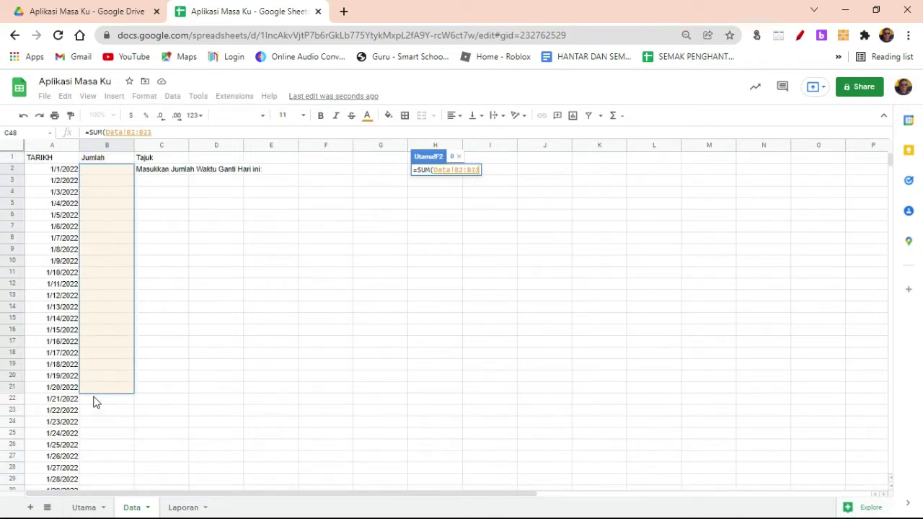
pyautogui.hotkey('shift', 'Down')
pyautogui.hotkey('shift', 'Down')
pyautogui.hotkey('shift', 'Down')
pyautogui.hotkey('shift', 'Down')
pyautogui.hotkey('shift', 'Down')
pyautogui.hotkey('shift', 'Down')
pyautogui.hotkey('shift', 'Down')
pyautogui.hotkey('shift', 'Down')
pyautogui.hotkey('shift', 'Down')
pyautogui.hotkey('shift', 'Down')
pyautogui.hotkey('shift', 'Down')
pyautogui.hotkey('shift', 'Down')
pyautogui.hotkey('shift', 'Down')
pyautogui.hotkey('shift', 'Down')
pyautogui.hotkey('shift', 'Down')
pyautogui.hotkey('shift', 'Down')
pyautogui.hotkey('shift', 'Down')
pyautogui.hotkey('shift', 'Down')
pyautogui.hotkey('shift', 'Down')
pyautogui.hotkey('shift', 'Down')
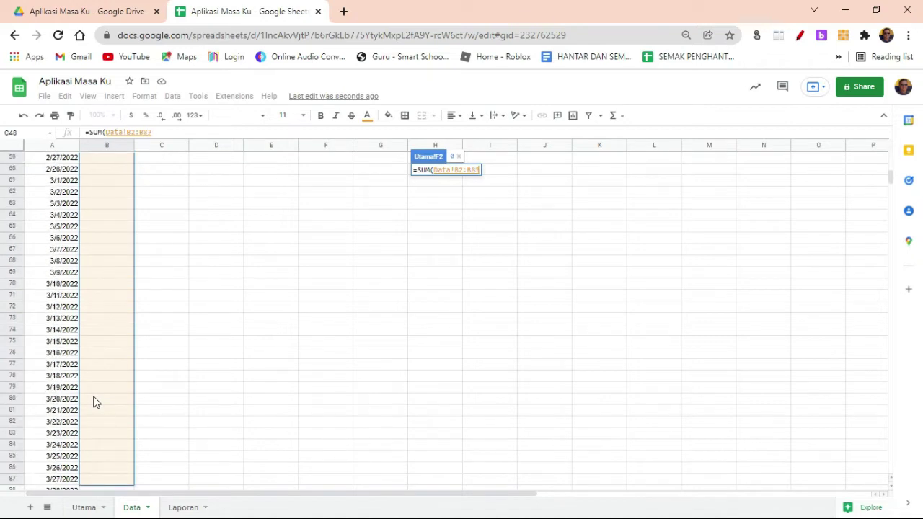
pyautogui.hotkey('shift', 'Down')
pyautogui.hotkey('shift', 'Down')
pyautogui.hotkey('shift', 'Down')
pyautogui.hotkey('shift', 'Down')
pyautogui.hotkey('shift', 'Down')
pyautogui.hotkey('shift', 'Down')
pyautogui.hotkey('shift', 'Down')
pyautogui.hotkey('shift', 'Down')
pyautogui.hotkey('shift', 'Down')
pyautogui.hotkey('shift', 'Down')
pyautogui.hotkey('shift', 'Down')
pyautogui.hotkey('shift', 'Down')
pyautogui.hotkey('shift', 'Down')
pyautogui.hotkey('shift', 'Down')
pyautogui.hotkey('shift', 'Down')
pyautogui.hotkey('shift', 'Down')
pyautogui.hotkey('shift', 'Down')
pyautogui.hotkey('shift', 'Down')
pyautogui.hotkey('shift', 'Down')
pyautogui.hotkey('shift', 'Down')
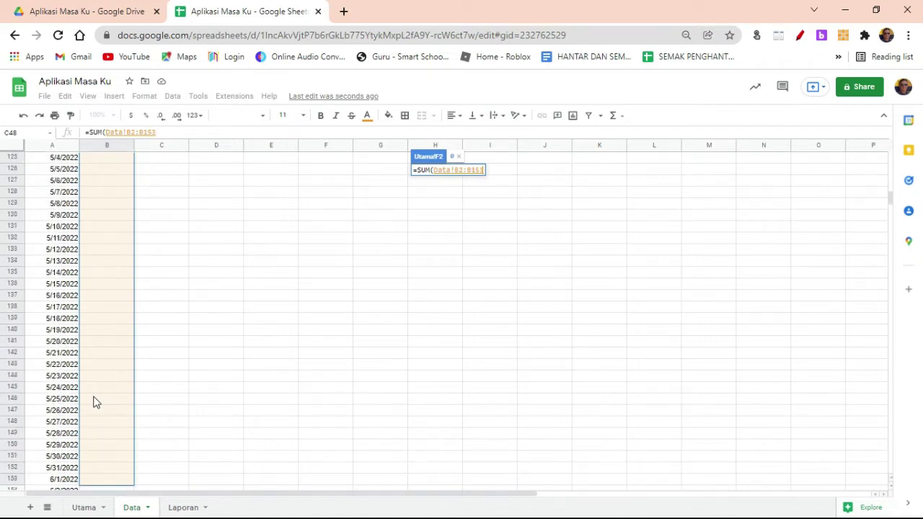
pyautogui.hotkey('shift', 'Down')
pyautogui.hotkey('shift', 'Down')
pyautogui.hotkey('shift', 'Down')
pyautogui.hotkey('shift', 'Down')
pyautogui.hotkey('shift', 'Down')
pyautogui.hotkey('shift', 'Down')
pyautogui.hotkey('shift', 'Down')
pyautogui.hotkey('shift', 'Down')
pyautogui.hotkey('shift', 'Down')
pyautogui.hotkey('shift', 'Down')
pyautogui.hotkey('shift', 'Down')
pyautogui.hotkey('shift', 'Down')
pyautogui.hotkey('shift', 'Down')
pyautogui.hotkey('shift', 'Down')
pyautogui.hotkey('shift', 'Down')
pyautogui.hotkey('shift', 'Down')
pyautogui.hotkey('shift', 'Down')
pyautogui.hotkey('shift', 'Down')
pyautogui.hotkey('shift', 'Down')
pyautogui.hotkey('shift', 'Down')
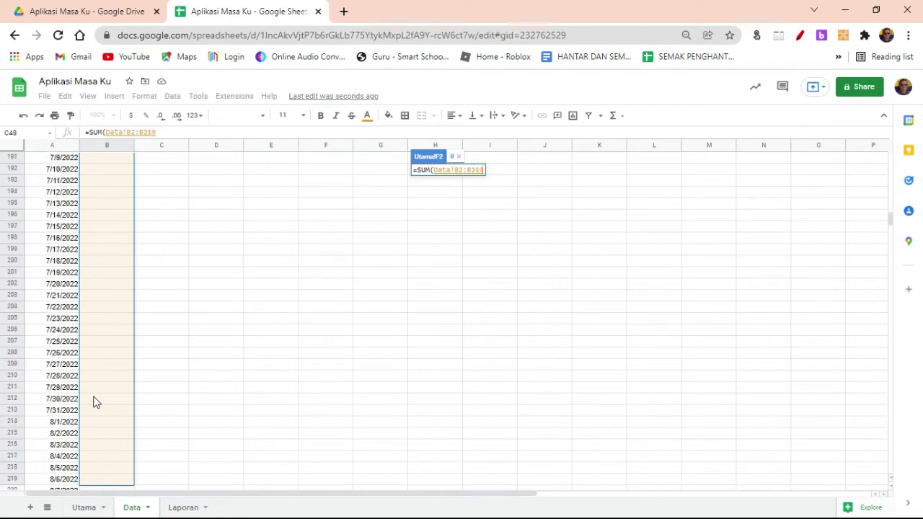
pyautogui.hotkey('shift', 'Down')
pyautogui.hotkey('shift', 'Down')
pyautogui.hotkey('shift', 'Down')
pyautogui.hotkey('shift', 'Down')
pyautogui.hotkey('shift', 'Down')
pyautogui.hotkey('shift', 'Down')
pyautogui.hotkey('shift', 'Down')
pyautogui.hotkey('shift', 'Down')
pyautogui.hotkey('shift', 'Down')
pyautogui.hotkey('shift', 'Down')
pyautogui.hotkey('shift', 'Down')
pyautogui.hotkey('shift', 'Down')
pyautogui.hotkey('shift', 'Down')
pyautogui.hotkey('shift', 'Down')
pyautogui.hotkey('shift', 'Down')
pyautogui.hotkey('shift', 'Down')
pyautogui.hotkey('shift', 'Down')
pyautogui.hotkey('shift', 'Down')
pyautogui.hotkey('shift', 'Down')
pyautogui.hotkey('shift', 'Down')
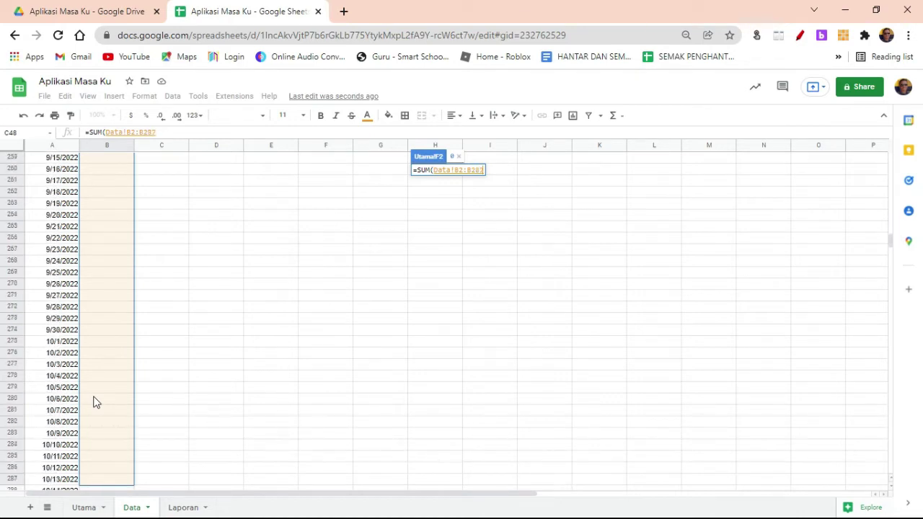
pyautogui.hotkey('shift', 'Down')
pyautogui.hotkey('shift', 'Down')
pyautogui.hotkey('shift', 'Down')
pyautogui.hotkey('shift', 'Down')
pyautogui.hotkey('shift', 'Down')
pyautogui.hotkey('shift', 'Down')
pyautogui.hotkey('shift', 'Down')
pyautogui.hotkey('shift', 'Down')
pyautogui.hotkey('shift', 'Down')
pyautogui.hotkey('shift', 'Down')
pyautogui.hotkey('shift', 'Down')
pyautogui.hotkey('shift', 'Down')
pyautogui.hotkey('shift', 'Down')
pyautogui.hotkey('shift', 'Down')
pyautogui.hotkey('shift', 'Down')
pyautogui.hotkey('shift', 'Down')
pyautogui.hotkey('shift', 'Down')
pyautogui.hotkey('shift', 'Down')
pyautogui.hotkey('shift', 'Down')
pyautogui.hotkey('shift', 'Down')
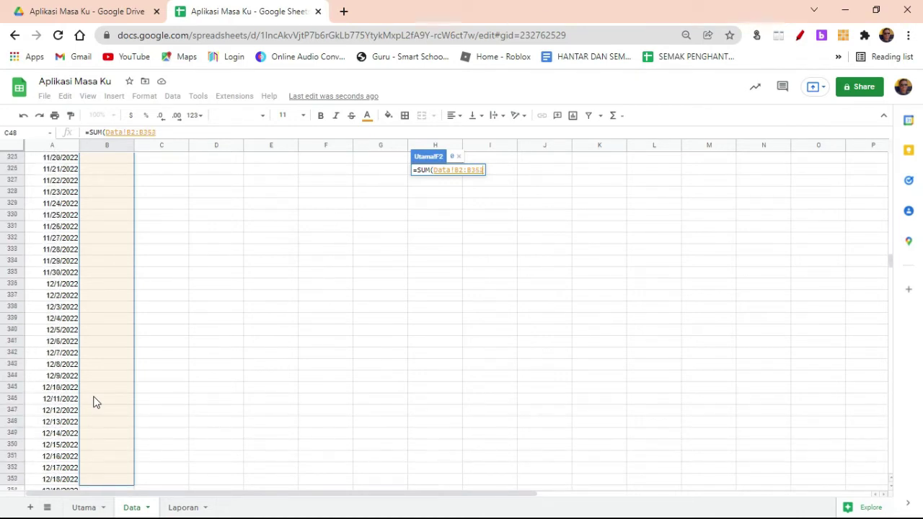
pyautogui.hotkey('shift', 'Down')
pyautogui.hotkey('shift', 'Down')
pyautogui.hotkey('shift', 'Down')
pyautogui.hotkey('shift', 'Down')
pyautogui.hotkey('shift', 'Down')
pyautogui.hotkey('shift', 'Down')
pyautogui.hotkey('shift', 'Down')
pyautogui.hotkey('shift', 'Down')
pyautogui.hotkey('shift', 'Down')
pyautogui.hotkey('shift', 'Down')
pyautogui.hotkey('shift', 'Down')
pyautogui.hotkey('shift', 'Down')
pyautogui.hotkey('shift', 'Down')
pyautogui.hotkey('shift', 'Down')
pyautogui.hotkey('shift', 'Down')
pyautogui.hotkey('shift', 'Down')
pyautogui.hotkey('shift', 'Down')
pyautogui.hotkey('shift', 'Down')
pyautogui.hotkey('shift', 'Down')
pyautogui.hotkey('shift', 'Down')
pyautogui.hotkey('shift', 'Up')
pyautogui.hotkey('shift', 'Up')
pyautogui.hotkey('shift', 'Up')
pyautogui.hotkey('shift', 'Up')
pyautogui.hotkey('shift', 'Up')
pyautogui.hotkey('shift', 'Up')
pyautogui.hotkey('shift', 'Up')
pyautogui.hotkey('shift', 'Up')
pyautogui.hotkey('shift', 'Up')
pyautogui.hotkey('shift', 'Up')
pyautogui.hotkey('shift', 'Up')
pyautogui.hotkey('shift', 'Up')
pyautogui.hotkey('shift', 'Up')
pyautogui.hotkey('shift', 'Up')
pyautogui.hotkey('shift', 'Up')
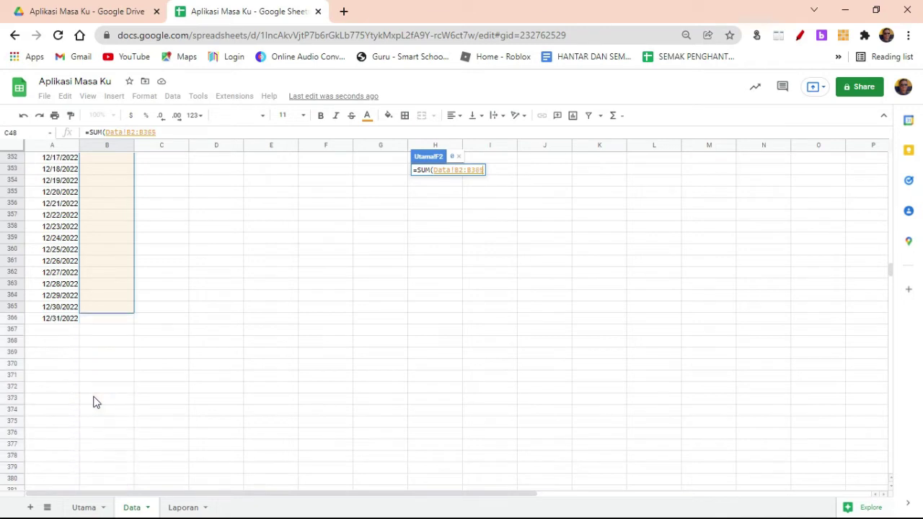
pyautogui.hotkey('shift', 'Down')
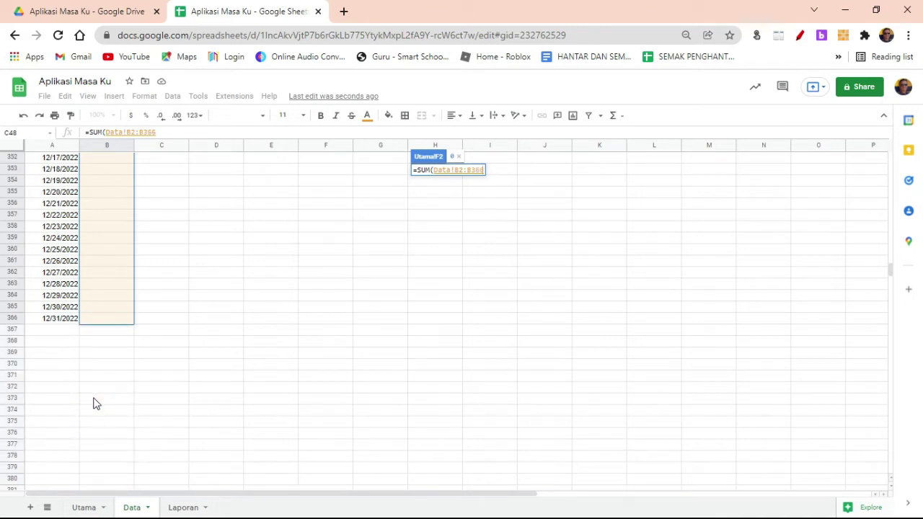
pyautogui.write(')')
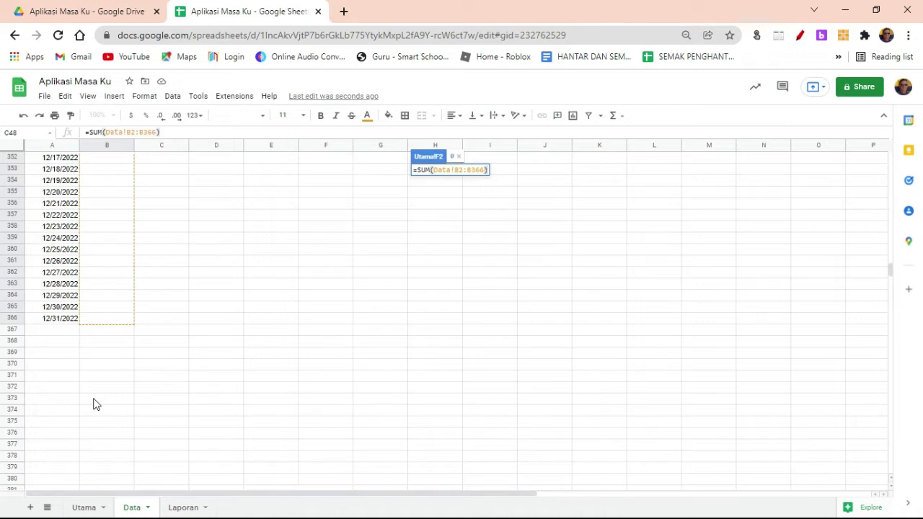
pyautogui.press('Return')
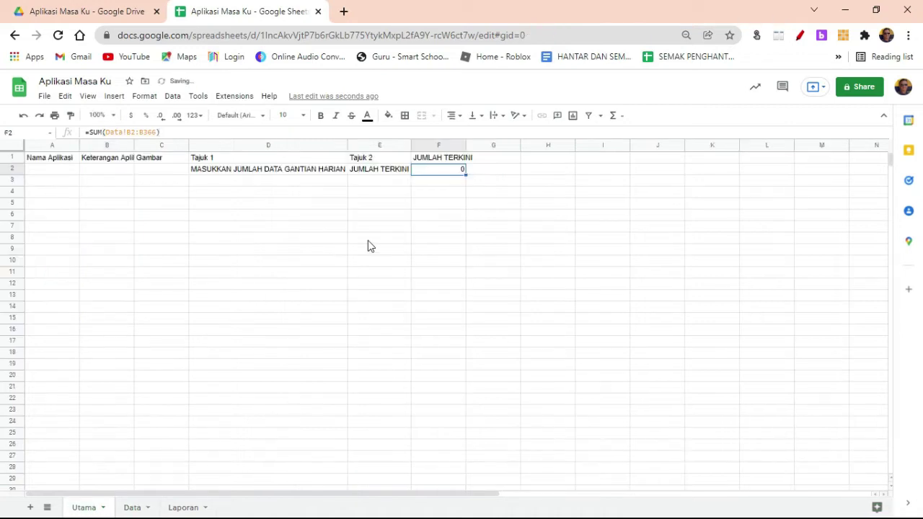
# Step: Enter 4 as the Jumlah for 1/1/2022 in the Data sheet and check the total in the Utama sheet
pyautogui.click(449, 251)
pyautogui.click(443, 171)
pyautogui.click(132, 507)
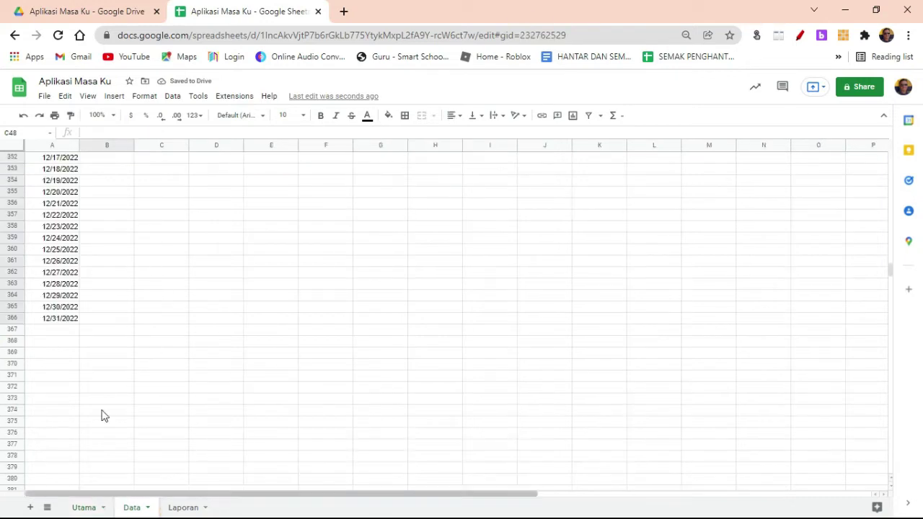
pyautogui.scroll(20, 889, 264)
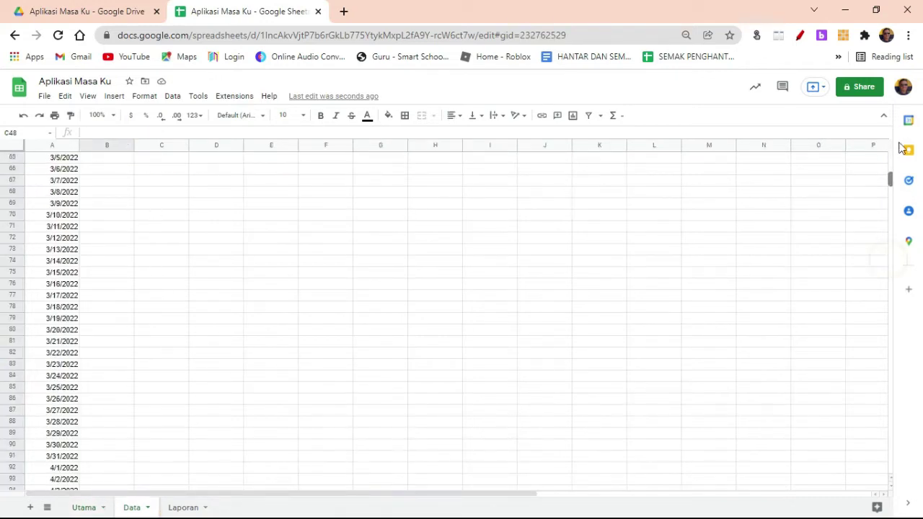
pyautogui.click(94, 170)
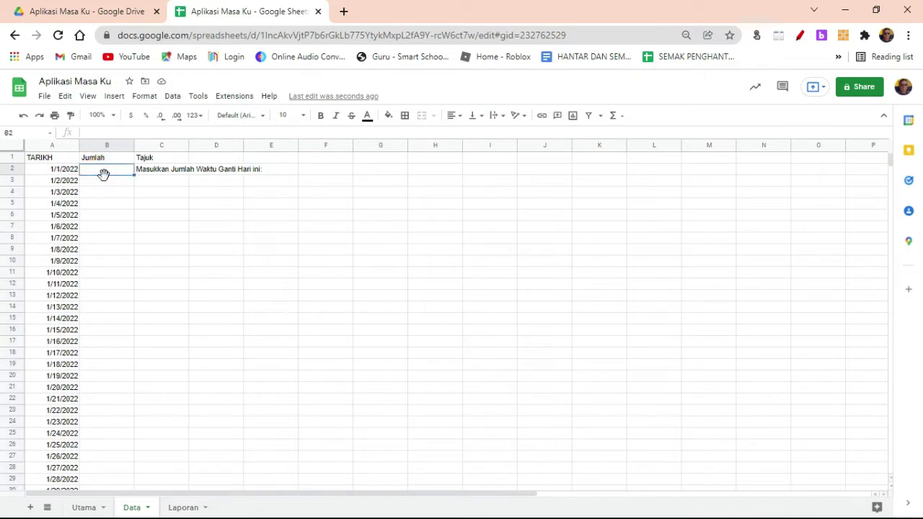
pyautogui.write('4')
pyautogui.click(150, 244)
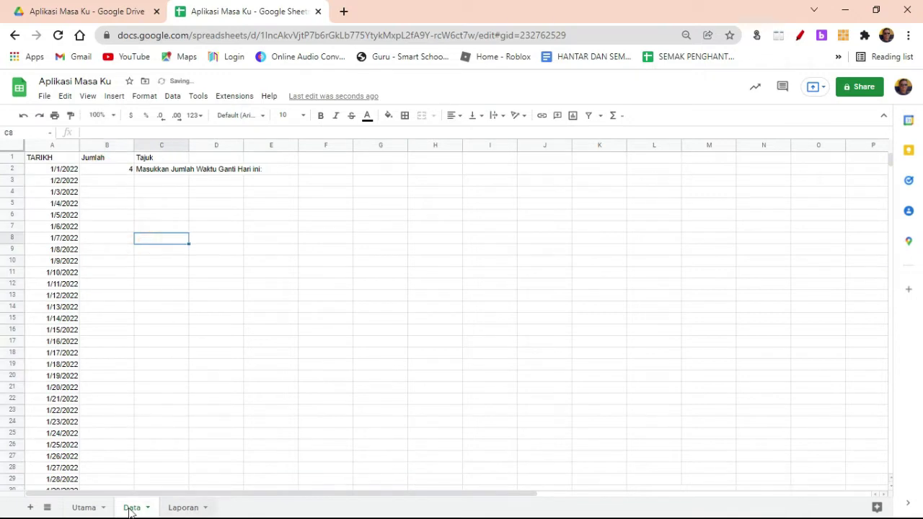
pyautogui.click(94, 506)
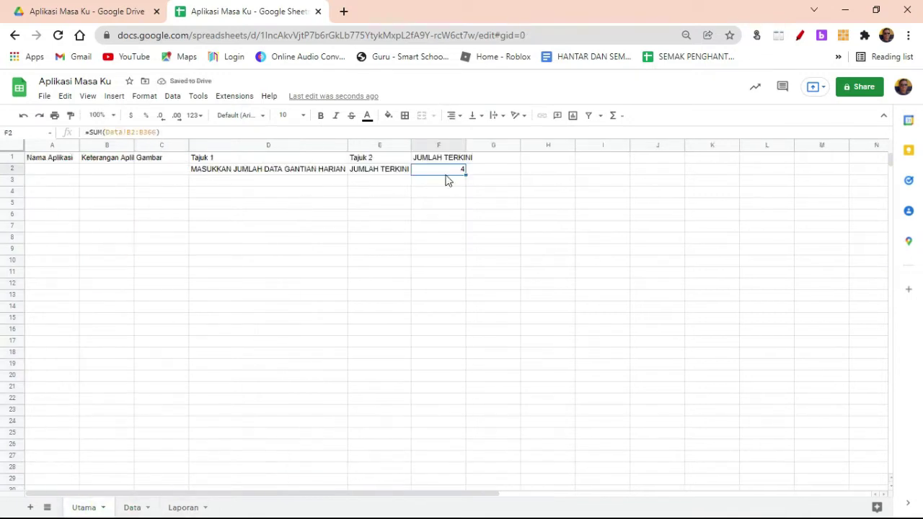
# Step: Enter 2 as the Jumlah for 1/2/2022 in the Data sheet and recheck the JUMLAH TERKINI cell in Utama
pyautogui.click(129, 510)
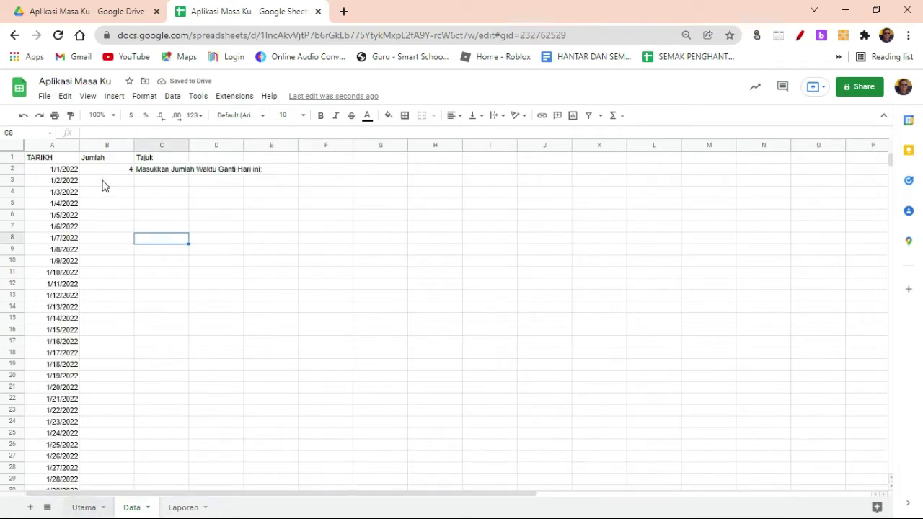
pyautogui.click(103, 181)
pyautogui.write('2')
pyautogui.moveTo(191, 242); pyautogui.dragTo(216, 252)
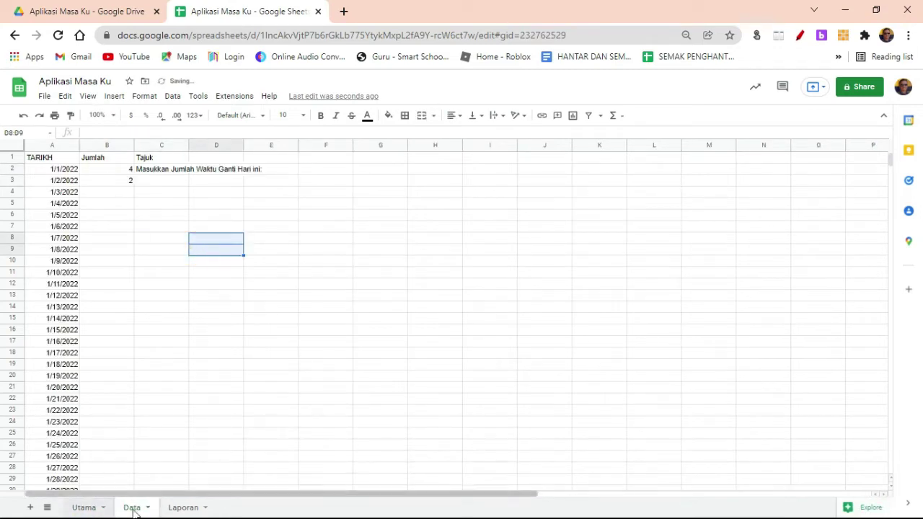
pyautogui.click(81, 508)
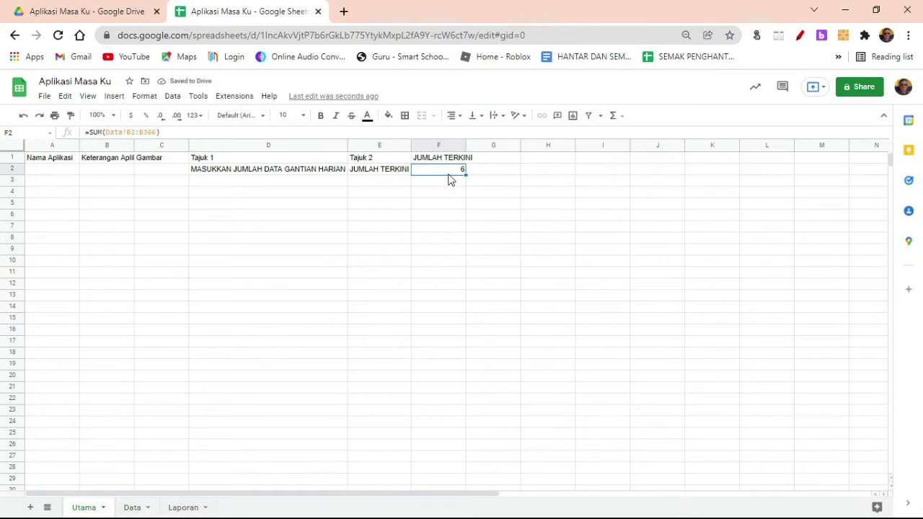
pyautogui.click(437, 221)
pyautogui.click(446, 172)
# Step: Enter 1 as the Jumlah for 1/3/2022 in the Data sheet and return to the Utama sheet's total
pyautogui.click(127, 508)
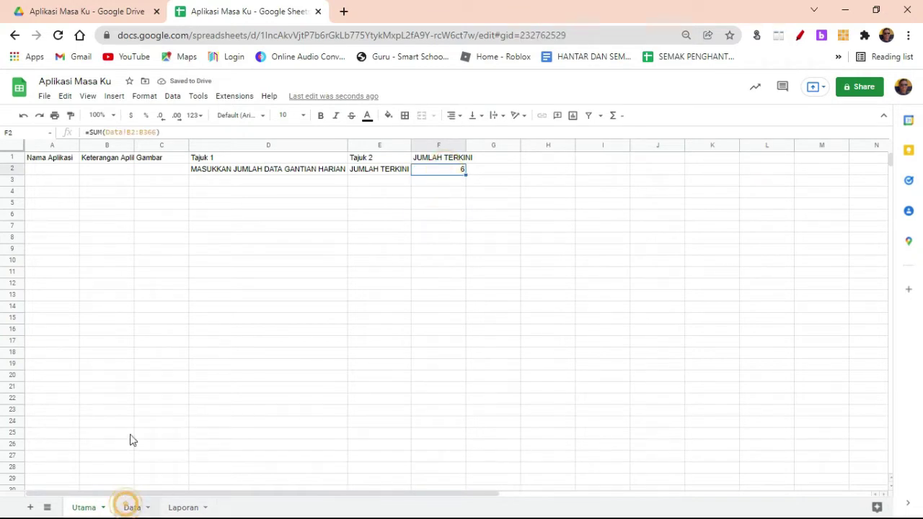
pyautogui.click(119, 195)
pyautogui.click(199, 434)
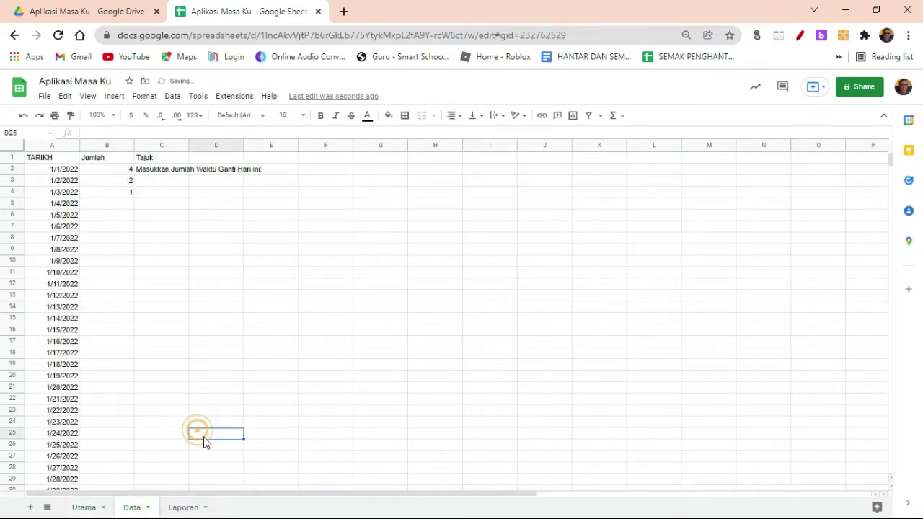
pyautogui.click(83, 508)
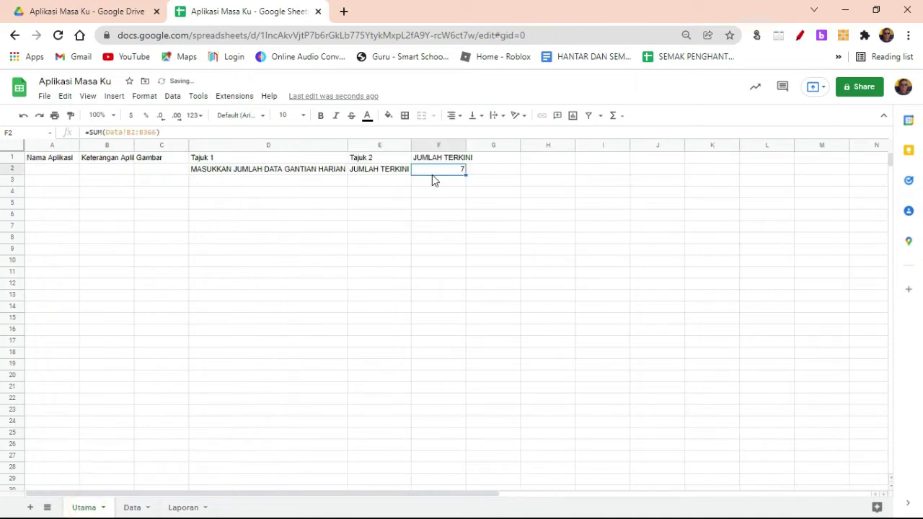
# Step: Compare the daily Jumlah entries in the Data sheet with the total in the Utama sheet
pyautogui.click(132, 507)
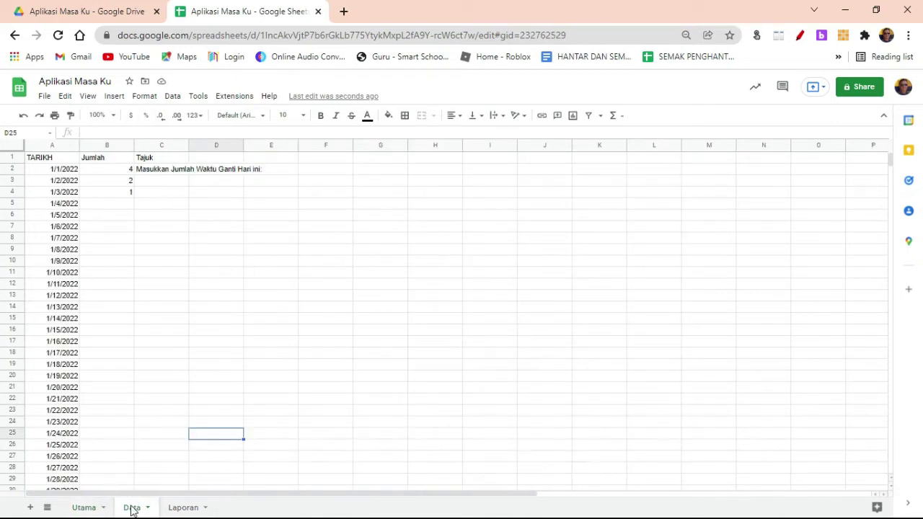
pyautogui.click(85, 508)
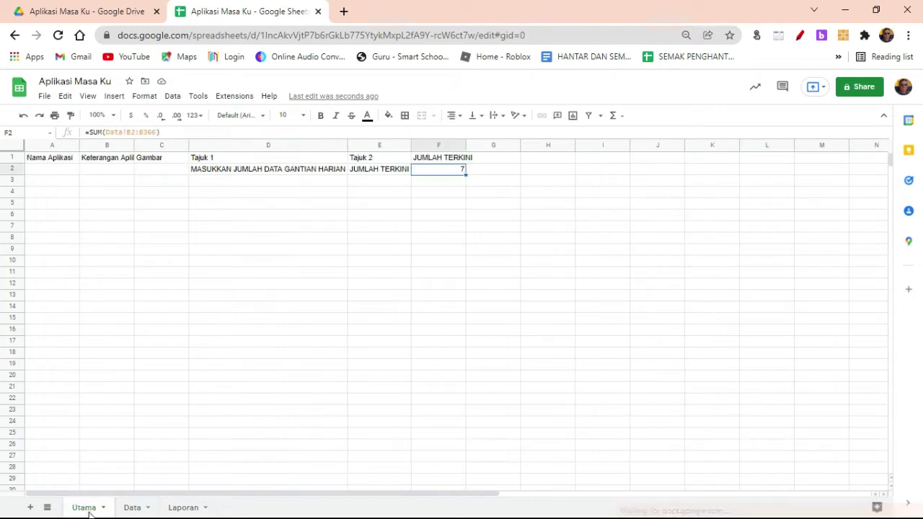
pyautogui.click(136, 508)
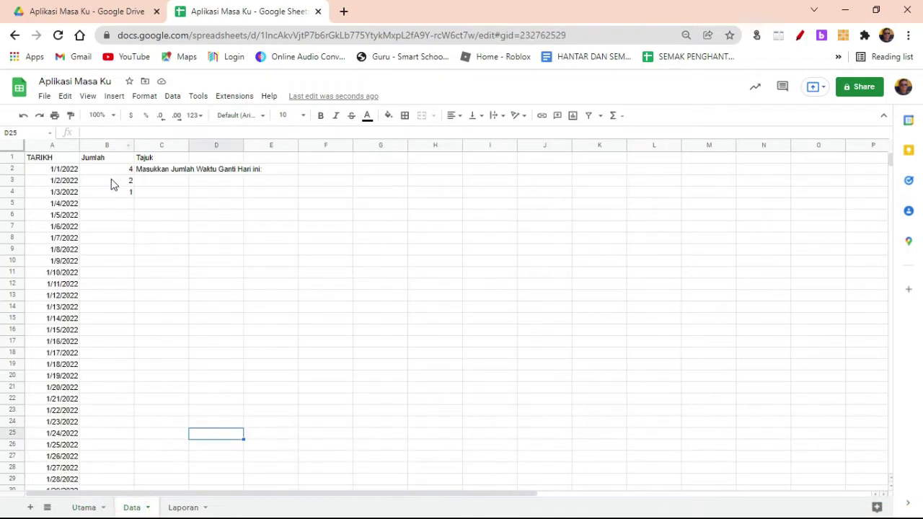
pyautogui.moveTo(113, 170); pyautogui.dragTo(125, 208)
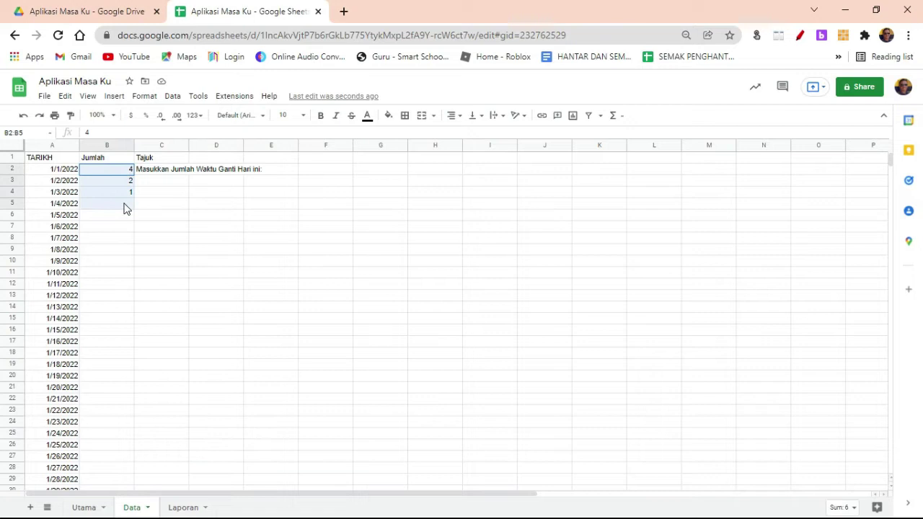
pyautogui.click(118, 173)
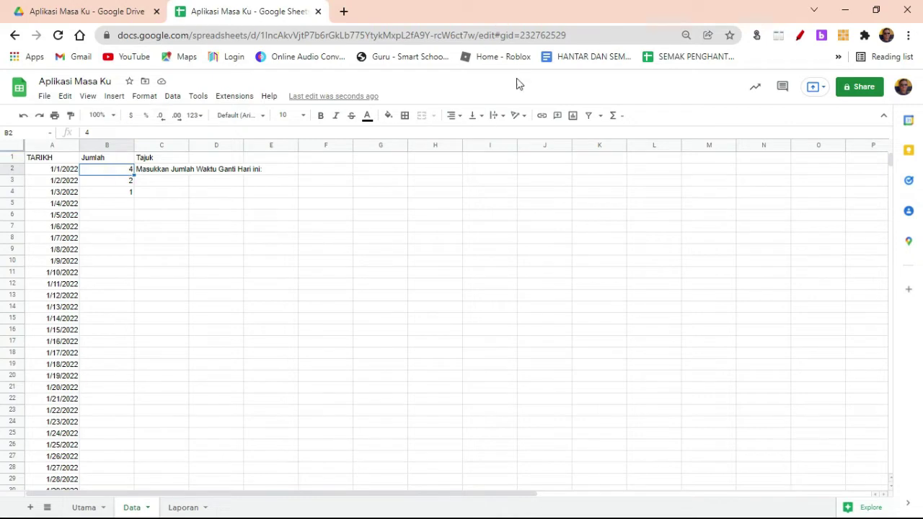
pyautogui.click(68, 174)
pyautogui.click(149, 285)
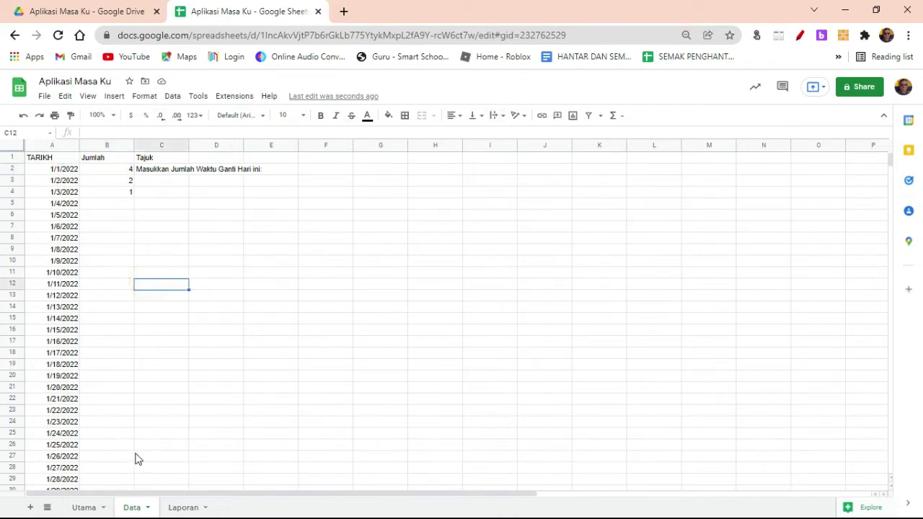
# Step: Apply the Date number format to cell A2 under TARIKH MULA in the Laporan sheet
pyautogui.click(185, 508)
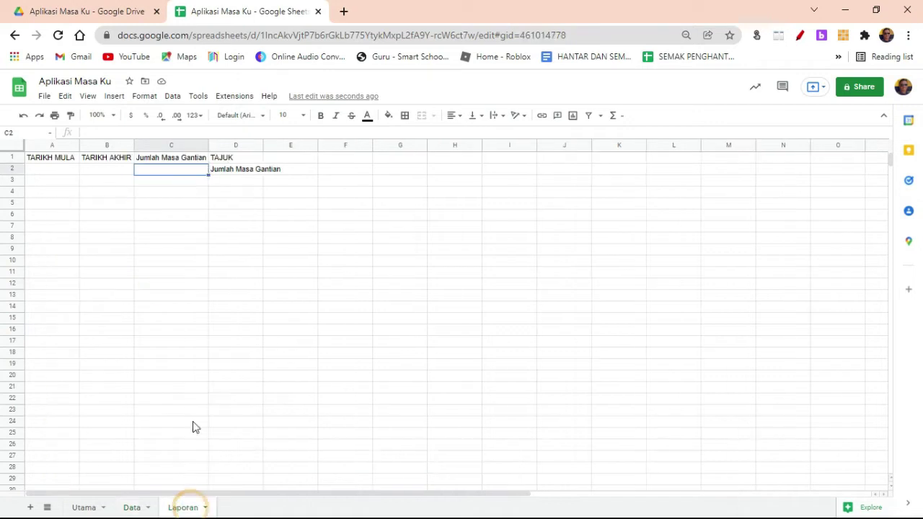
pyautogui.click(45, 173)
pyautogui.click(96, 173)
pyautogui.click(61, 174)
pyautogui.click(103, 175)
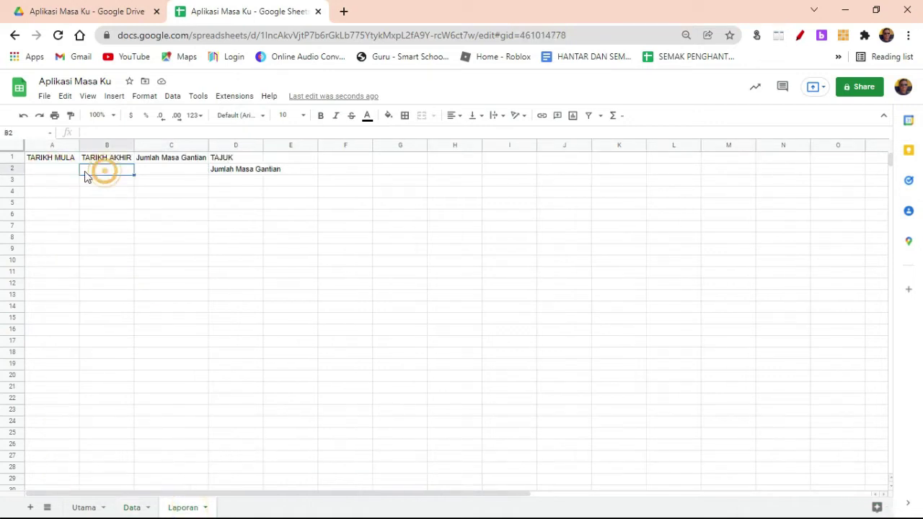
pyautogui.click(41, 160)
pyautogui.click(36, 173)
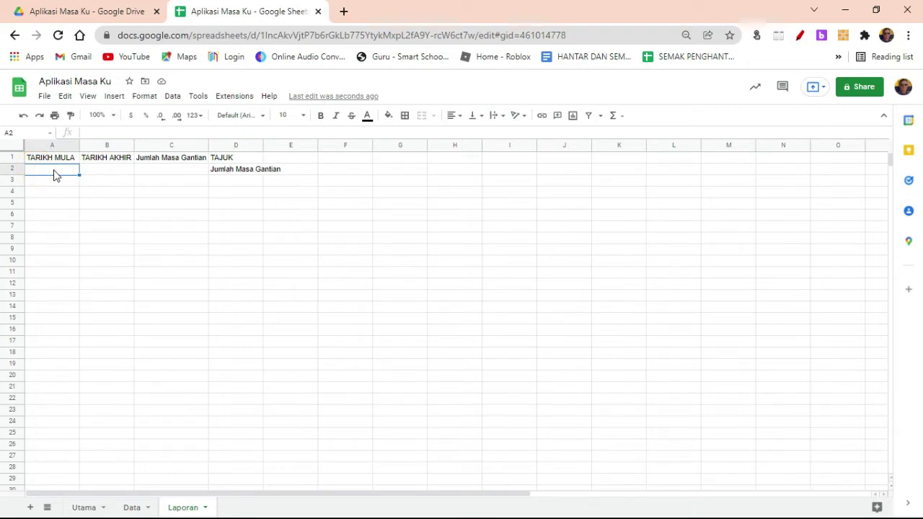
pyautogui.click(174, 96)
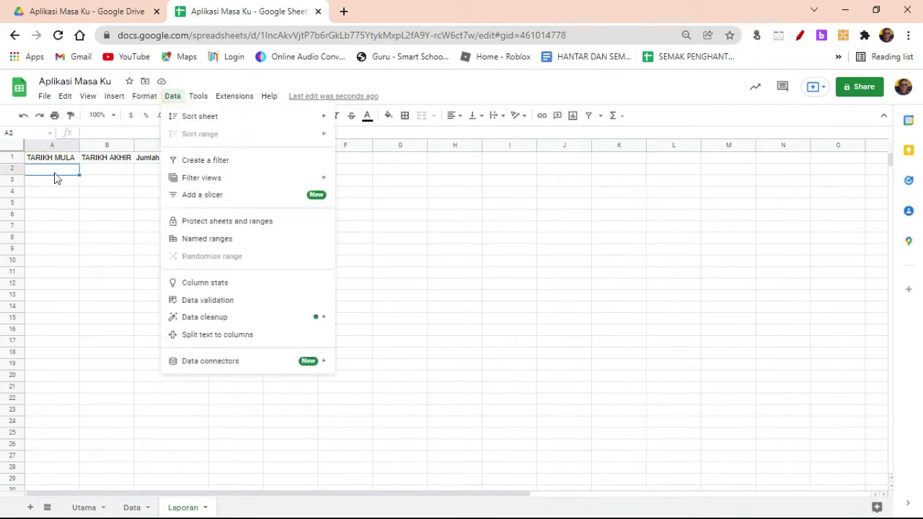
pyautogui.click(143, 100)
pyautogui.click(146, 96)
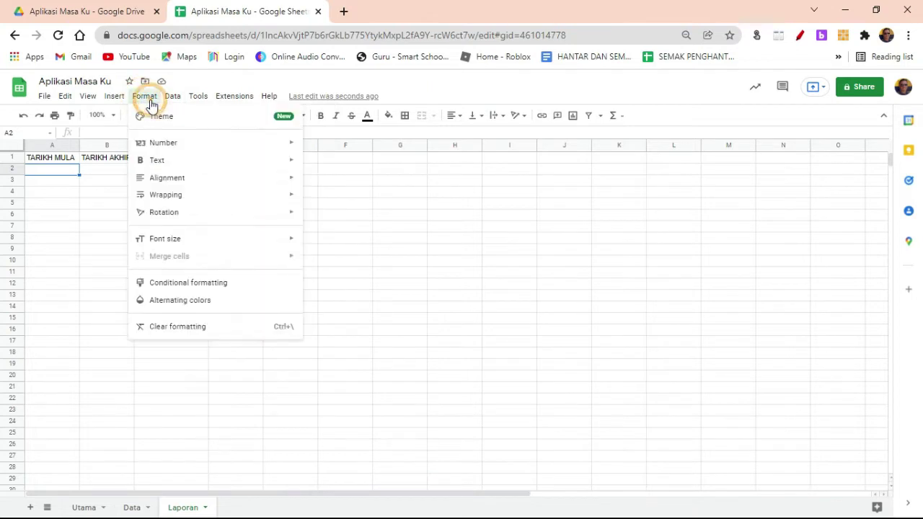
pyautogui.moveTo(215, 148)
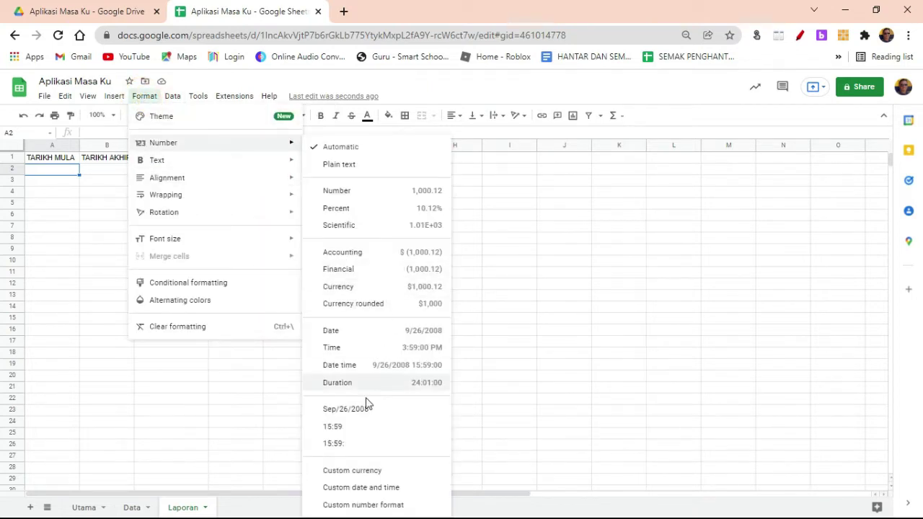
pyautogui.click(330, 330)
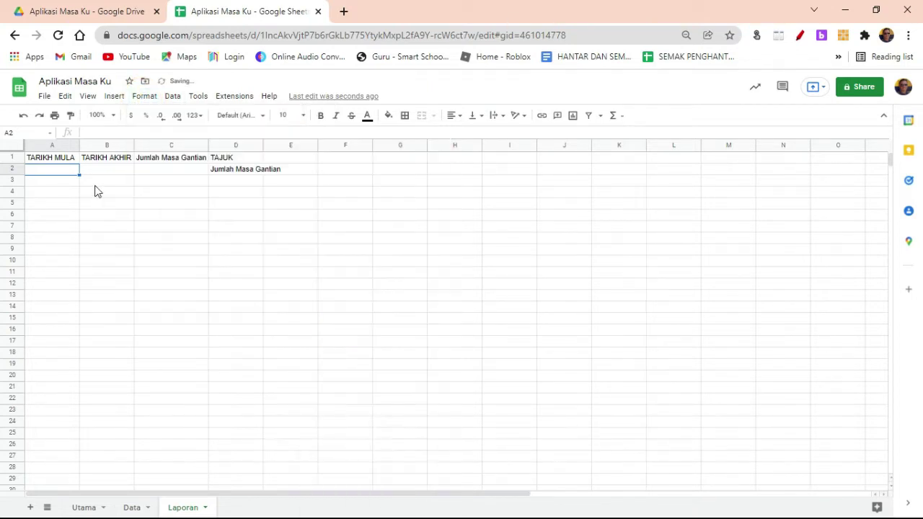
# Step: Fill cells A2:B2 of the Laporan sheet with yellow and widen column C beyond its heading
pyautogui.click(99, 171)
pyautogui.click(165, 272)
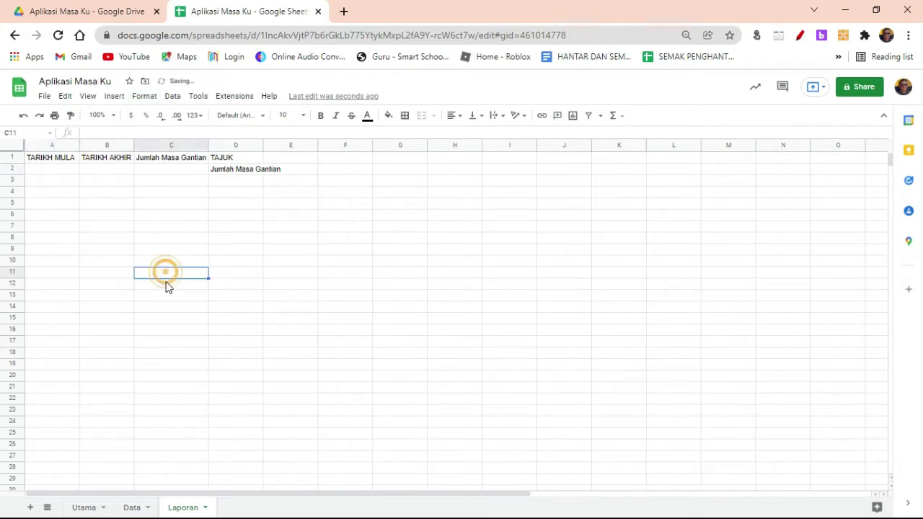
pyautogui.moveTo(63, 172); pyautogui.dragTo(103, 171)
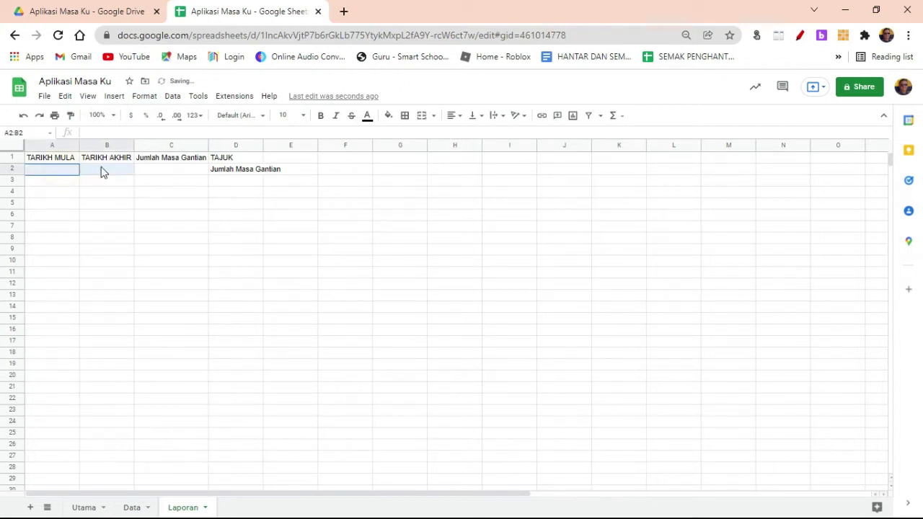
pyautogui.click(388, 116)
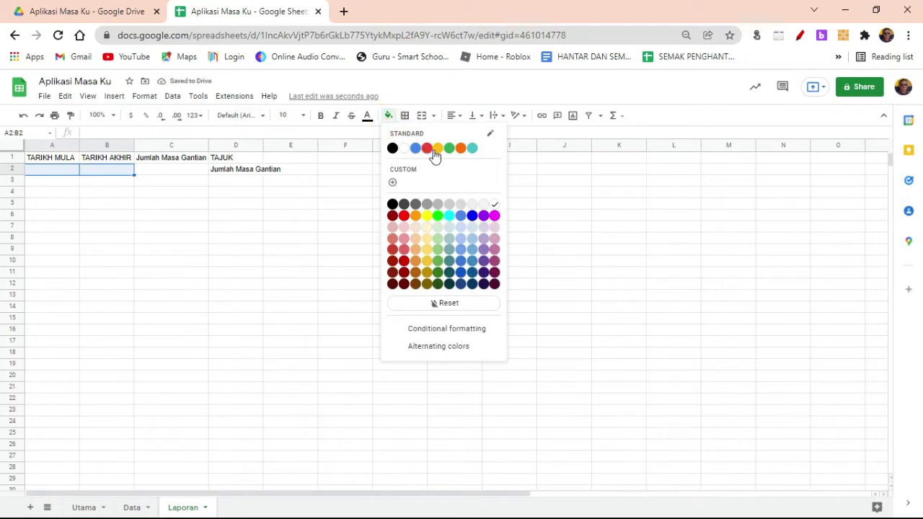
pyautogui.click(435, 149)
pyautogui.click(166, 243)
pyautogui.click(169, 171)
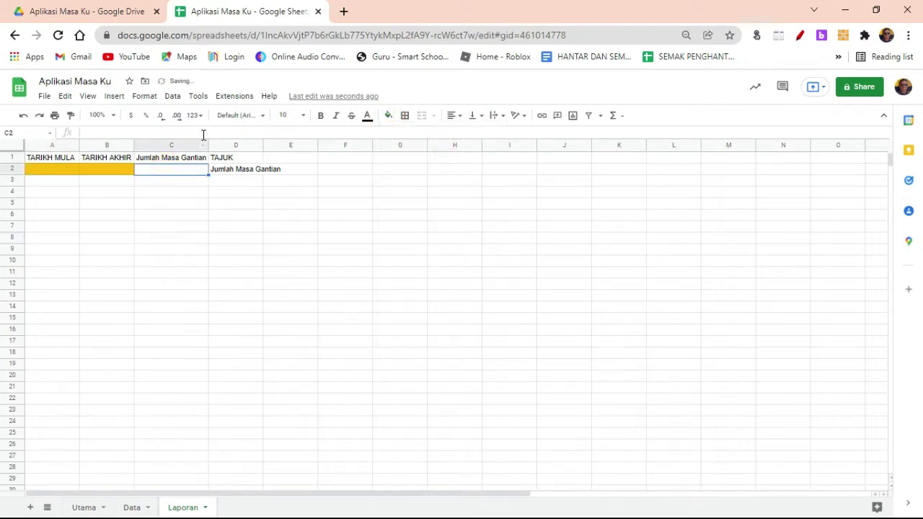
pyautogui.moveTo(207, 145); pyautogui.dragTo(235, 147)
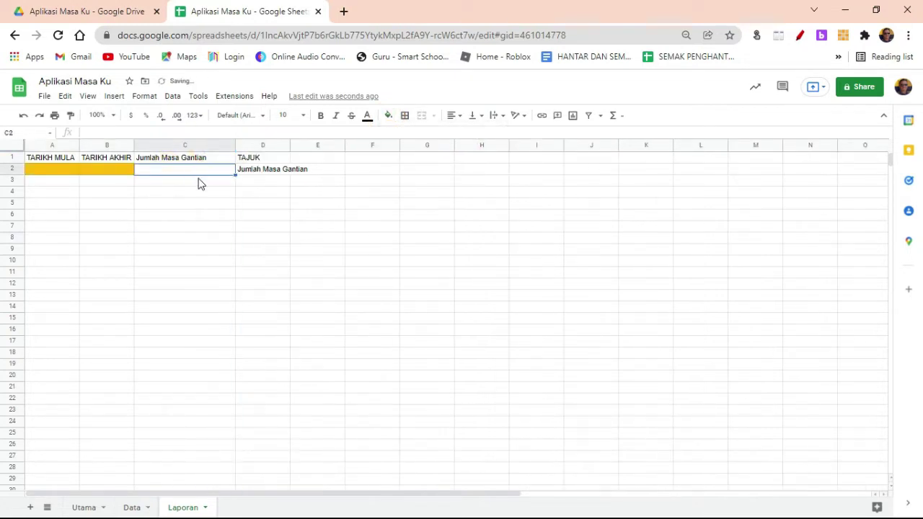
# Step: Try to start a SUMIFS formula in Laporan cell C2, referencing column B of the Data sheet from B2 downward
pyautogui.write('=sumifs(')
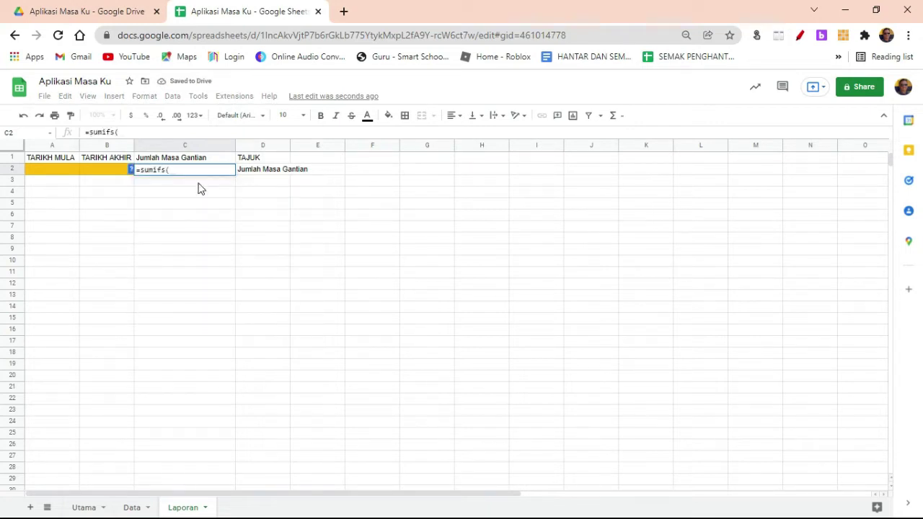
pyautogui.click(131, 507)
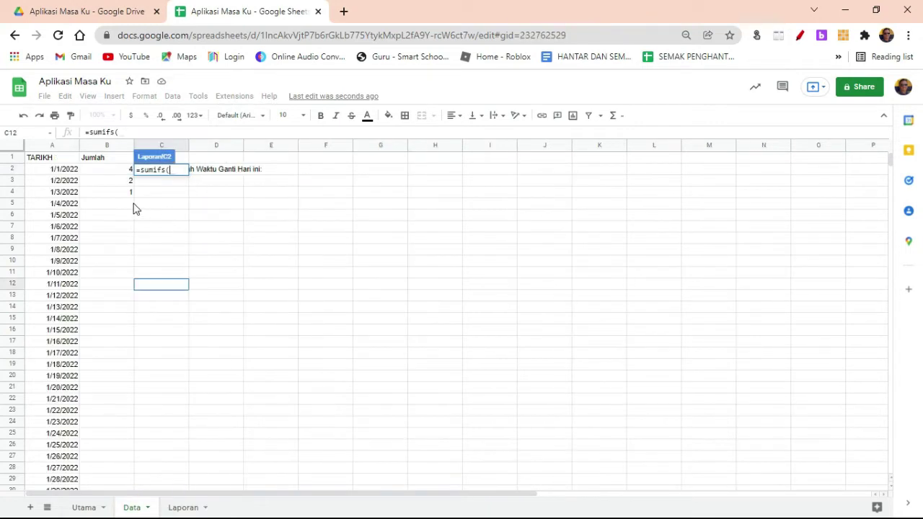
pyautogui.moveTo(115, 169); pyautogui.dragTo(115, 514)
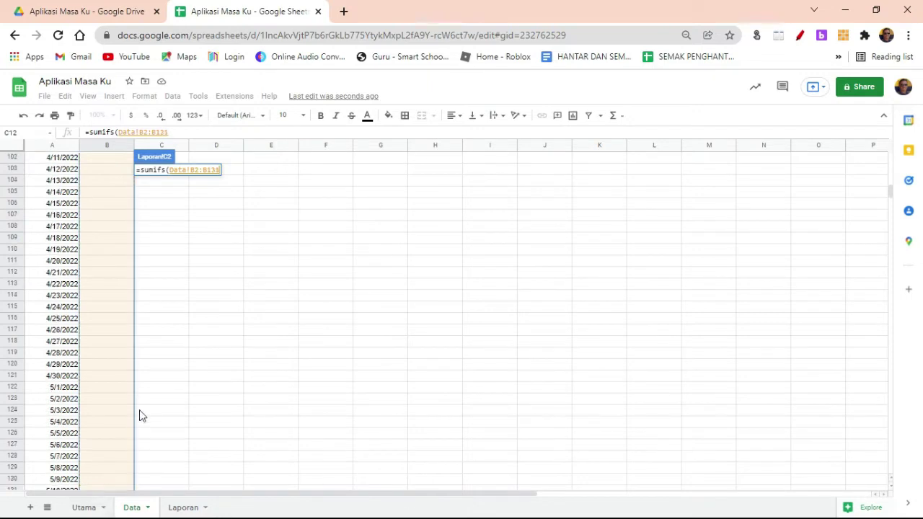
pyautogui.press('BackSpace')
pyautogui.press('BackSpace')
pyautogui.press('BackSpace')
pyautogui.press('BackSpace')
pyautogui.press('BackSpace')
pyautogui.press('BackSpace')
pyautogui.press('BackSpace')
pyautogui.press('BackSpace')
pyautogui.press('BackSpace')
pyautogui.press('BackSpace')
pyautogui.press('BackSpace')
pyautogui.press('BackSpace')
pyautogui.press('BackSpace')
pyautogui.press('BackSpace')
pyautogui.press('BackSpace')
pyautogui.press('BackSpace')
pyautogui.press('BackSpace')
pyautogui.press('BackSpace')
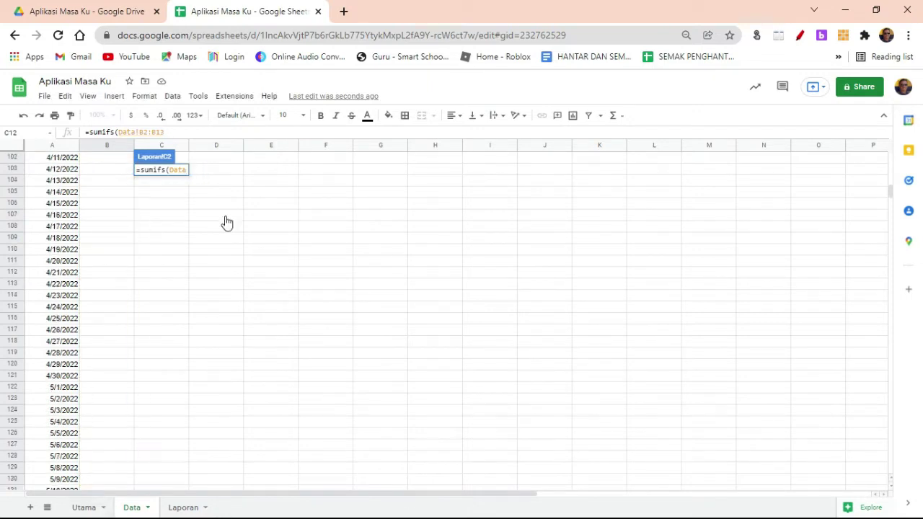
pyautogui.press('BackSpace')
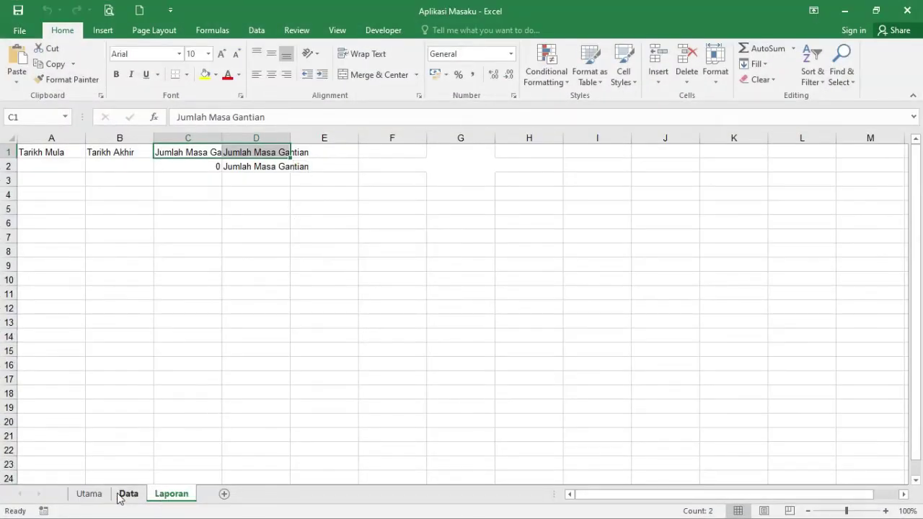
# Step: Copy the SUMIFS formula text from cell C2 of the Laporan sheet in the Excel workbook "Aplikasi Masaku"
pyautogui.click(121, 496)
pyautogui.click(173, 497)
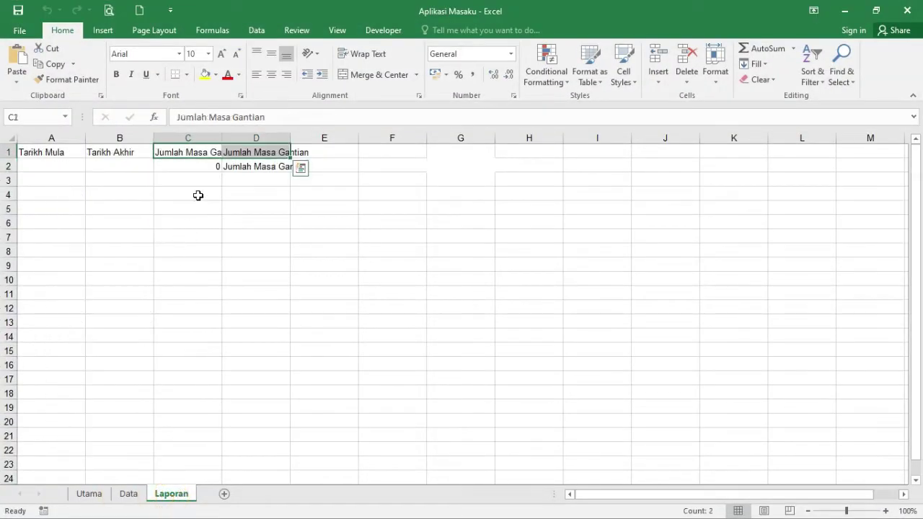
pyautogui.click(206, 168)
pyautogui.click(557, 117)
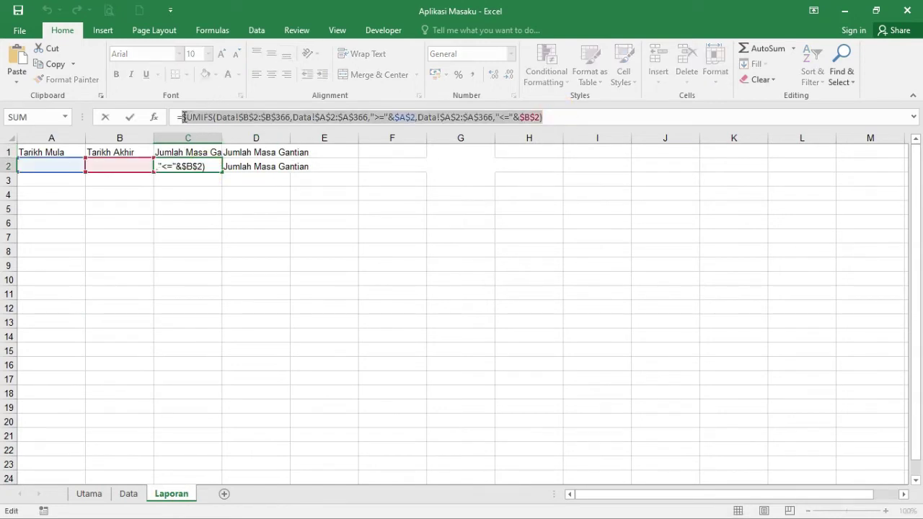
pyautogui.click(843, 10)
# Step: In Google Sheets, enter =SUMIFS(Data!$B$2:$B$366,Data!$A$2:$A$366,">="&$A$2,Data!$A$2:$A$366,"<="&$B$2) in cell C2 of the Laporan sheet
pyautogui.click(154, 171)
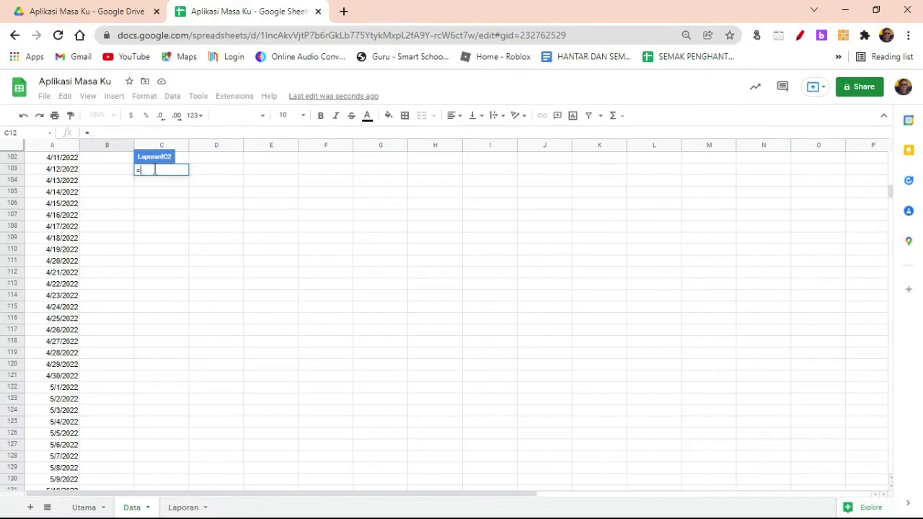
pyautogui.write('SUMIFS(Data!$B$2:$B$366,Data!$A$2:$A$366,">="&$A$2,Data!$A$2:$A$366,"<="&$B$2)')
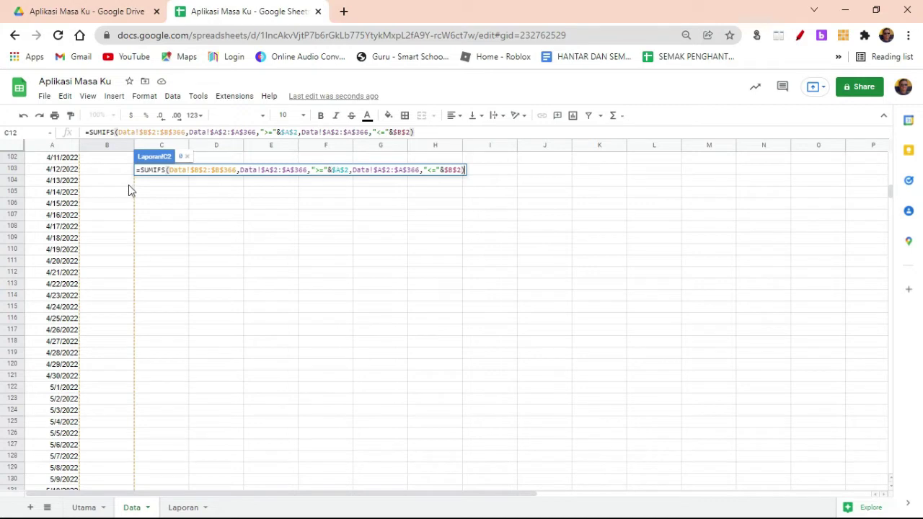
pyautogui.click(181, 508)
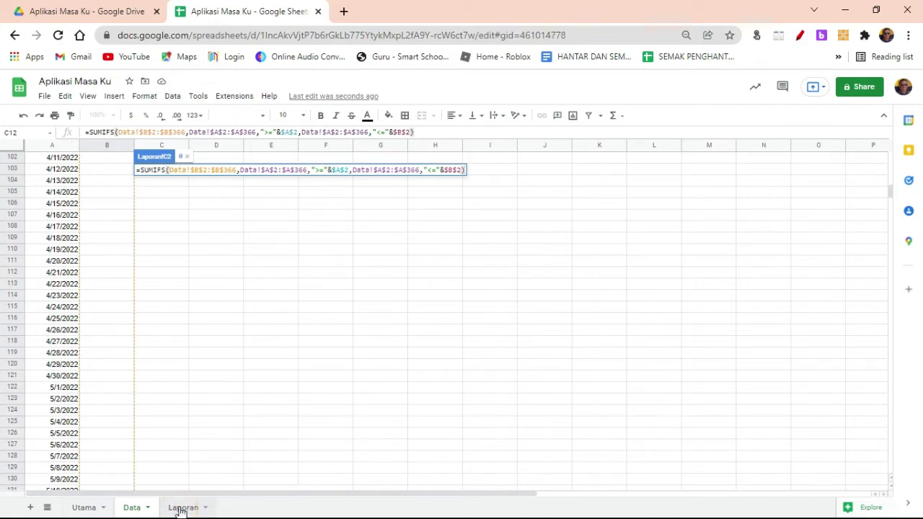
pyautogui.press('Return')
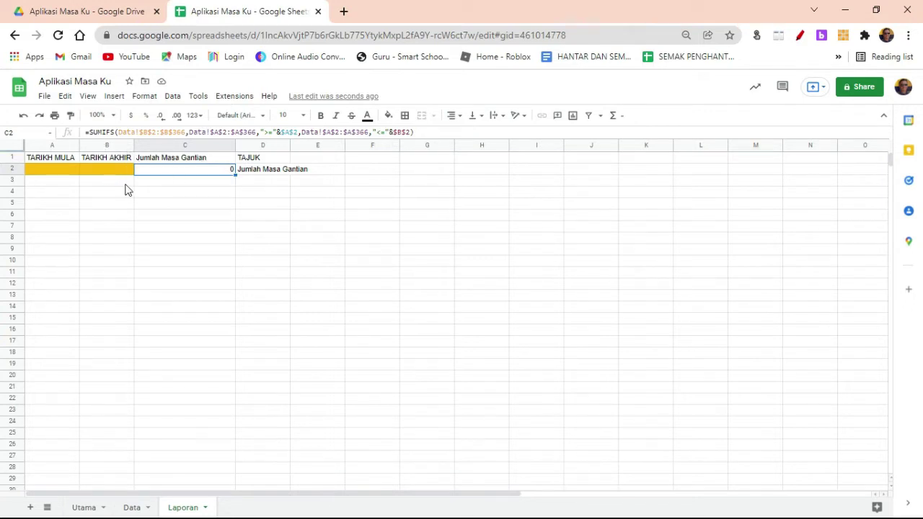
pyautogui.press('F2')
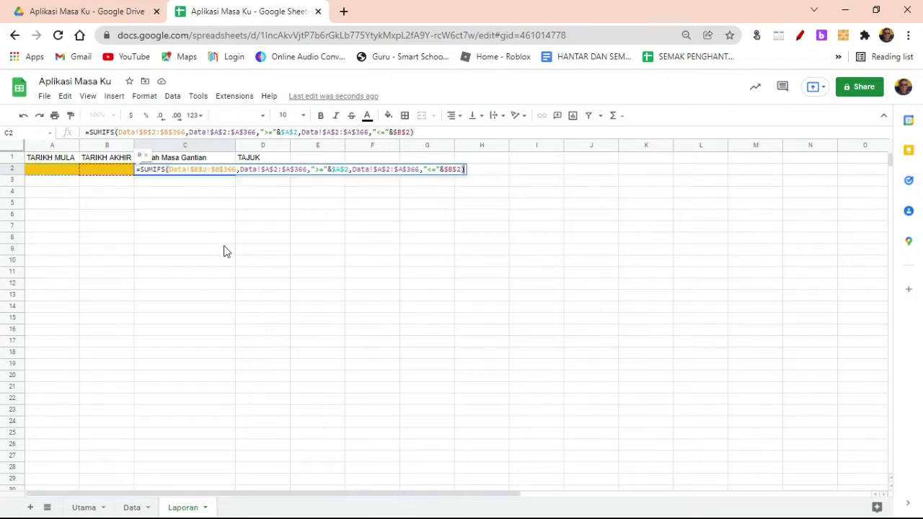
pyautogui.press('Return')
pyautogui.click(206, 171)
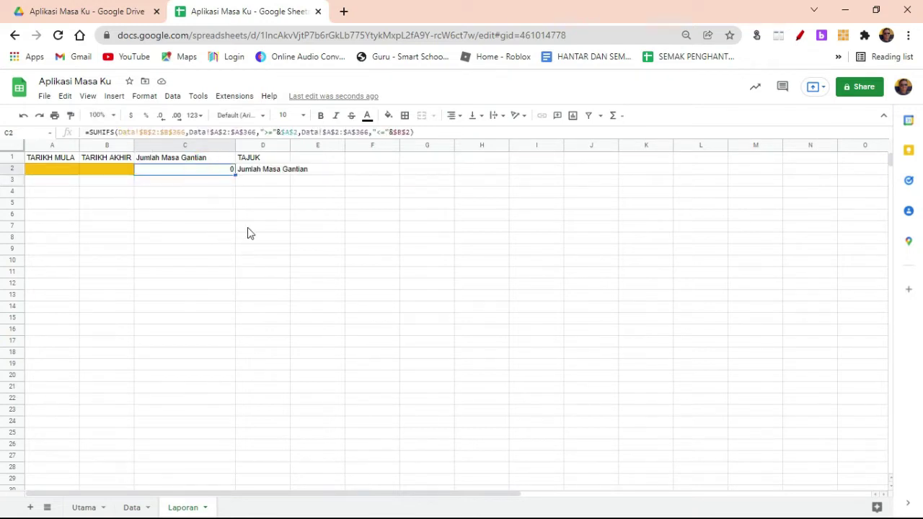
# Step: Open the Glide login page from glideapps.com in a new browser tab and close the Glide home page
pyautogui.click(343, 12)
pyautogui.write('glide')
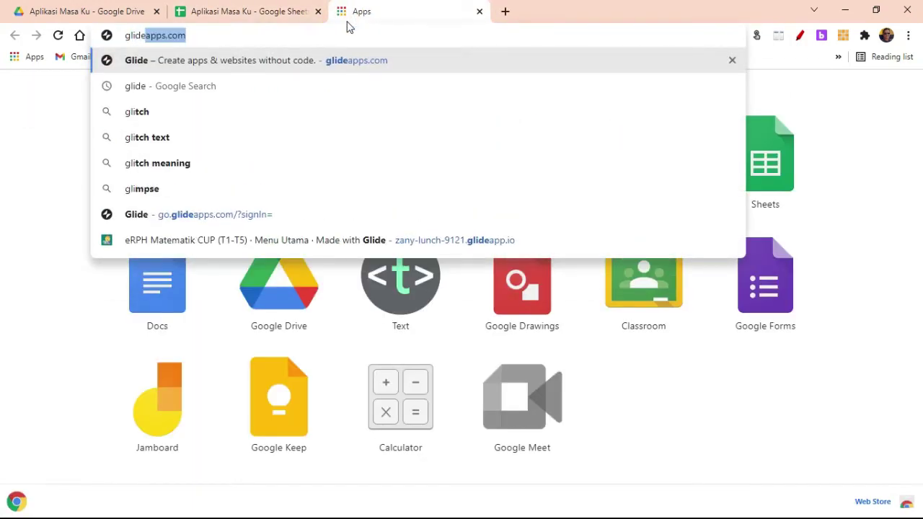
pyautogui.press('Return')
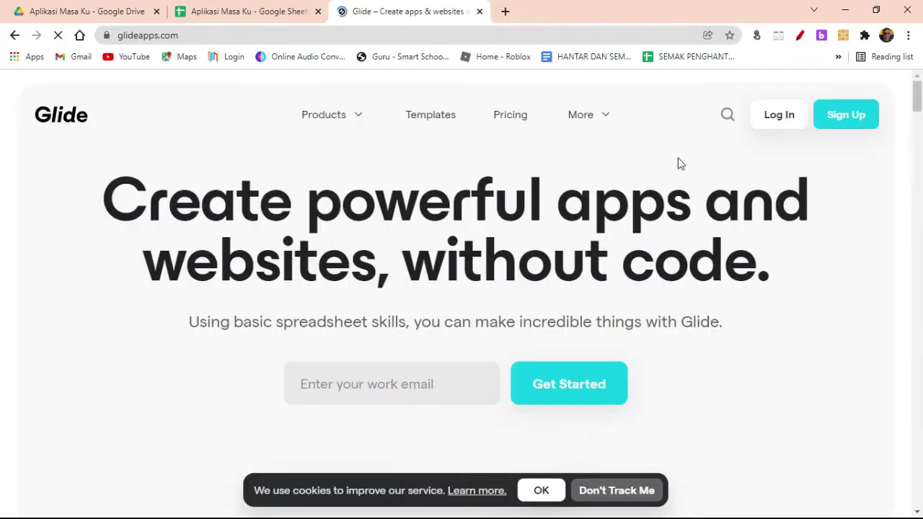
pyautogui.click(777, 121)
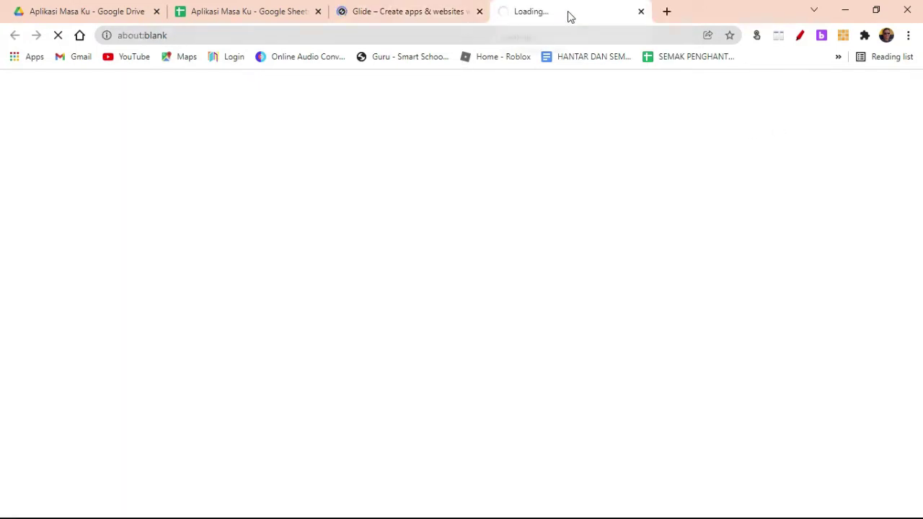
pyautogui.click(479, 12)
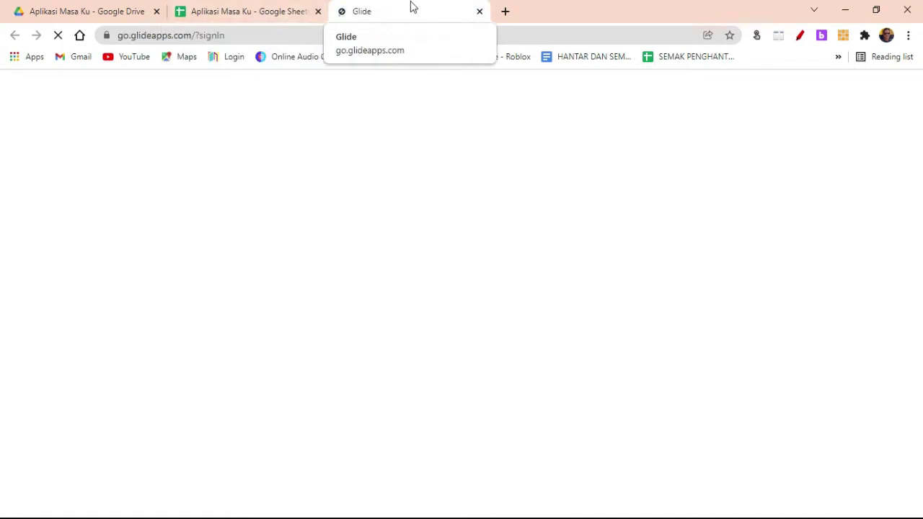
# Step: Select cell C2 under Gambar in the Utama sheet and search Google for "penat" in a new browser tab
pyautogui.click(241, 12)
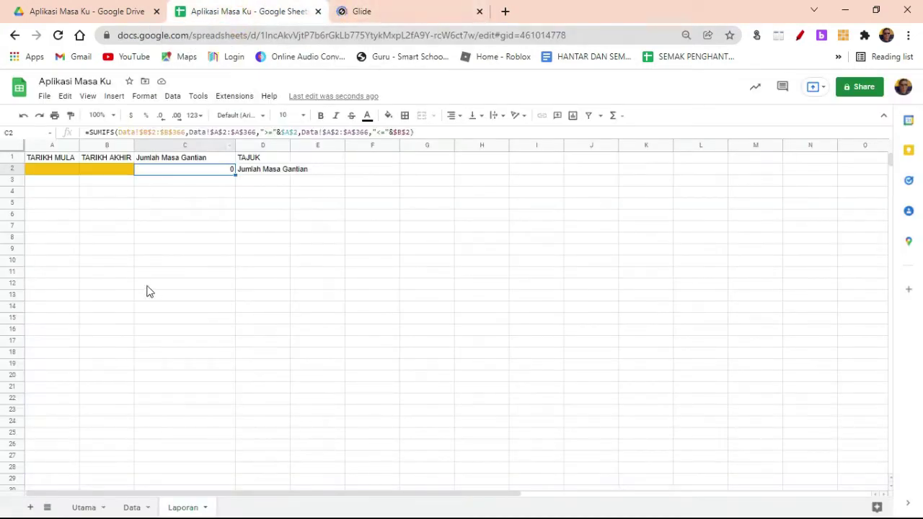
pyautogui.click(81, 507)
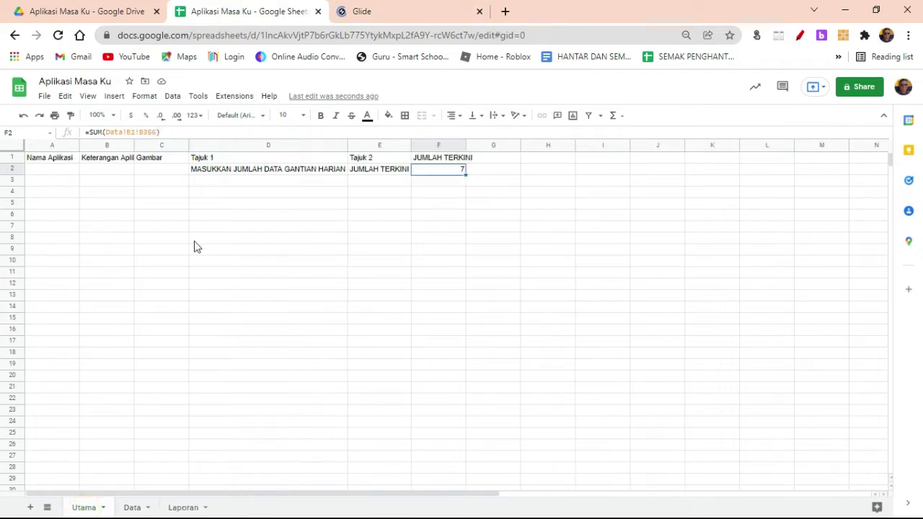
pyautogui.click(153, 169)
pyautogui.click(505, 12)
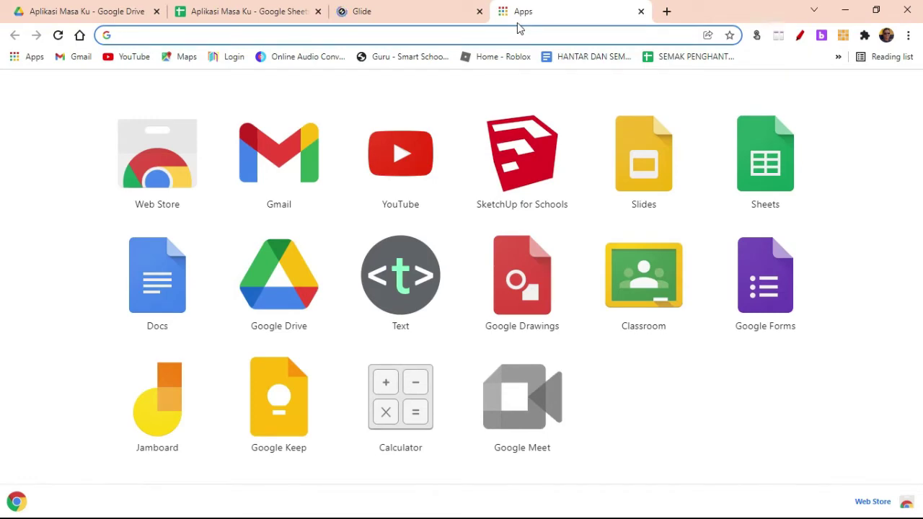
pyautogui.write('lela')
pyautogui.press('BackSpace')
pyautogui.press('BackSpace')
pyautogui.press('BackSpace')
pyautogui.press('BackSpace')
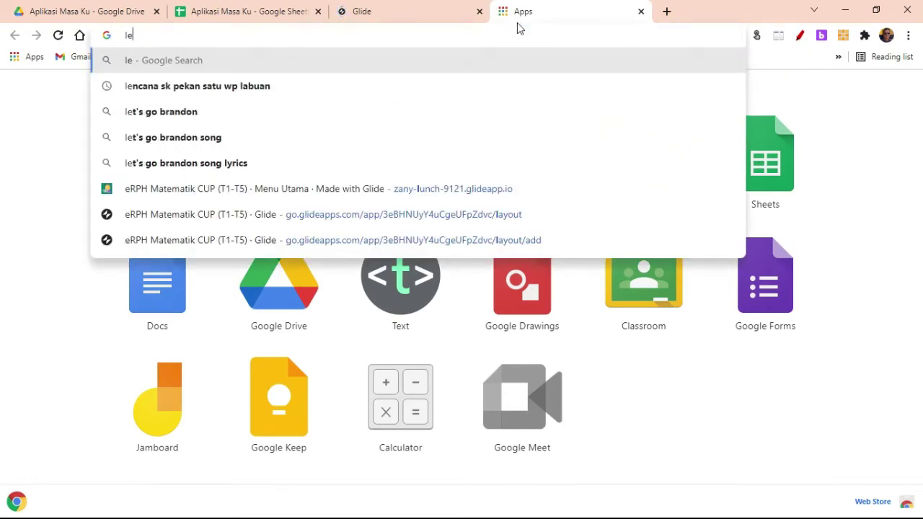
pyautogui.write('penat')
pyautogui.press('Return')
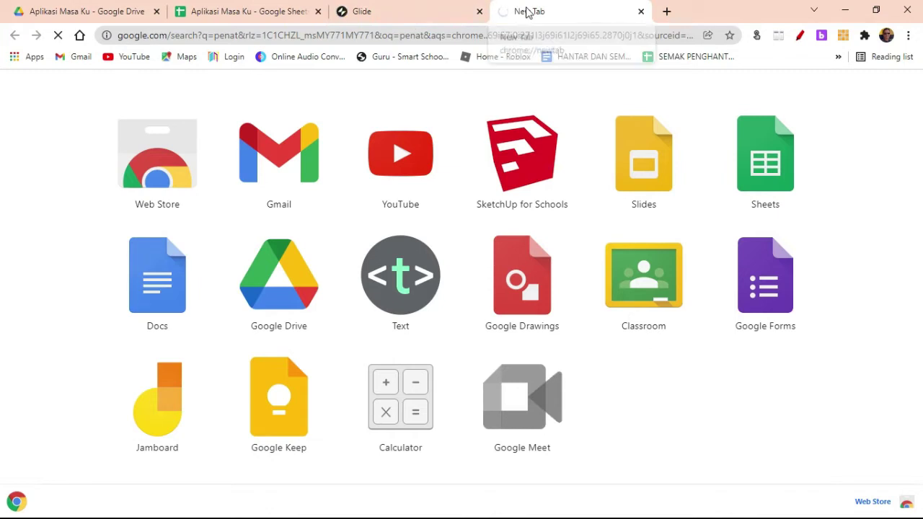
# Step: Retry loading the Glide sign-in page and switch the Google search for "penat" to image results
pyautogui.click(371, 16)
pyautogui.click(455, 302)
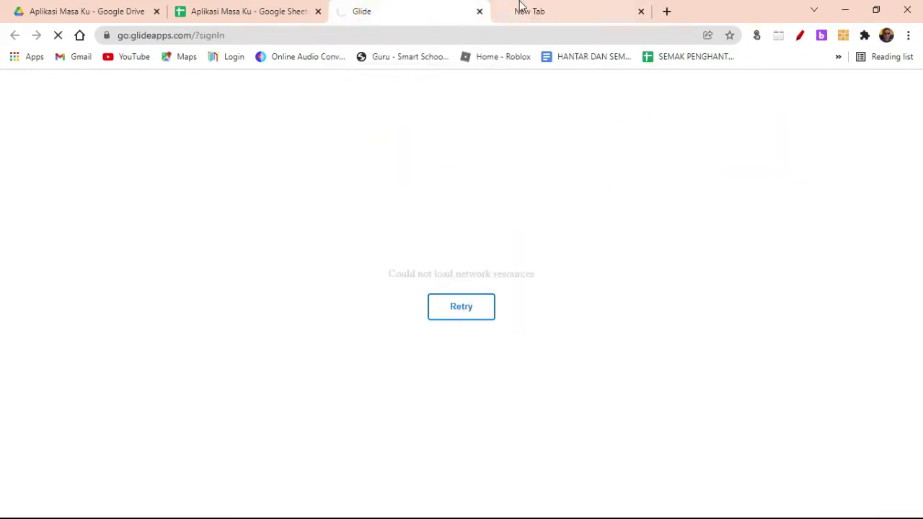
pyautogui.click(519, 9)
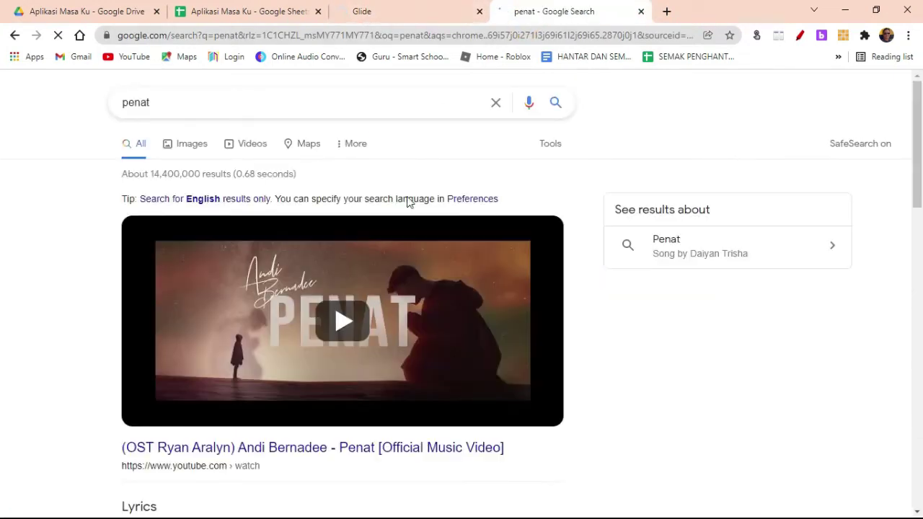
pyautogui.click(201, 148)
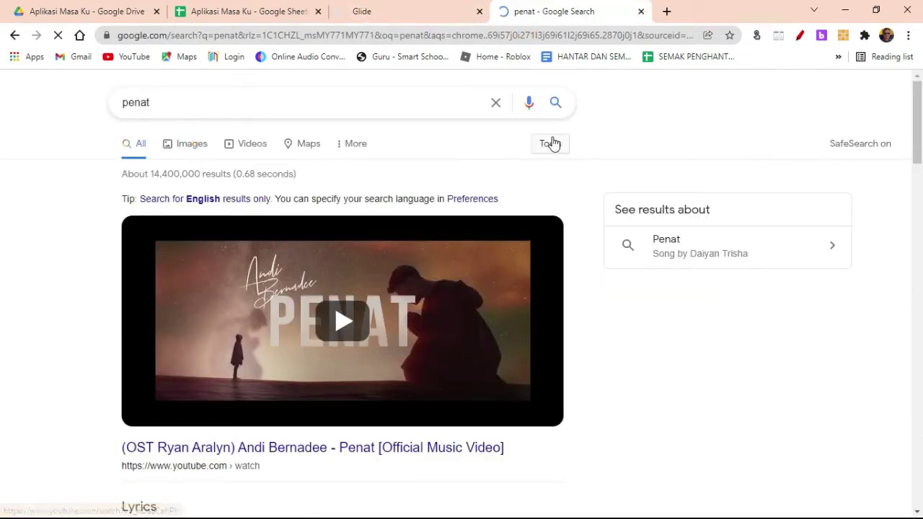
pyautogui.click(199, 154)
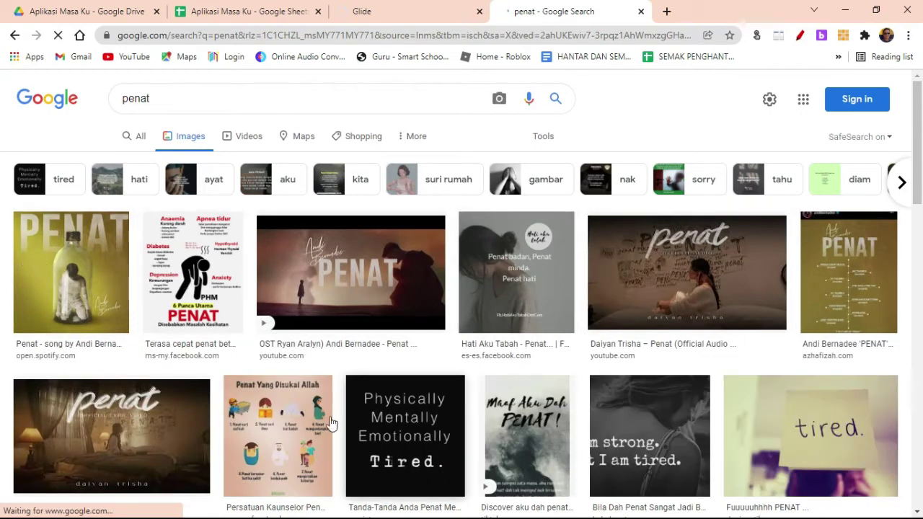
# Step: Copy the image address of the "tired." sticky note picture and paste it into cell C2 under Gambar in the Utama sheet
pyautogui.scroll(-1, 130, 382)
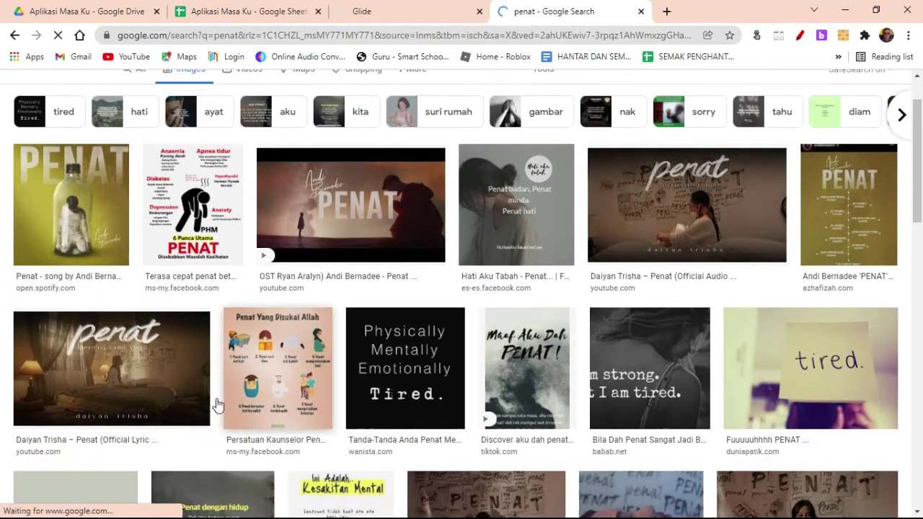
pyautogui.rightClick(525, 369)
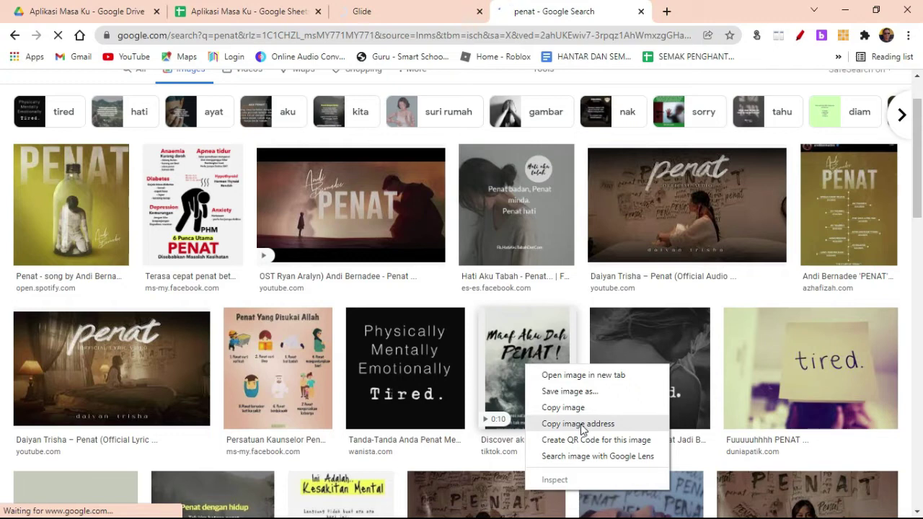
pyautogui.rightClick(810, 373)
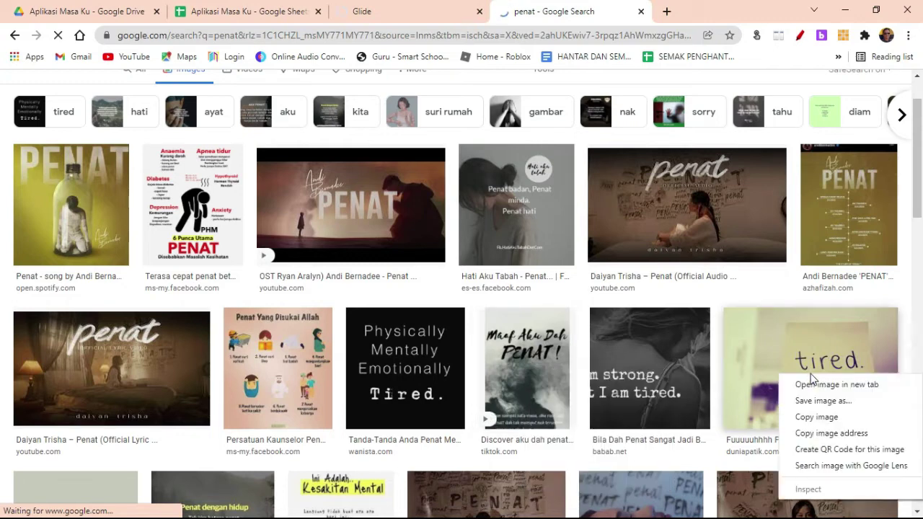
pyautogui.click(836, 434)
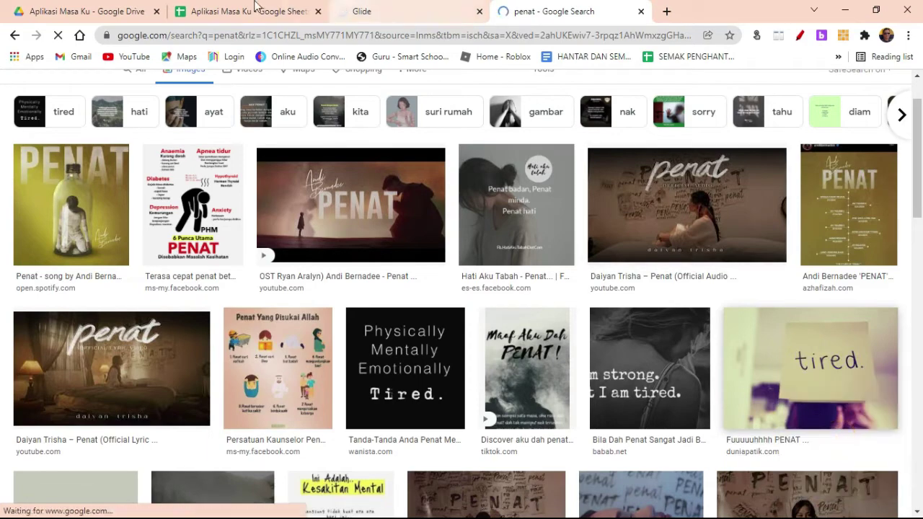
pyautogui.click(242, 18)
pyautogui.rightClick(160, 176)
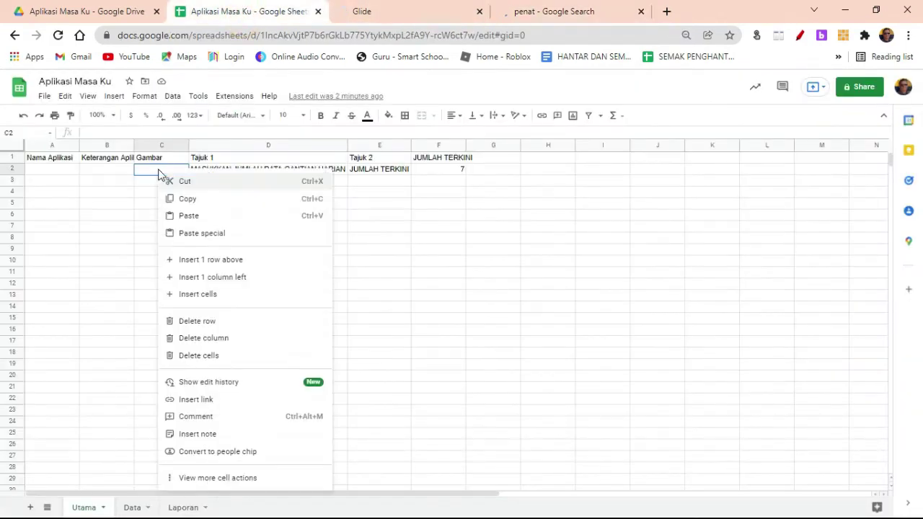
pyautogui.click(219, 220)
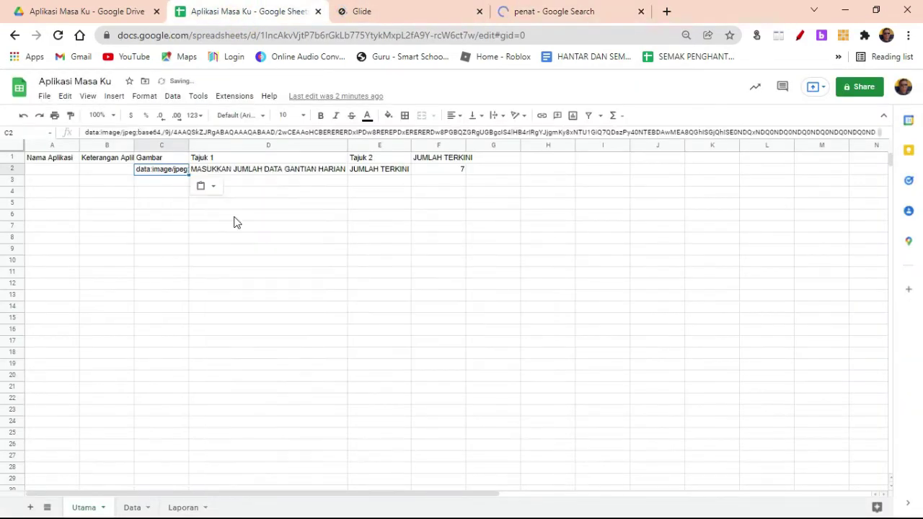
pyautogui.click(150, 178)
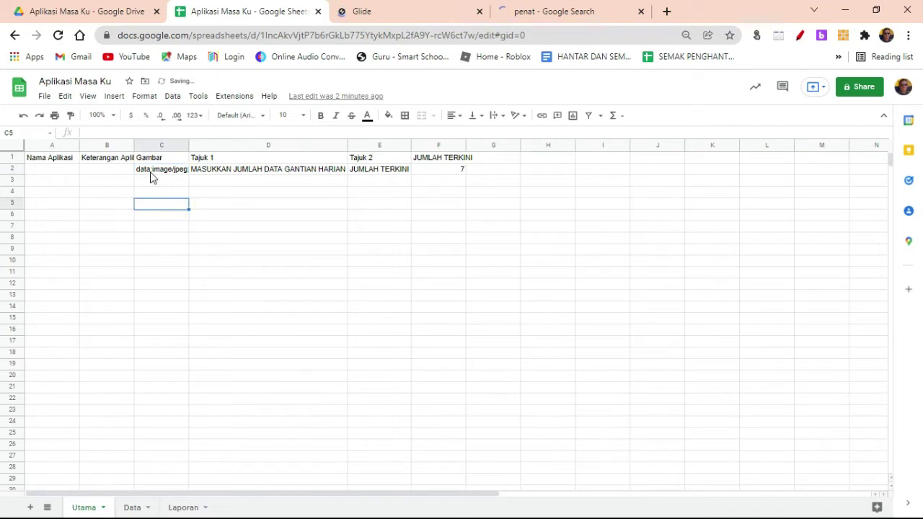
# Step: Enter "Aplikasi Masa Ku" in cell A2 under Nama Aplikasi in the Utama sheet
pyautogui.click(100, 174)
pyautogui.click(46, 160)
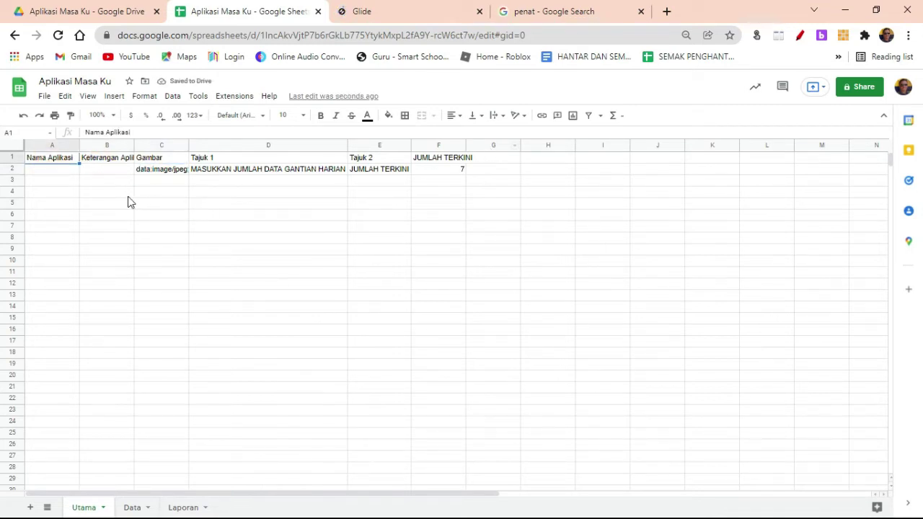
pyautogui.click(49, 170)
pyautogui.write('Apl')
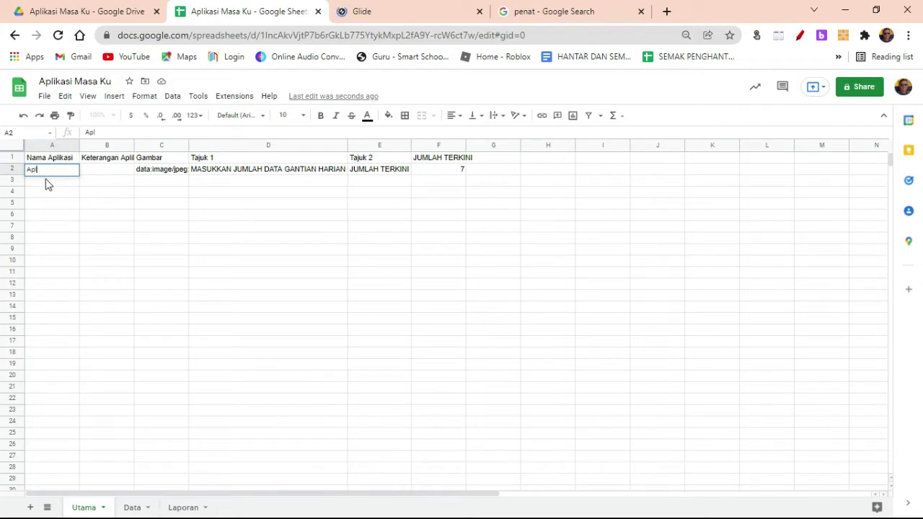
pyautogui.write('ikasi Masa Ku')
pyautogui.press('Return')
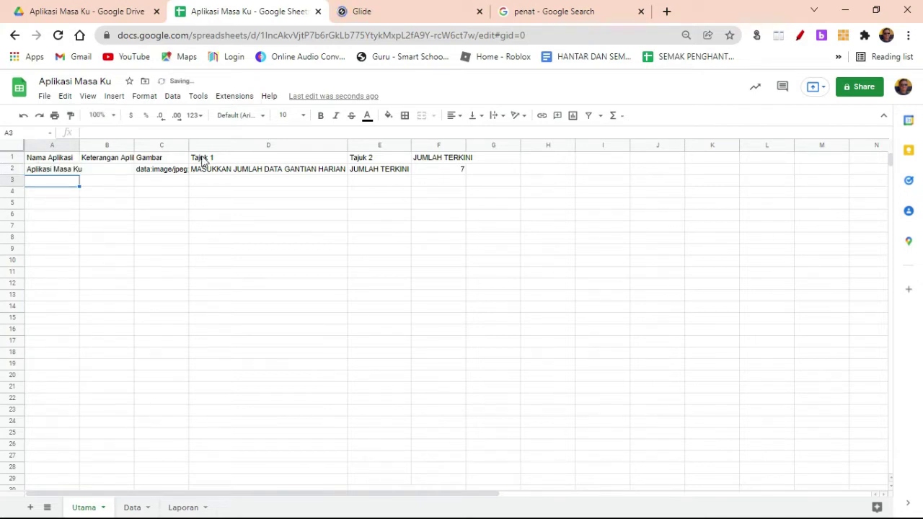
# Step: Enter "Aplikasi yang merekod masa relief guru" in cell B2 under the app description heading in the Utama sheet
pyautogui.click(108, 170)
pyautogui.write('A')
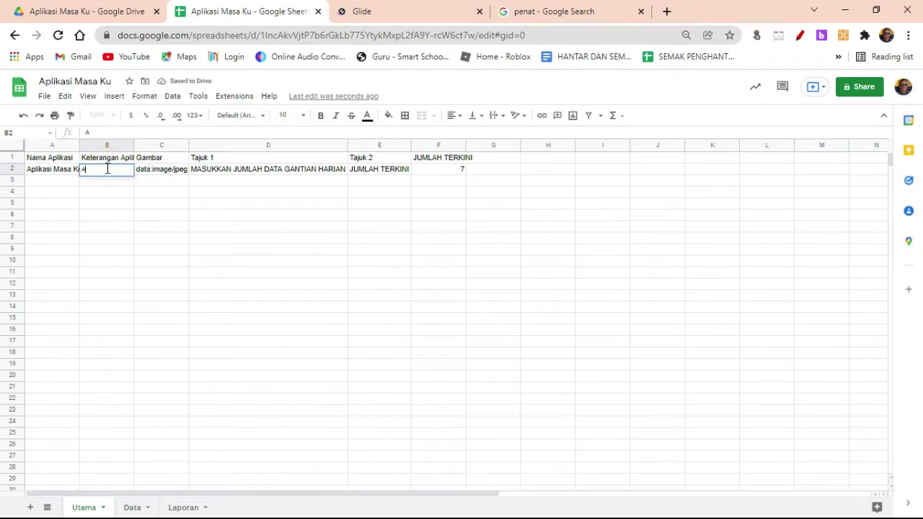
pyautogui.write('plikasi yang meraka')
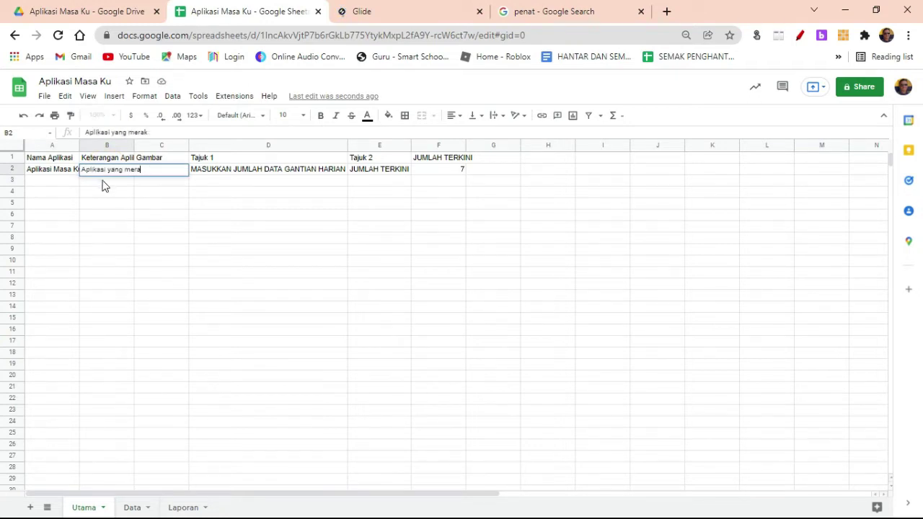
pyautogui.press('BackSpace')
pyautogui.press('BackSpace')
pyautogui.write('e')
pyautogui.write('kod masa ')
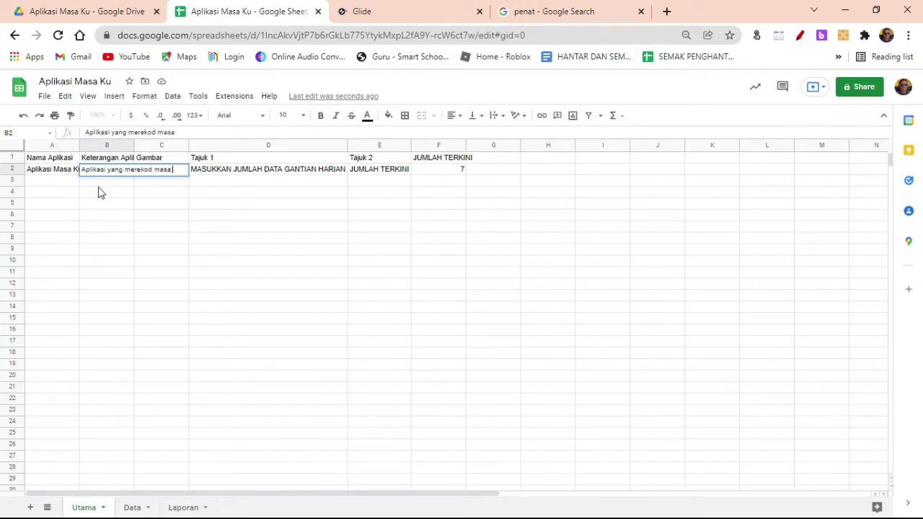
pyautogui.write('relief guru')
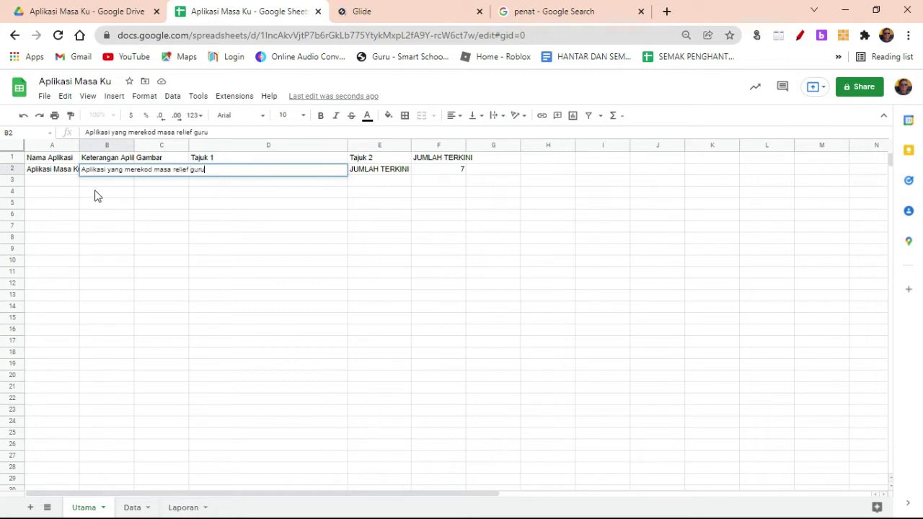
pyautogui.press('Return')
pyautogui.click(263, 296)
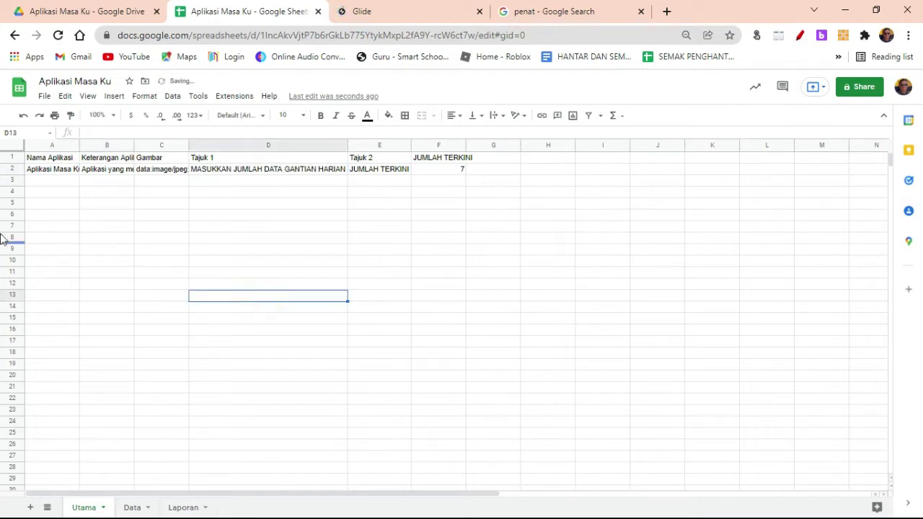
# Step: Reload and retry the Glide sign-in page, check the active browser profile, and return to the Aplikasi Masa Ku spreadsheet
pyautogui.click(402, 9)
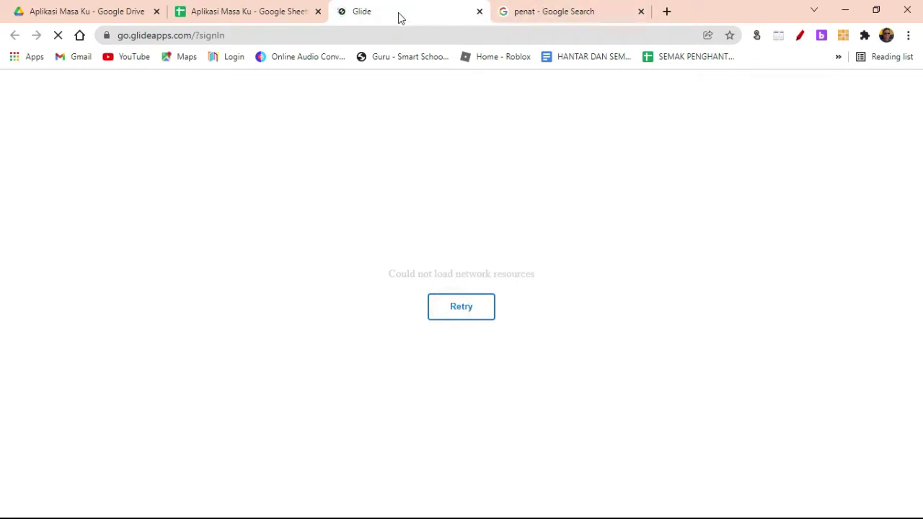
pyautogui.click(281, 34)
pyautogui.press('Return')
pyautogui.click(448, 308)
pyautogui.click(886, 36)
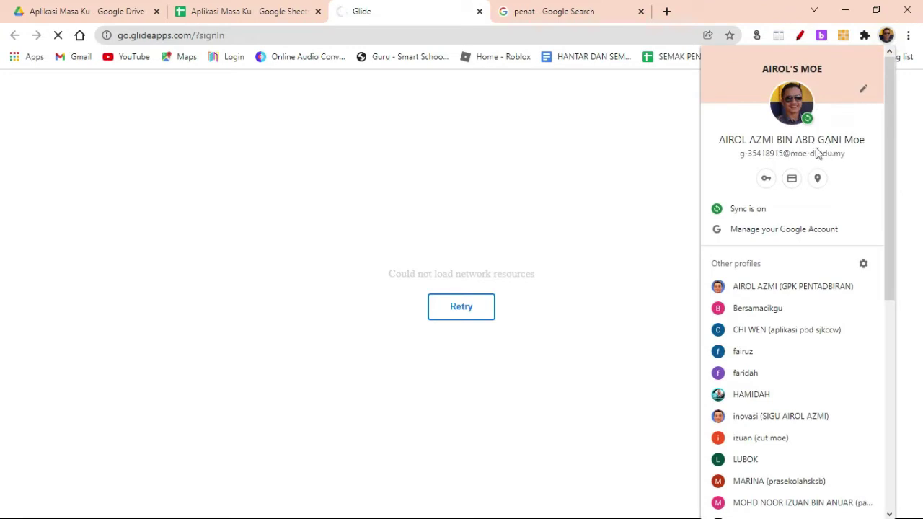
pyautogui.click(249, 12)
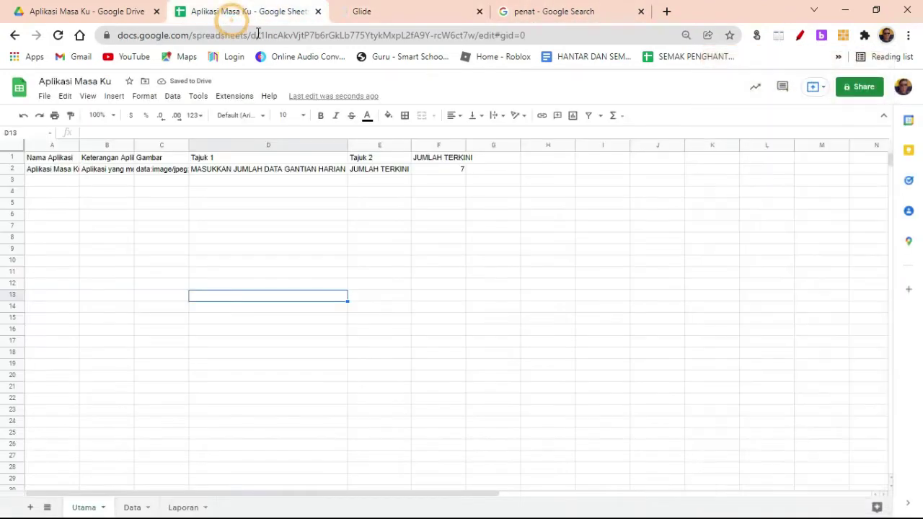
pyautogui.click(375, 10)
pyautogui.click(232, 12)
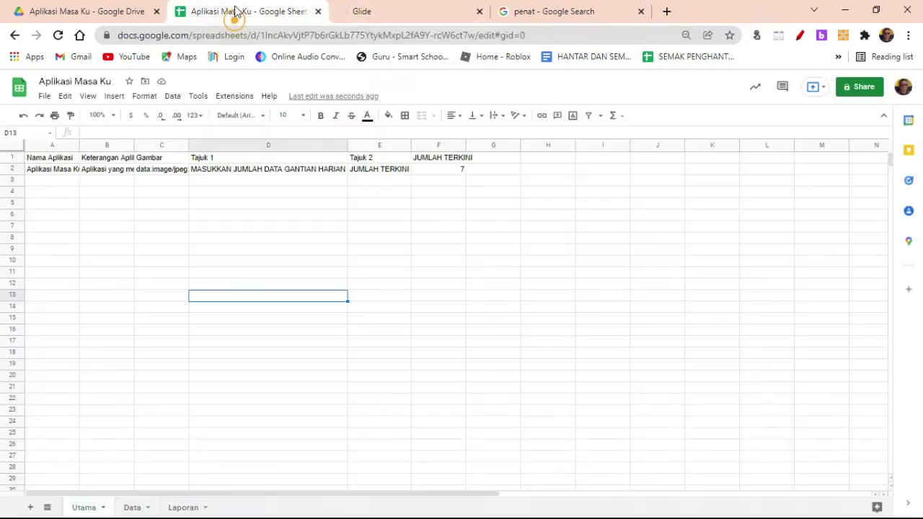
# Step: Review the Jumlah entries in B2:B4 of the Data sheet and copy the date in cell A2
pyautogui.click(232, 227)
pyautogui.click(131, 507)
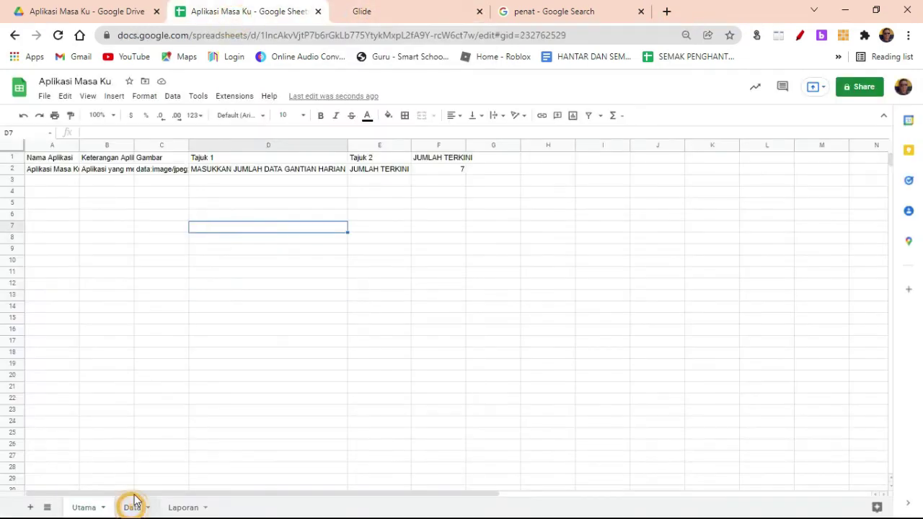
pyautogui.scroll(8, 88, 264)
pyautogui.scroll(20, 88, 265)
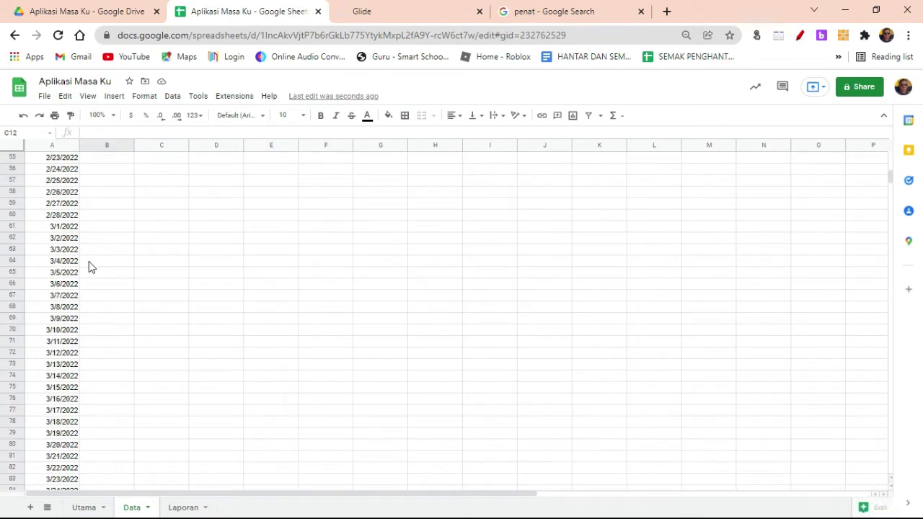
pyautogui.scroll(1, 90, 266)
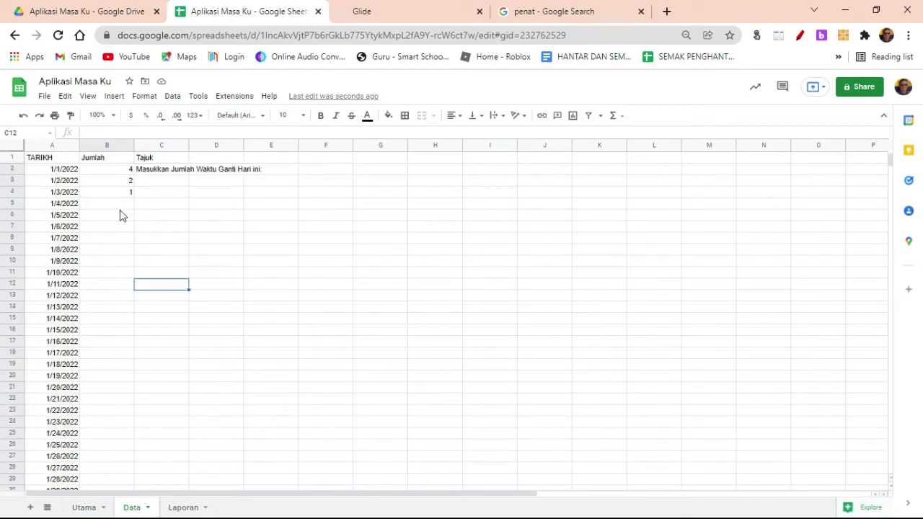
pyautogui.moveTo(113, 177); pyautogui.dragTo(119, 195)
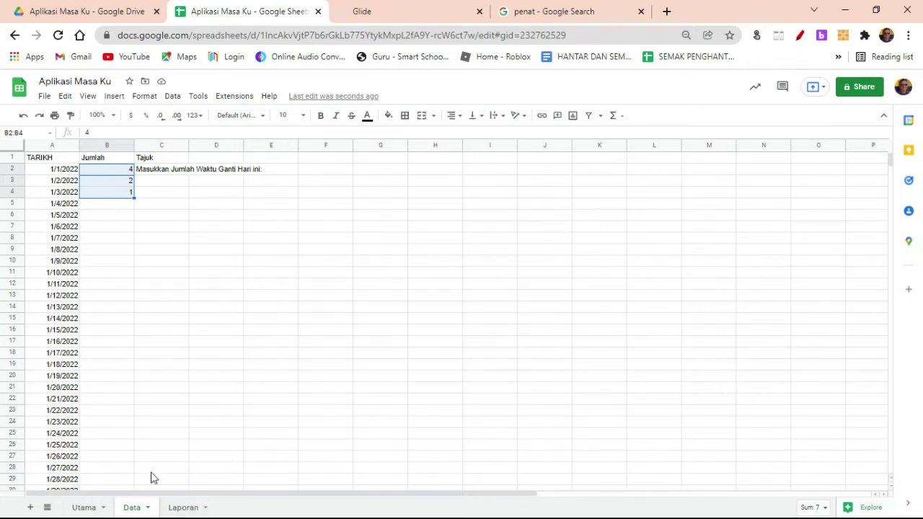
pyautogui.click(44, 157)
pyautogui.click(55, 171)
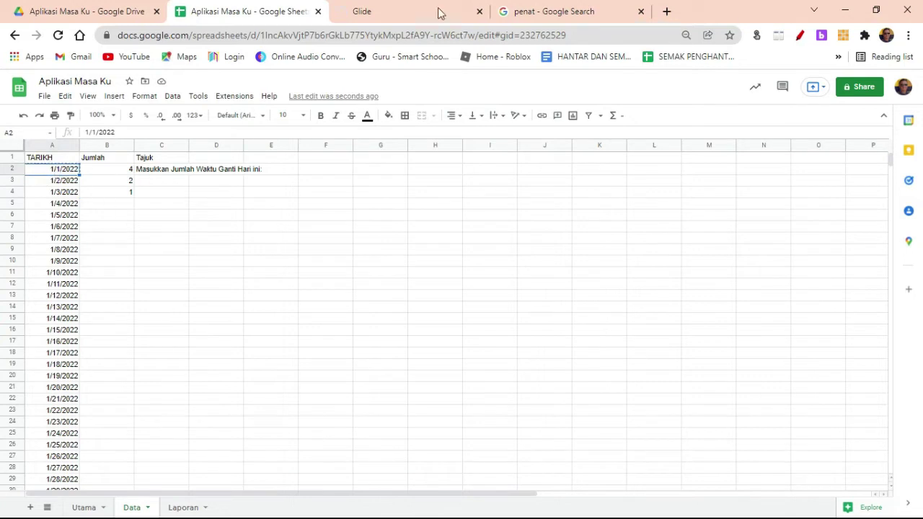
# Step: Paste the copied date 1/1/2022 as a value only into cell A2 under TARIKH MULA in the Laporan sheet
pyautogui.click(182, 506)
pyautogui.click(52, 169)
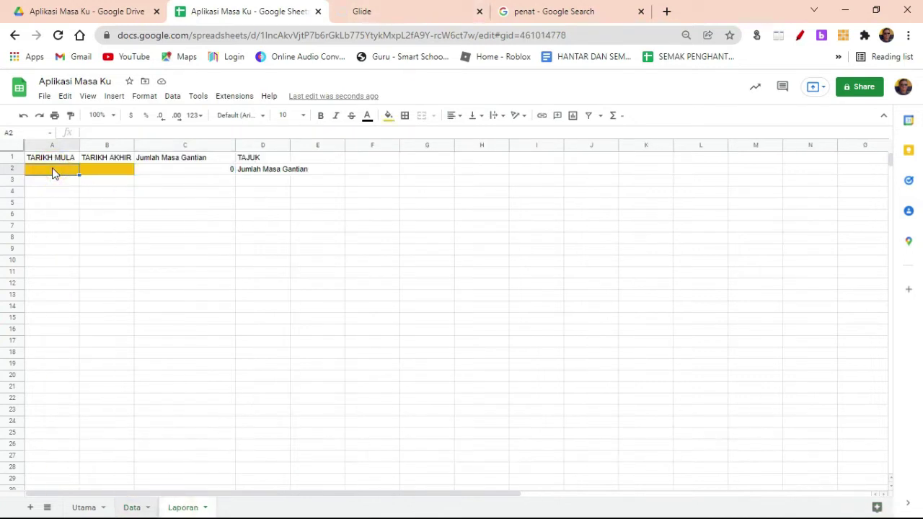
pyautogui.write('1/1/2022')
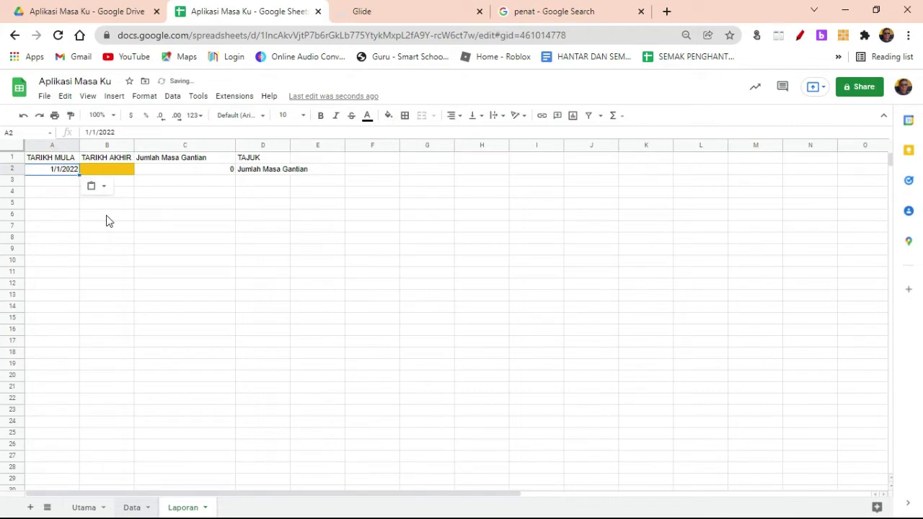
pyautogui.press('Delete')
pyautogui.rightClick(60, 178)
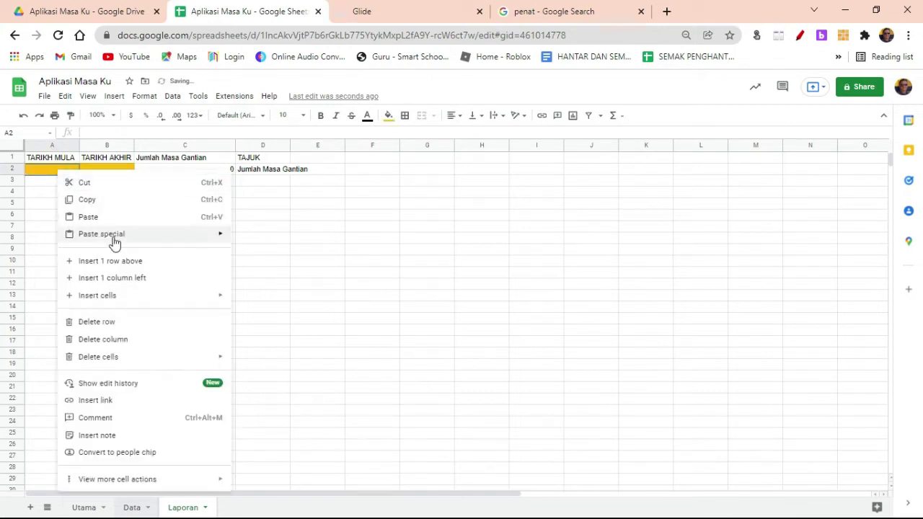
pyautogui.moveTo(162, 235)
pyautogui.click(276, 242)
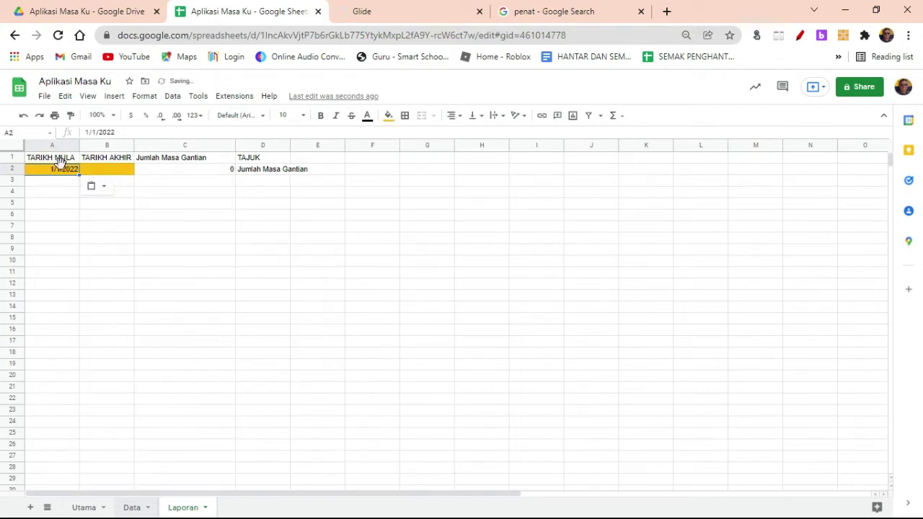
# Step: Set TARIKH AKHIR in cell B2 of the Laporan sheet to 1/3/2022 and check the Jumlah Masa Gantian formula in C2
pyautogui.click(100, 167)
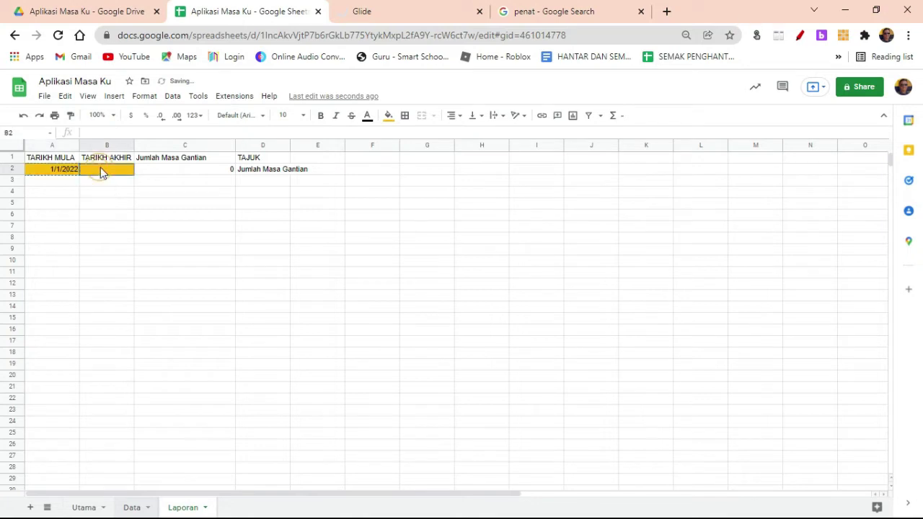
pyautogui.write('1/1/2022')
pyautogui.click(98, 133)
pyautogui.press('BackSpace')
pyautogui.write('3')
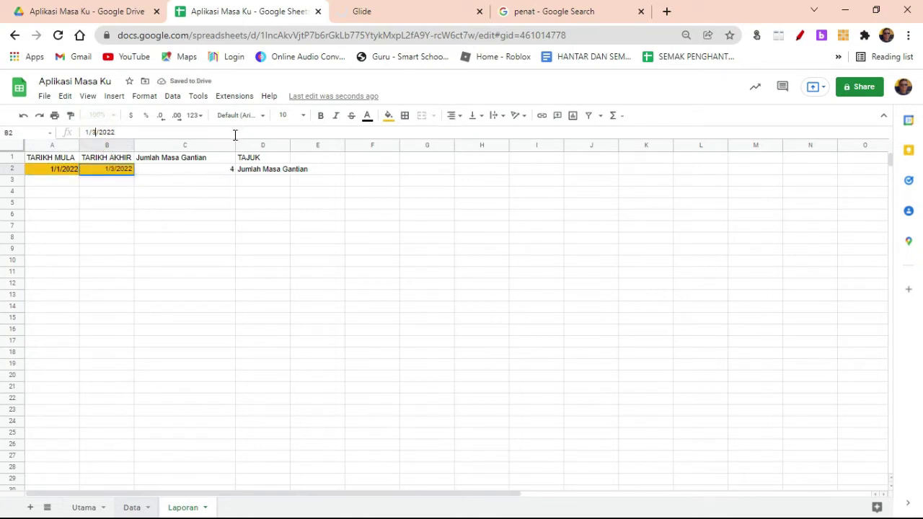
pyautogui.press('Return')
pyautogui.click(219, 171)
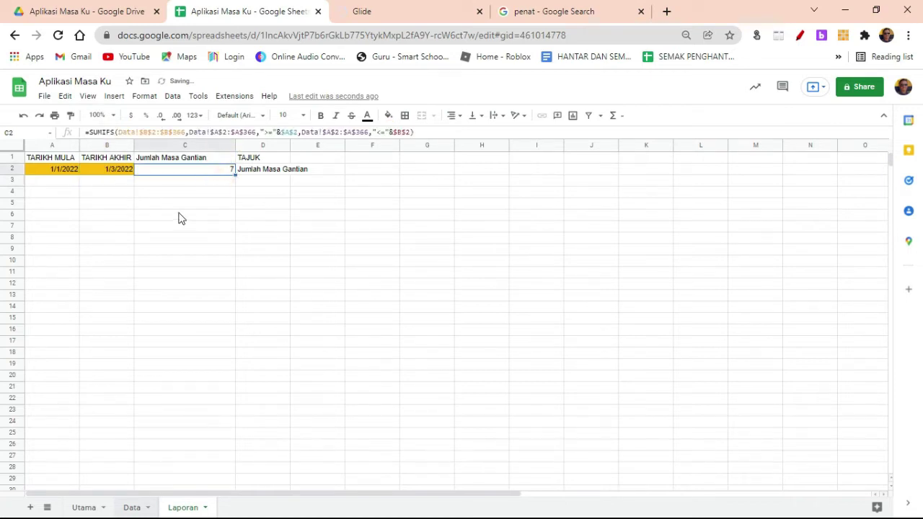
# Step: Change TARIKH AKHIR in cell B2 of the Laporan sheet to 1/1/2022 using the date picker
pyautogui.doubleClick(112, 175)
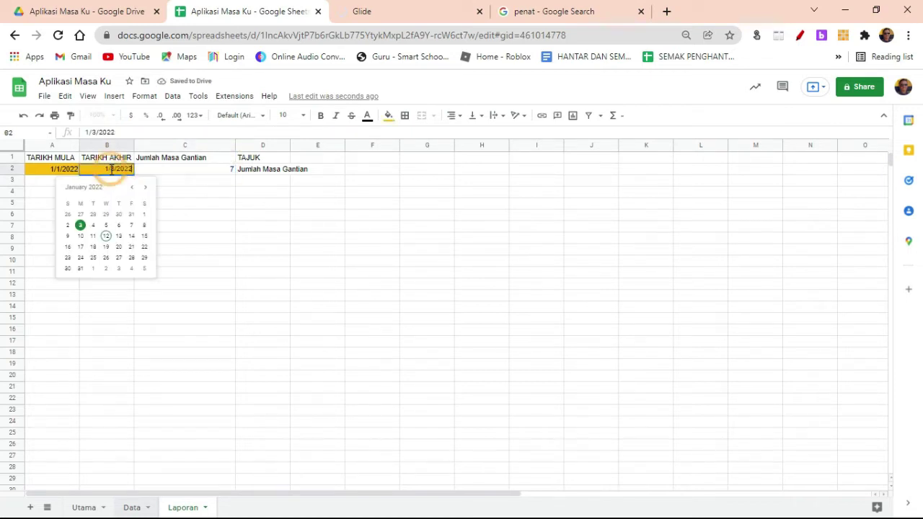
pyautogui.click(145, 215)
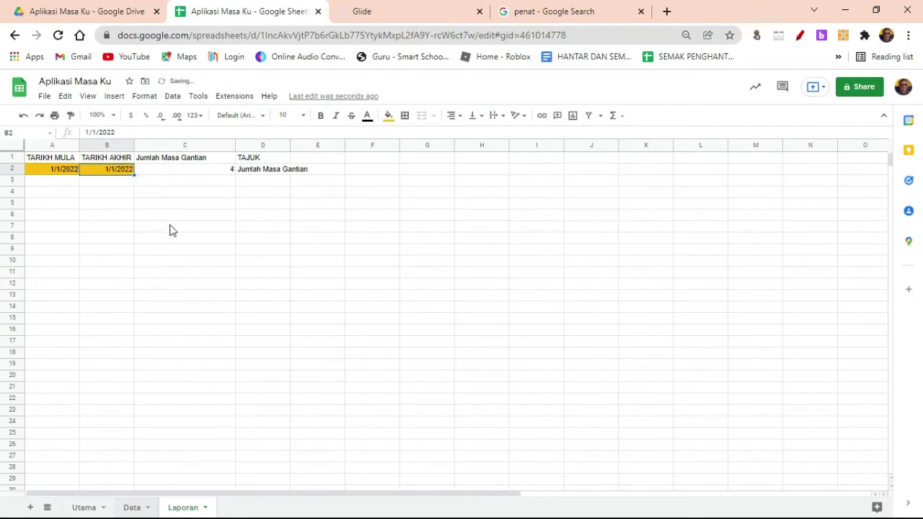
pyautogui.click(204, 205)
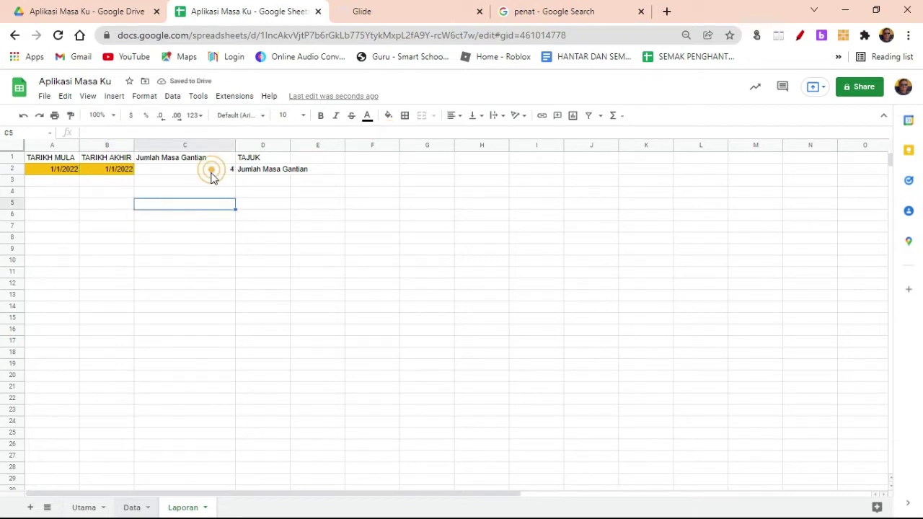
# Step: Open the Glide website in the browser tab with the failed sign-in page and start logging in
pyautogui.click(211, 173)
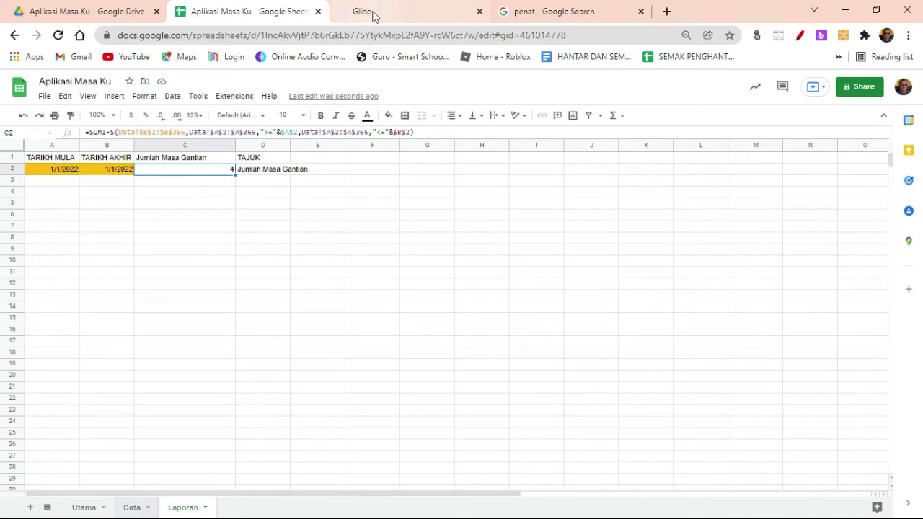
pyautogui.click(374, 12)
pyautogui.click(234, 35)
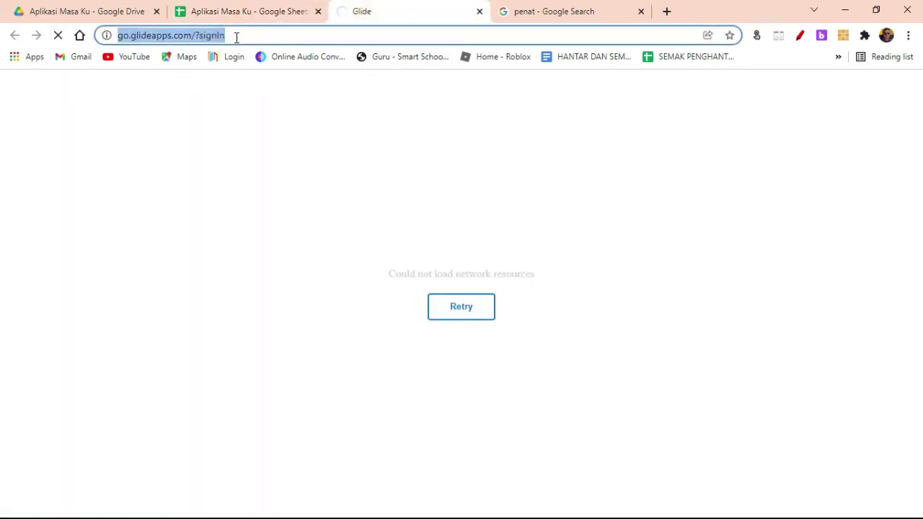
pyautogui.write('gli')
pyautogui.press('Return')
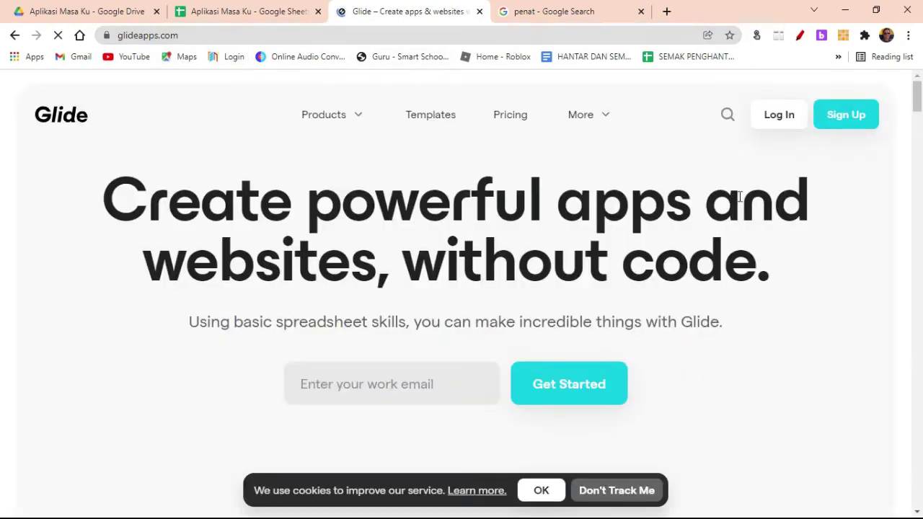
pyautogui.click(771, 124)
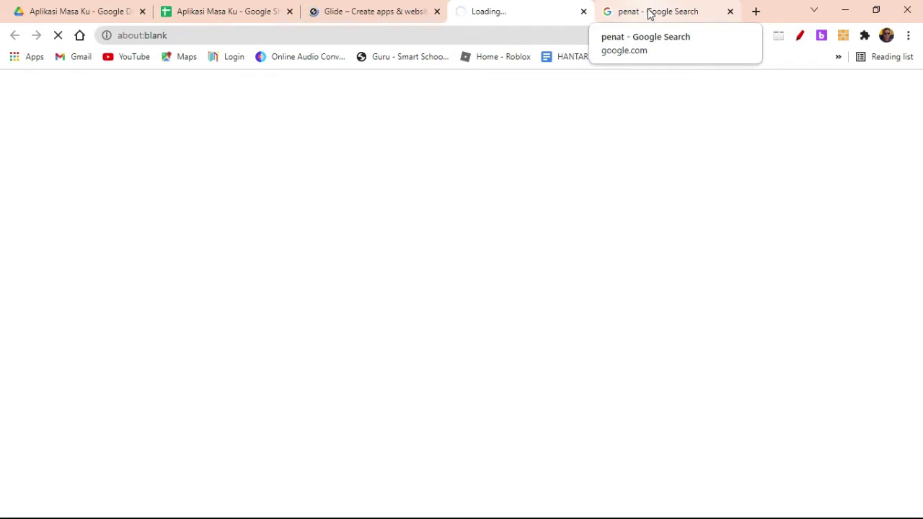
pyautogui.click(227, 11)
pyautogui.click(181, 251)
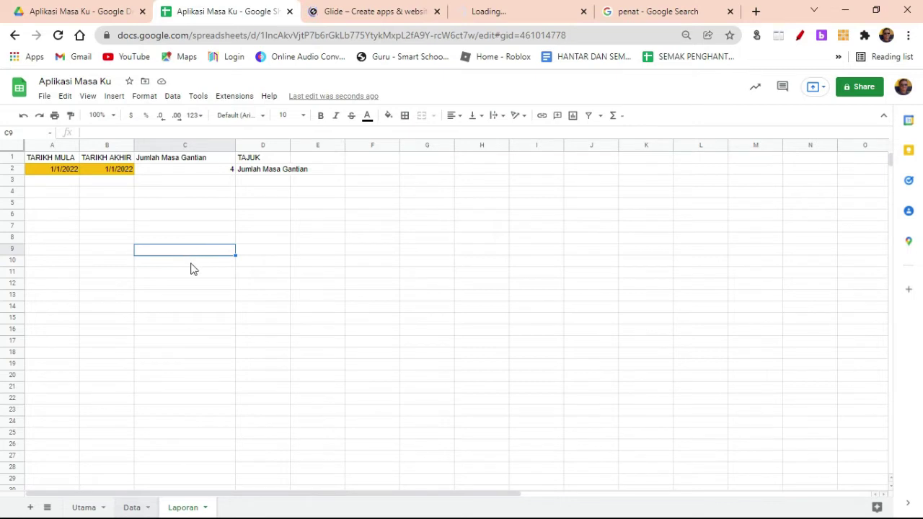
pyautogui.click(175, 170)
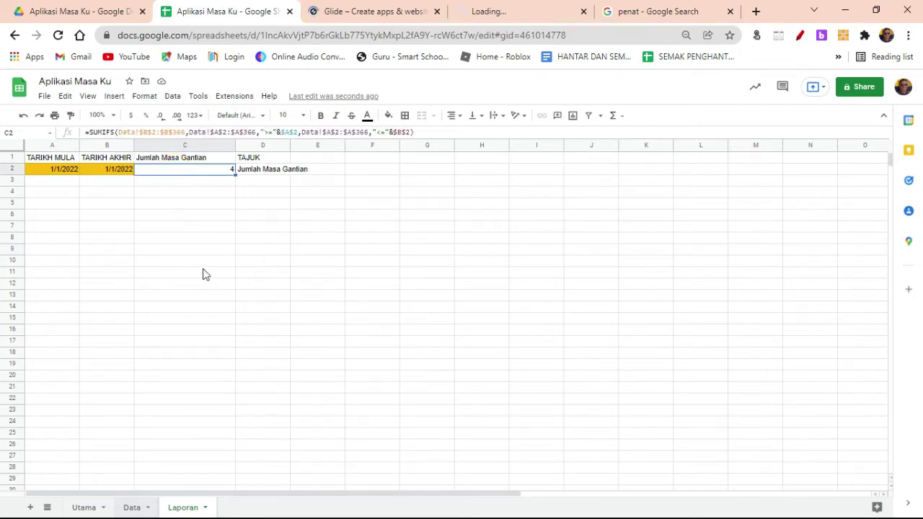
pyautogui.click(188, 253)
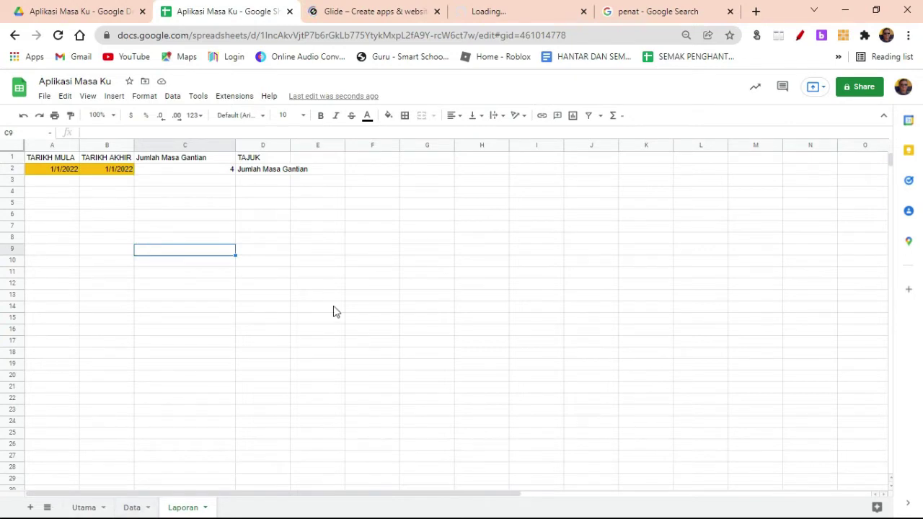
pyautogui.click(463, 342)
# Step: In Glide, create a Glide App project named "Aplikasi Masa ku" from the Google Sheets file Aplikasi Masa Ku
pyautogui.click(513, 13)
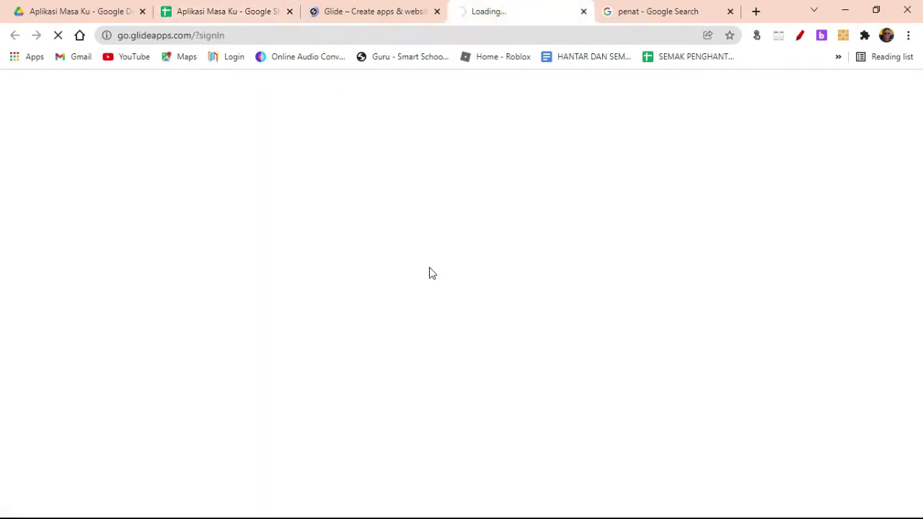
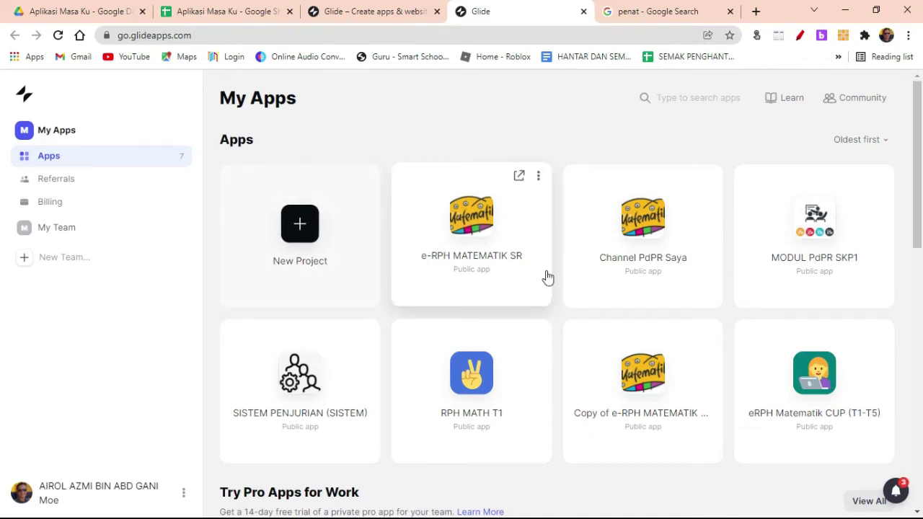
pyautogui.click(311, 229)
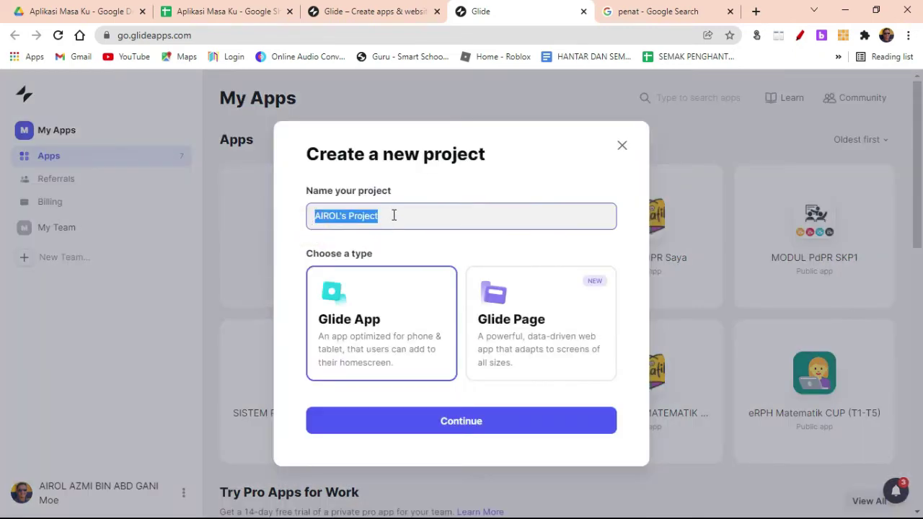
pyautogui.write('AP')
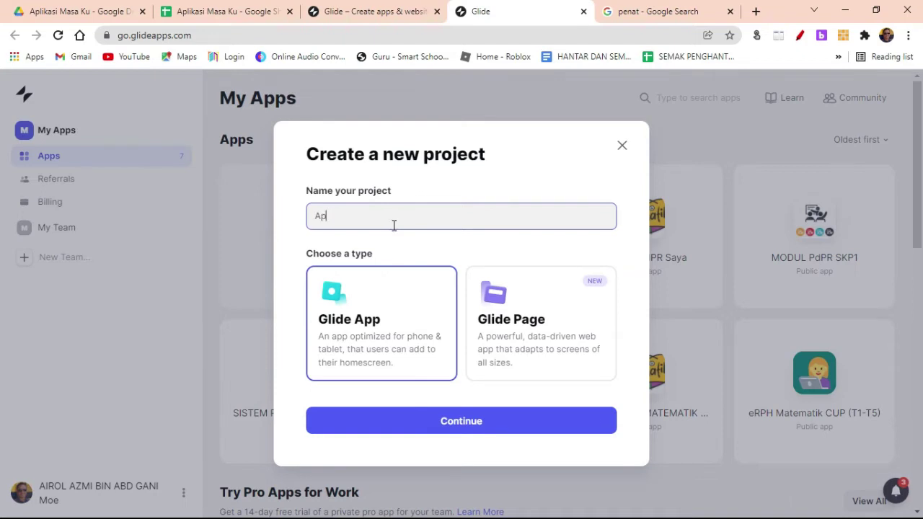
pyautogui.write('likasi Masa ku')
pyautogui.click(434, 428)
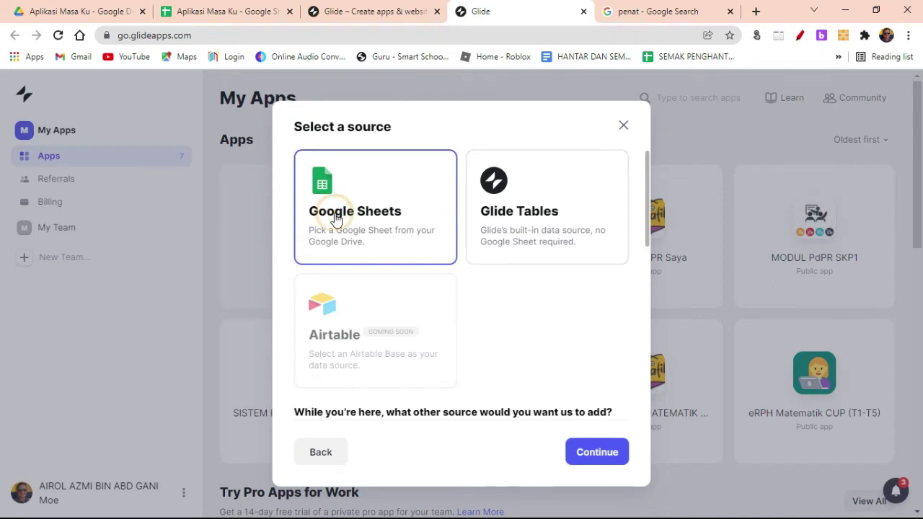
pyautogui.click(585, 459)
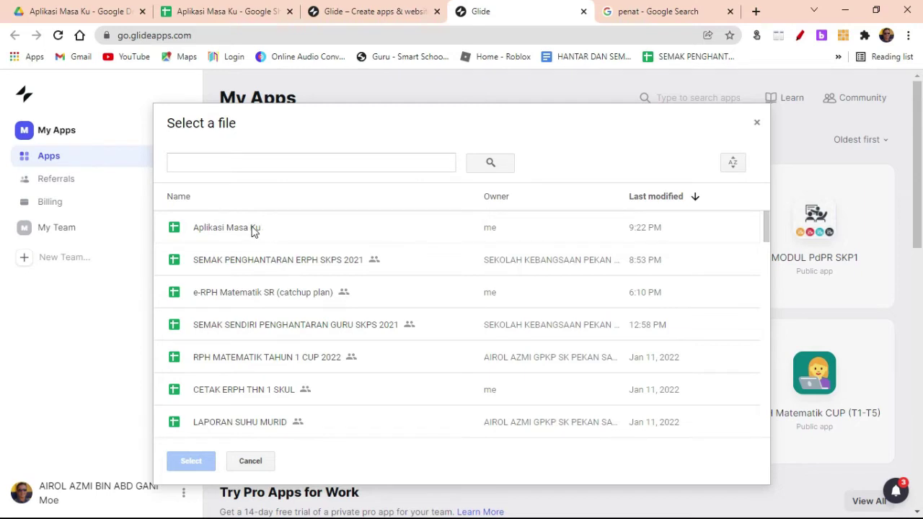
pyautogui.doubleClick(251, 228)
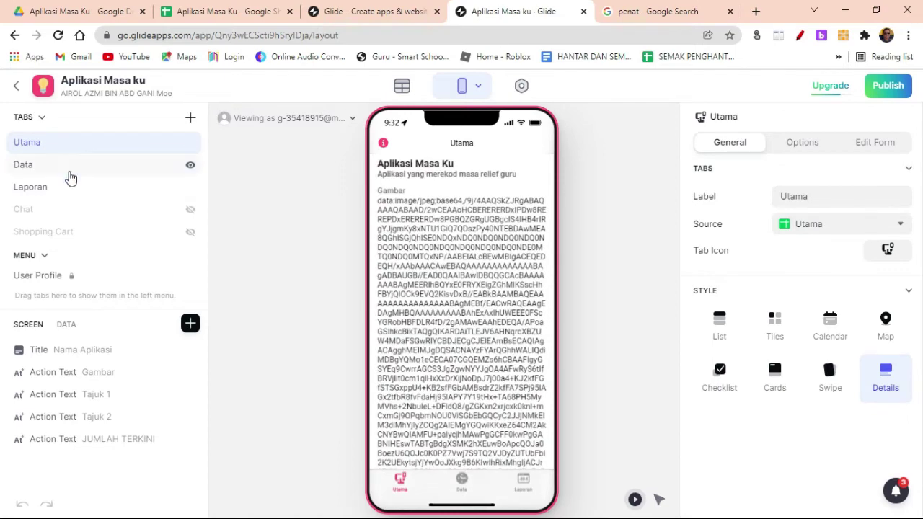
# Step: Review the Utama and Laporan sheets in the Google Sheets file, then return to the Glide app editor
pyautogui.click(194, 9)
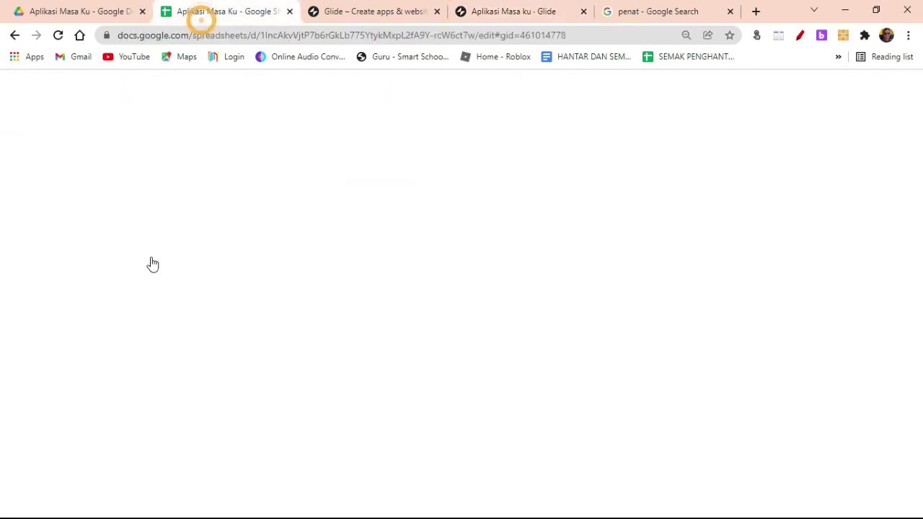
pyautogui.click(89, 506)
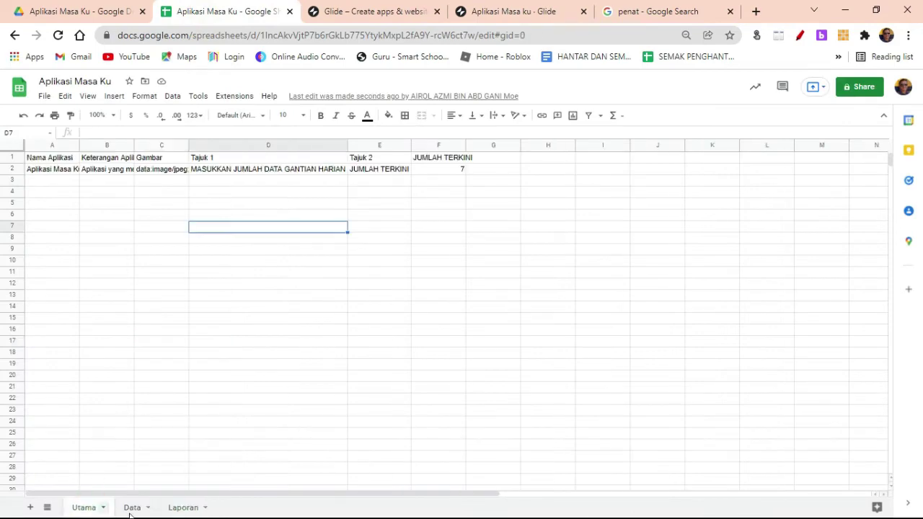
pyautogui.click(183, 508)
pyautogui.click(494, 11)
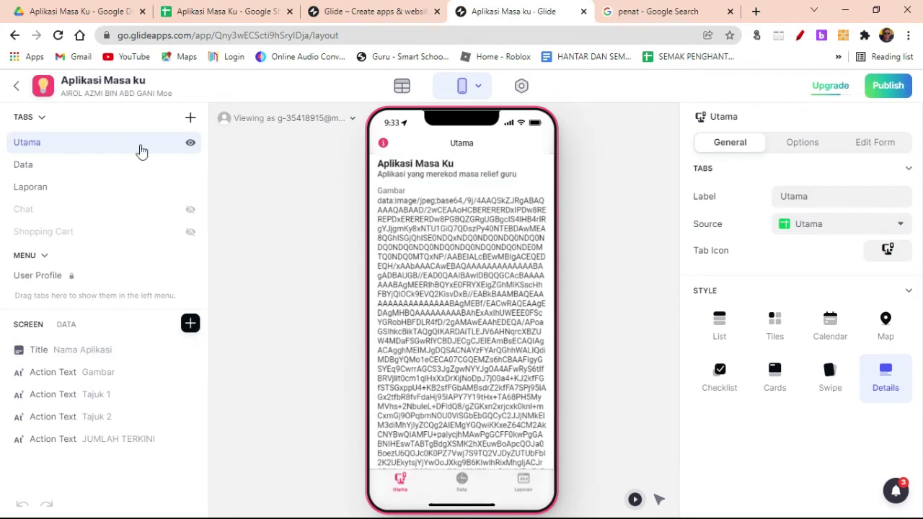
# Step: Select the Utama sheet as the Utama tab's source and delete all components from its screen
pyautogui.click(893, 225)
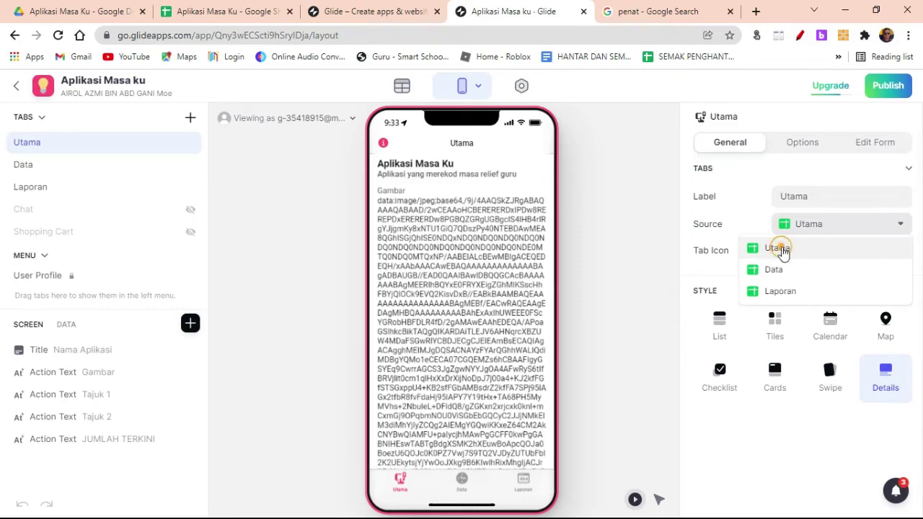
pyautogui.click(780, 249)
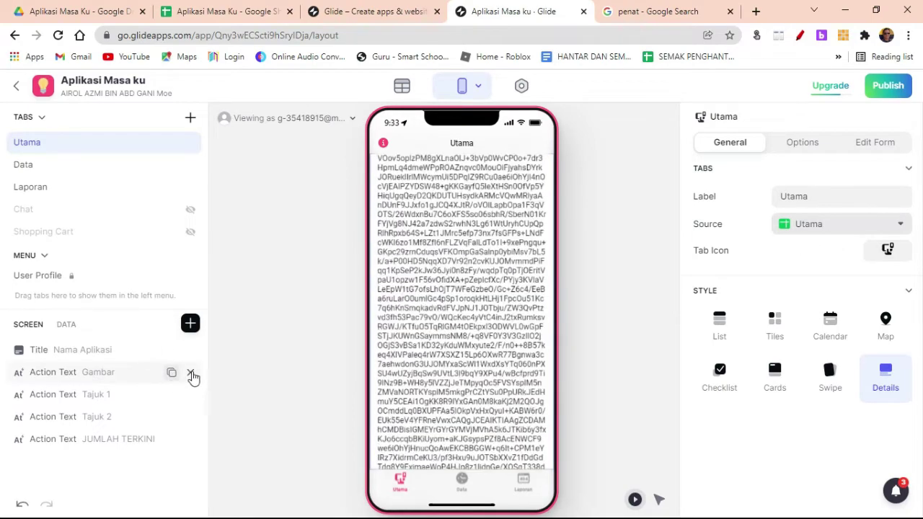
pyautogui.click(191, 372)
pyautogui.click(191, 372)
pyautogui.click(190, 372)
pyautogui.click(190, 372)
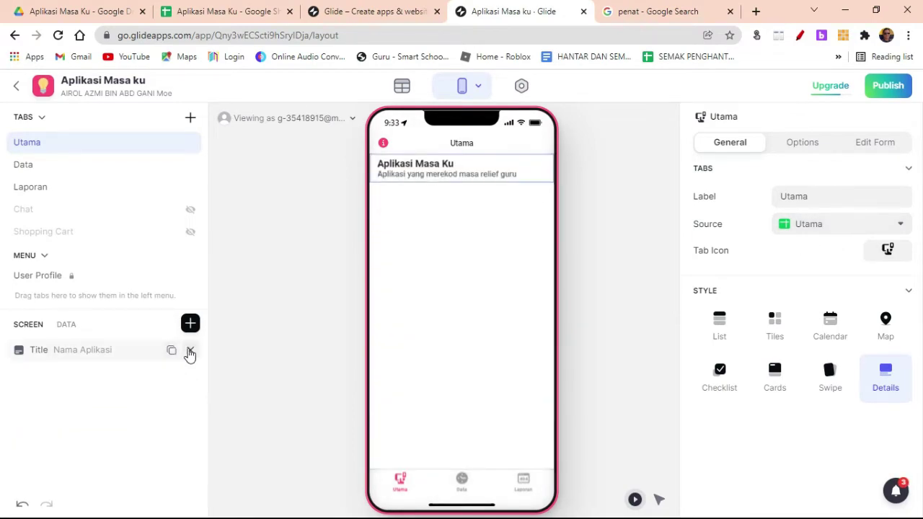
pyautogui.click(190, 353)
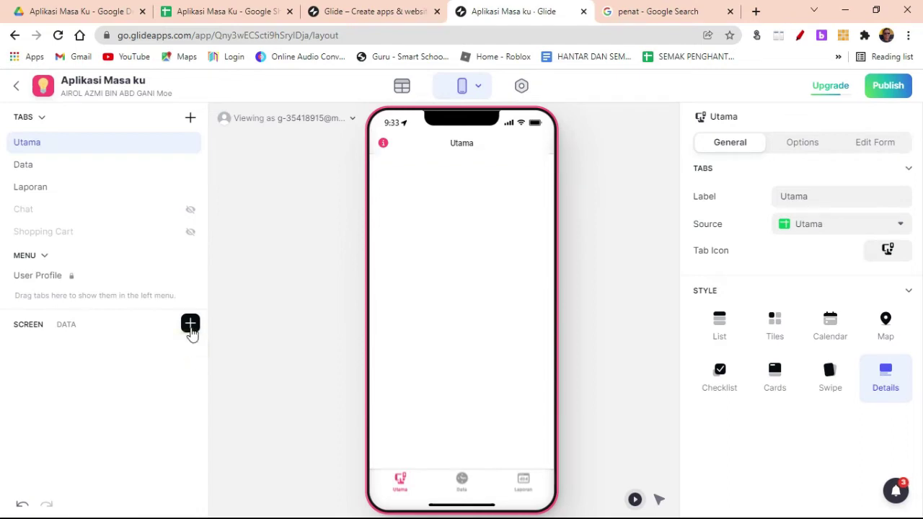
# Step: Add a Text component showing Nama Aplikasi to the Utama screen, styled as Headline 1 and centered
pyautogui.click(190, 324)
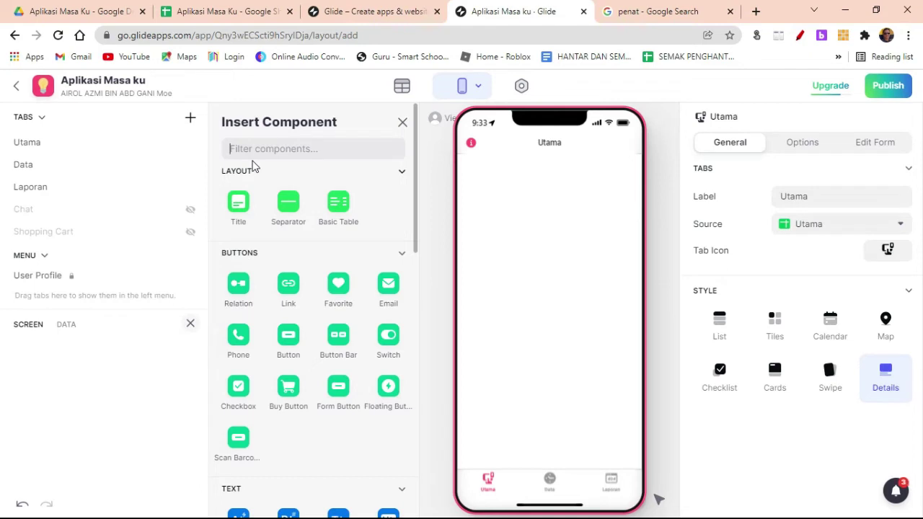
pyautogui.write('text')
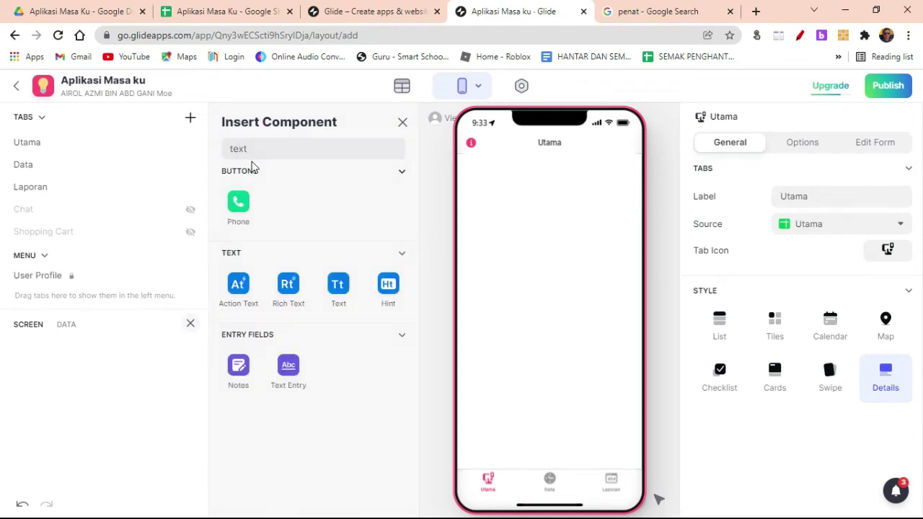
pyautogui.click(348, 298)
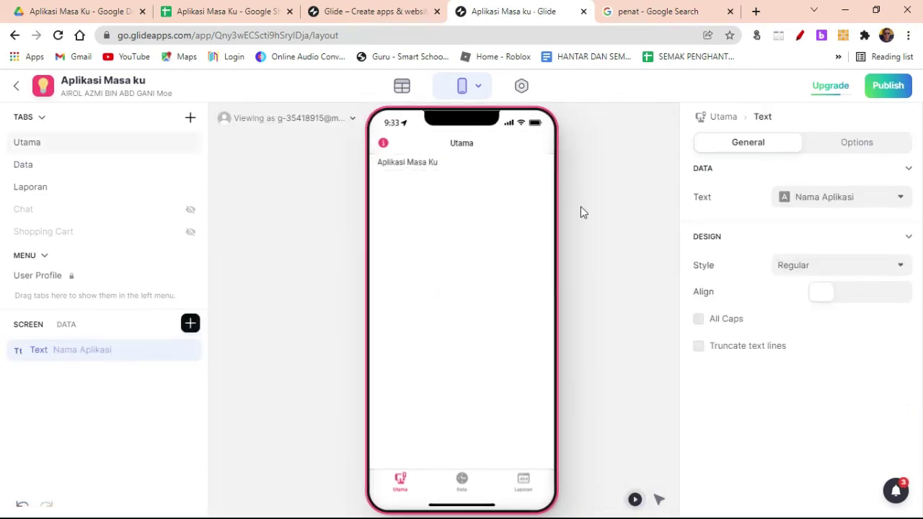
pyautogui.click(797, 266)
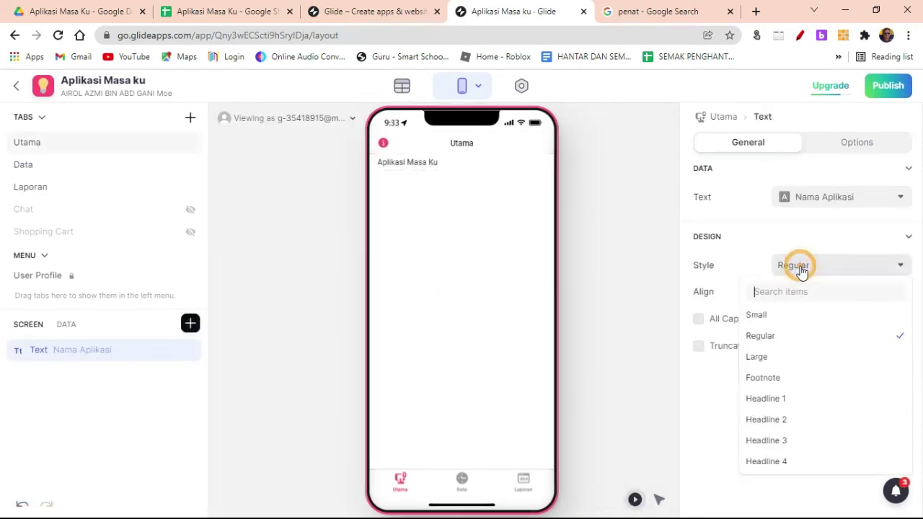
pyautogui.click(766, 396)
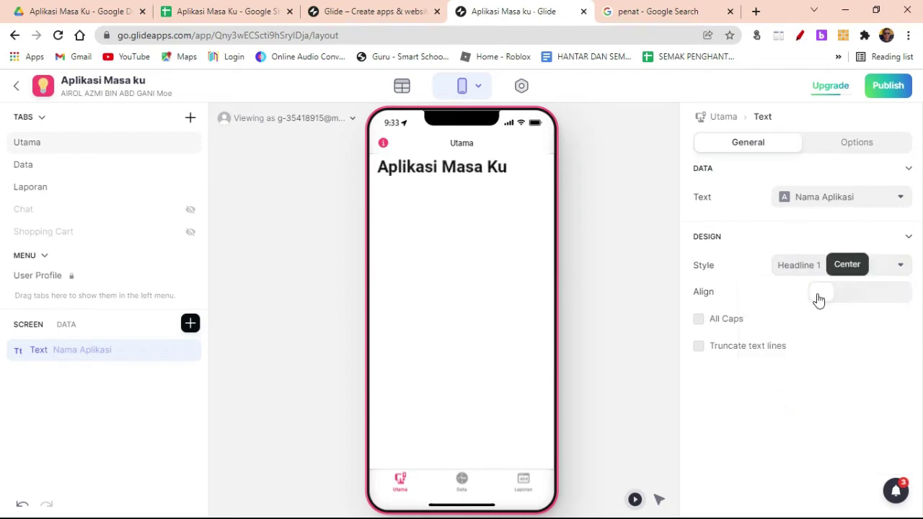
pyautogui.click(846, 293)
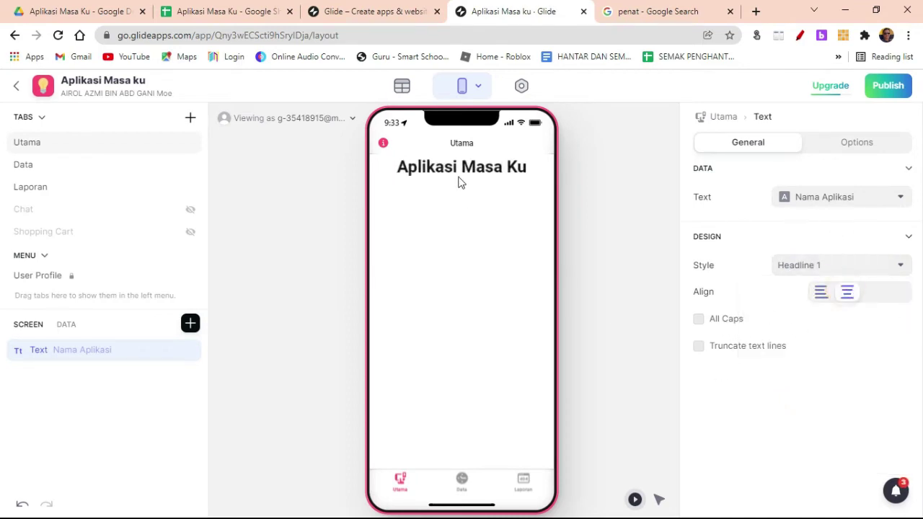
# Step: Check the application name and description entries on the Utama sheet in Google Sheets, then return to the Glide editor
pyautogui.click(199, 12)
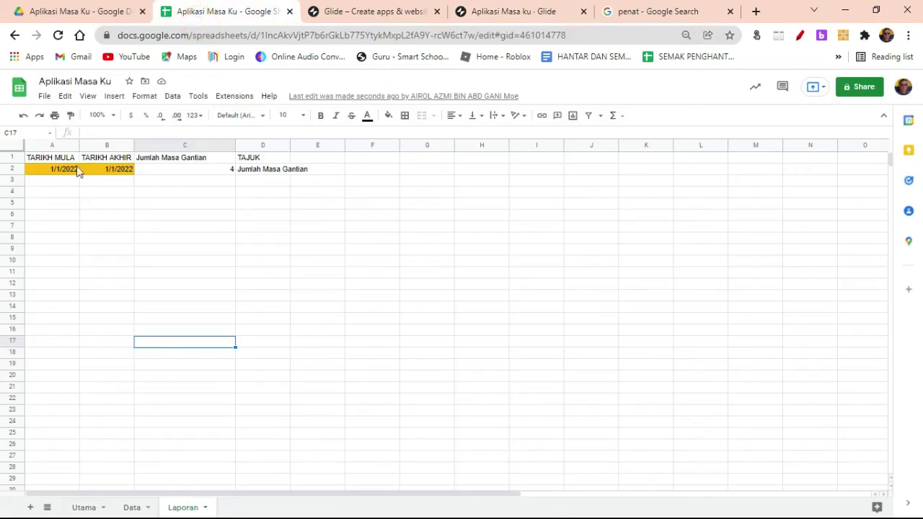
pyautogui.click(84, 507)
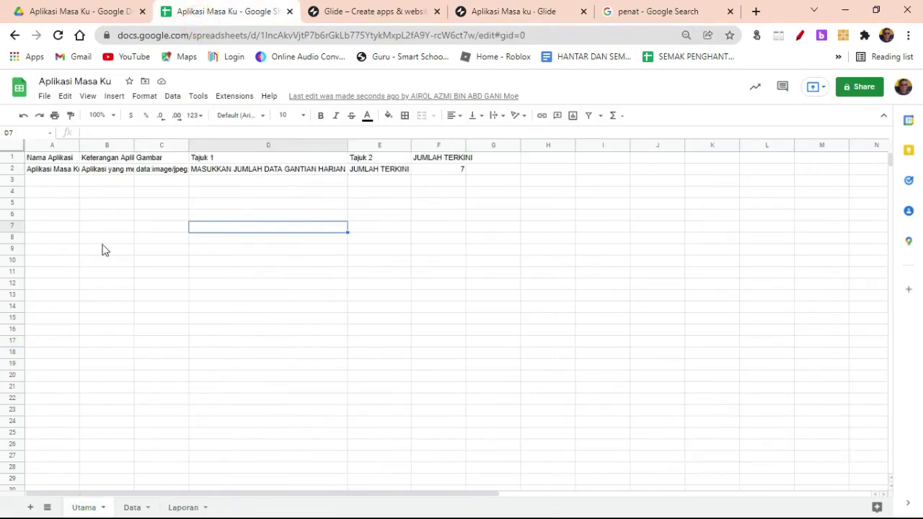
pyautogui.click(52, 171)
pyautogui.click(109, 172)
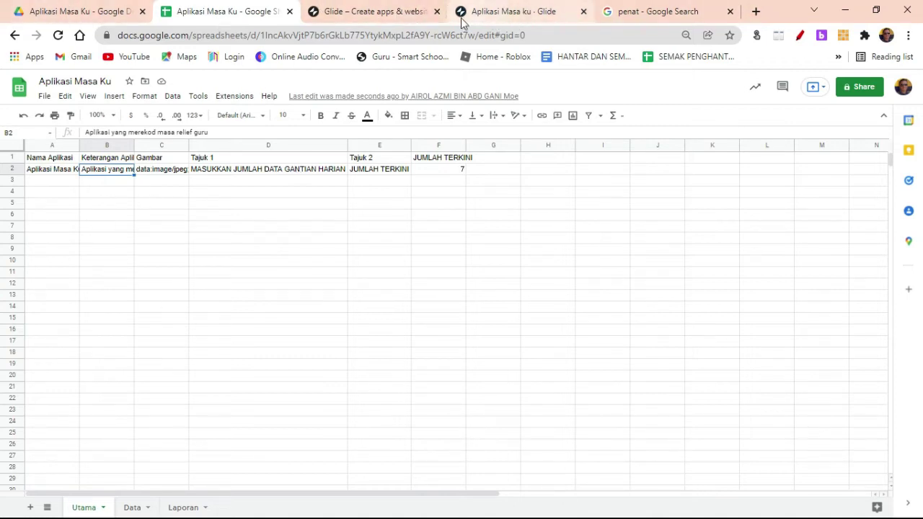
pyautogui.click(497, 11)
# Step: Add an Image component below the app name on the Utama screen and look over the "penat" image search results
pyautogui.click(189, 325)
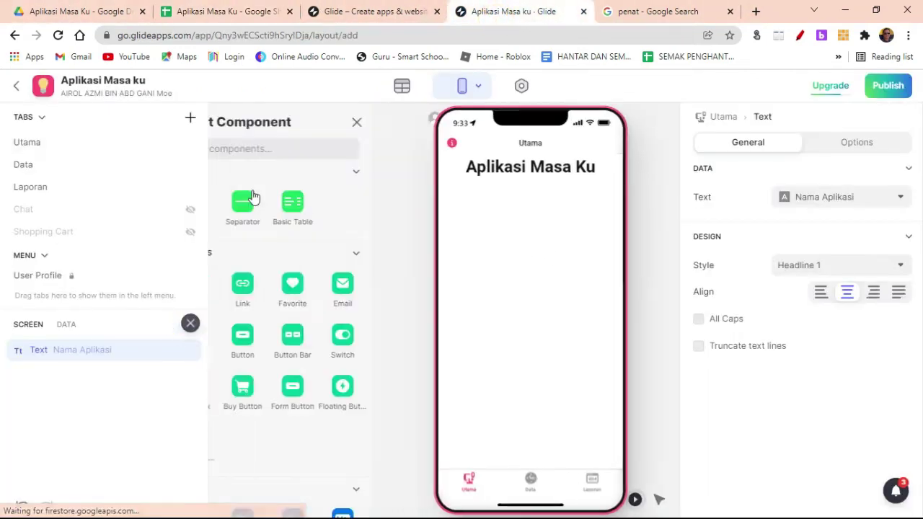
pyautogui.write('image')
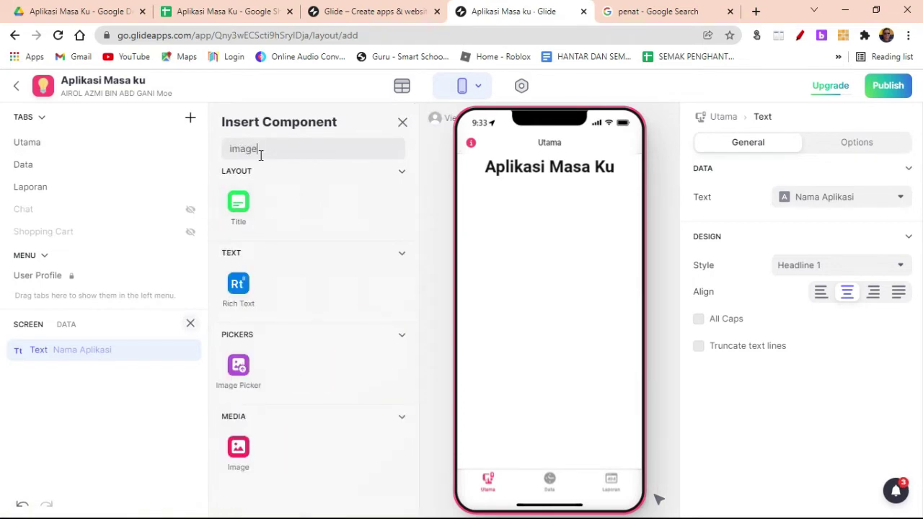
pyautogui.click(238, 448)
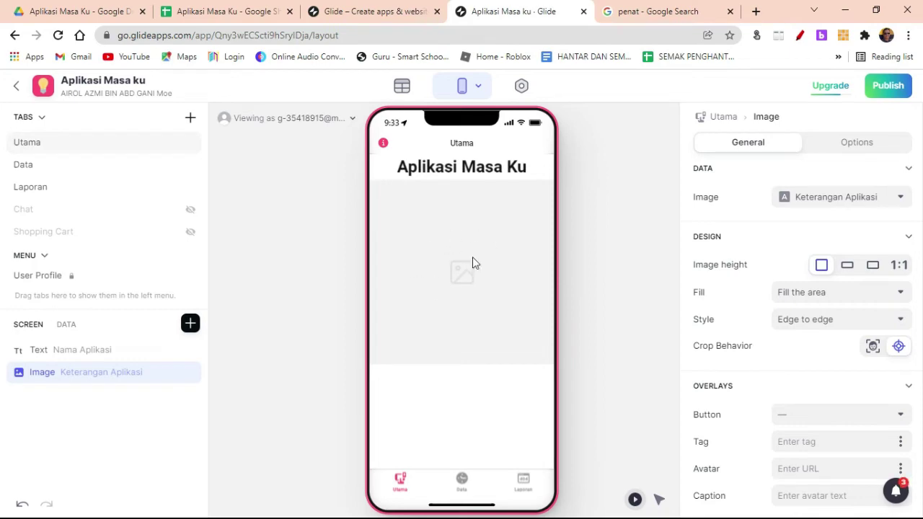
pyautogui.click(649, 11)
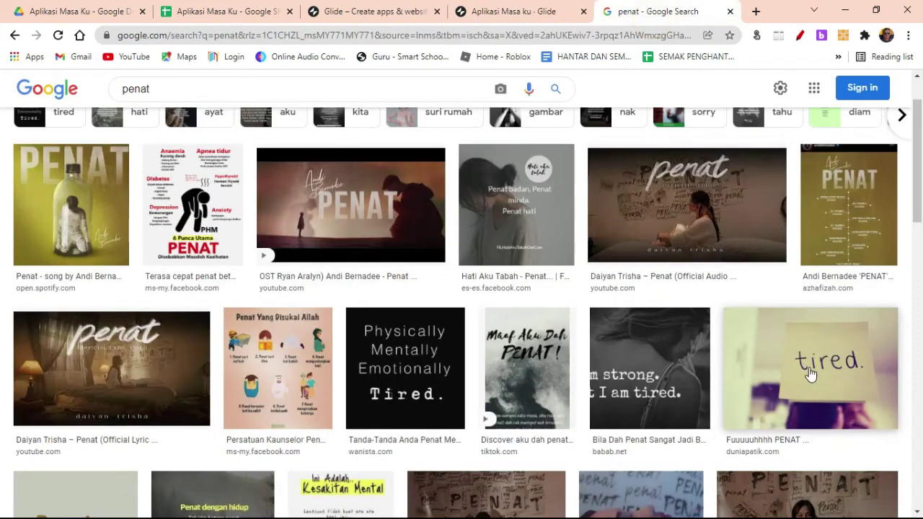
pyautogui.click(503, 9)
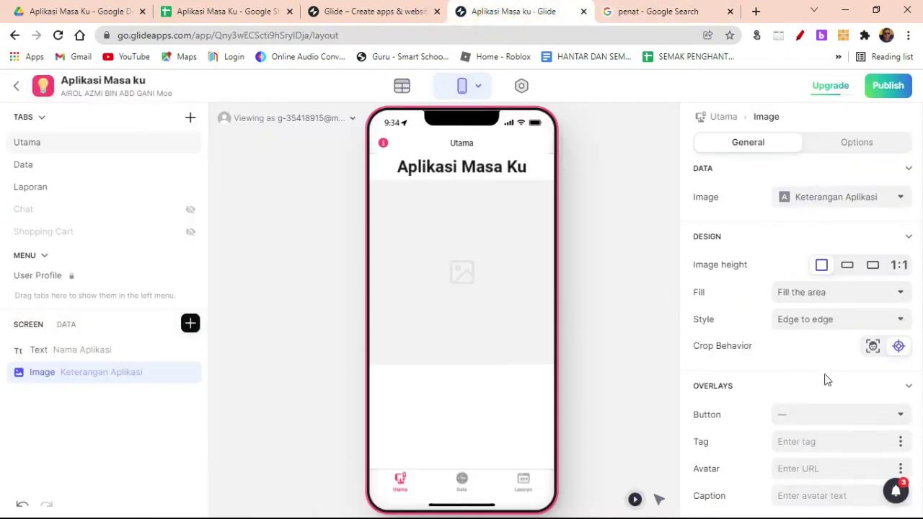
# Step: Set the Image component's height on the Utama screen to the 3:2 ratio
pyautogui.click(847, 266)
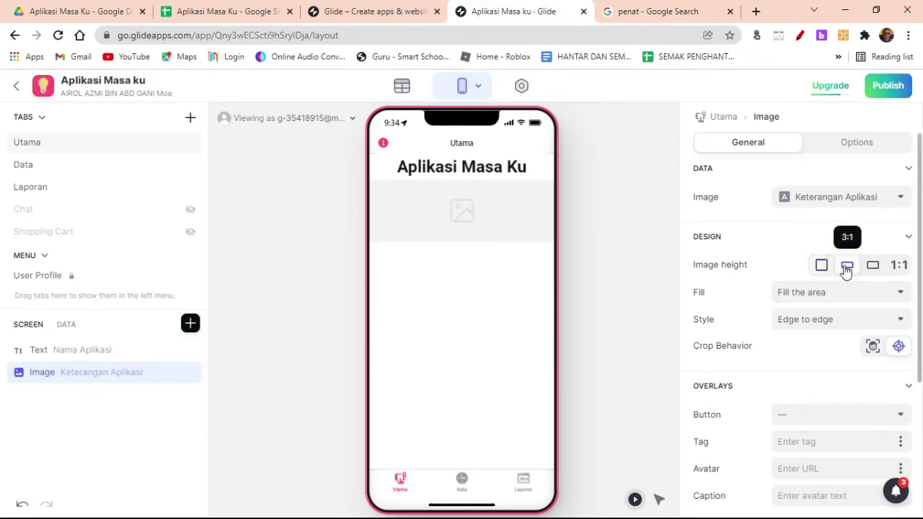
pyautogui.click(871, 267)
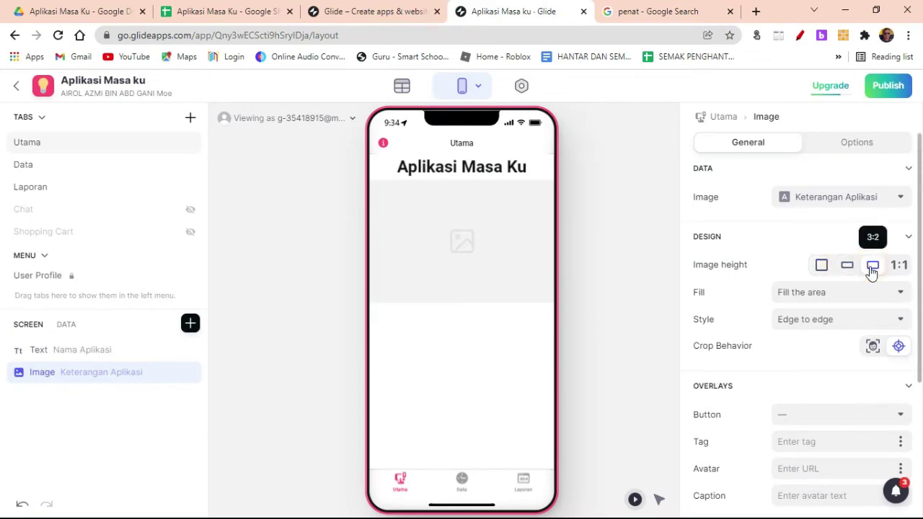
# Step: Copy the image address of the first "penat" search result into Gambar cell C2 of the Utama sheet, then reload the data in Glide
pyautogui.click(644, 11)
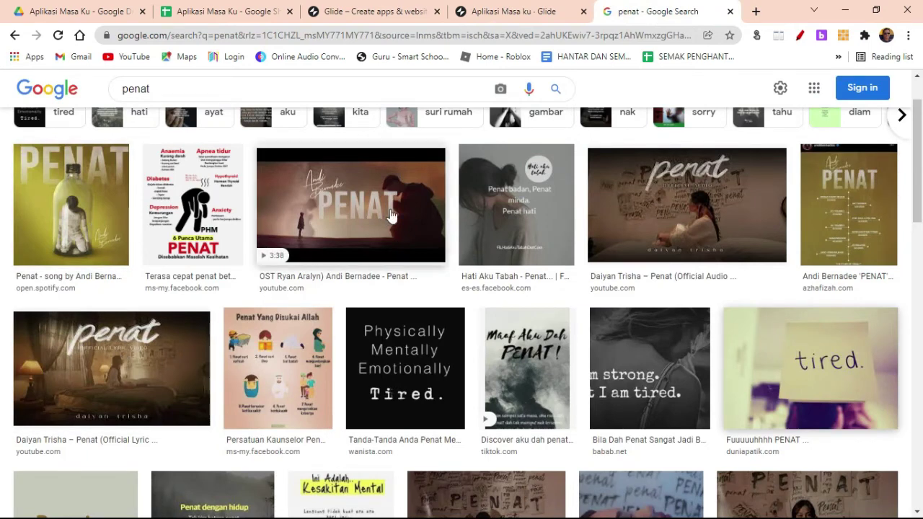
pyautogui.rightClick(92, 213)
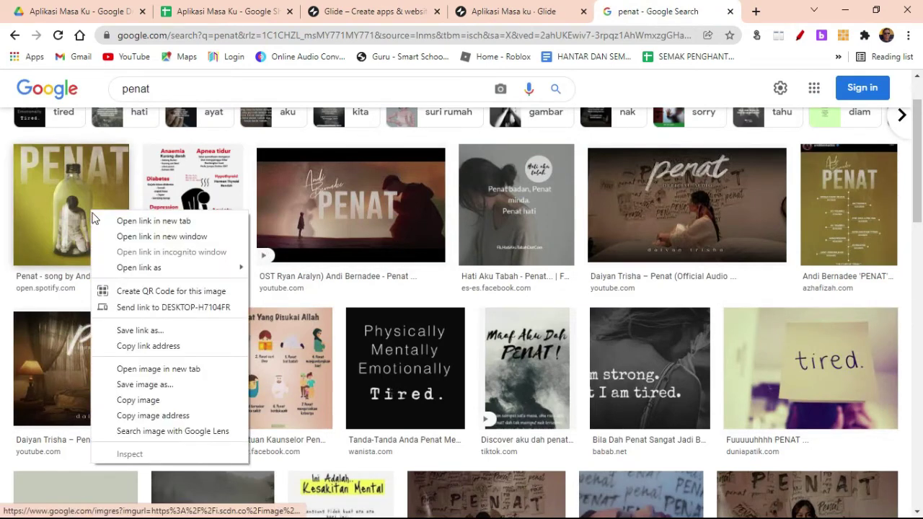
pyautogui.click(164, 417)
pyautogui.click(204, 10)
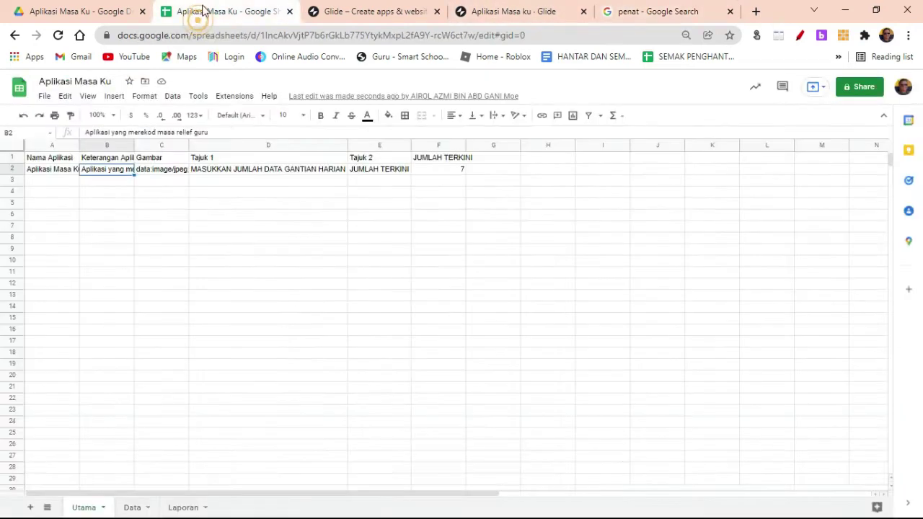
pyautogui.click(160, 171)
pyautogui.hotkey('ctrl', 'v')
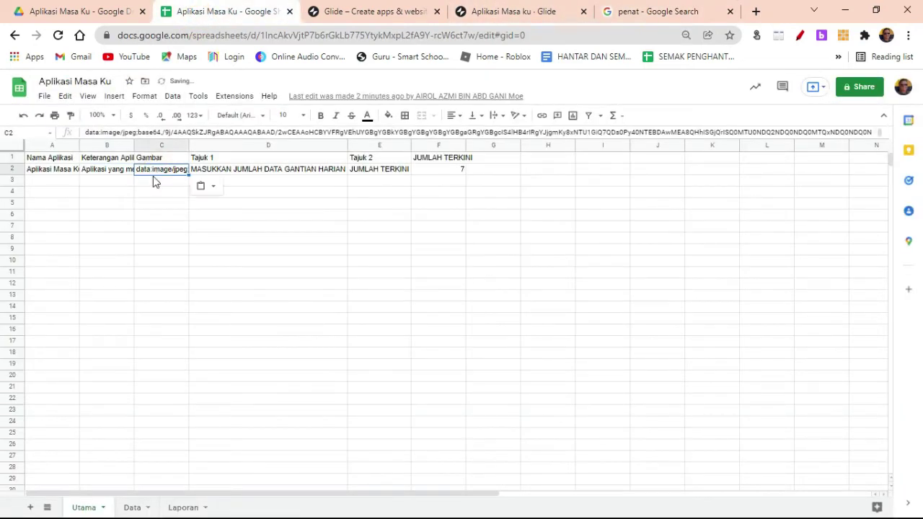
pyautogui.rightClick(167, 176)
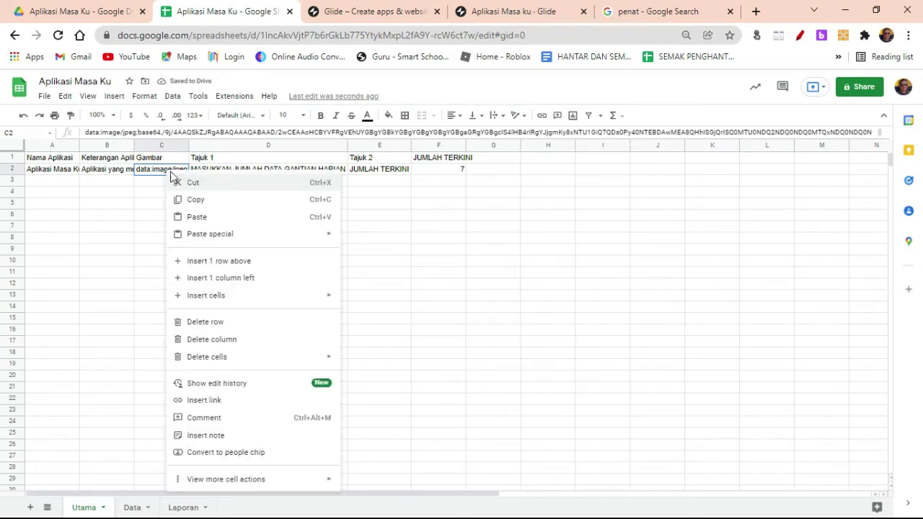
pyautogui.click(231, 216)
pyautogui.click(453, 274)
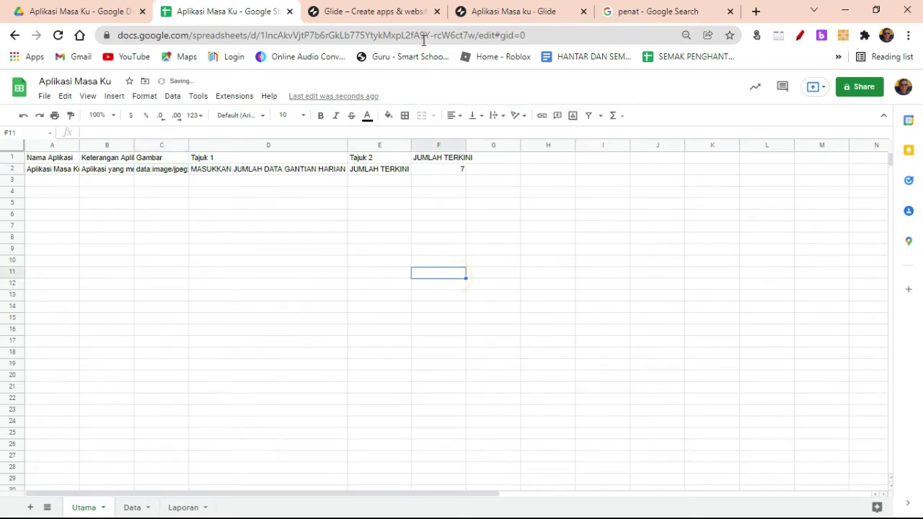
pyautogui.click(513, 11)
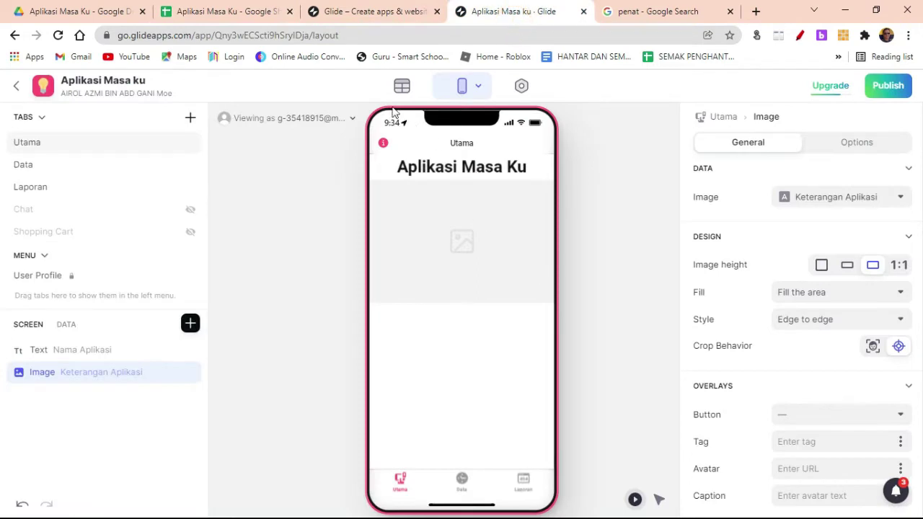
pyautogui.click(386, 87)
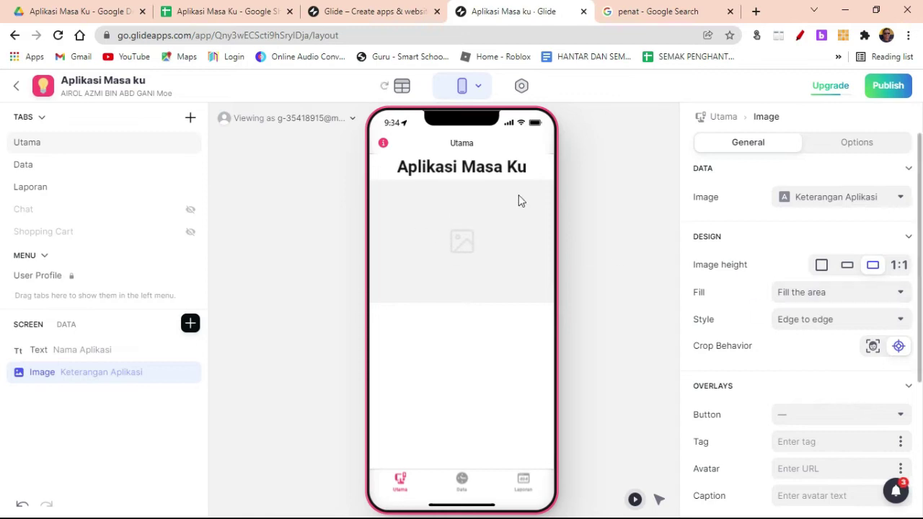
# Step: Add a Text component below the image on the Utama screen, showing Keterangan Aplikasi with centered alignment
pyautogui.moveTo(153, 382)
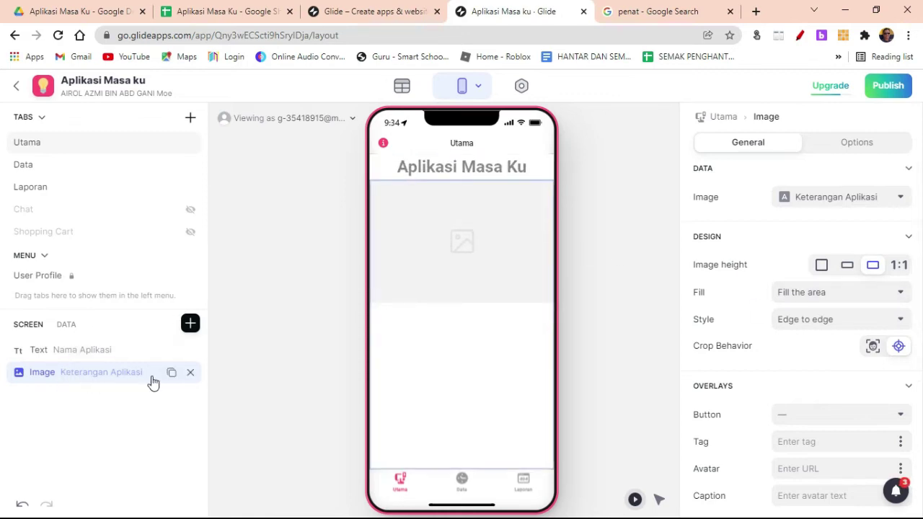
pyautogui.click(190, 325)
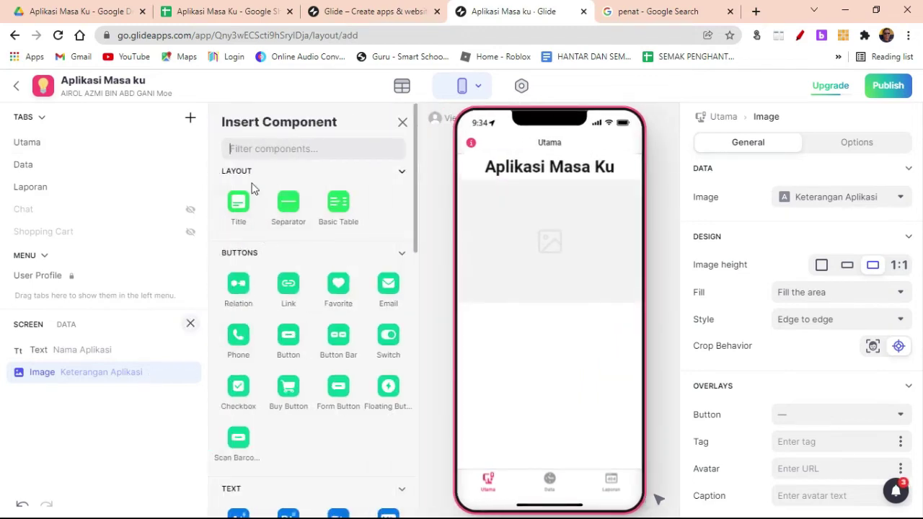
pyautogui.write('text')
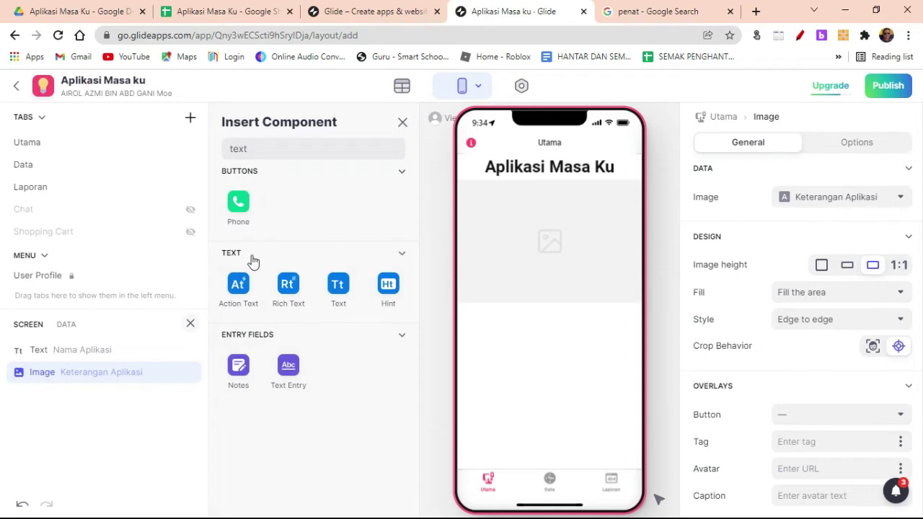
pyautogui.click(337, 286)
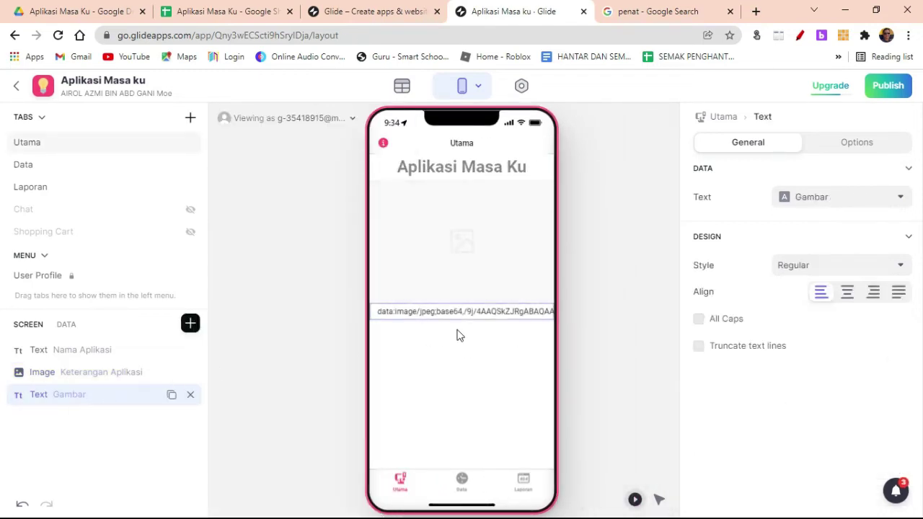
pyautogui.click(826, 199)
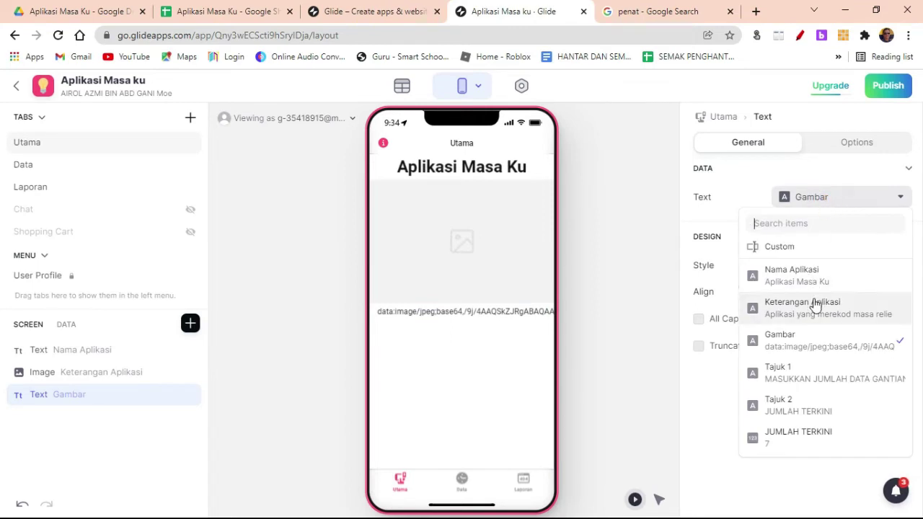
pyautogui.click(813, 377)
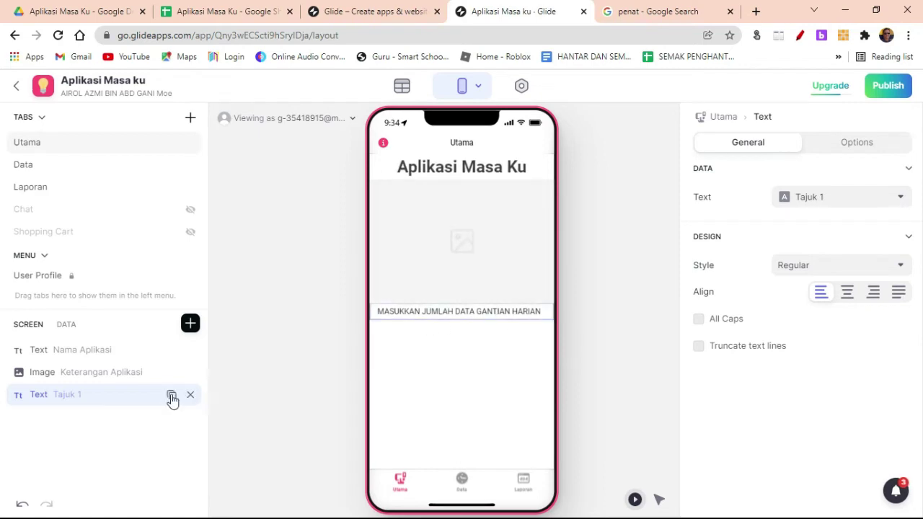
pyautogui.click(834, 199)
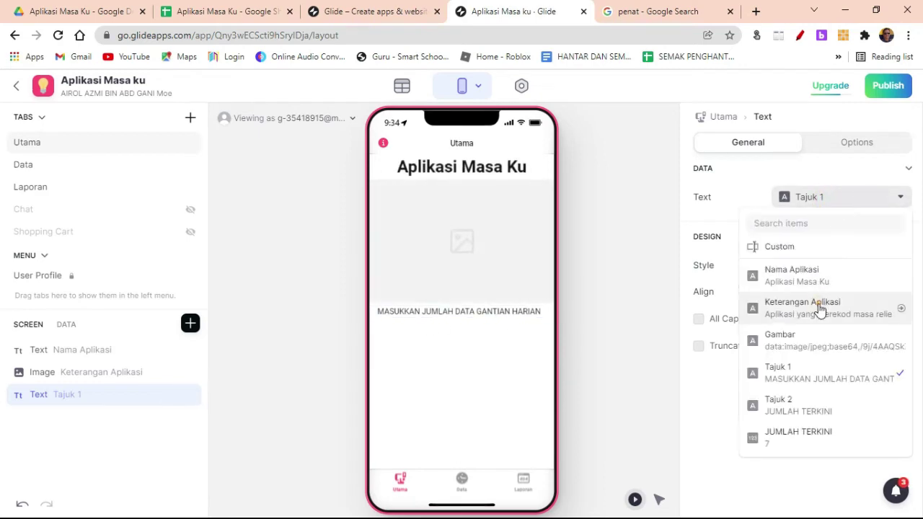
pyautogui.click(820, 306)
pyautogui.click(848, 293)
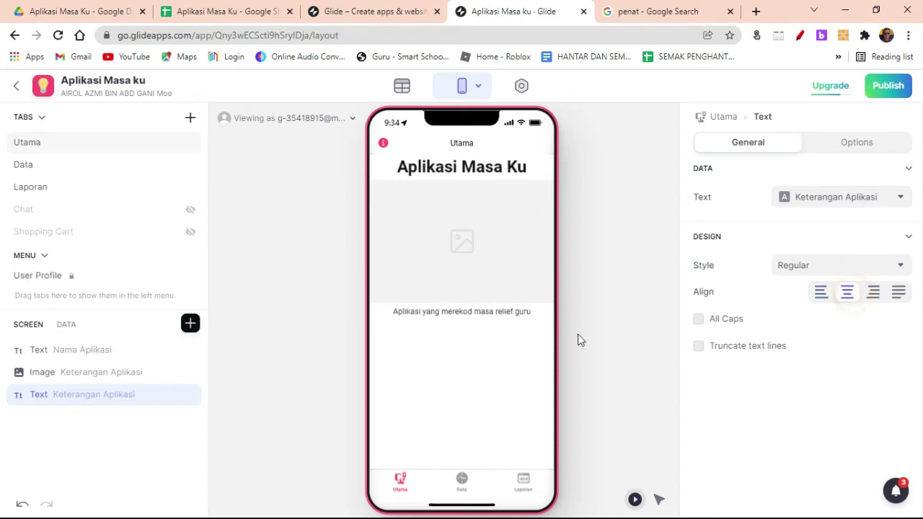
# Step: Set the text style of the Keterangan Aplikasi description to Footnote
pyautogui.click(813, 270)
pyautogui.click(773, 317)
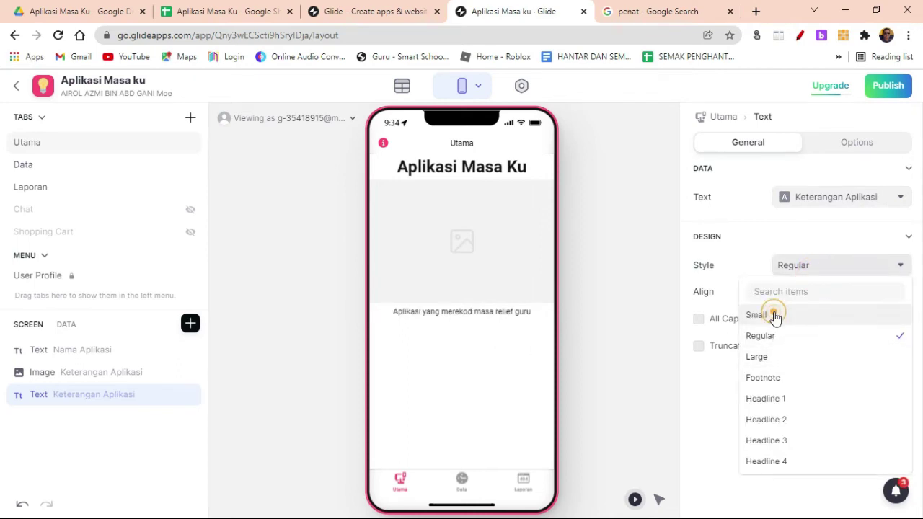
pyautogui.click(800, 264)
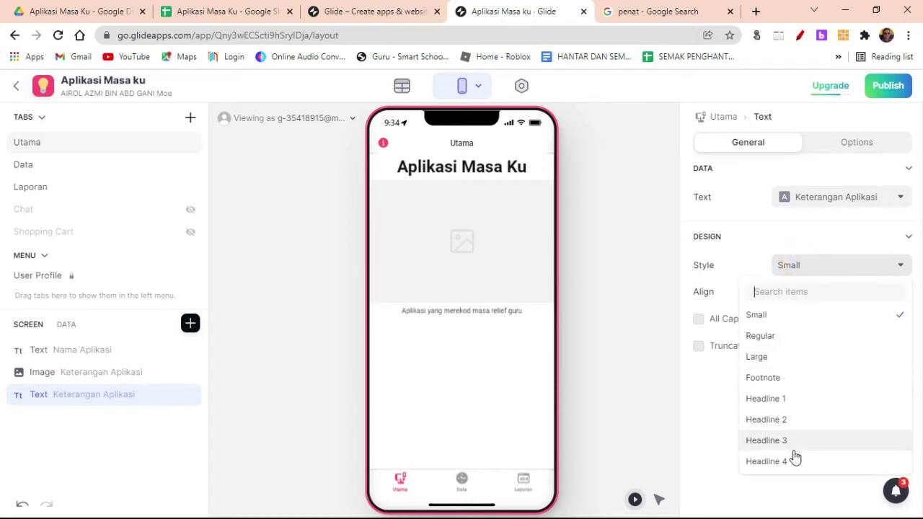
pyautogui.click(784, 379)
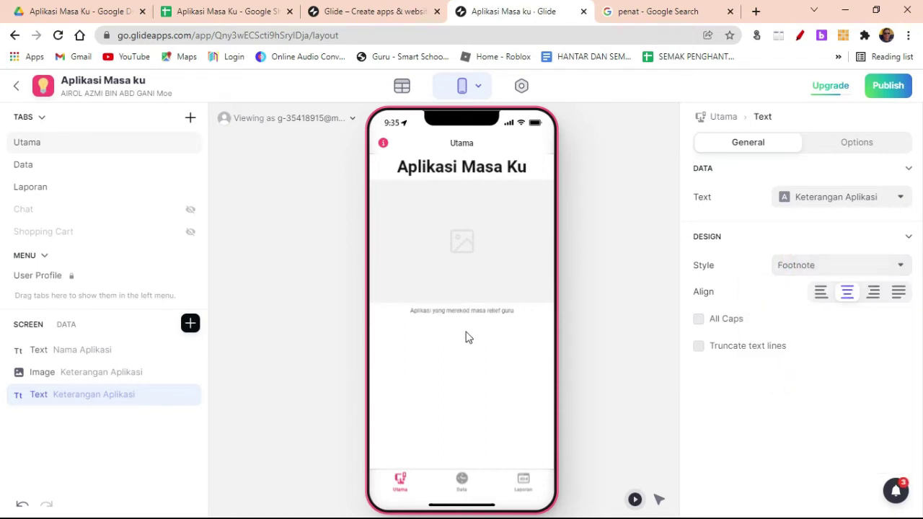
# Step: Add a Separator component below the Keterangan Aplikasi text on the Utama screen
pyautogui.moveTo(139, 397)
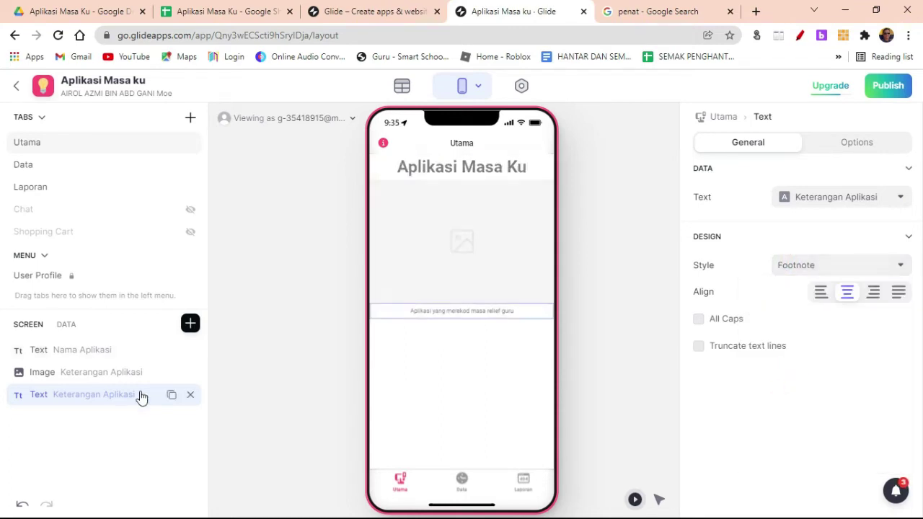
pyautogui.click(191, 324)
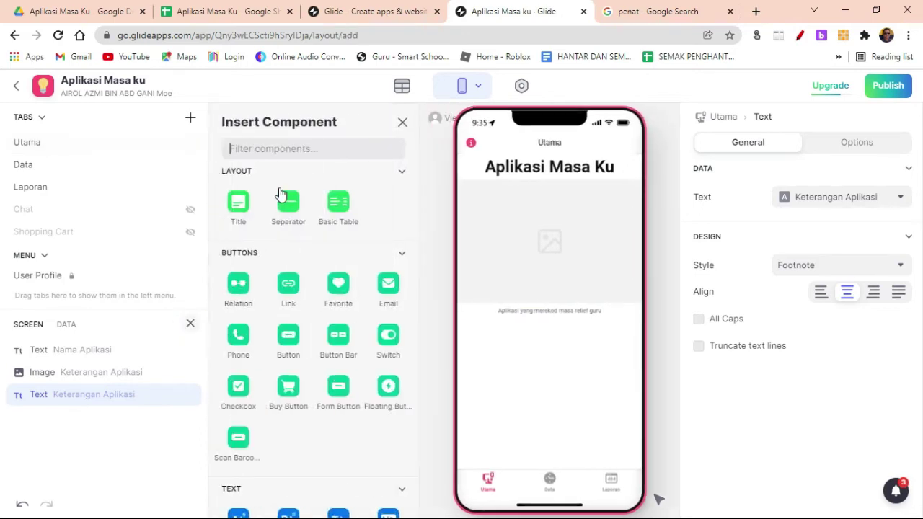
pyautogui.click(288, 204)
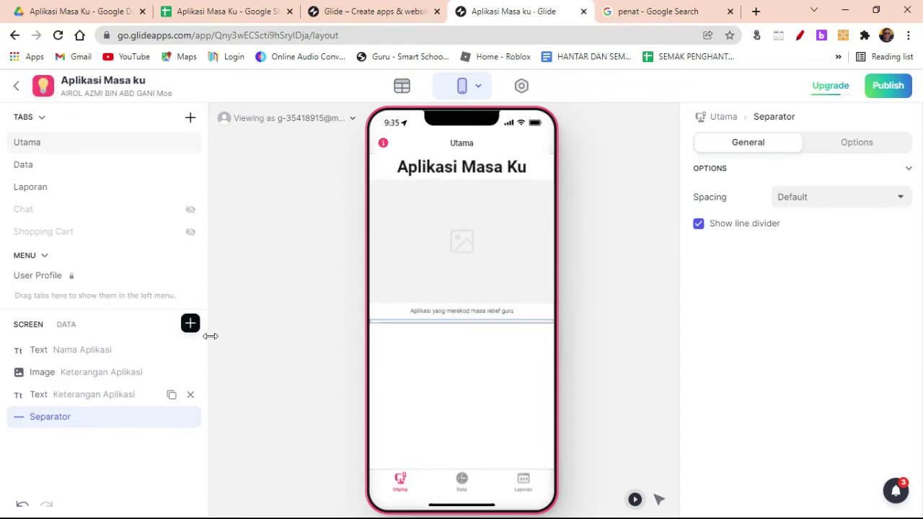
# Step: Add a Text component below the separator, showing Tajuk 2 with centered alignment
pyautogui.click(190, 324)
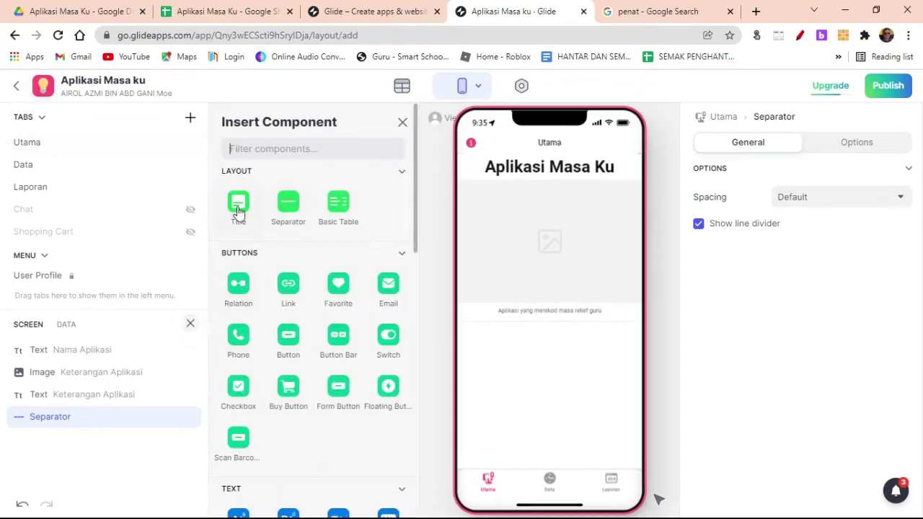
pyautogui.click(254, 149)
pyautogui.write('text')
pyautogui.click(339, 285)
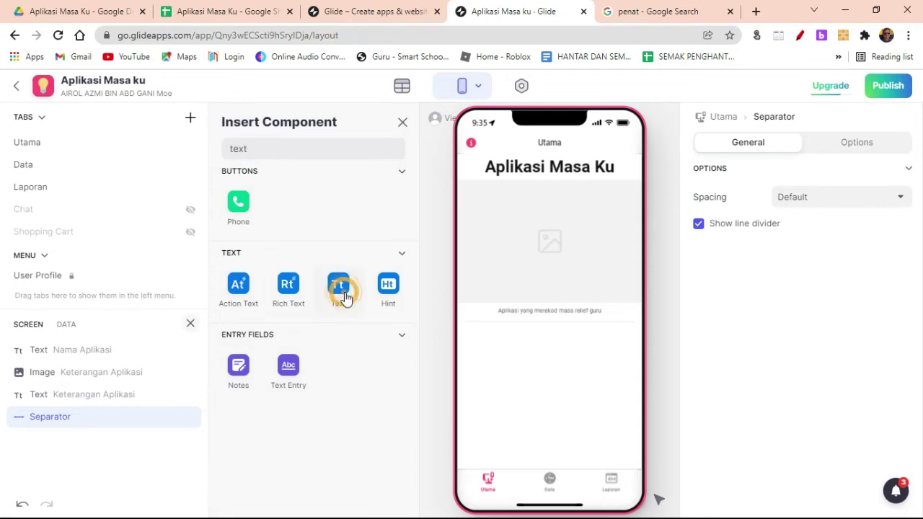
pyautogui.click(817, 203)
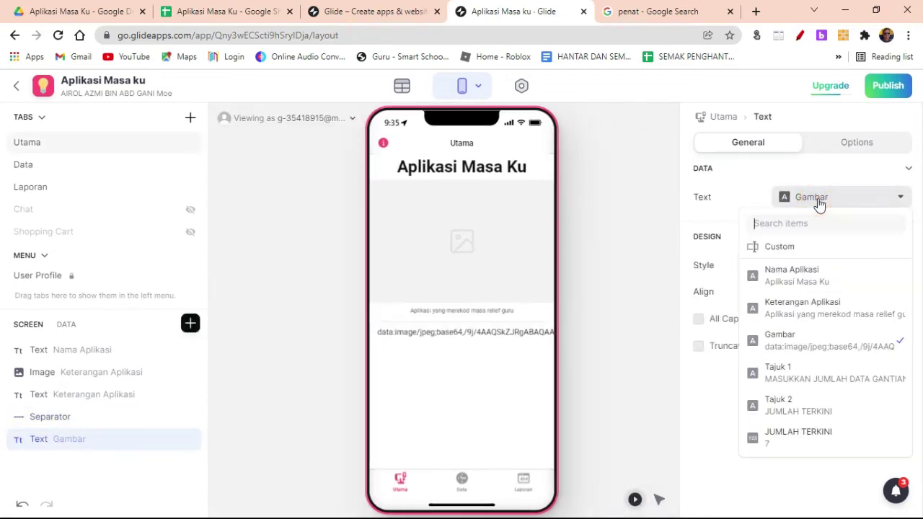
pyautogui.click(805, 410)
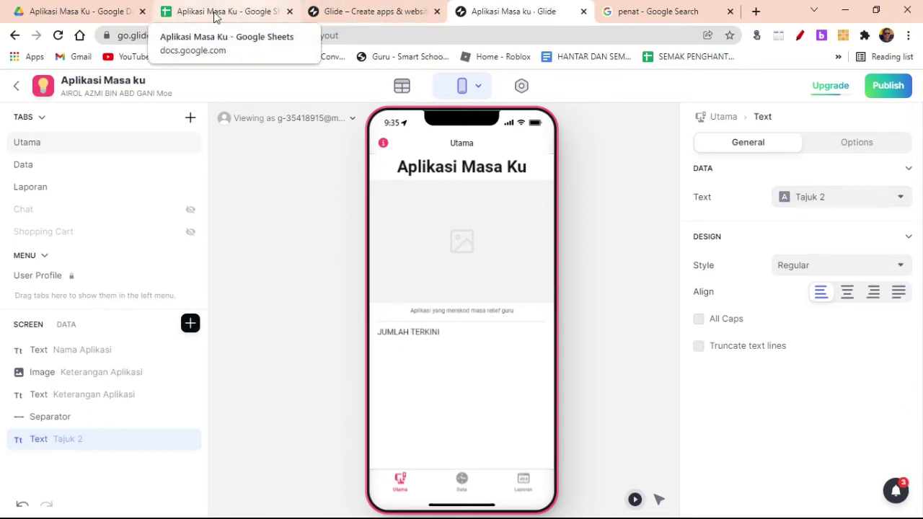
pyautogui.click(847, 292)
# Step: Delete the Tajuk 1 column from the Utama sheet in Google Sheets and return to the Glide editor
pyautogui.click(249, 10)
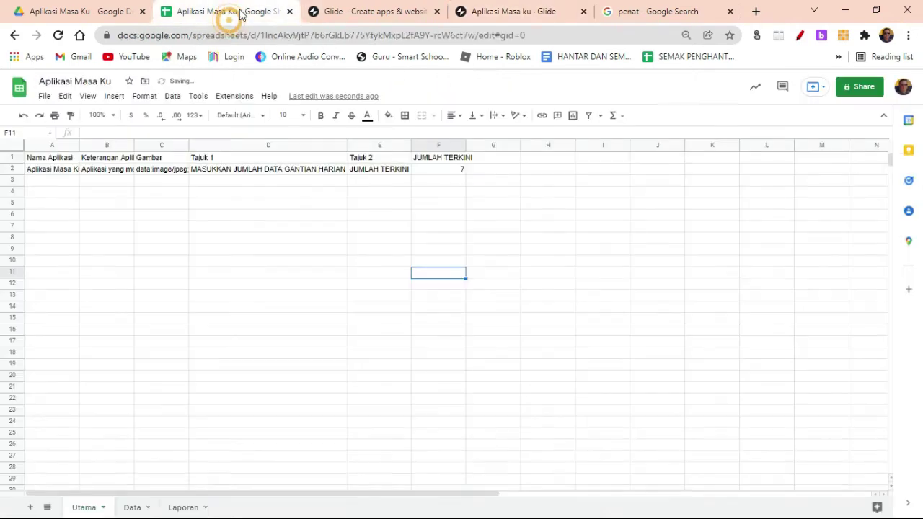
pyautogui.click(258, 216)
pyautogui.click(292, 173)
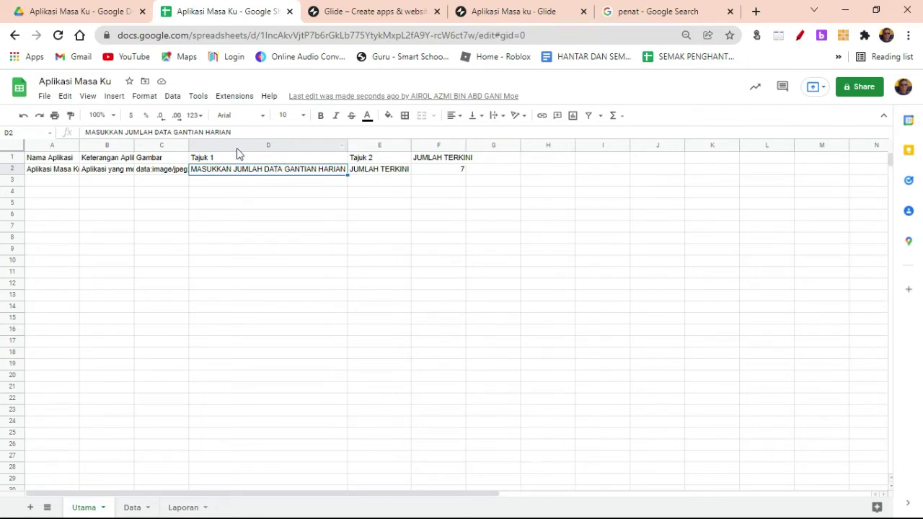
pyautogui.click(263, 149)
pyautogui.rightClick(261, 147)
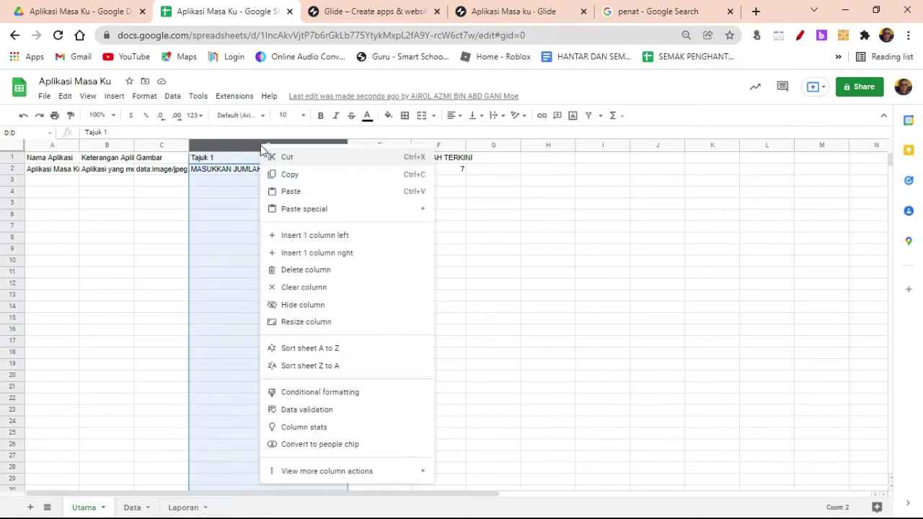
pyautogui.click(318, 268)
pyautogui.moveTo(268, 204); pyautogui.dragTo(289, 216)
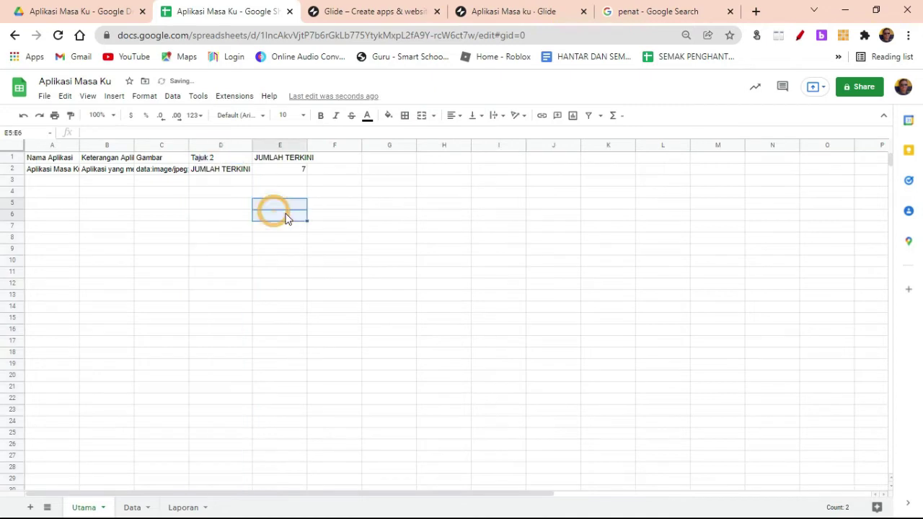
pyautogui.click(237, 173)
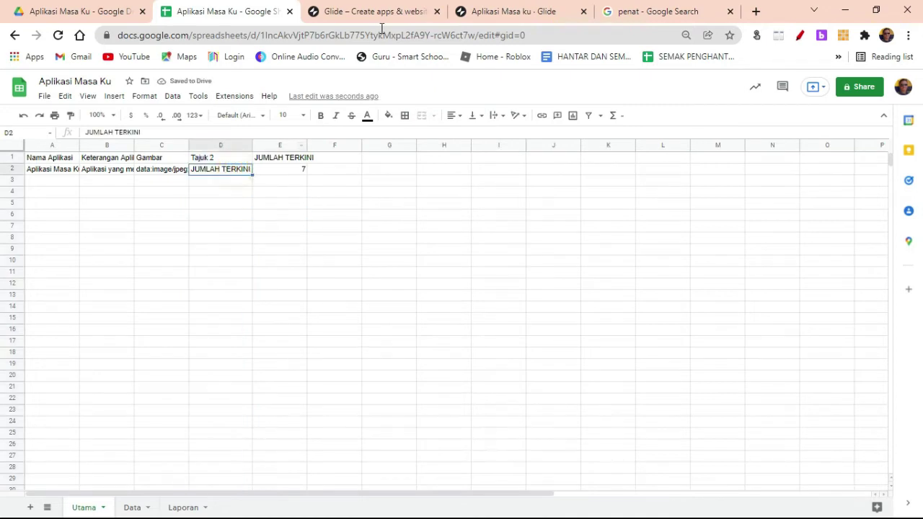
pyautogui.click(504, 11)
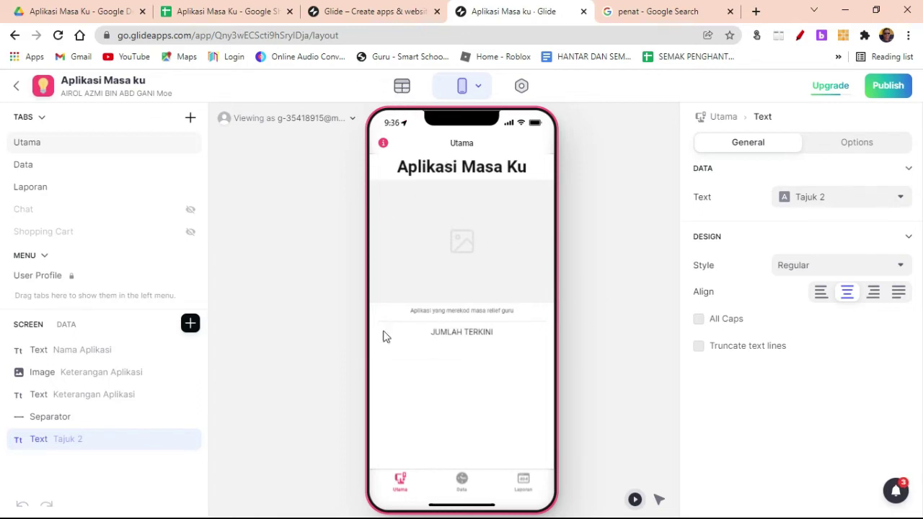
pyautogui.moveTo(113, 447)
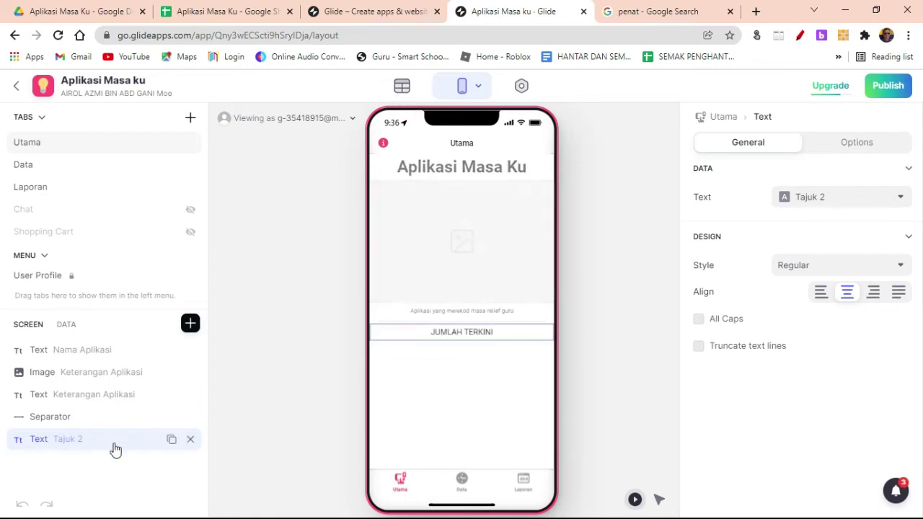
# Step: Duplicate the Tajuk 2 text component and set the copy to show the JUMLAH TERKINI column
pyautogui.click(171, 441)
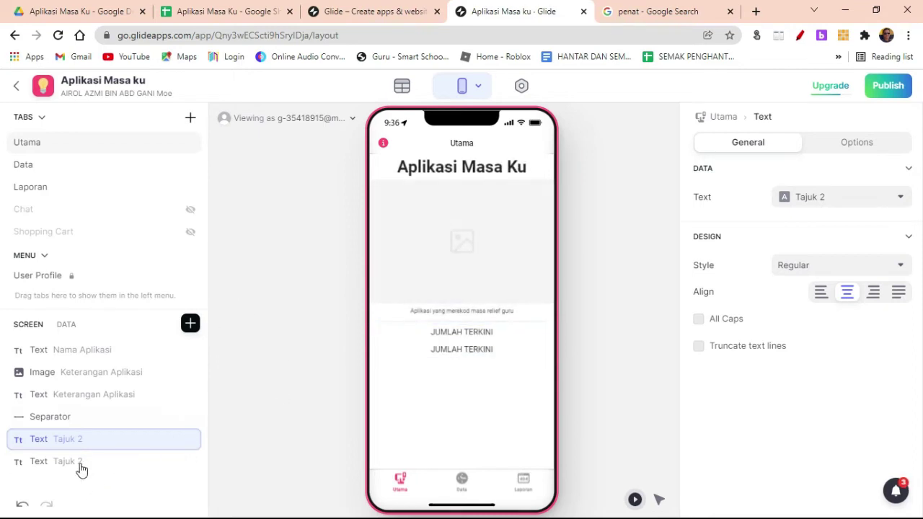
pyautogui.click(83, 460)
pyautogui.click(813, 199)
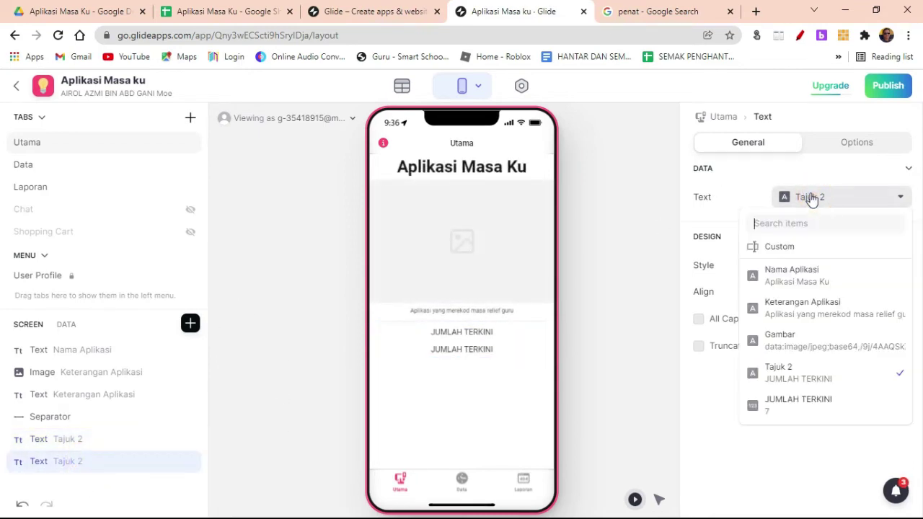
pyautogui.click(797, 408)
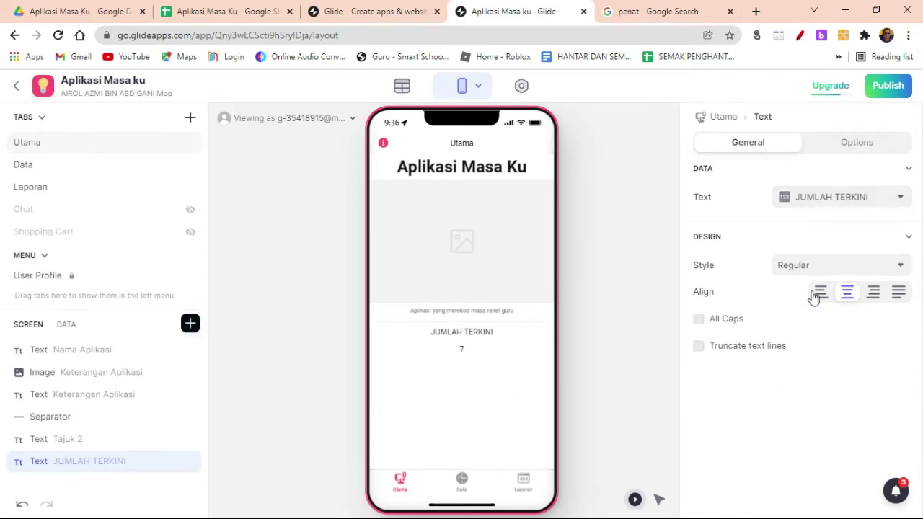
# Step: Set the JUMLAH TERKINI number's text style to Headline 1, trying Headline 4 for comparison
pyautogui.click(808, 267)
pyautogui.click(796, 407)
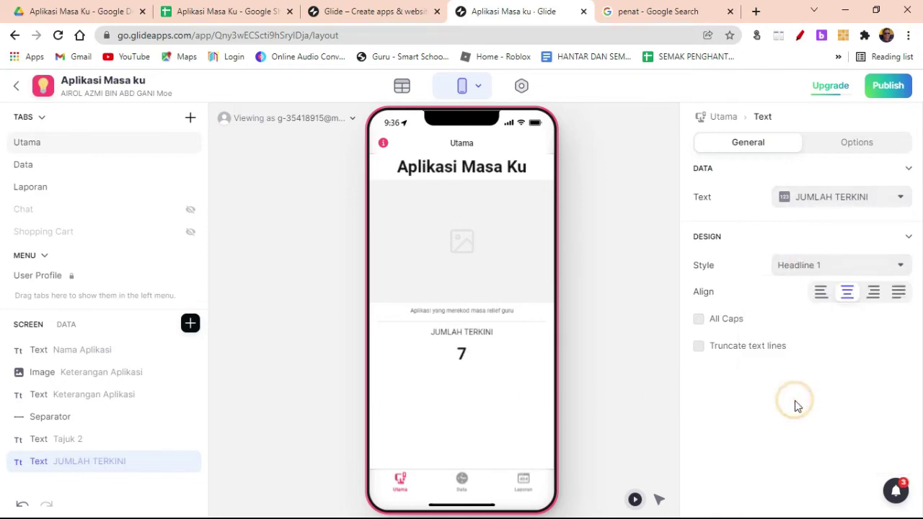
pyautogui.click(844, 268)
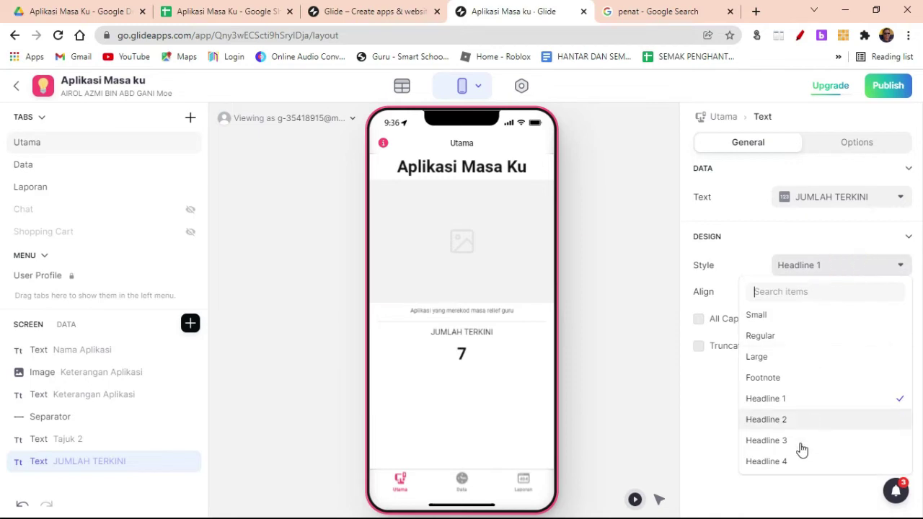
pyautogui.click(795, 459)
pyautogui.click(844, 268)
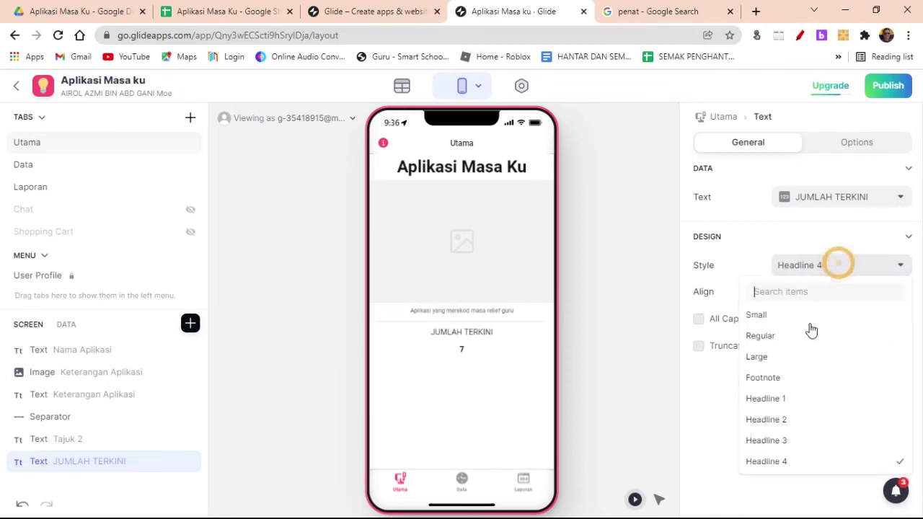
pyautogui.click(806, 407)
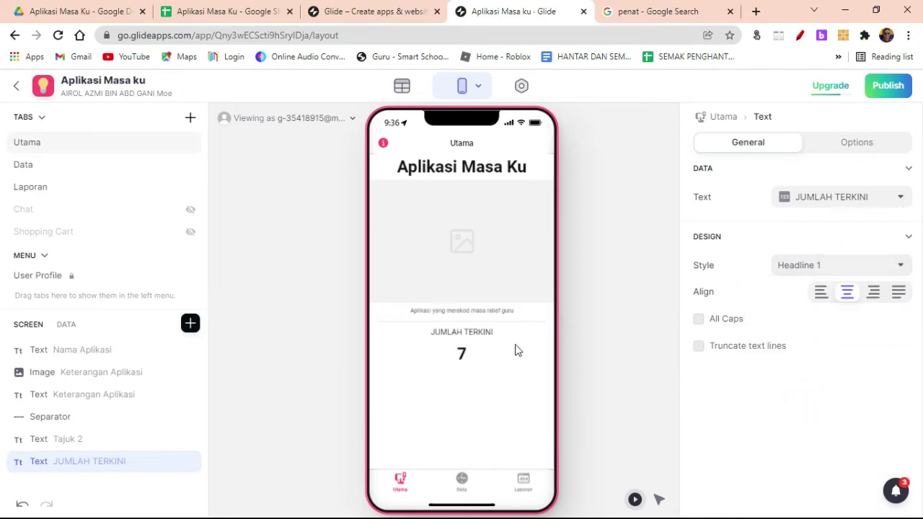
# Step: Set the Tajuk 2 text style to Headline 1 and add a Separator component below the JUMLAH TERKINI number
pyautogui.click(81, 439)
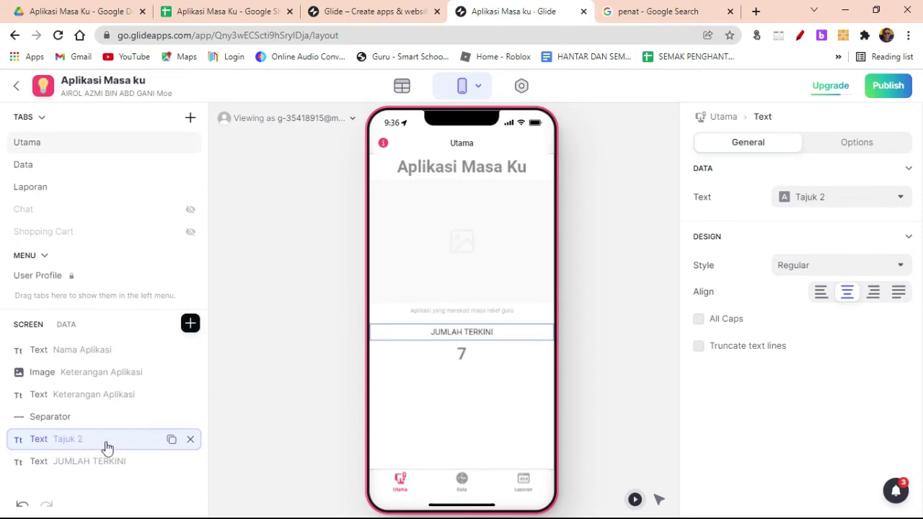
pyautogui.click(792, 267)
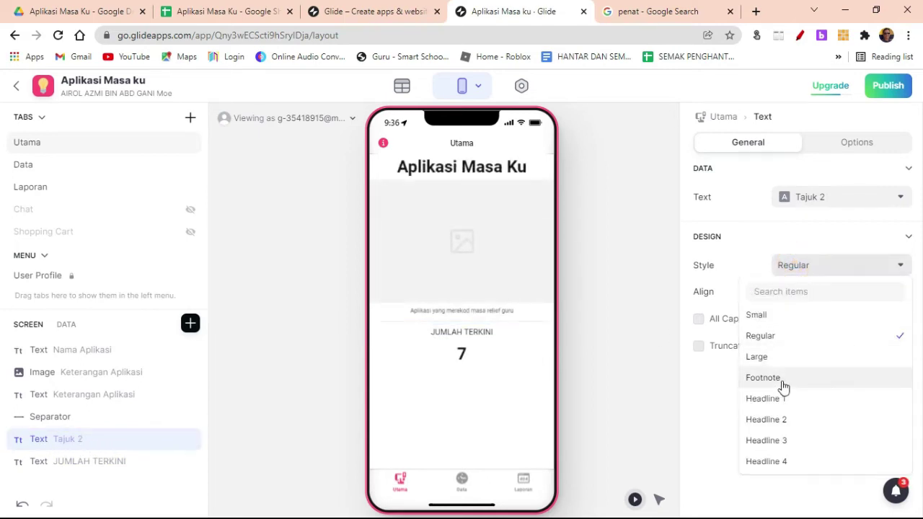
pyautogui.click(786, 398)
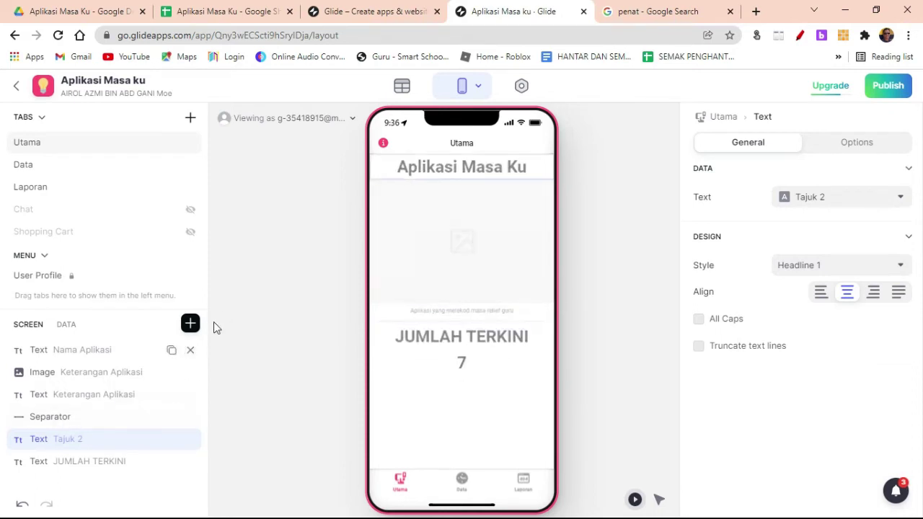
pyautogui.click(190, 325)
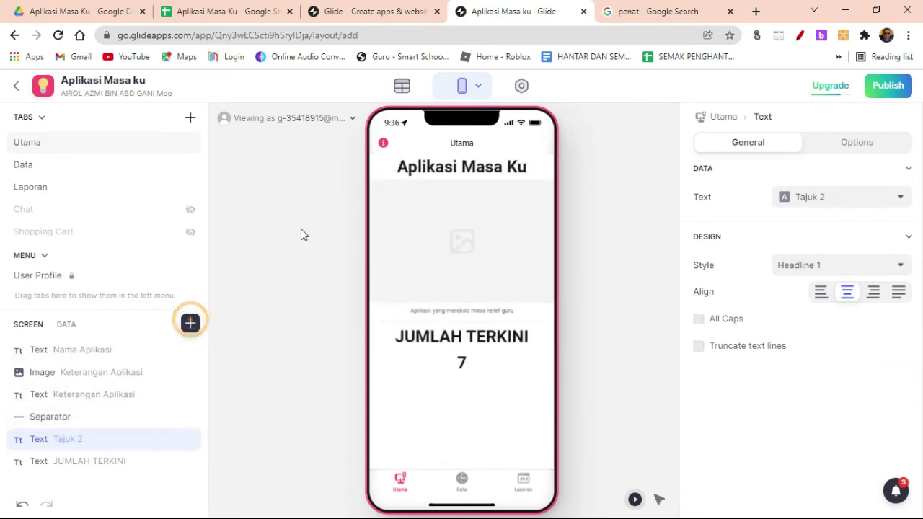
pyautogui.click(278, 211)
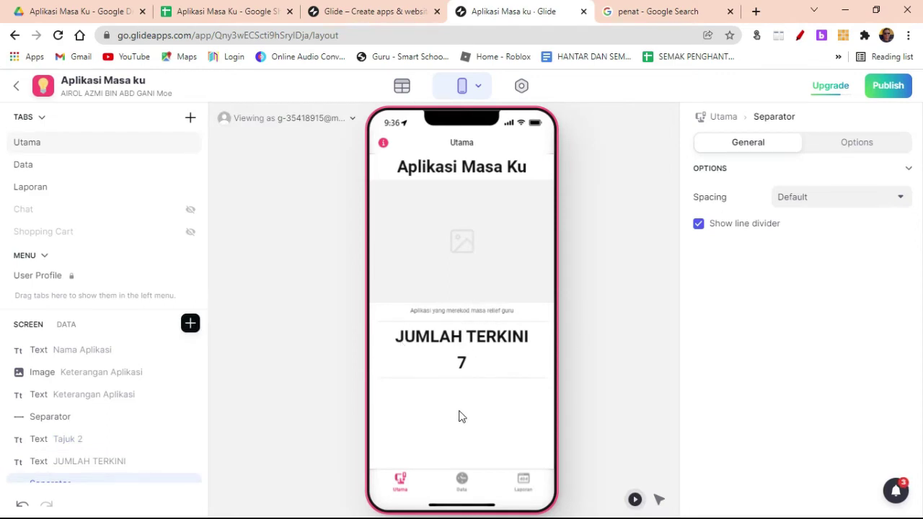
# Step: Move the Data and Laporan tabs into the app's side menu and reopen the Utama screen
pyautogui.click(55, 168)
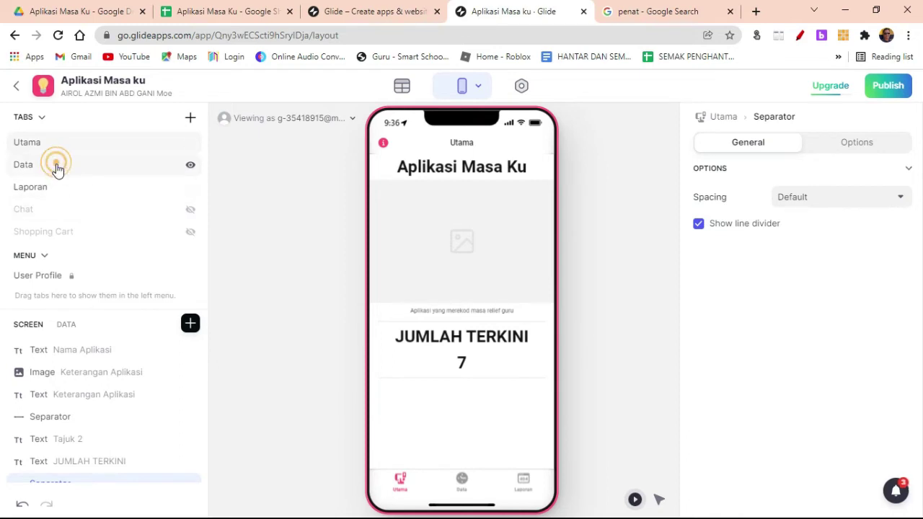
pyautogui.moveTo(74, 175); pyautogui.dragTo(79, 286)
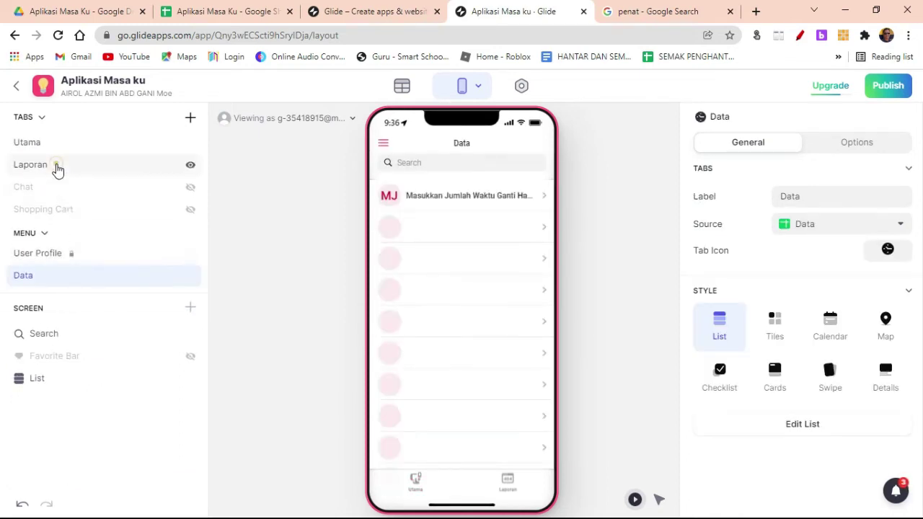
pyautogui.moveTo(57, 168); pyautogui.dragTo(53, 295)
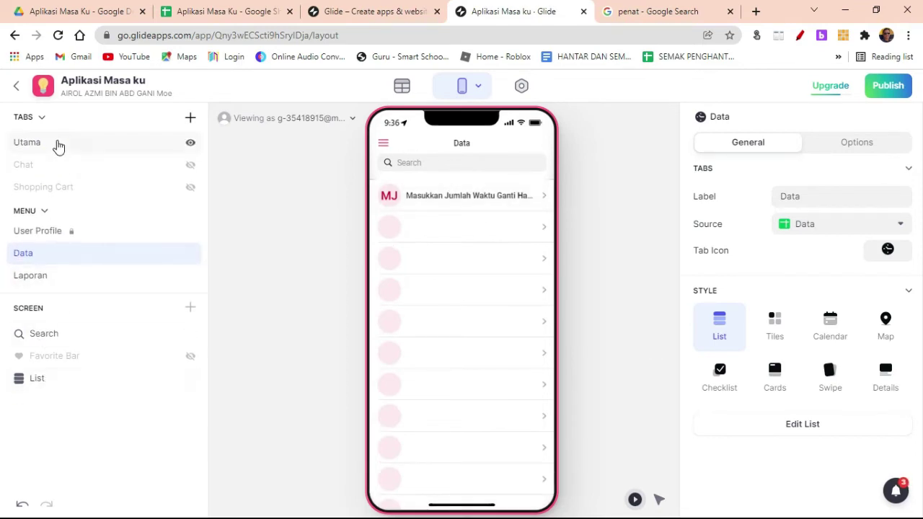
pyautogui.click(98, 148)
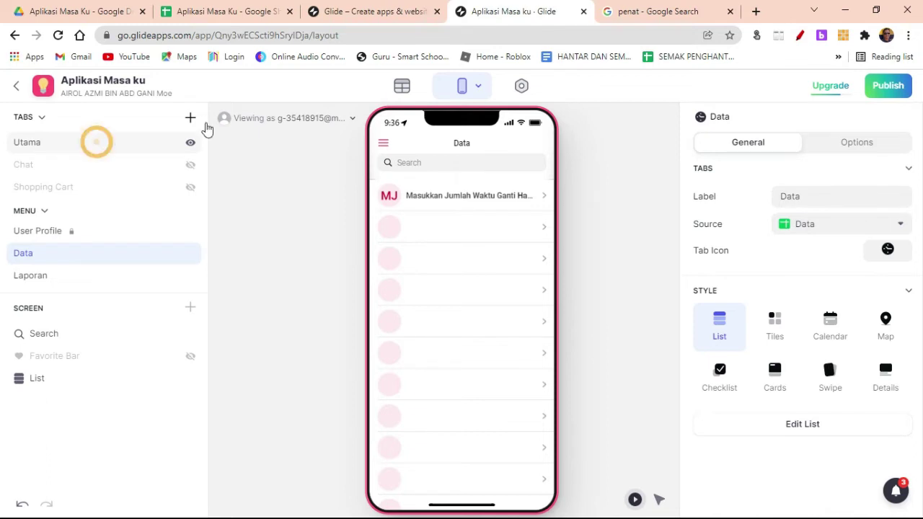
pyautogui.click(224, 11)
pyautogui.click(305, 252)
pyautogui.click(346, 157)
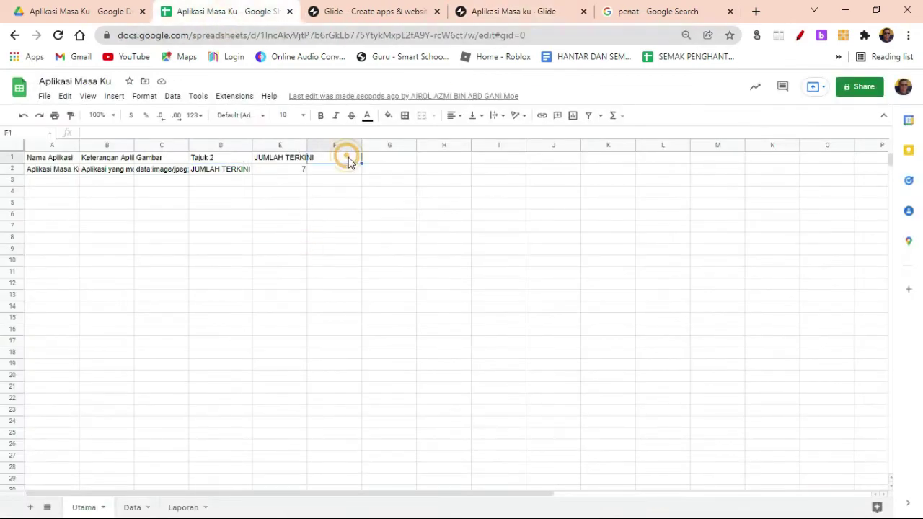
pyautogui.write('Taju')
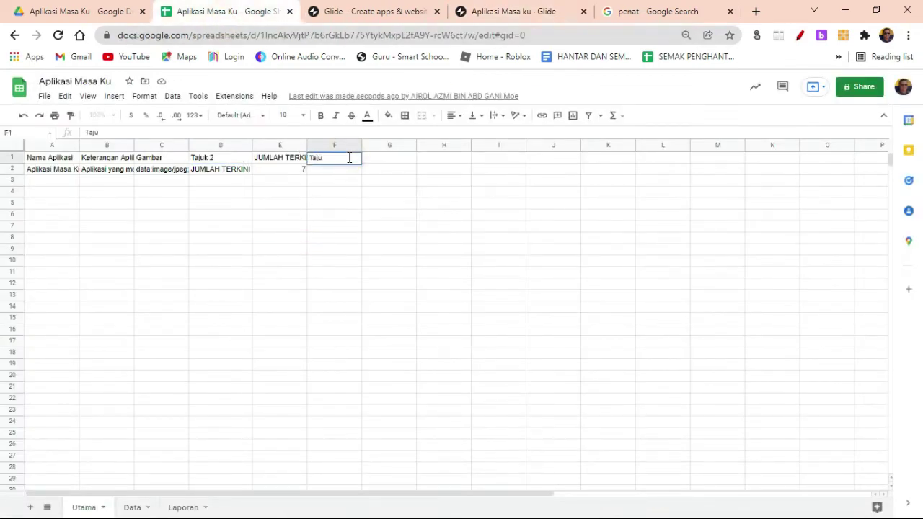
pyautogui.write('k 1')
pyautogui.press('Return')
pyautogui.write('Masukkan Data')
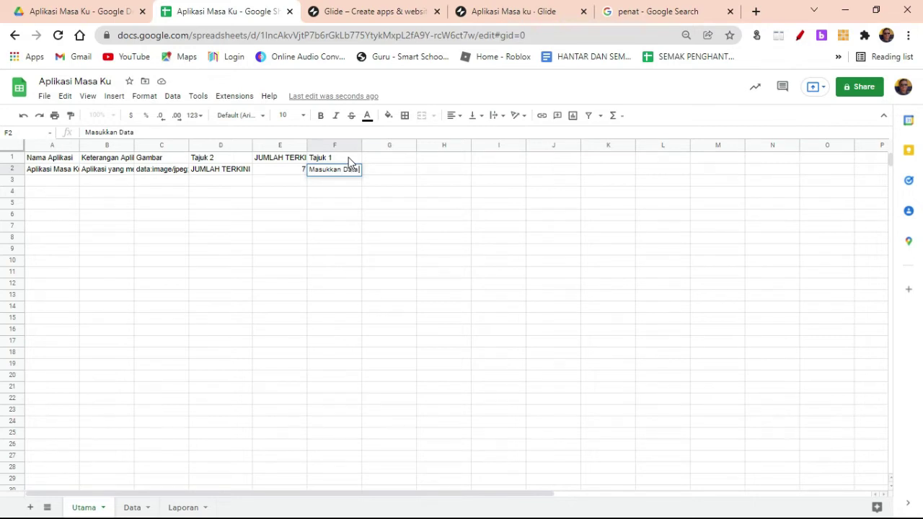
pyautogui.press('BackSpace')
pyautogui.press('BackSpace')
pyautogui.press('BackSpace')
pyautogui.press('BackSpace')
pyautogui.press('BackSpace')
pyautogui.press('BackSpace')
pyautogui.press('BackSpace')
pyautogui.press('BackSpace')
pyautogui.press('BackSpace')
pyautogui.press('BackSpace')
pyautogui.press('BackSpace')
pyautogui.press('BackSpace')
pyautogui.press('BackSpace')
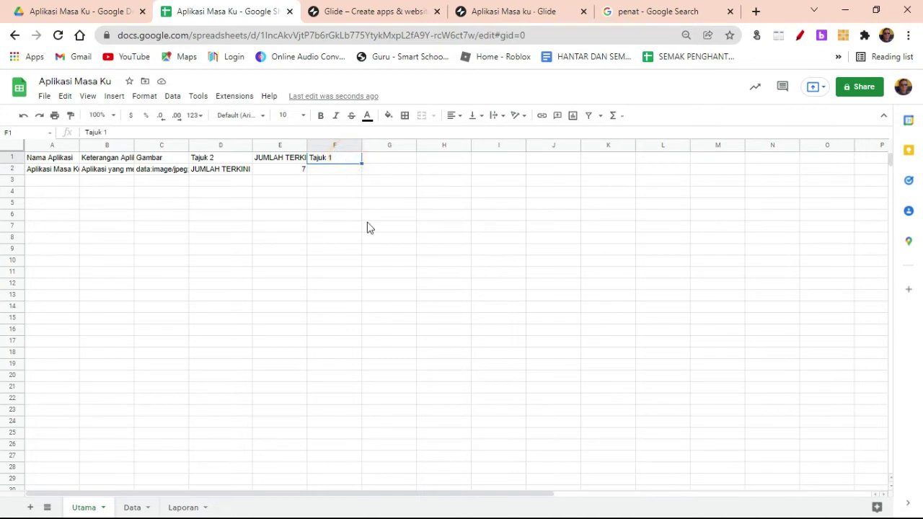
pyautogui.press('Delete')
pyautogui.click(350, 275)
pyautogui.click(513, 11)
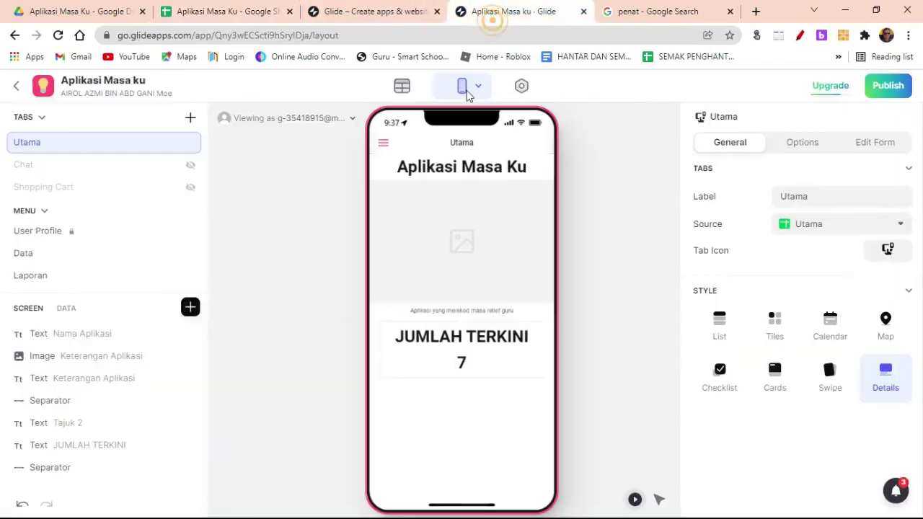
# Step: Add a Button Bar to the Utama screen, titling the left button Masukkan data and the right button Laporan
pyautogui.click(189, 309)
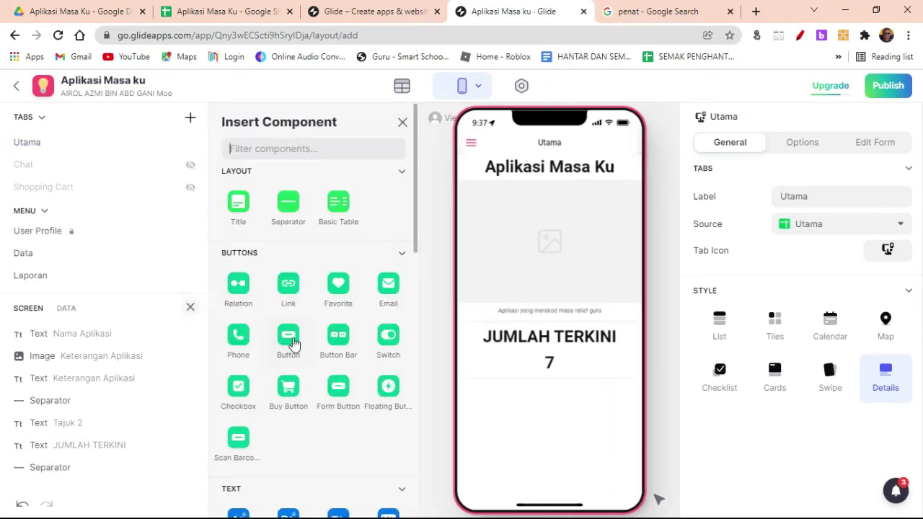
pyautogui.click(338, 340)
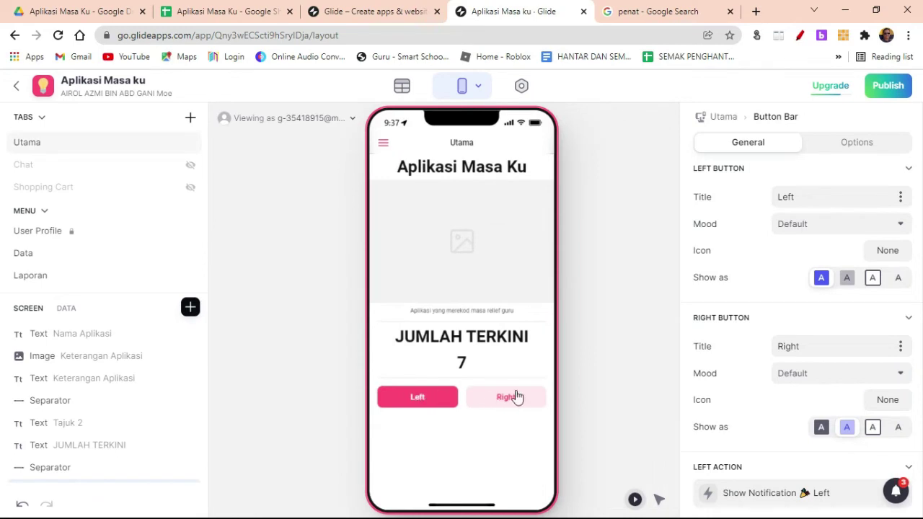
pyautogui.doubleClick(803, 197)
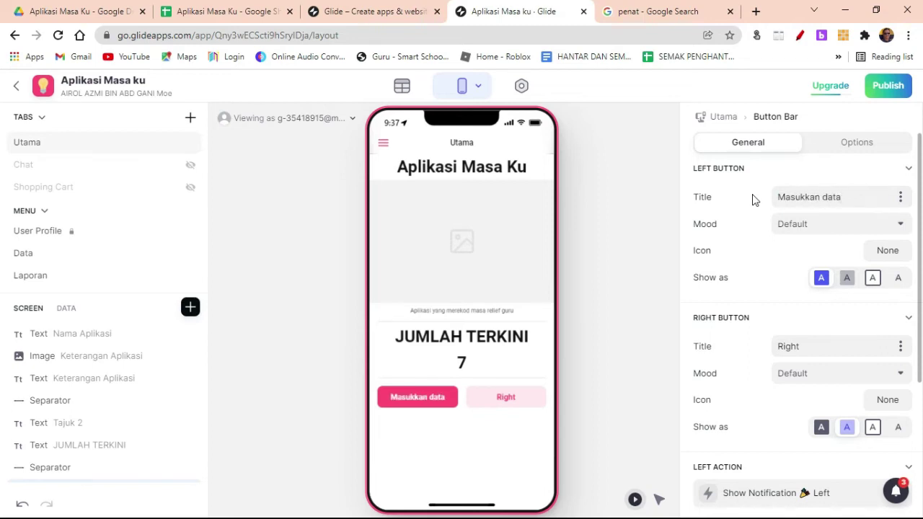
pyautogui.doubleClick(819, 347)
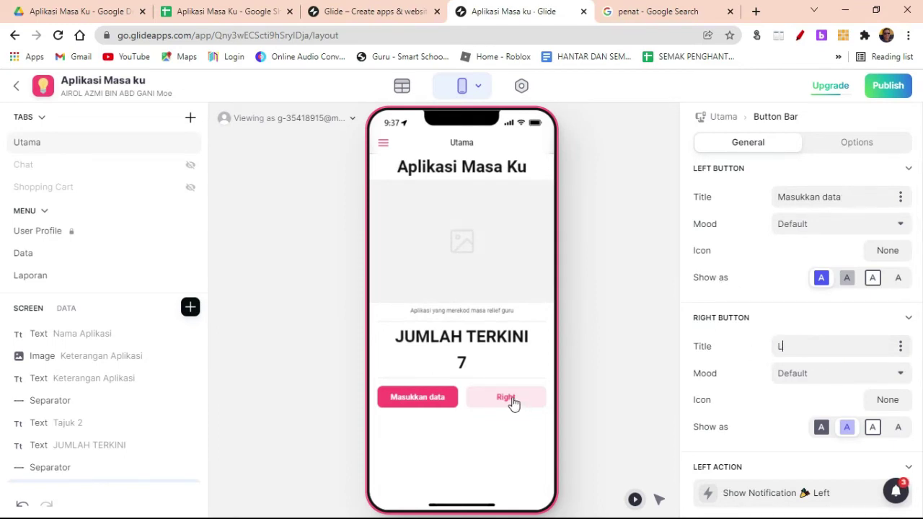
pyautogui.click(478, 245)
pyautogui.click(473, 236)
# Step: Switch to the Google Images results for penat and copy the link address of the first image, the bottle cover
pyautogui.click(626, 13)
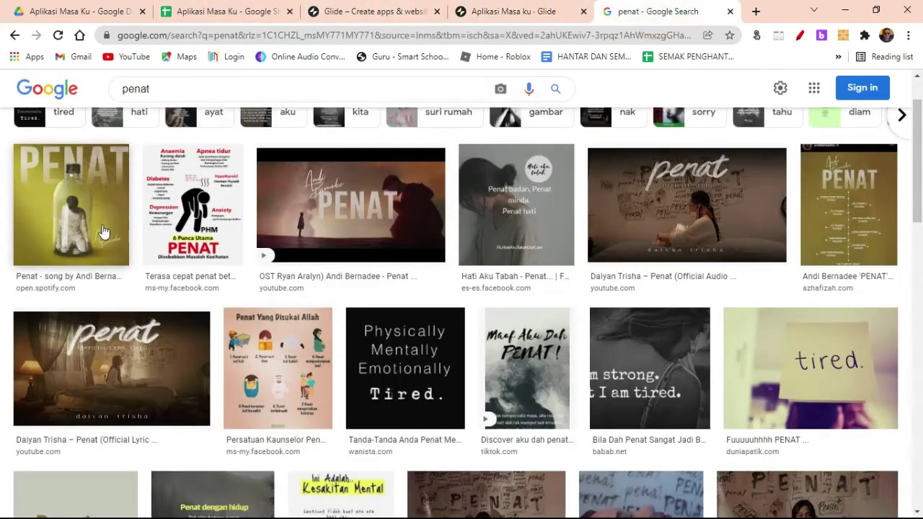
pyautogui.rightClick(67, 206)
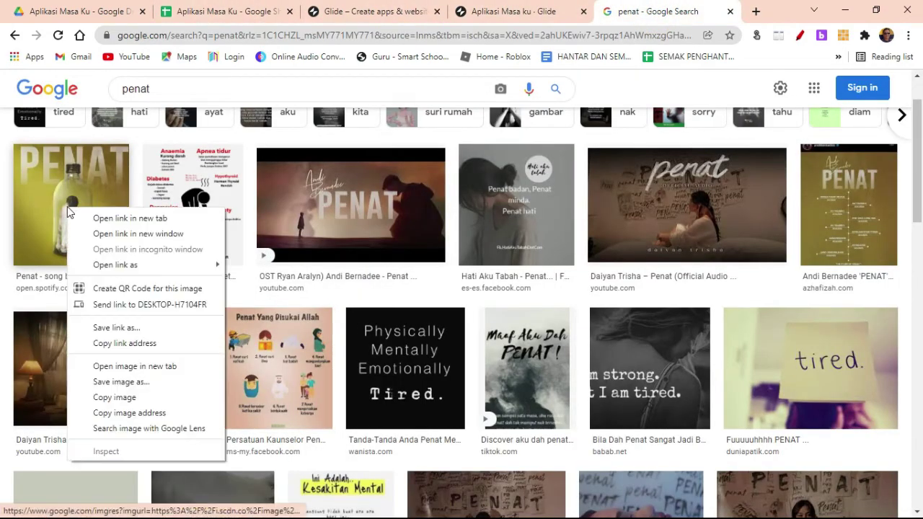
pyautogui.click(142, 344)
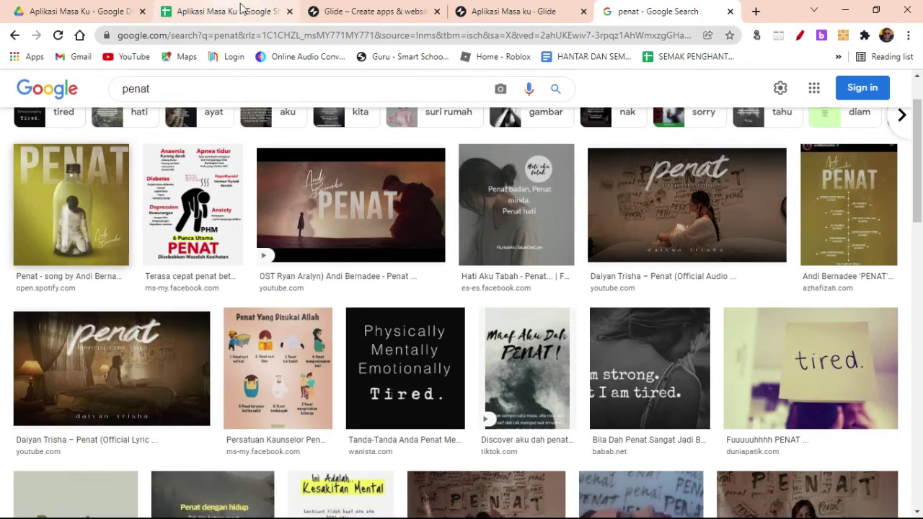
# Step: Paste the copied link into cell C2 under Gambar on the Utama sheet in Google Sheets, and return to the Glide editor
pyautogui.click(238, 19)
pyautogui.click(156, 176)
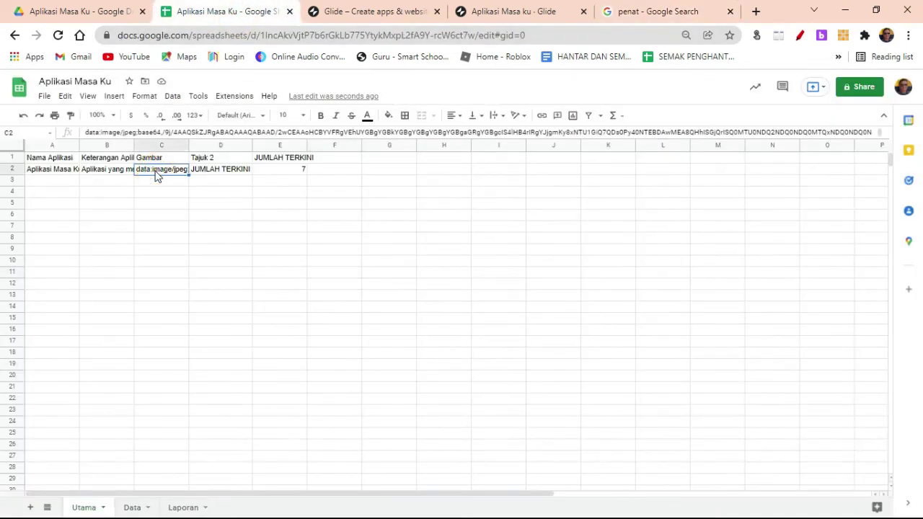
pyautogui.hotkey('ctrl', 'v')
pyautogui.click(197, 241)
pyautogui.click(505, 13)
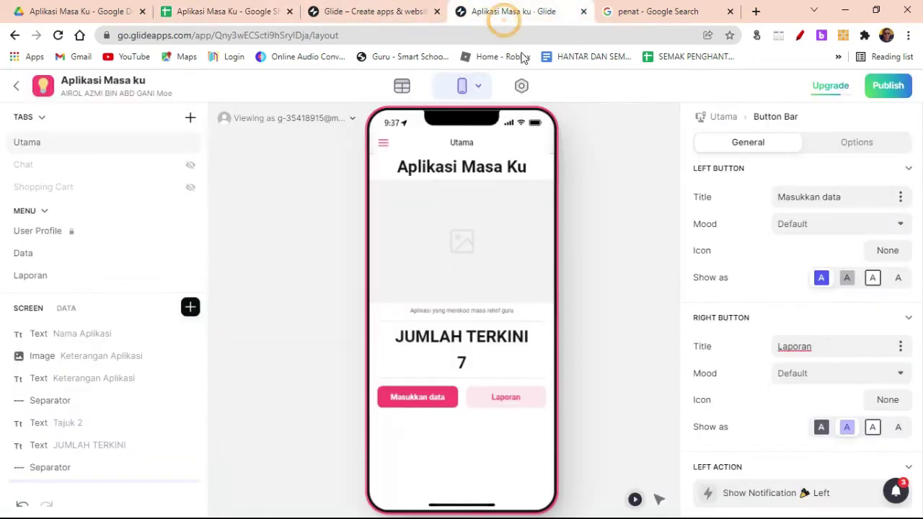
pyautogui.click(384, 85)
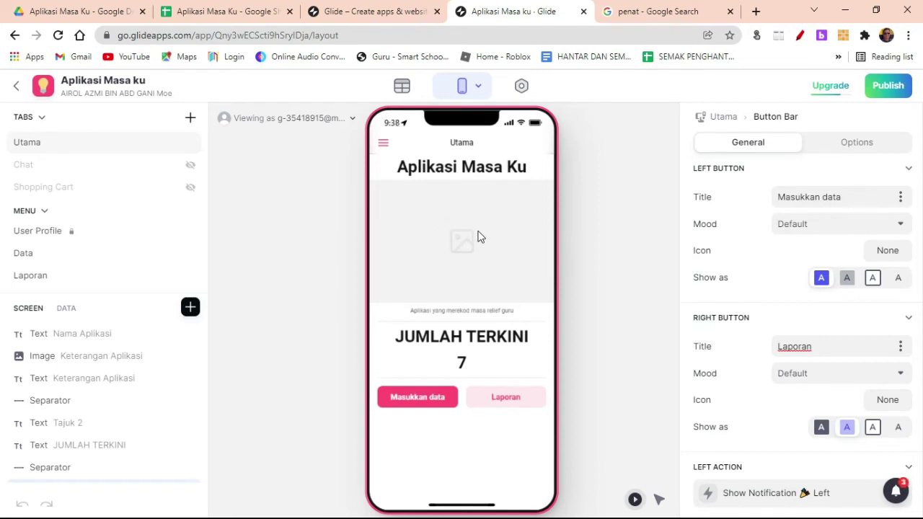
# Step: Set the Keterangan Aplikasi description's text style to Regular, trying Large first
pyautogui.click(96, 380)
pyautogui.click(836, 265)
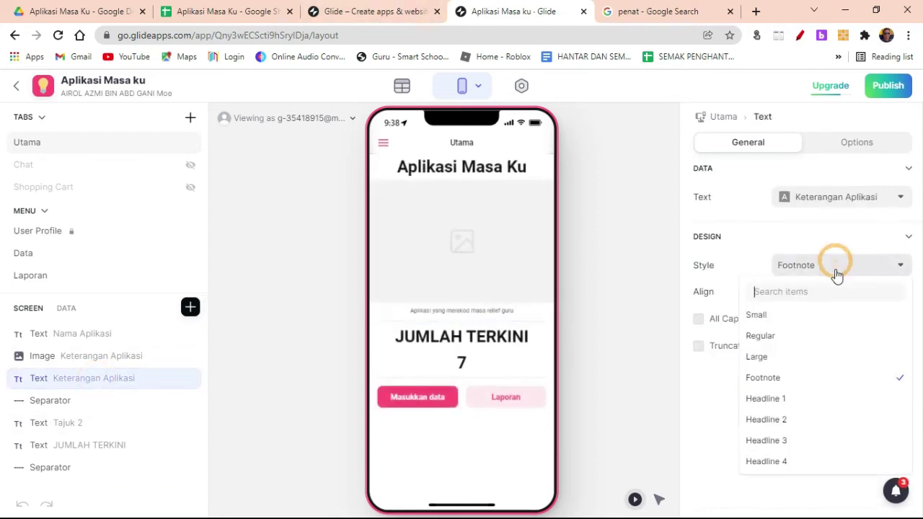
pyautogui.click(796, 360)
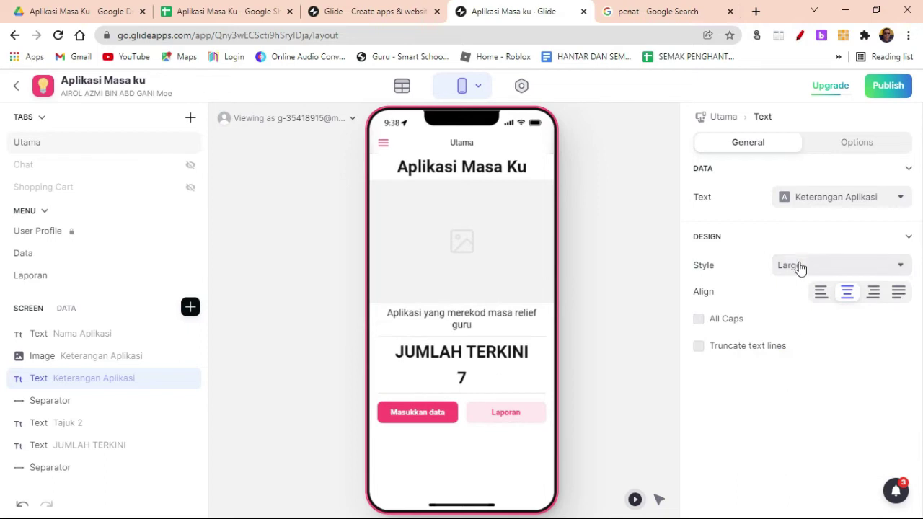
pyautogui.click(800, 266)
pyautogui.click(805, 339)
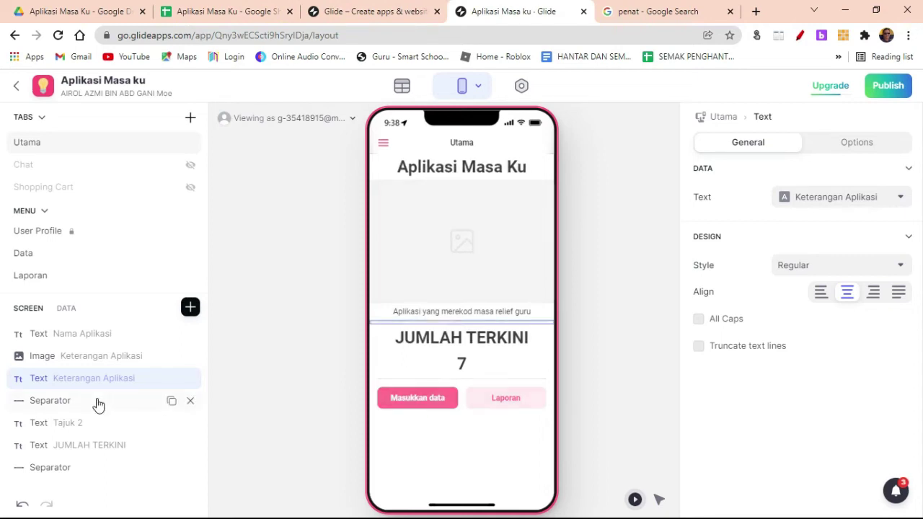
# Step: Set the Button Bar's left action, for the Masukkan data button, to Go to Tab with Data as the target
pyautogui.click(66, 469)
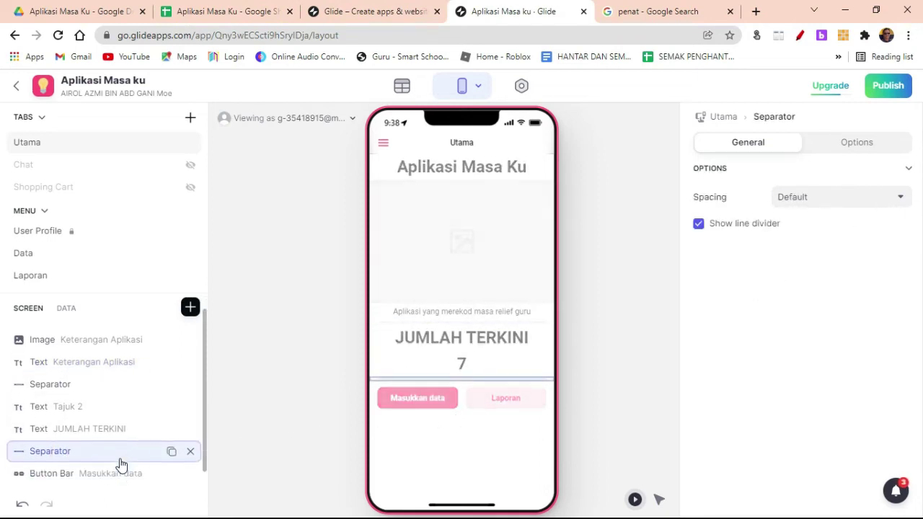
pyautogui.click(93, 463)
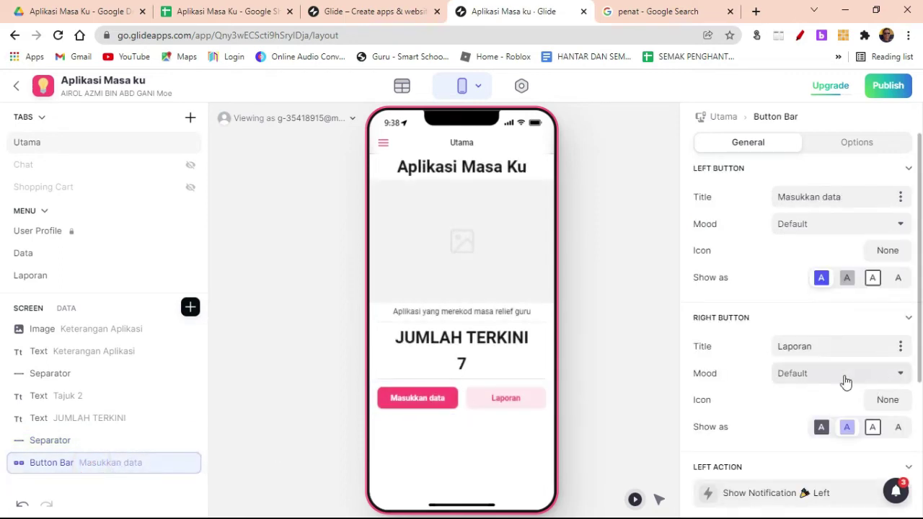
pyautogui.scroll(-2, 844, 375)
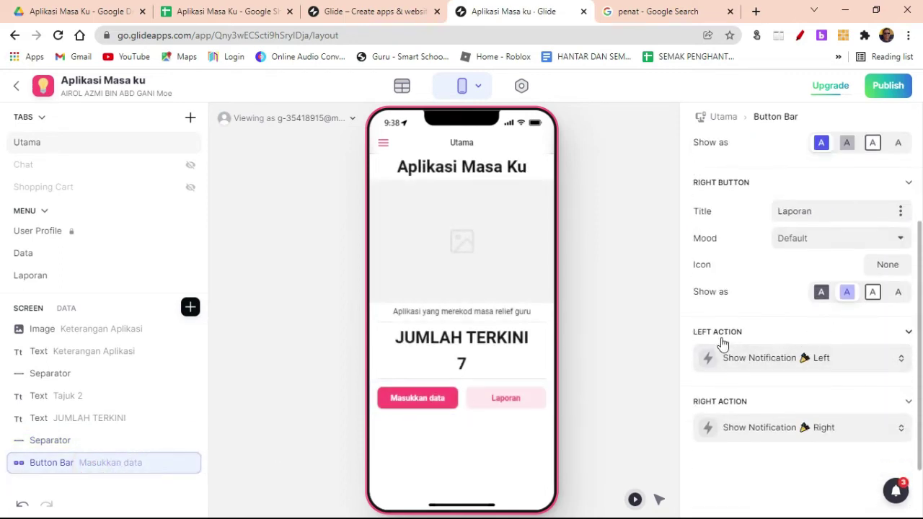
pyautogui.click(784, 359)
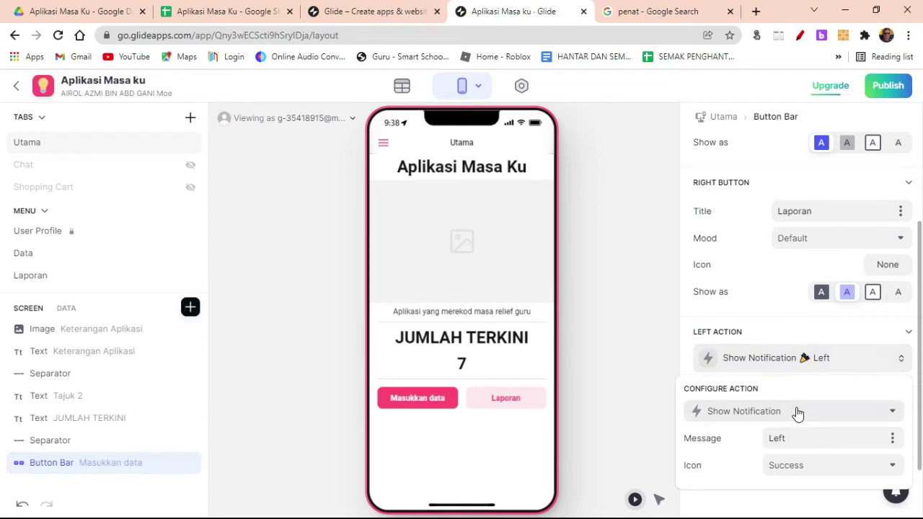
pyautogui.click(893, 411)
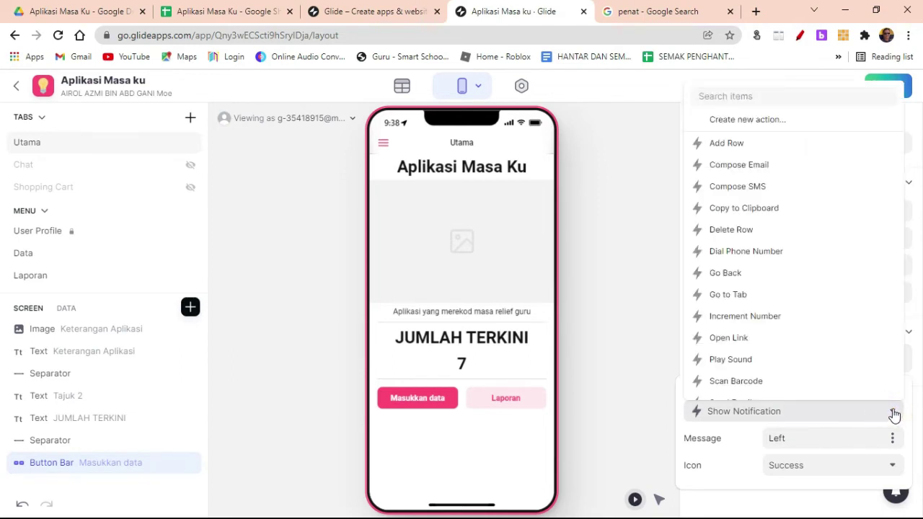
pyautogui.click(769, 294)
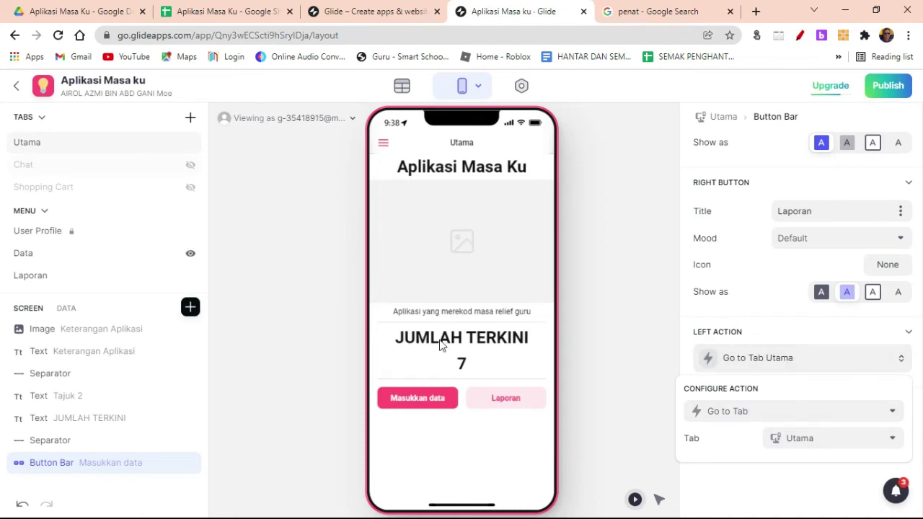
pyautogui.click(829, 439)
pyautogui.click(797, 396)
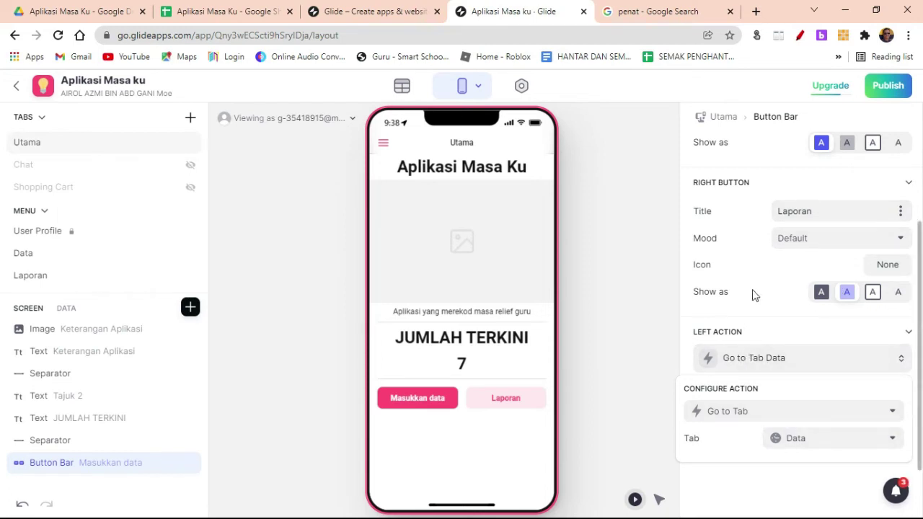
pyautogui.scroll(2, 815, 252)
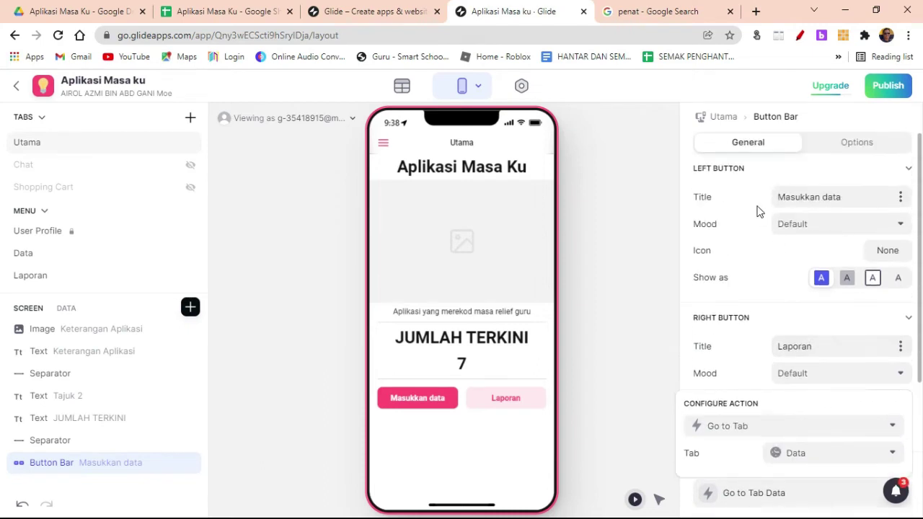
pyautogui.scroll(-1, 714, 342)
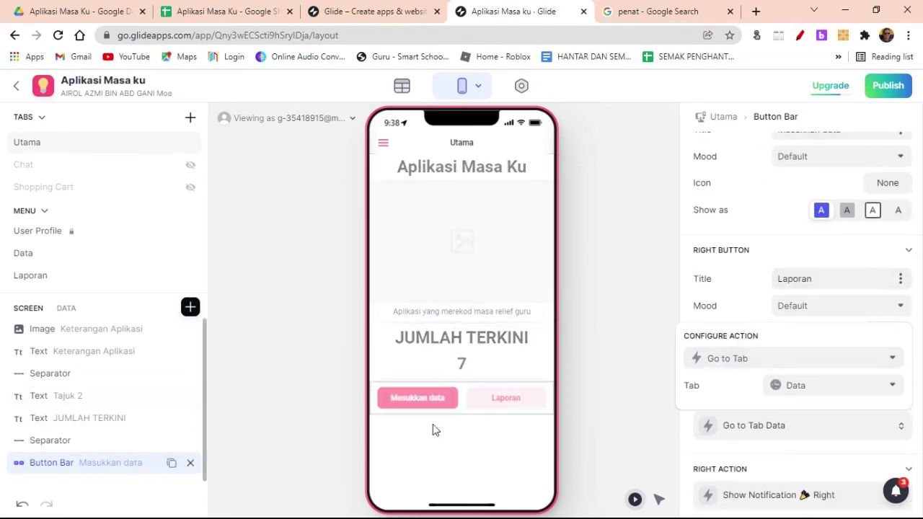
# Step: Test the Masukkan data button in the phone preview and go back to the Utama screen
pyautogui.click(103, 463)
pyautogui.scroll(-2, 822, 390)
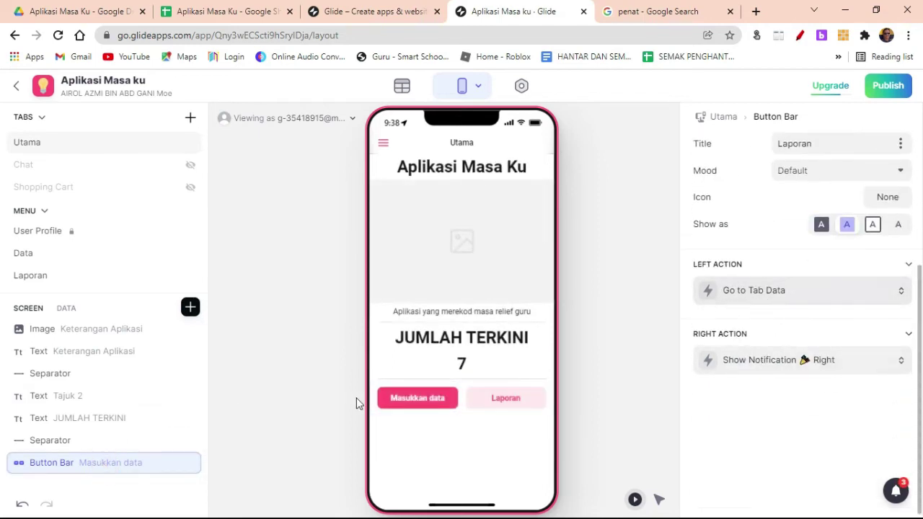
pyautogui.click(431, 404)
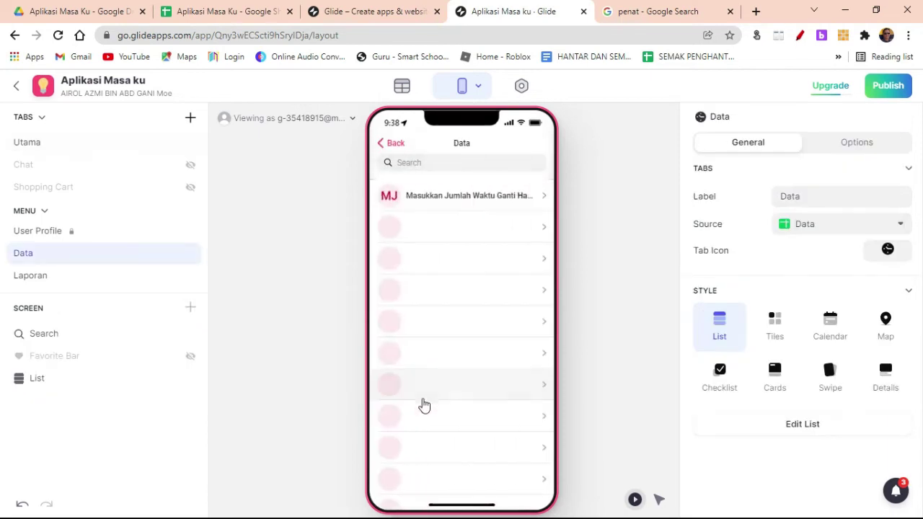
pyautogui.click(390, 144)
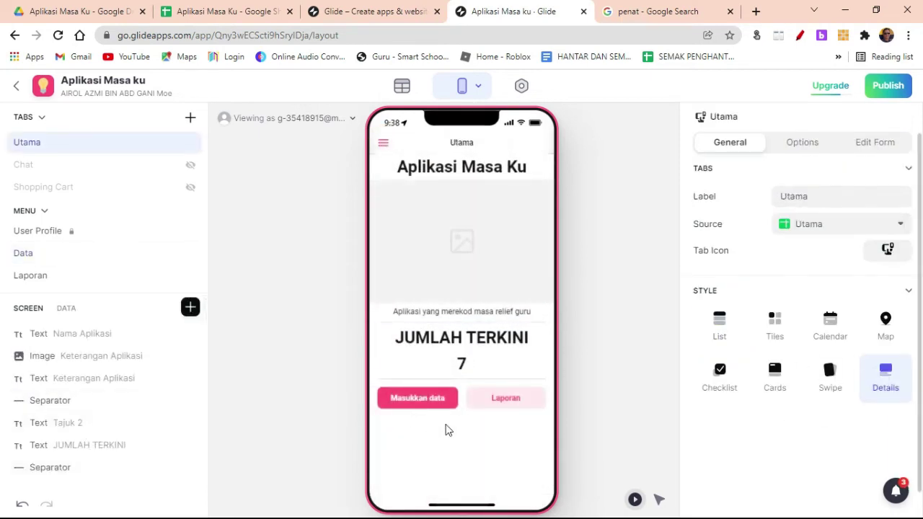
# Step: Set the Button Bar's right action, for the Laporan button, to Go to Tab with Laporan as the target
pyautogui.scroll(-1, 108, 462)
pyautogui.click(103, 465)
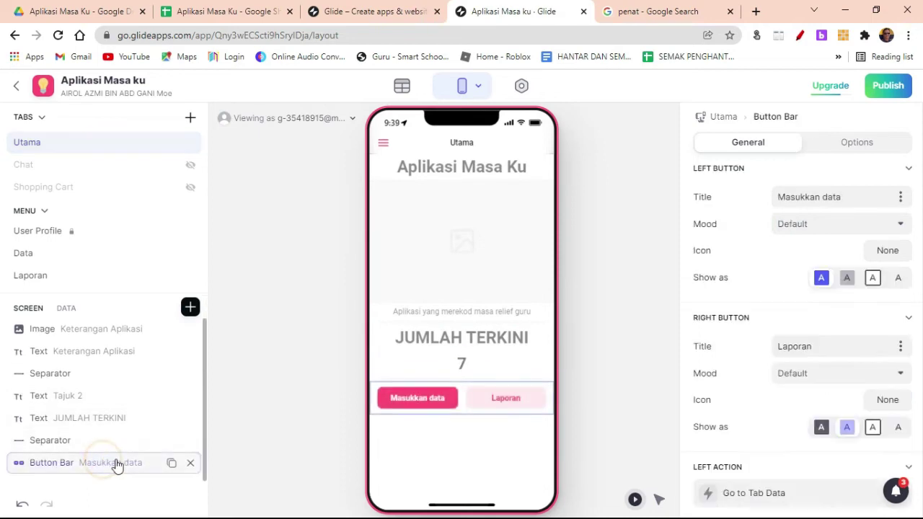
pyautogui.click(61, 144)
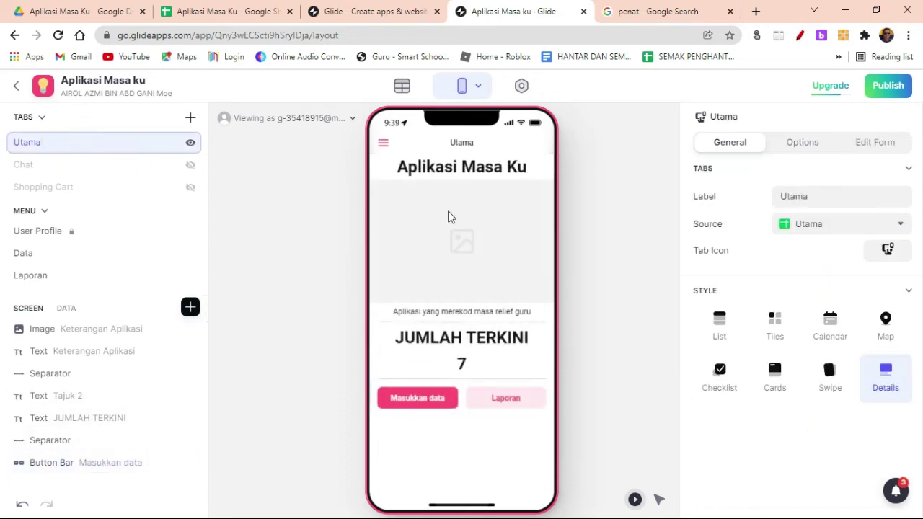
pyautogui.click(99, 465)
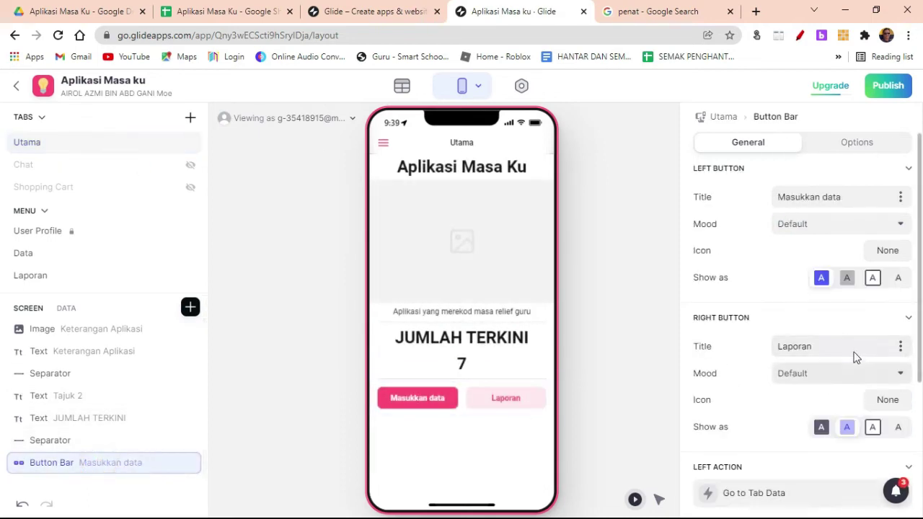
pyautogui.scroll(-3, 800, 370)
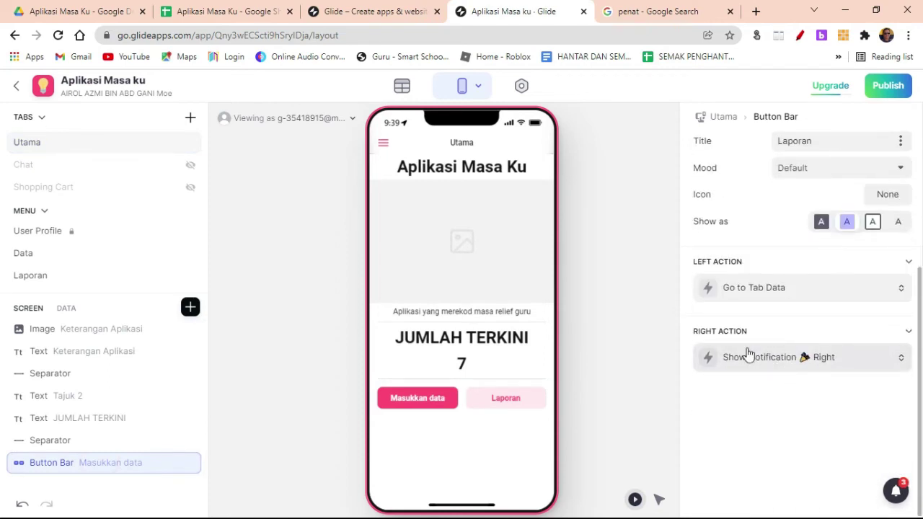
pyautogui.click(794, 358)
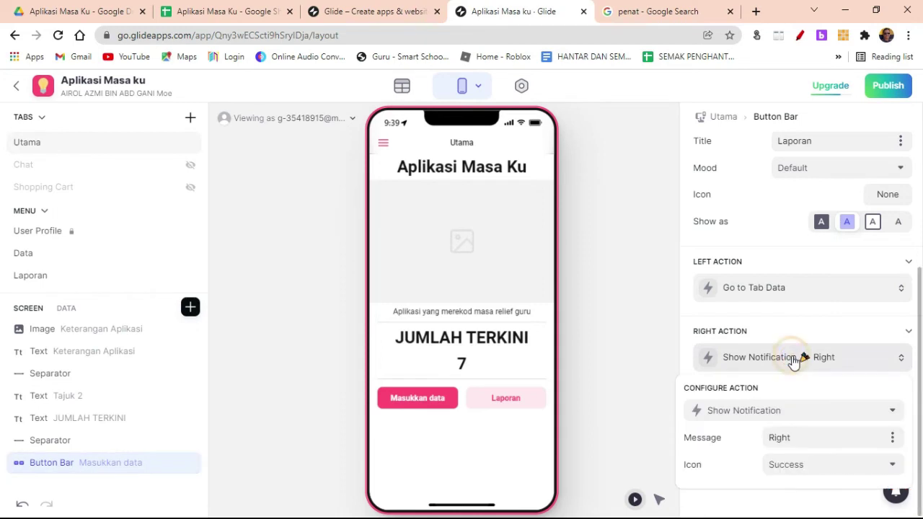
pyautogui.click(834, 411)
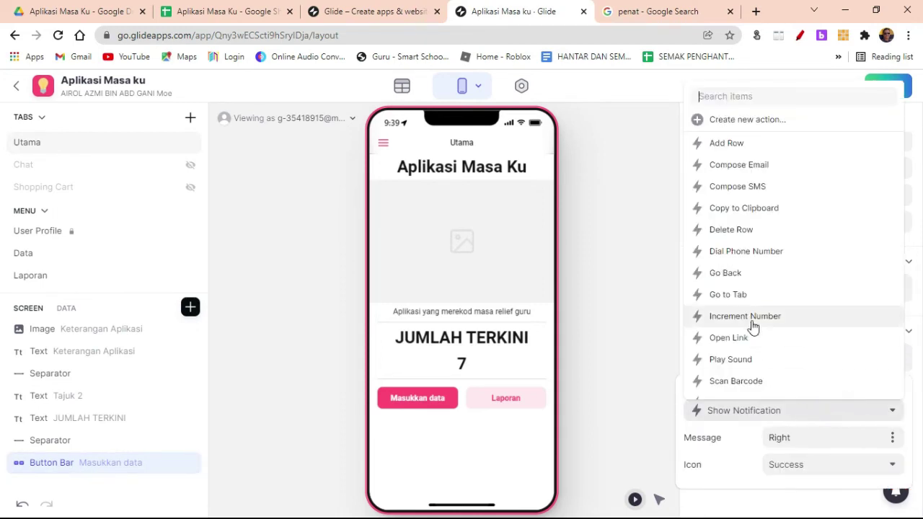
pyautogui.click(748, 297)
pyautogui.click(813, 438)
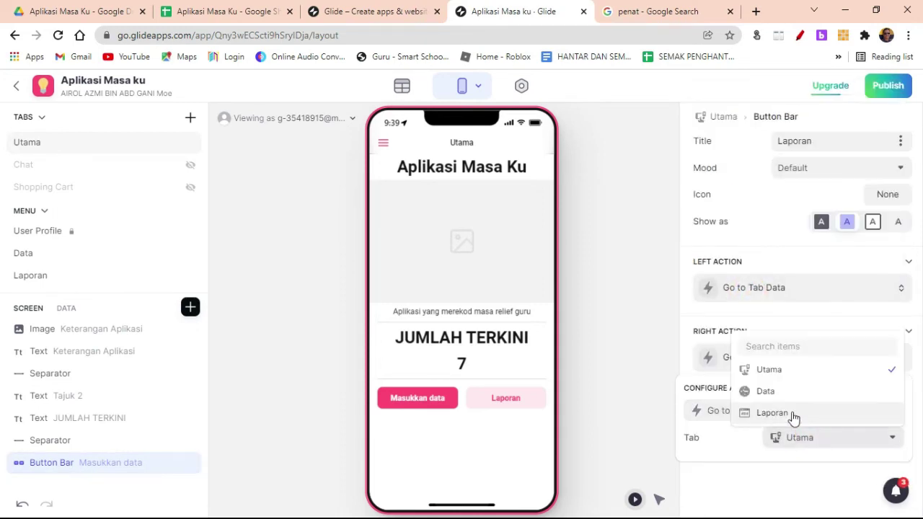
pyautogui.click(794, 414)
# Step: Test both the Laporan and Masukkan data buttons in the phone preview, returning to Utama after each
pyautogui.click(507, 398)
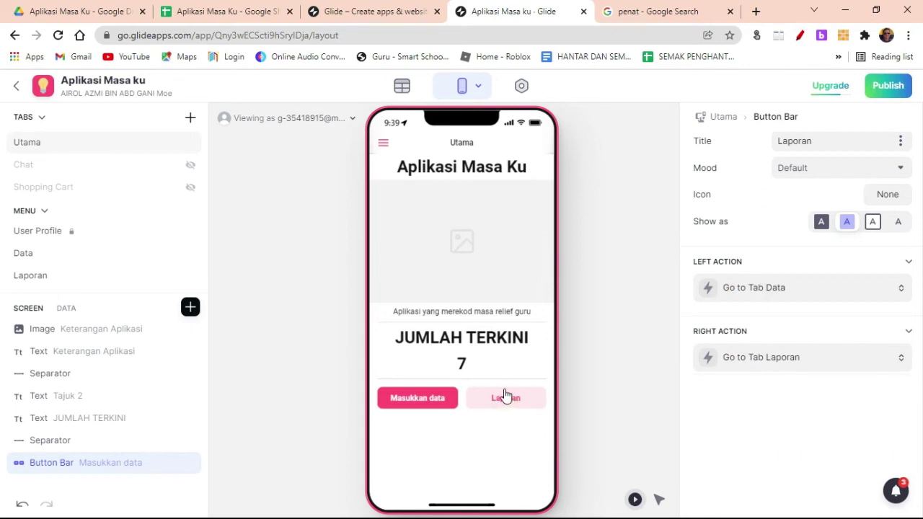
pyautogui.click(507, 400)
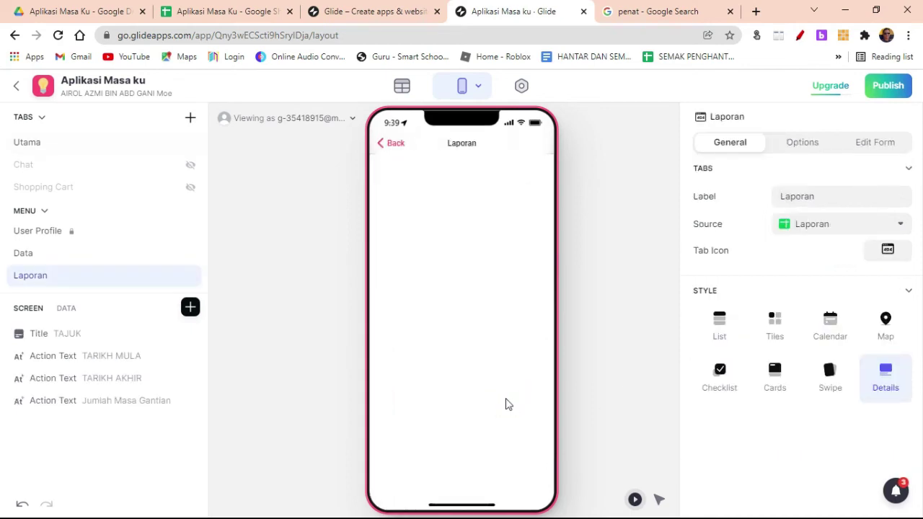
pyautogui.click(404, 145)
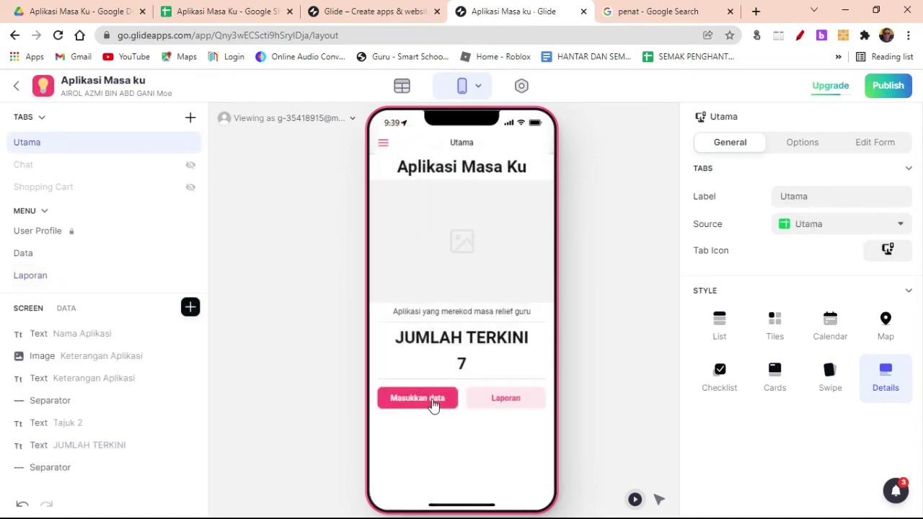
pyautogui.click(432, 405)
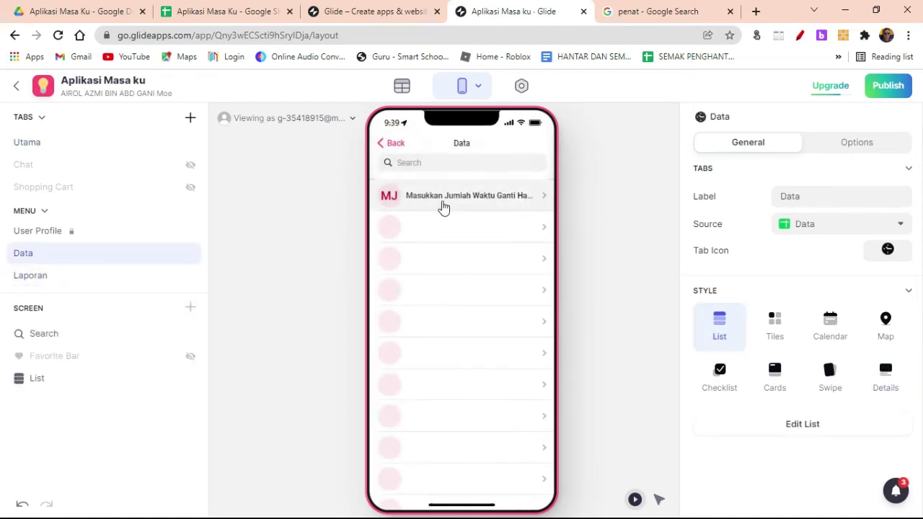
pyautogui.click(395, 142)
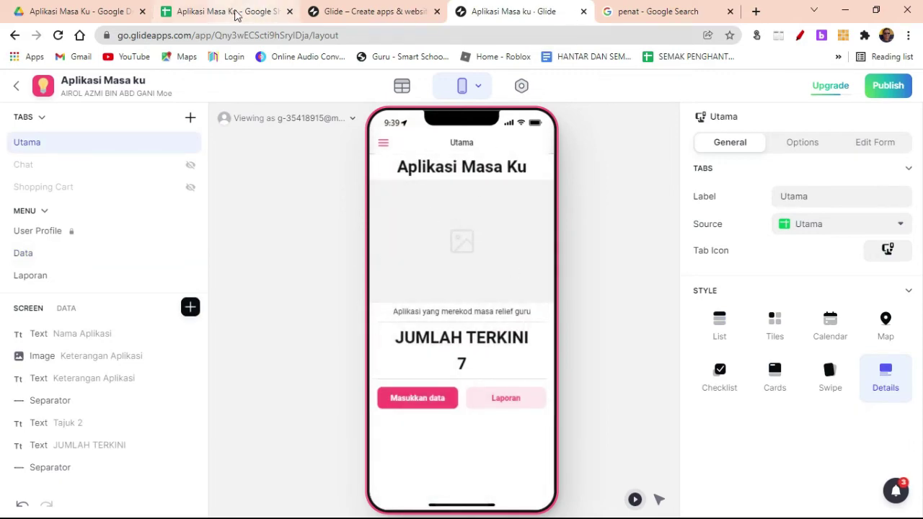
# Step: Switch to the Google Images results for penat and copy the image address of the first image, the bottle cover
pyautogui.click(651, 13)
pyautogui.rightClick(81, 195)
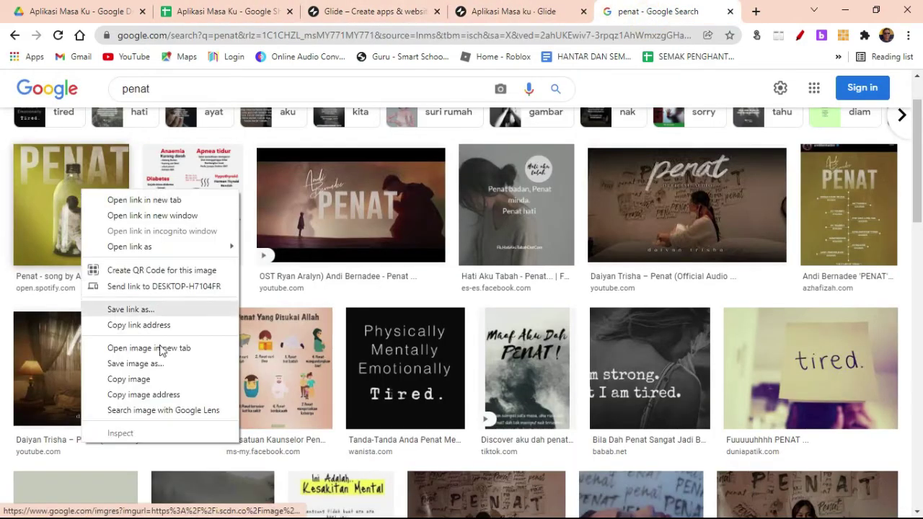
pyautogui.click(161, 395)
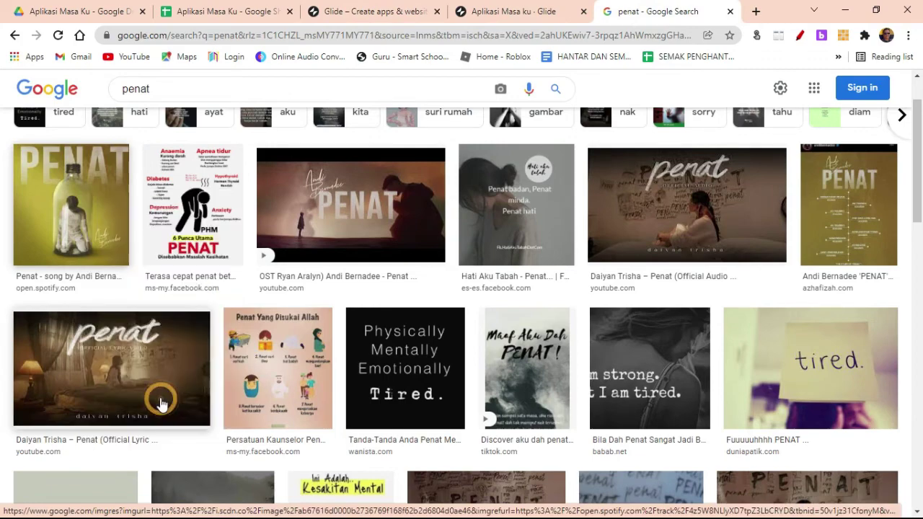
# Step: Replace the Gambar link in cell C2 of the Utama sheet in Google Sheets with the copied image address, and reload the data in Glide
pyautogui.click(220, 11)
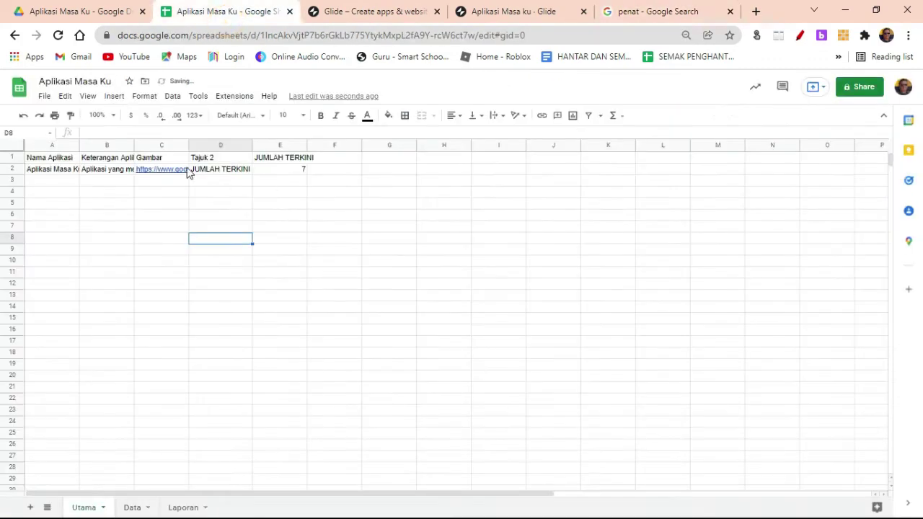
pyautogui.click(159, 173)
pyautogui.hotkey('ctrl', 'v')
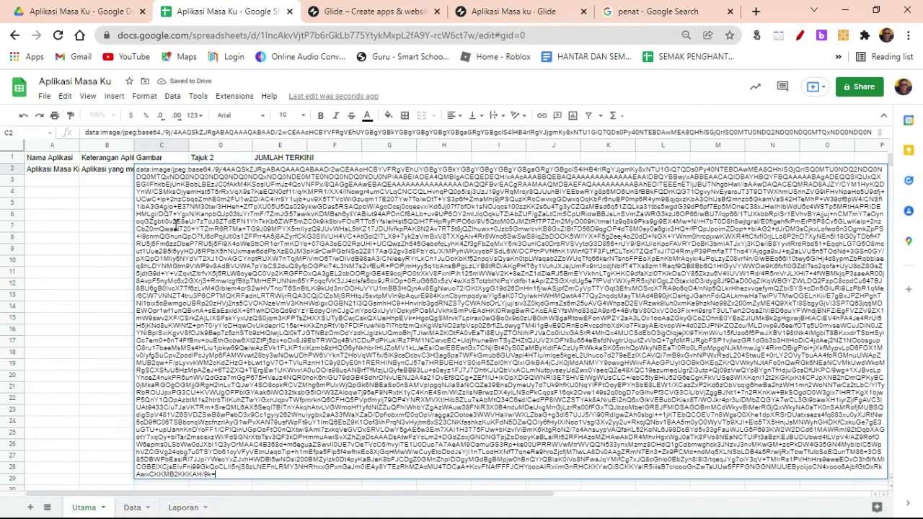
pyautogui.press('Return')
pyautogui.click(176, 212)
pyautogui.click(165, 159)
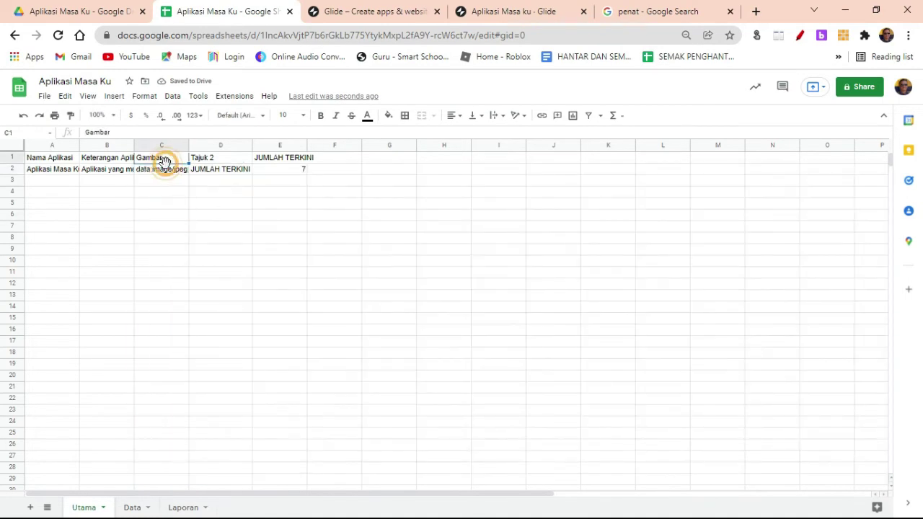
pyautogui.click(176, 170)
pyautogui.click(483, 14)
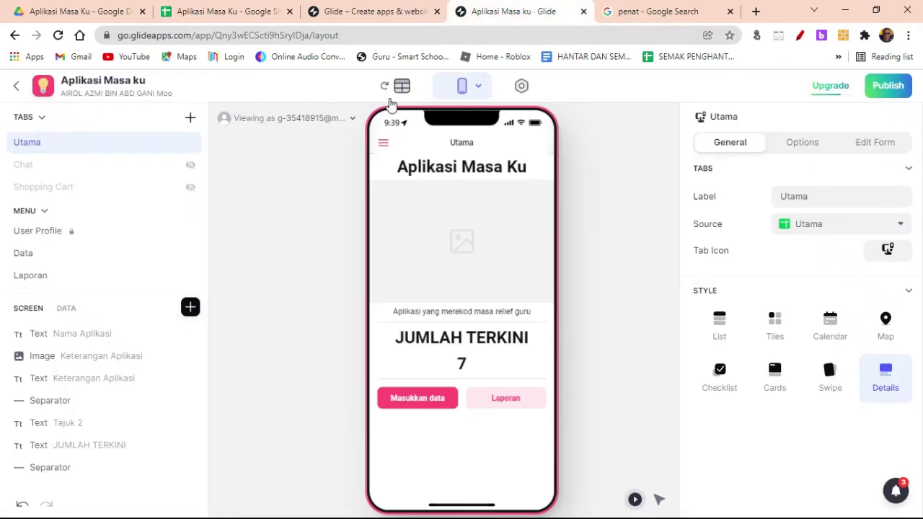
pyautogui.click(383, 87)
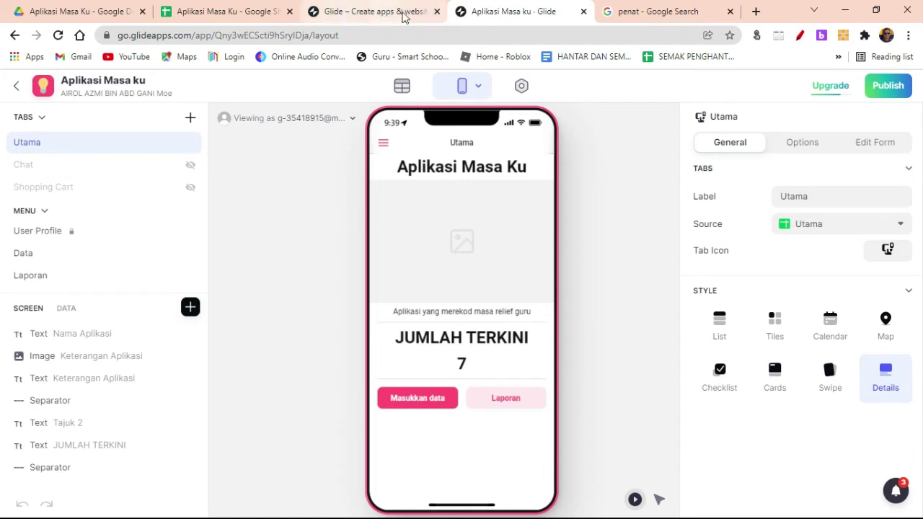
# Step: Open the image address from cell C2 in a new browser tab to check the picture, close it and return to the Glide editor
pyautogui.click(222, 12)
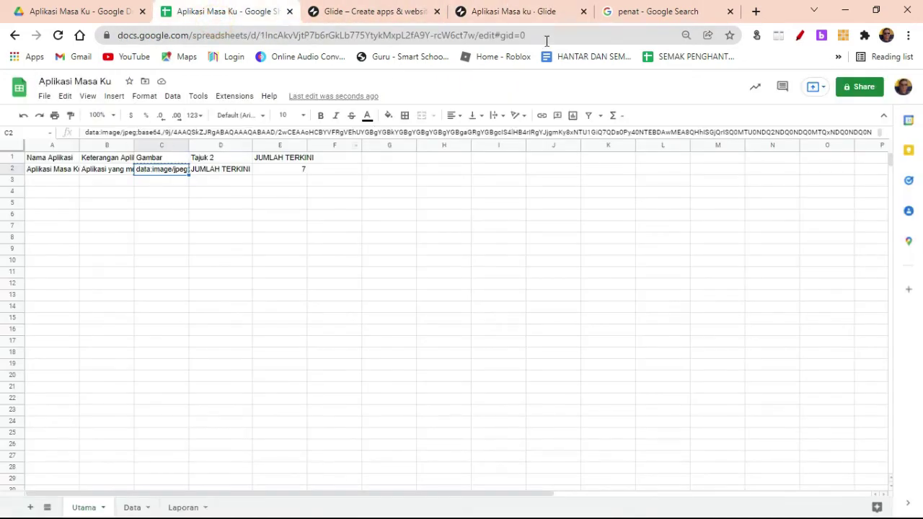
pyautogui.click(755, 12)
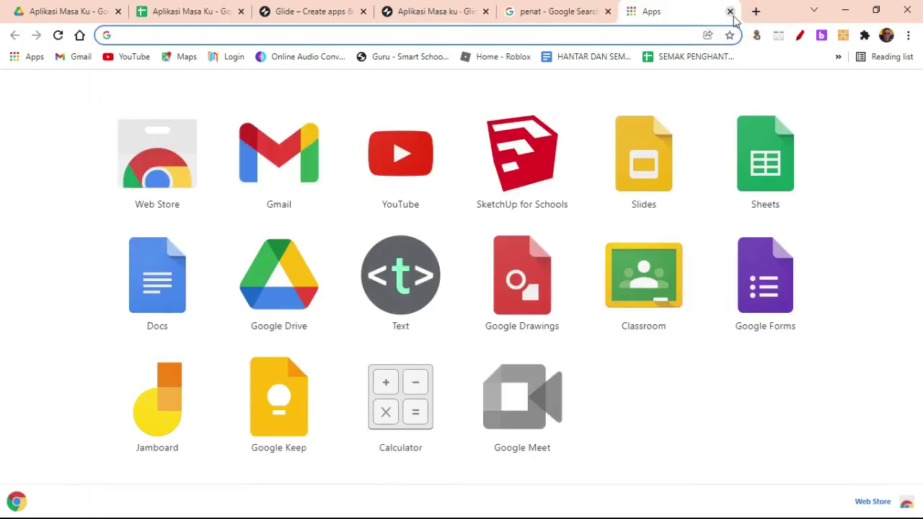
pyautogui.hotkey('ctrl', 'v')
pyautogui.press('Return')
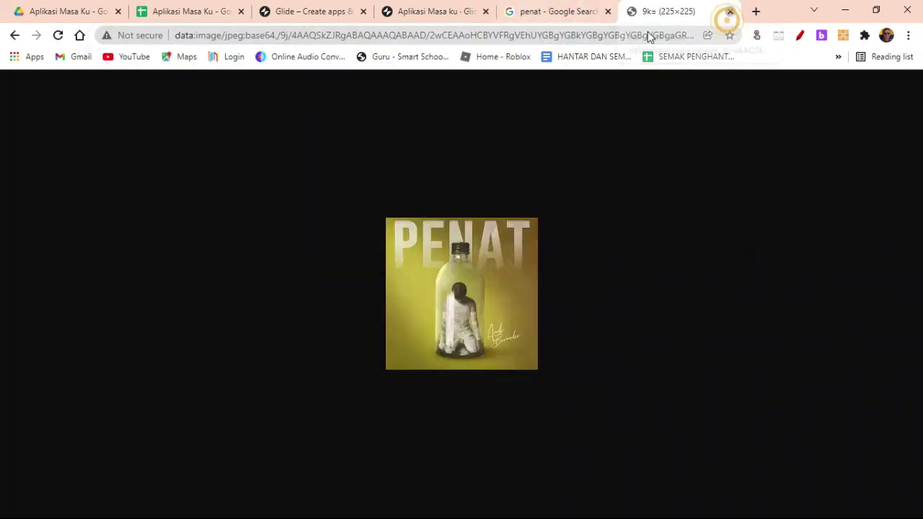
pyautogui.click(730, 12)
pyautogui.click(498, 11)
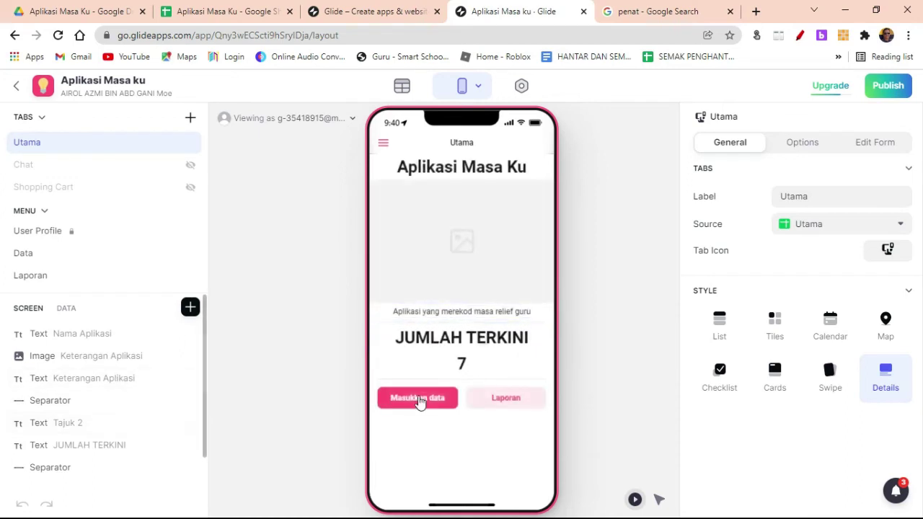
# Step: Open the Data screen through the Masukkan data button on the Utama screen in the phone preview
pyautogui.click(52, 258)
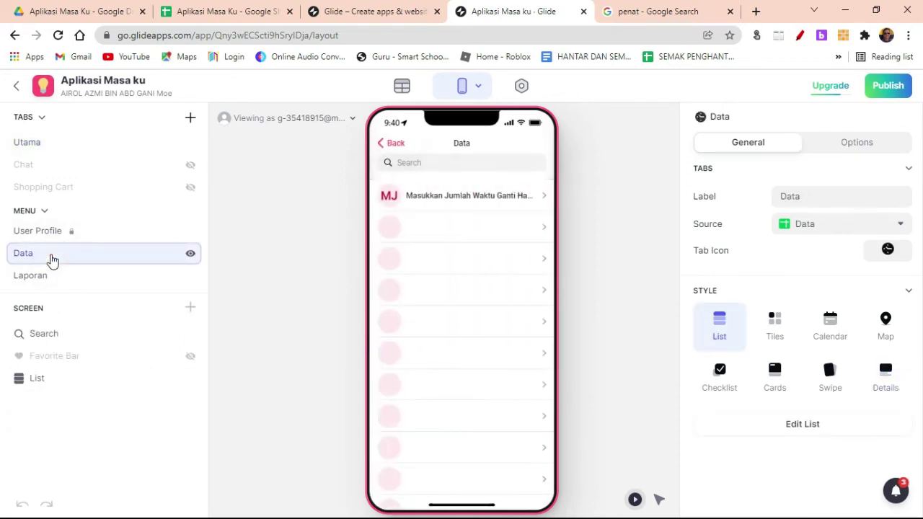
pyautogui.click(55, 142)
pyautogui.click(423, 406)
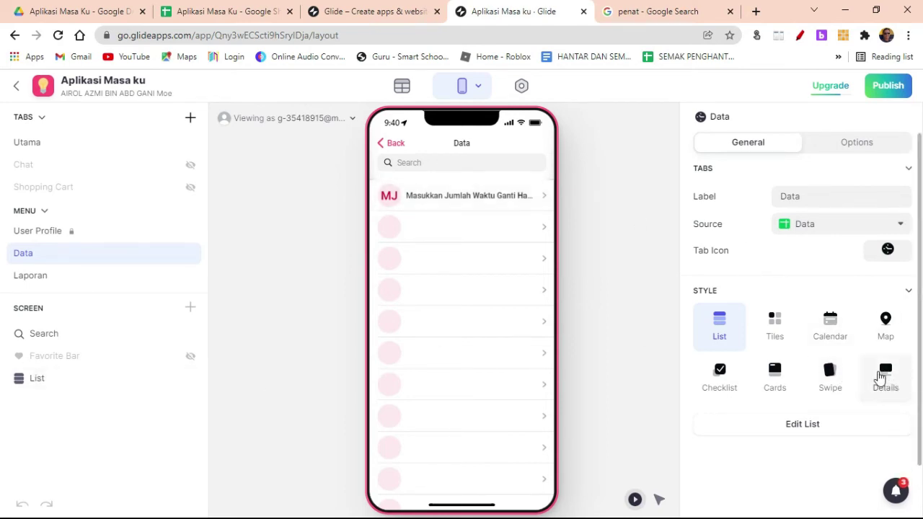
pyautogui.click(881, 375)
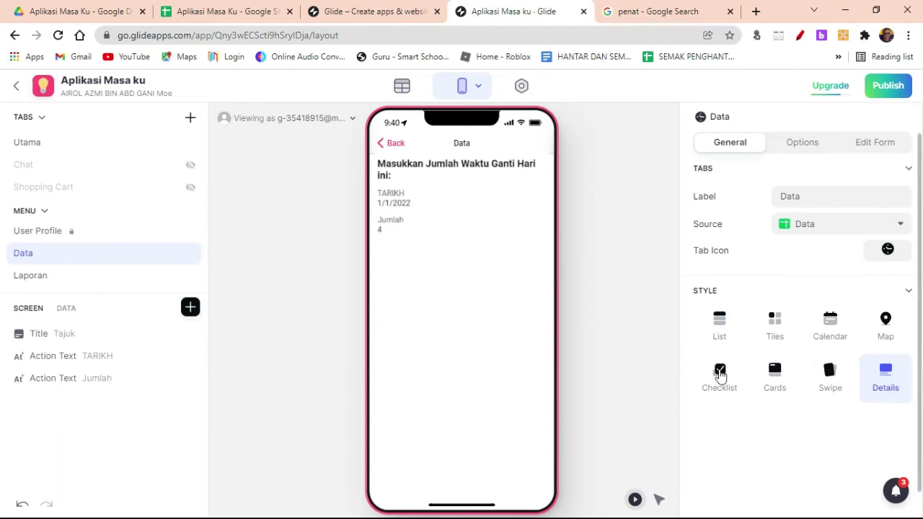
pyautogui.click(719, 329)
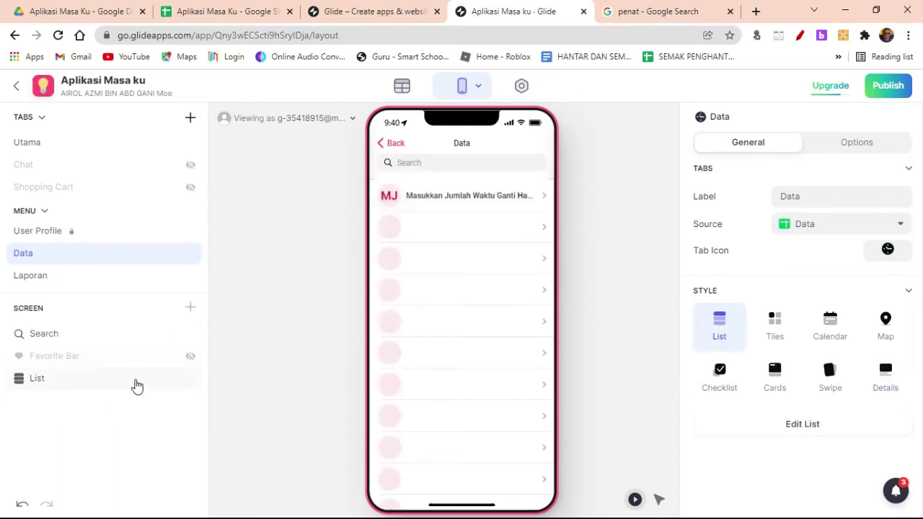
pyautogui.click(828, 425)
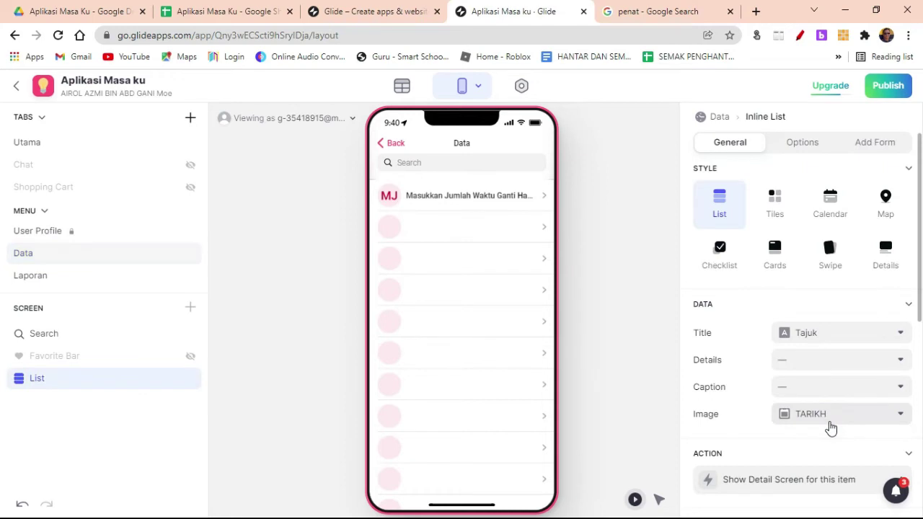
pyautogui.click(846, 336)
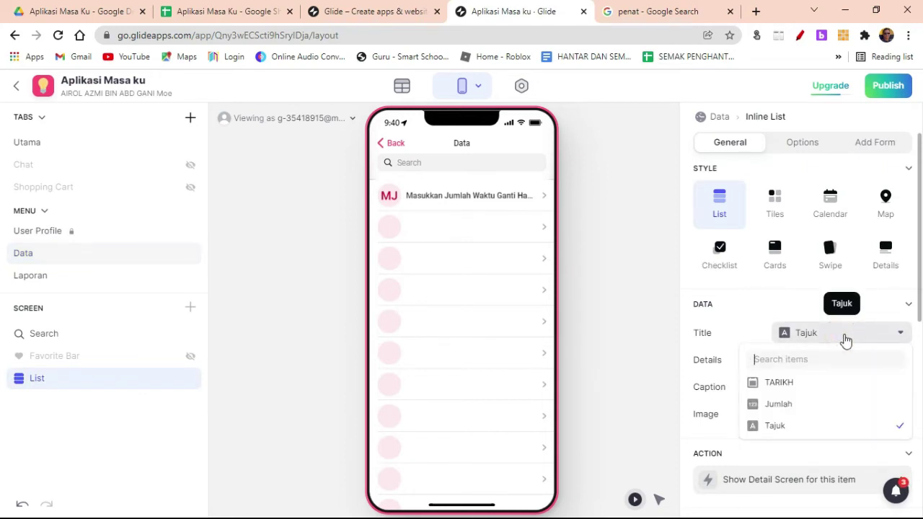
pyautogui.click(845, 339)
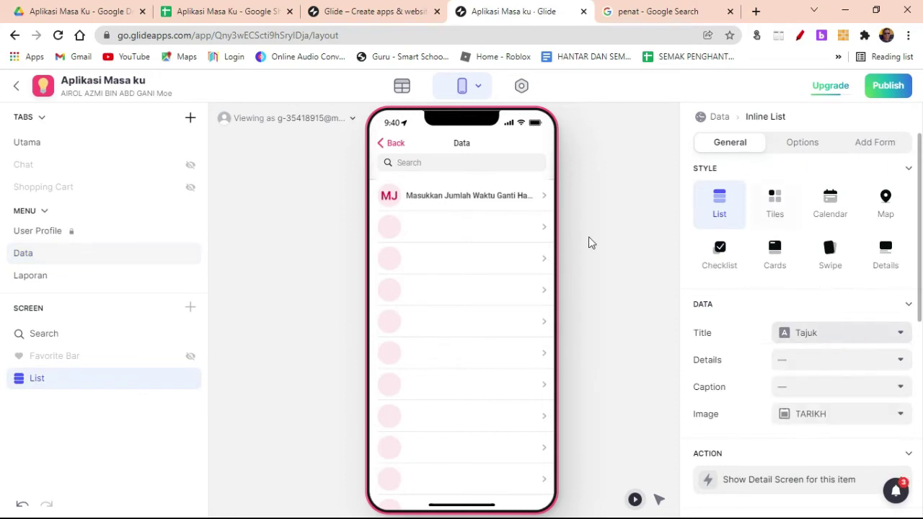
pyautogui.doubleClick(75, 389)
pyautogui.click(77, 252)
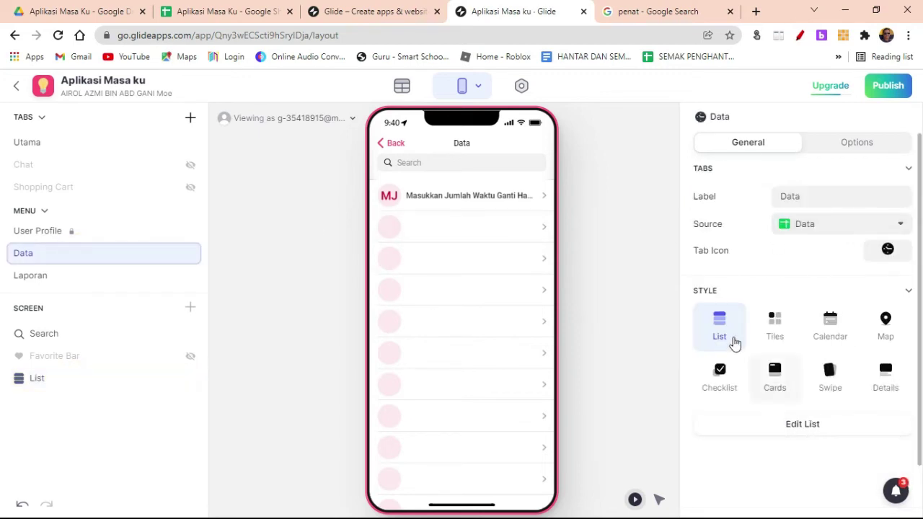
# Step: Set the Data screen's list items to use TARIKH as their title and remove their image source
pyautogui.click(803, 424)
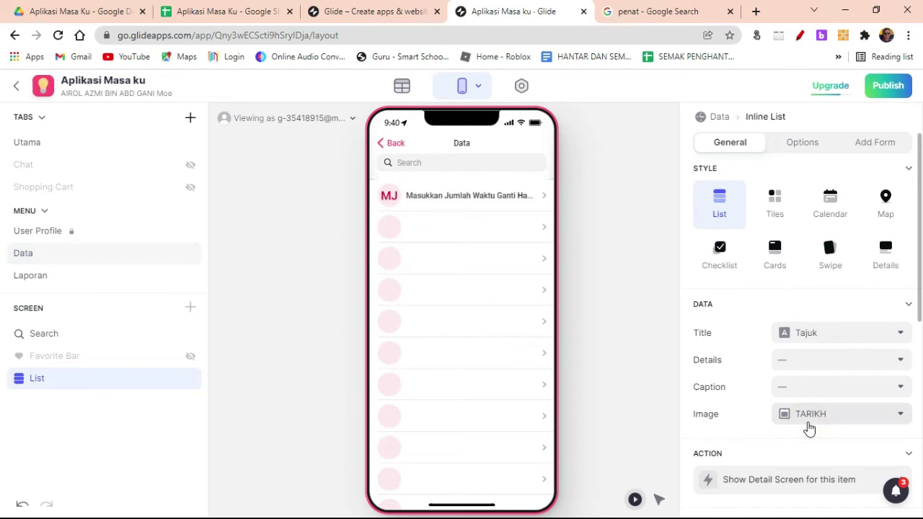
pyautogui.click(820, 336)
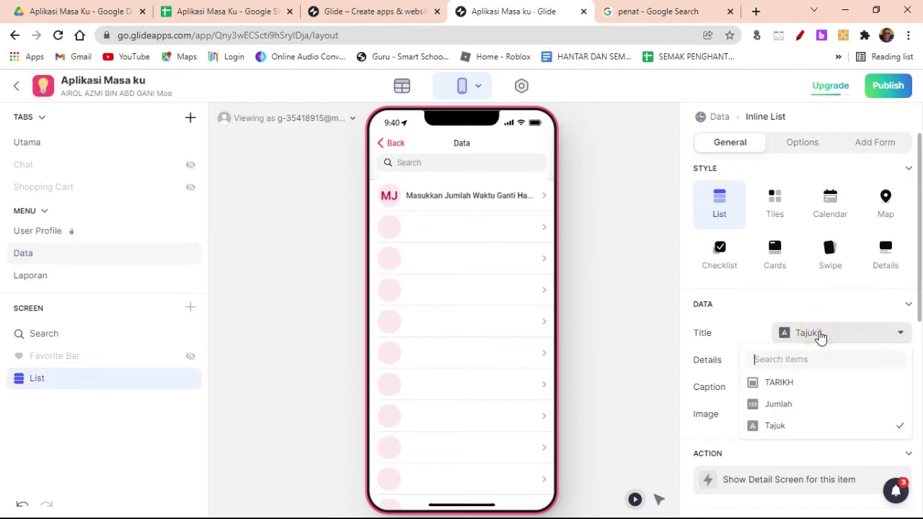
pyautogui.click(783, 385)
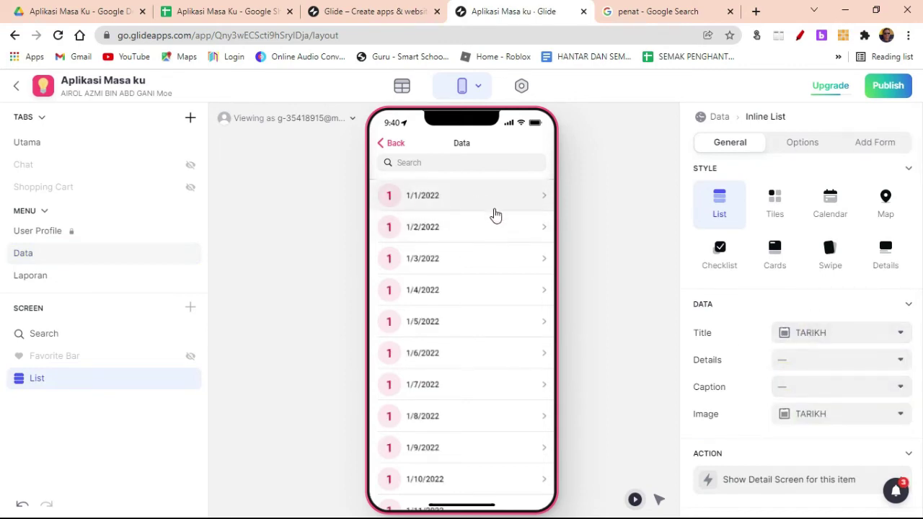
pyautogui.scroll(-2, 829, 386)
pyautogui.click(813, 346)
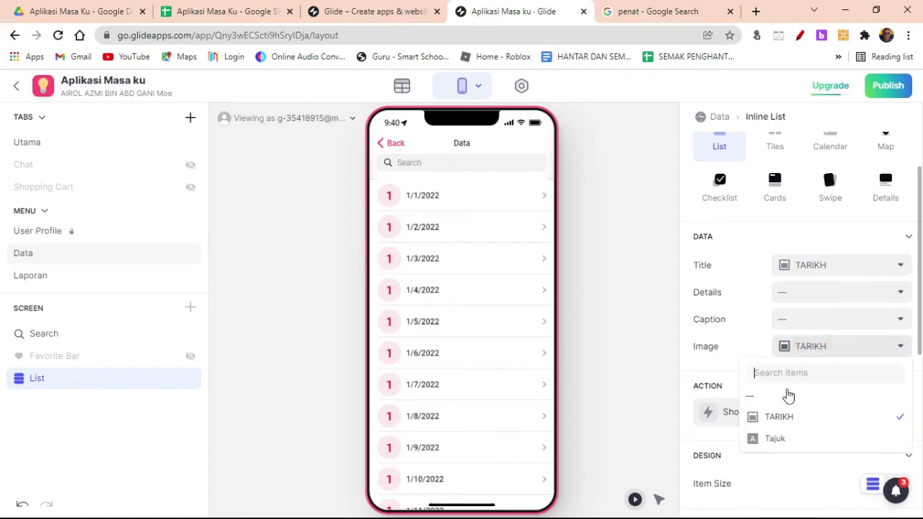
pyautogui.click(787, 395)
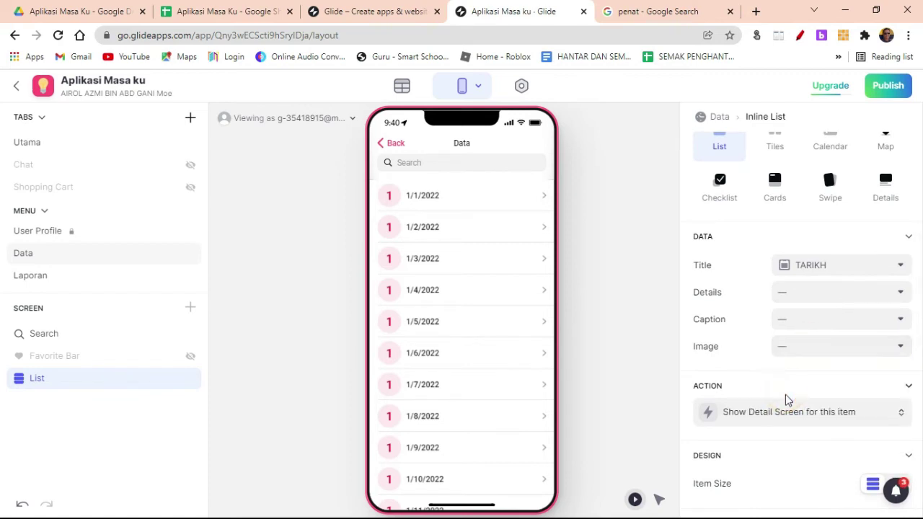
pyautogui.click(793, 296)
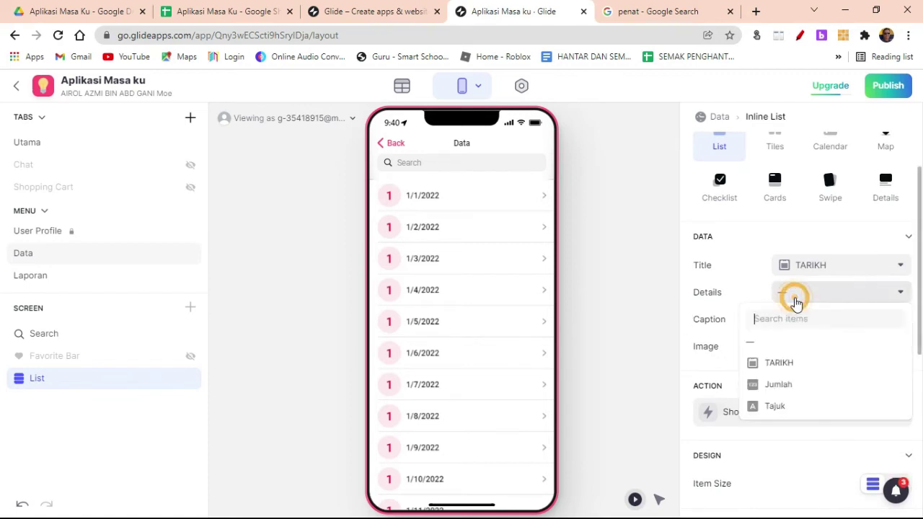
pyautogui.click(624, 247)
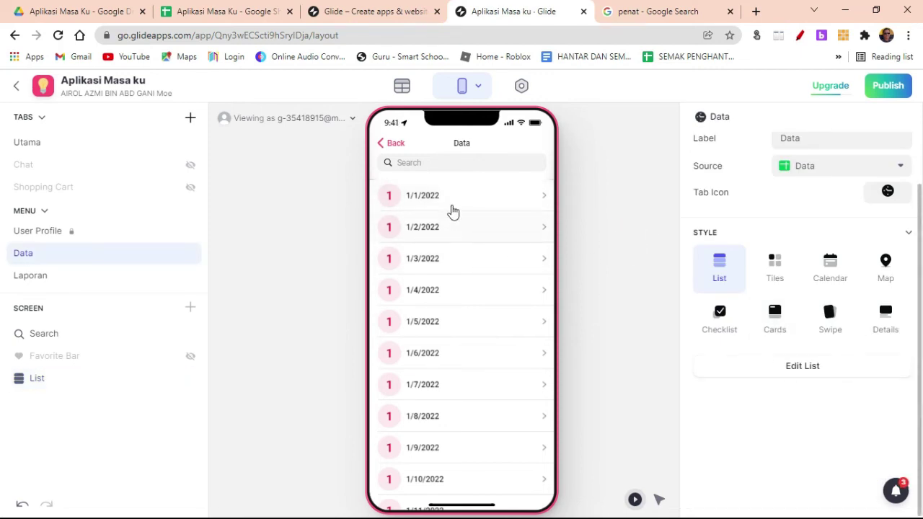
# Step: Switch the Data list to the smaller item size and disable showing the title when the image is not available
pyautogui.click(808, 369)
pyautogui.scroll(-2, 727, 443)
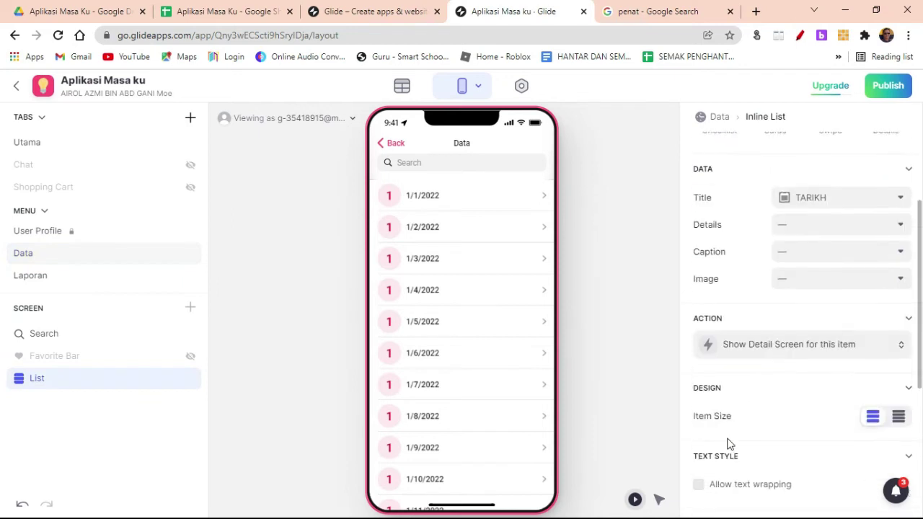
pyautogui.scroll(-2, 764, 423)
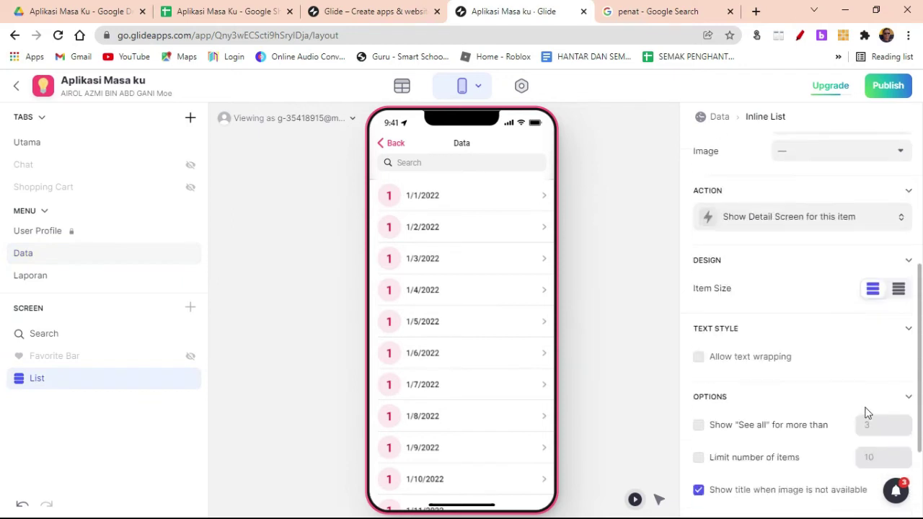
pyautogui.click(899, 283)
pyautogui.scroll(-2, 737, 381)
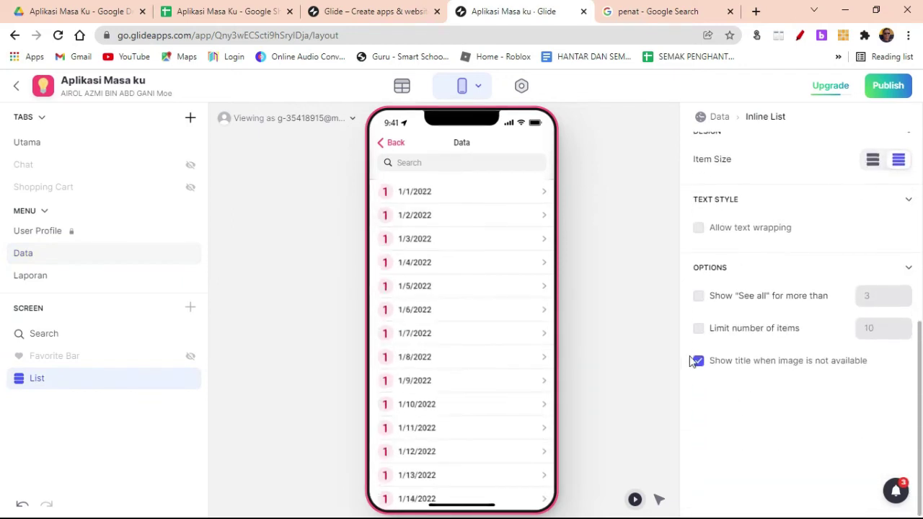
pyautogui.click(698, 362)
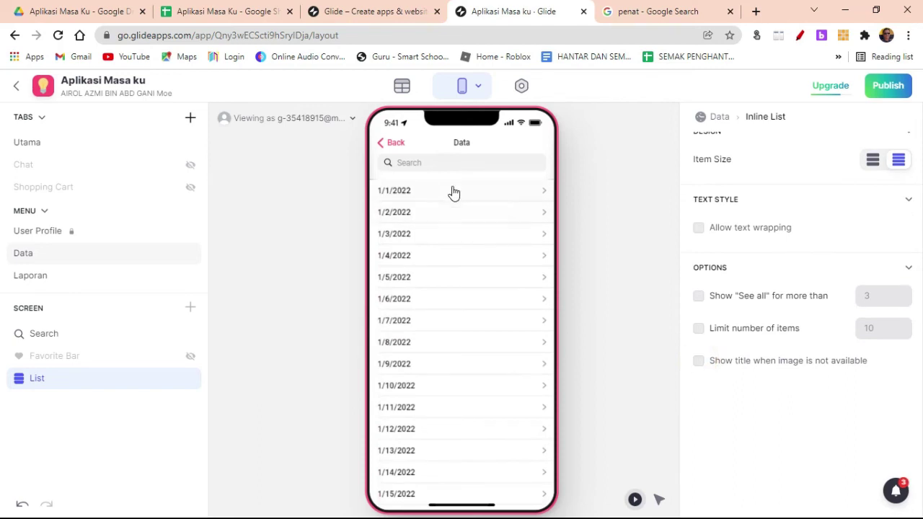
# Step: Open the 1/1/2022 item's detail screen, and clear the Jumlah values in B2:B5 of the Data sheet in Google Sheets
pyautogui.click(512, 199)
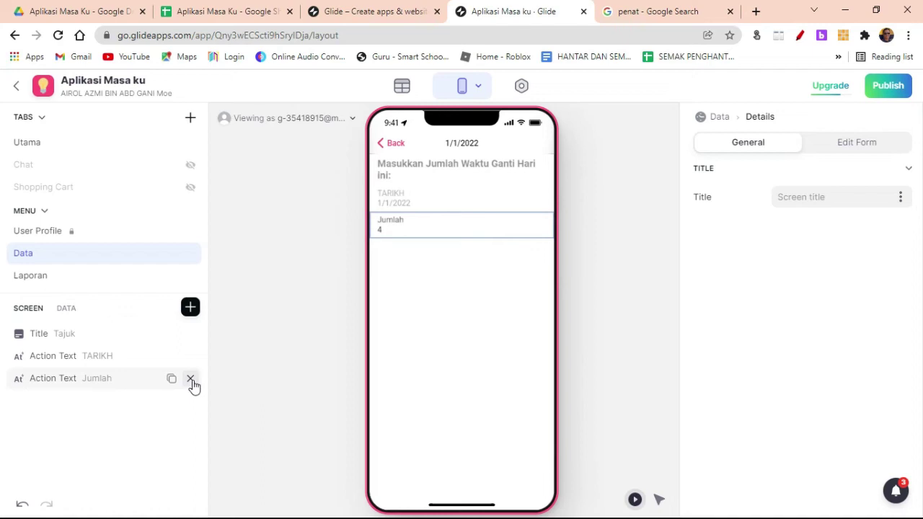
pyautogui.click(231, 11)
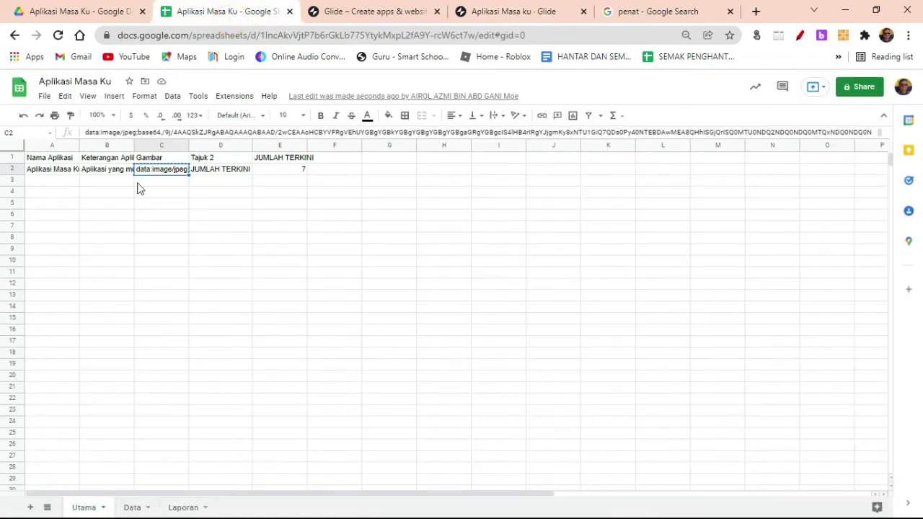
pyautogui.click(131, 507)
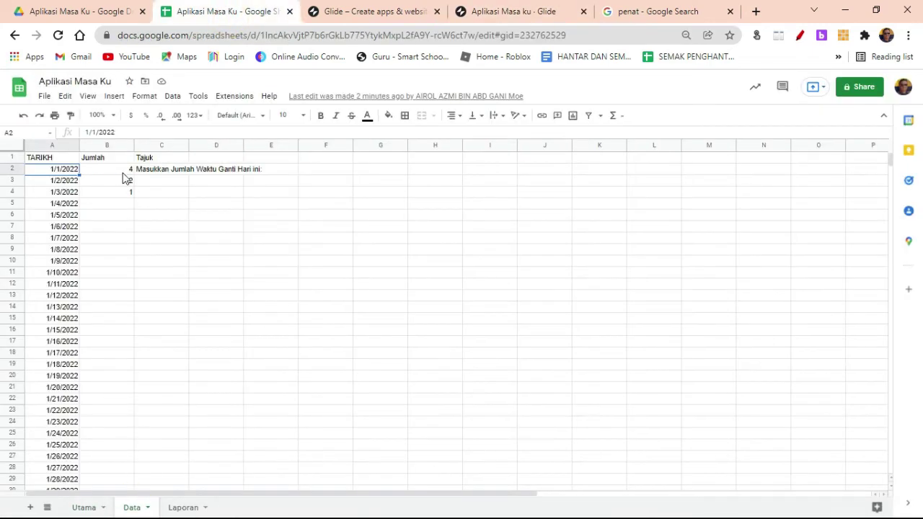
pyautogui.moveTo(124, 172); pyautogui.dragTo(125, 209)
pyautogui.press('Delete')
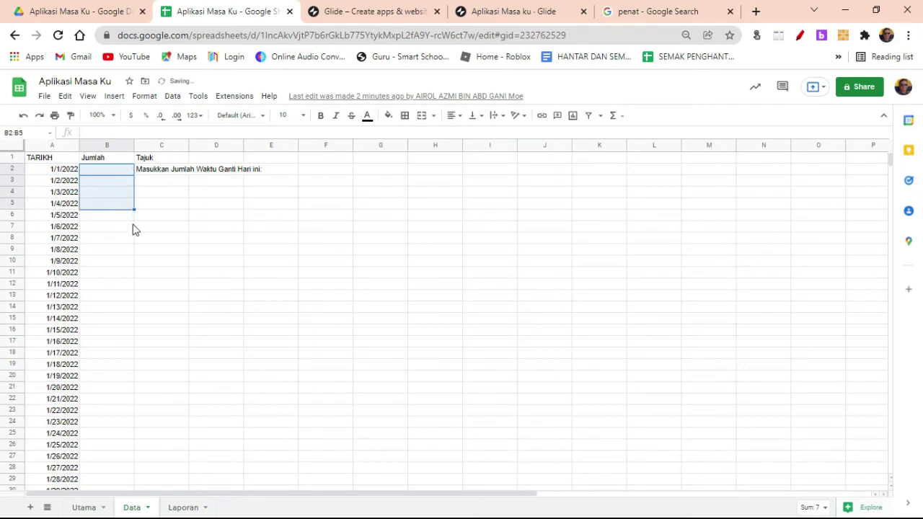
pyautogui.click(175, 258)
pyautogui.click(111, 174)
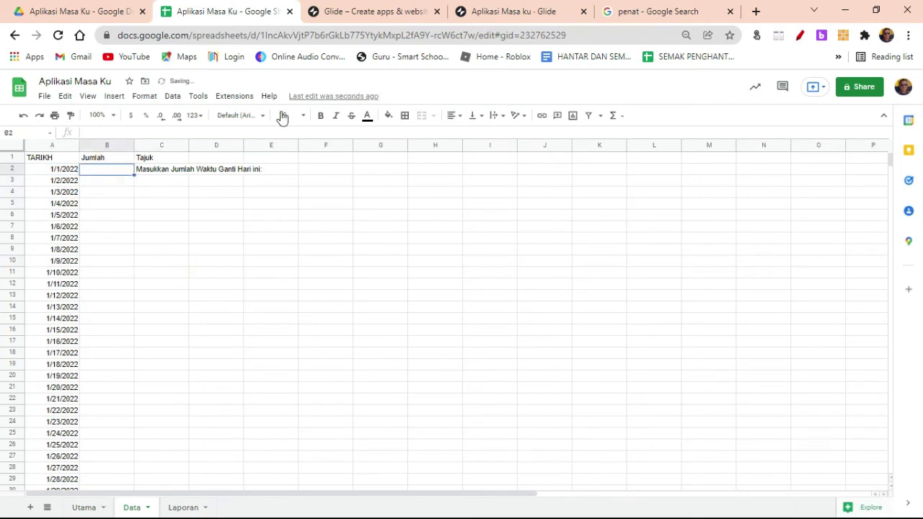
# Step: Return to the Glide editor and delete the Jumlah action text from the item's detail screen
pyautogui.click(512, 10)
pyautogui.moveTo(191, 383)
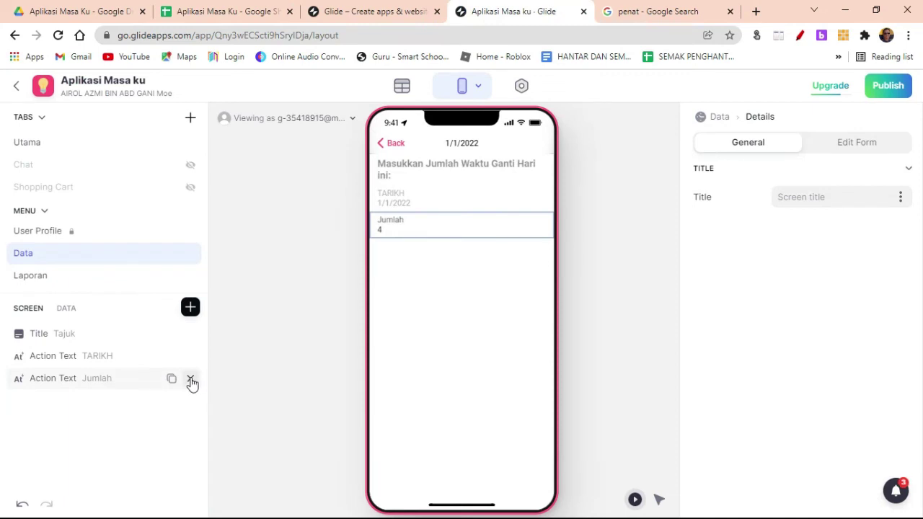
pyautogui.click(191, 383)
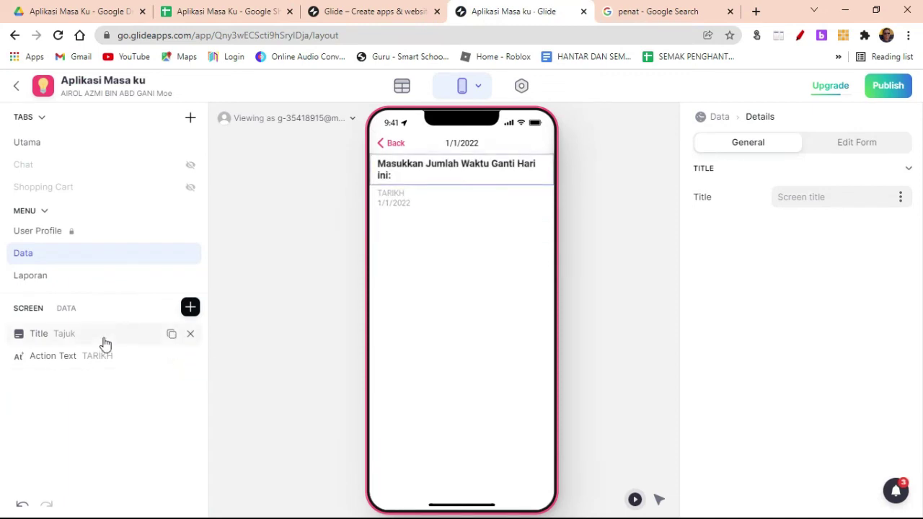
pyautogui.click(103, 340)
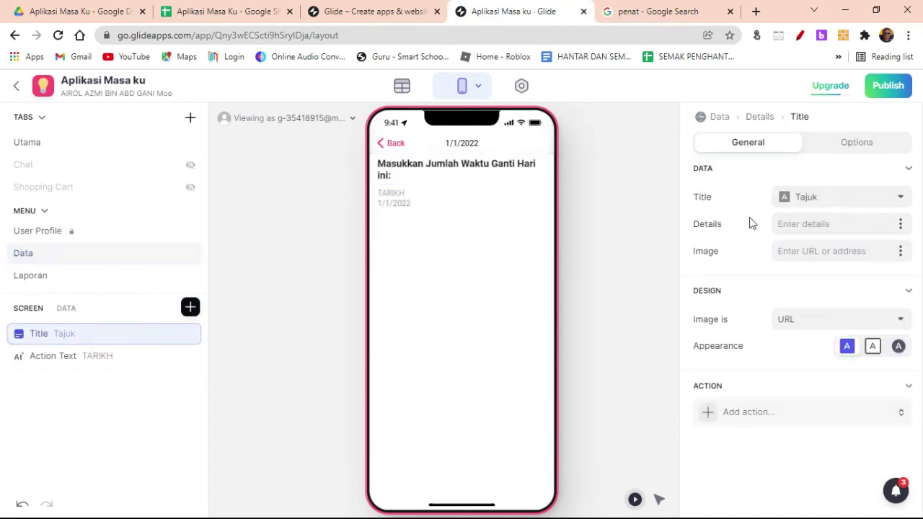
pyautogui.click(873, 346)
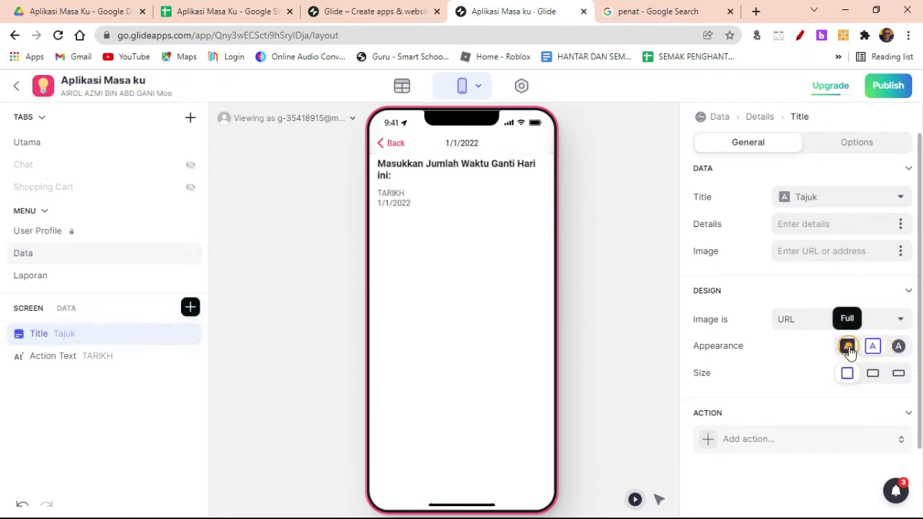
pyautogui.click(847, 346)
pyautogui.click(872, 373)
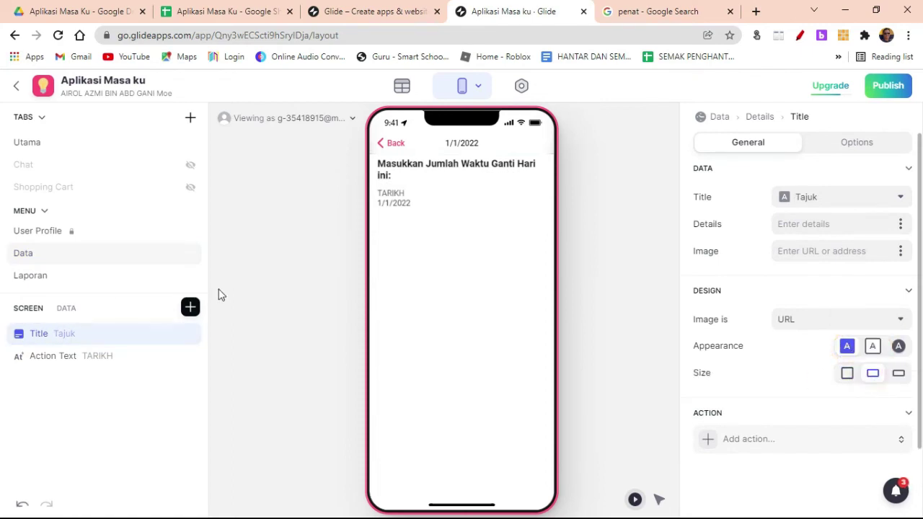
pyautogui.doubleClick(74, 334)
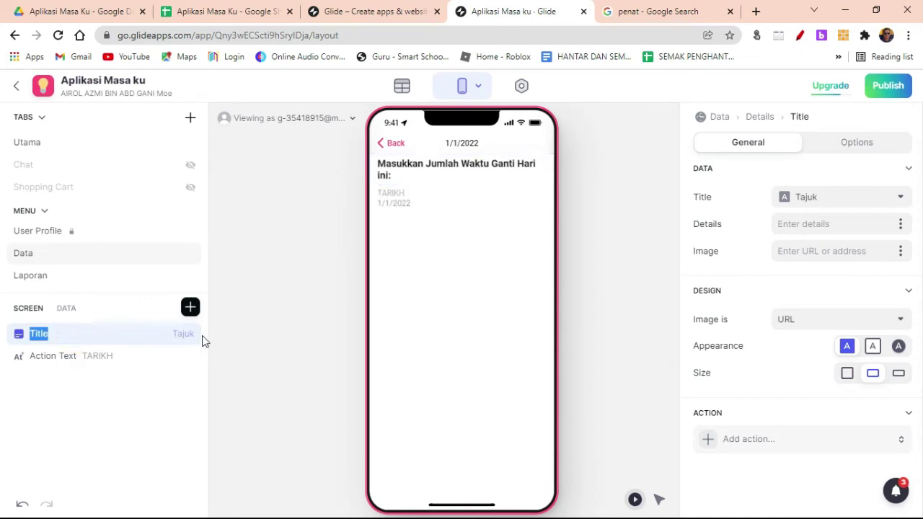
pyautogui.click(171, 352)
pyautogui.click(173, 335)
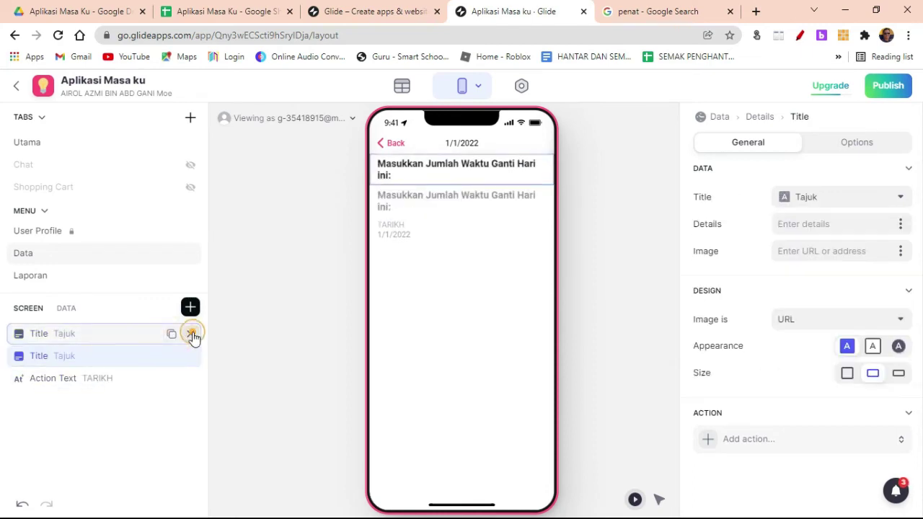
# Step: Delete the Tajuk titles and the TARIKH action text so the item's detail screen is empty
pyautogui.click(191, 334)
pyautogui.click(191, 335)
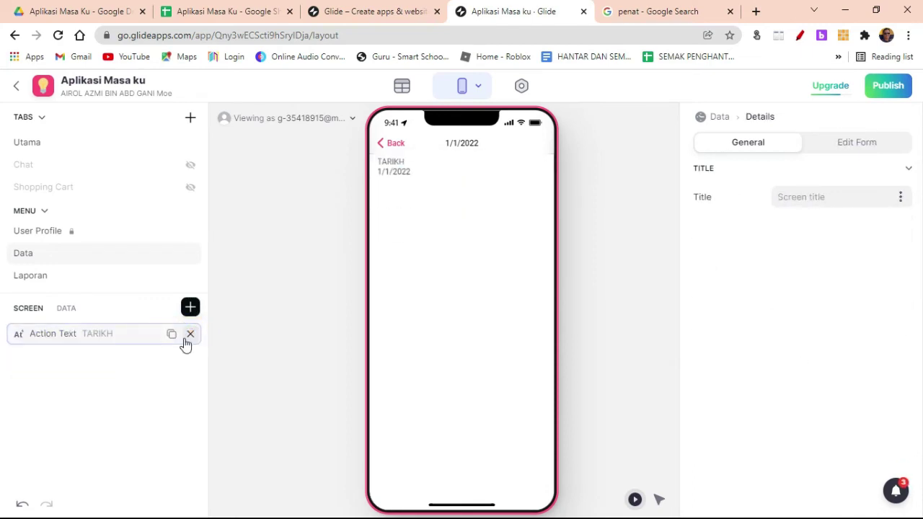
pyautogui.click(189, 334)
# Step: Check the Jumlah and Tajuk column headers of the Data sheet in Google Sheets and return to the Glide editor
pyautogui.click(208, 11)
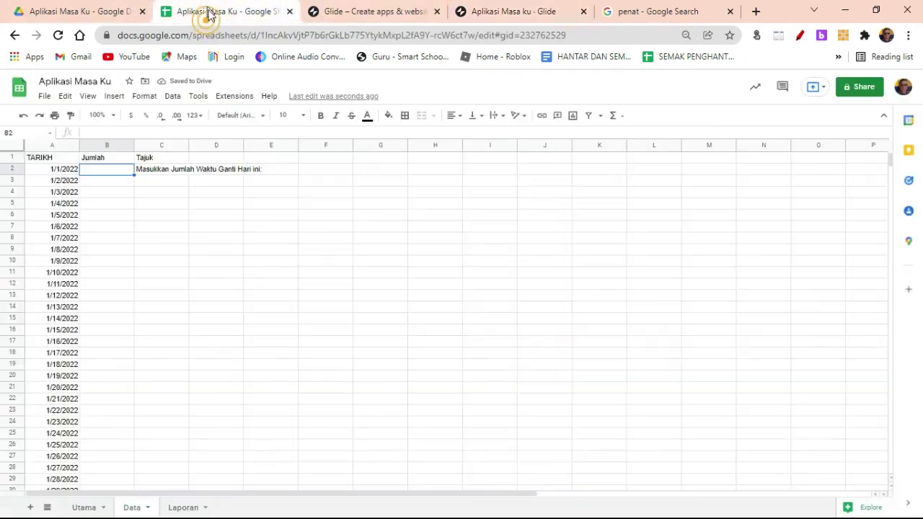
pyautogui.click(97, 158)
pyautogui.click(150, 158)
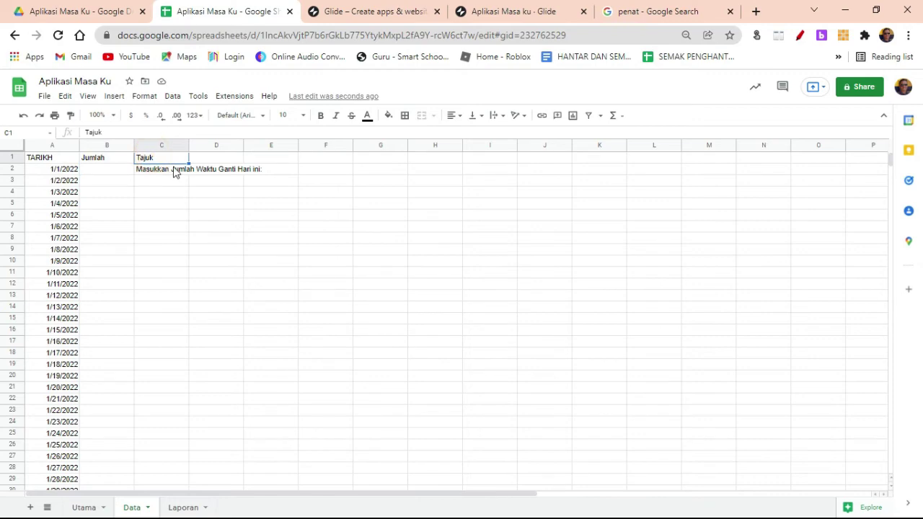
pyautogui.click(363, 13)
pyautogui.click(212, 13)
pyautogui.click(490, 11)
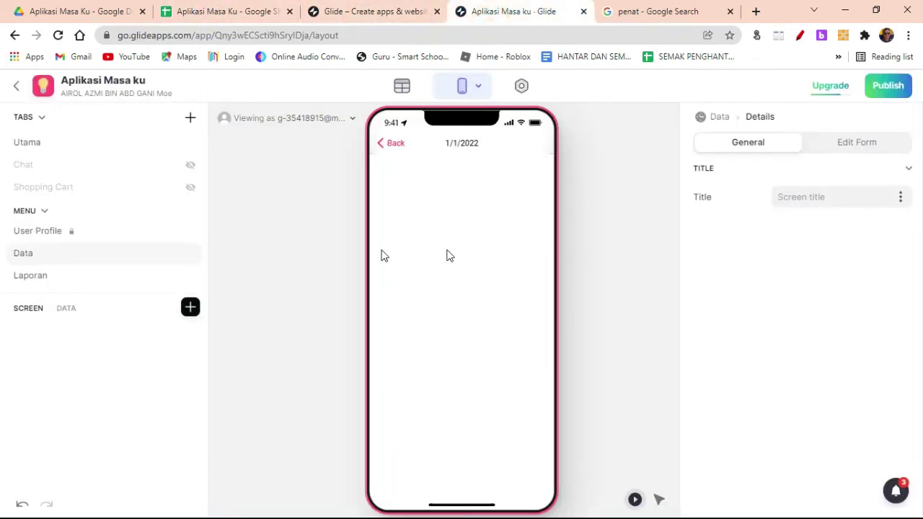
# Step: Add a Text component to the item's detail screen and have it show the Tajuk column
pyautogui.click(190, 307)
pyautogui.write('text')
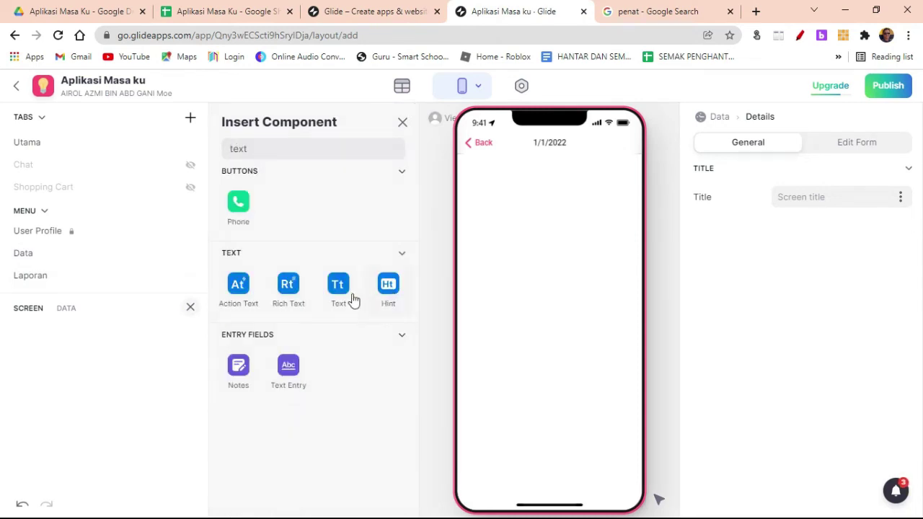
pyautogui.click(344, 297)
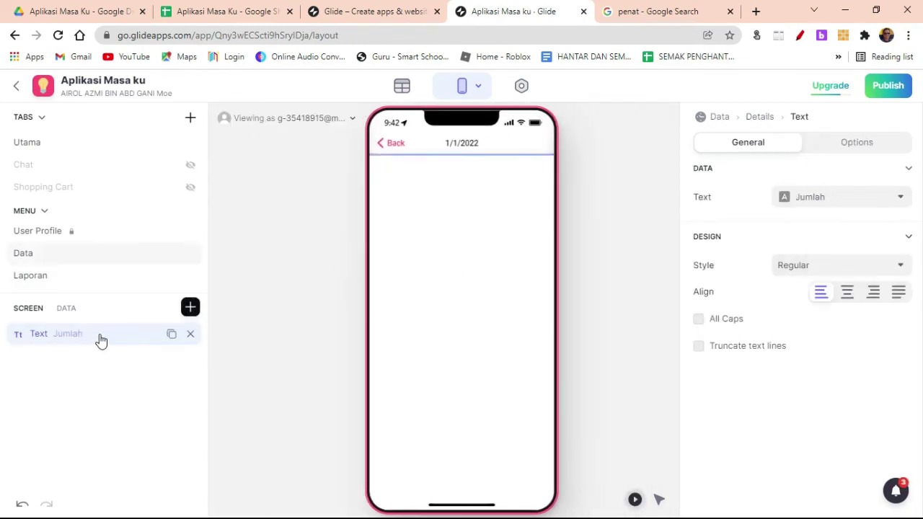
pyautogui.click(813, 202)
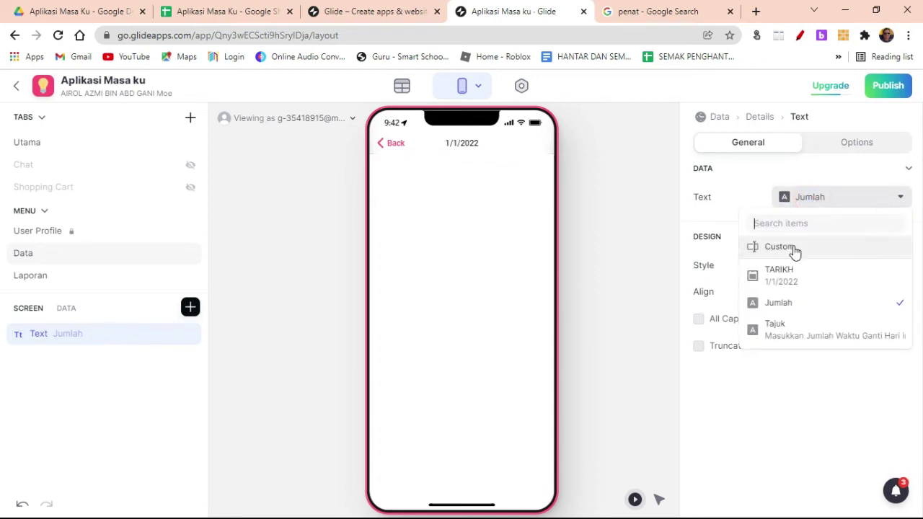
pyautogui.click(791, 331)
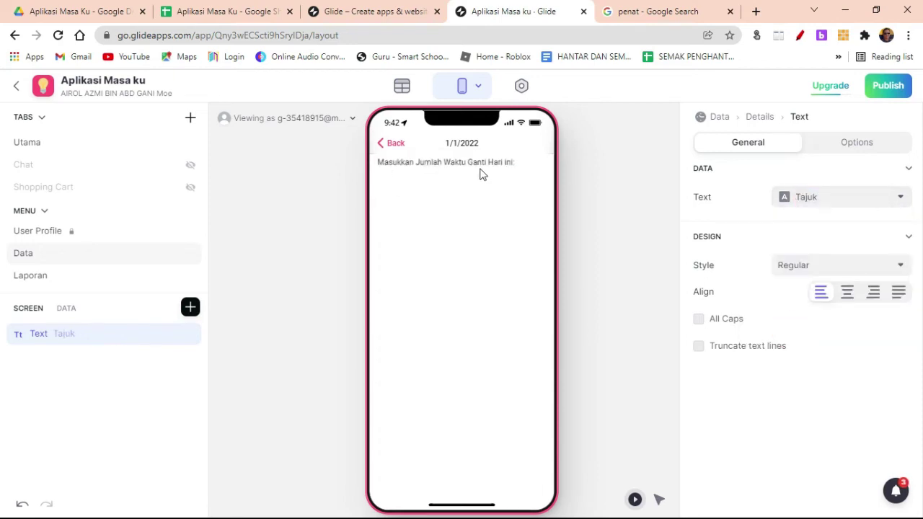
# Step: Center the Tajuk text and set its style to Headline 1
pyautogui.click(846, 292)
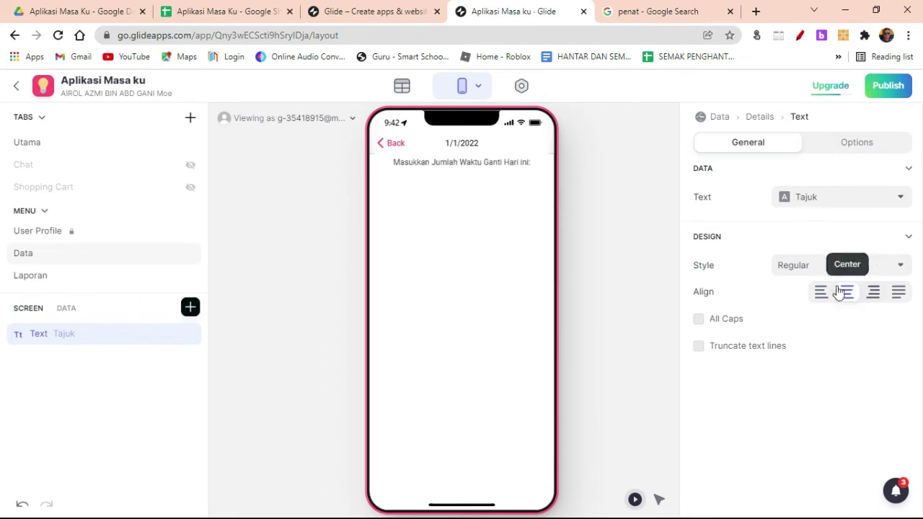
pyautogui.click(818, 265)
pyautogui.click(787, 399)
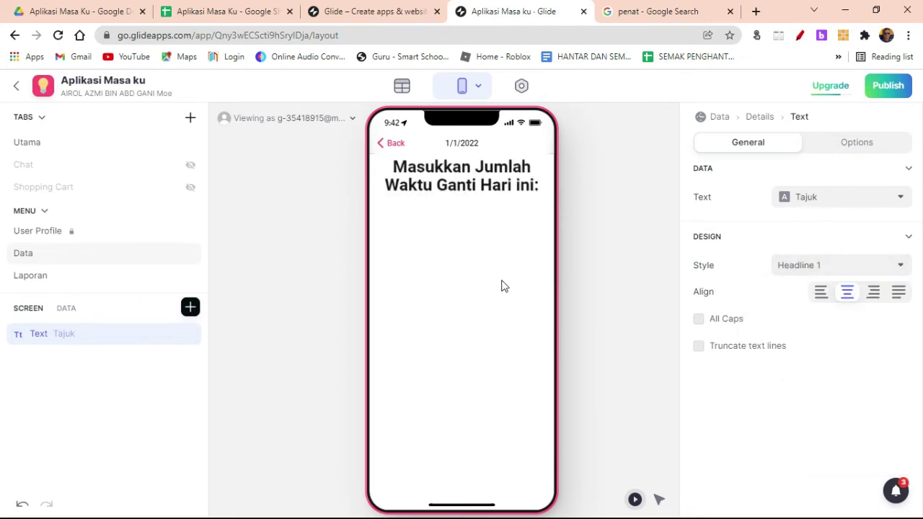
# Step: Add an Action Text component below the Tajuk text and have it show the TARIKH column
pyautogui.click(190, 307)
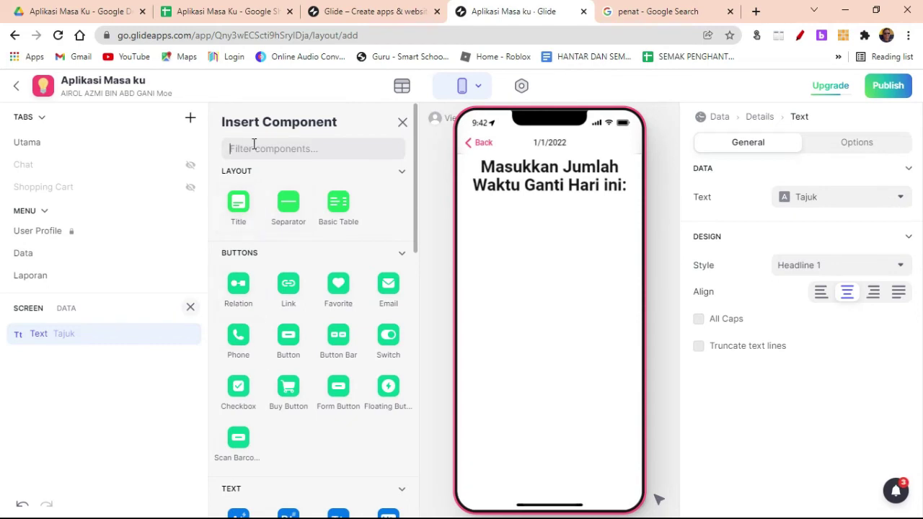
pyautogui.write('ad')
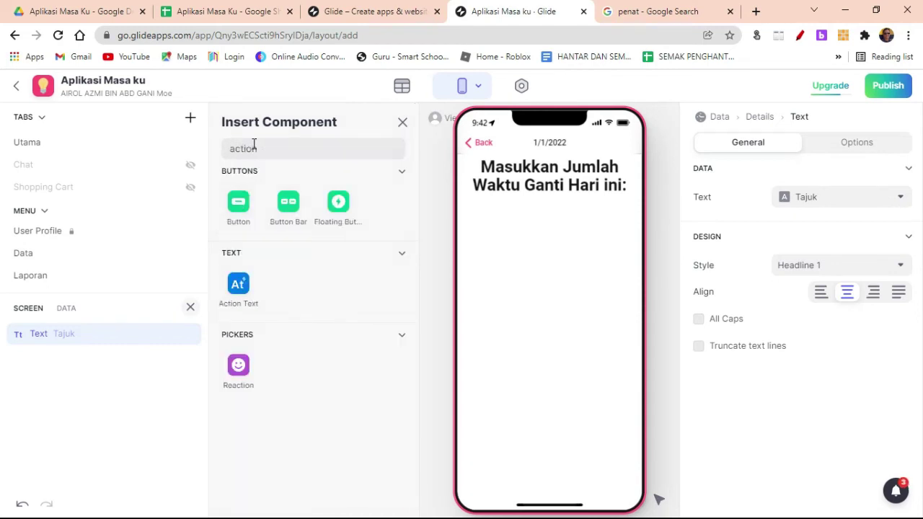
pyautogui.click(253, 295)
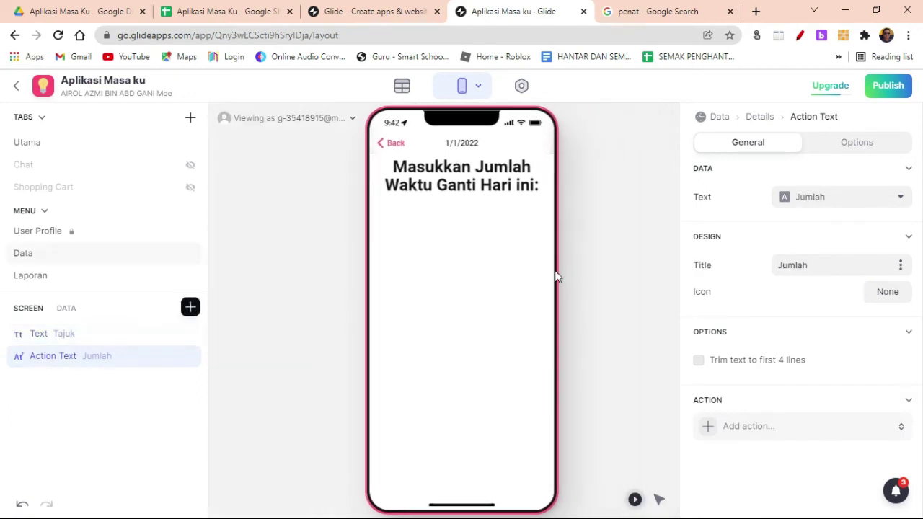
pyautogui.click(854, 202)
pyautogui.click(817, 278)
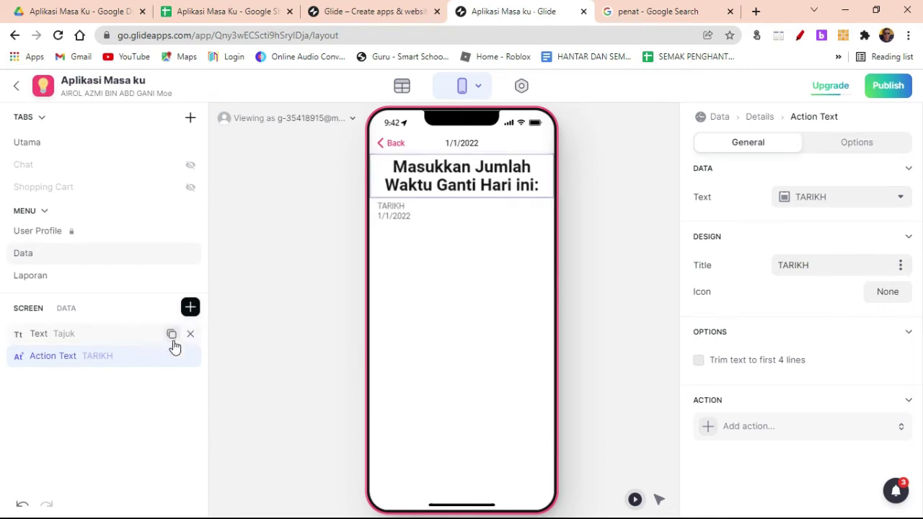
pyautogui.click(189, 308)
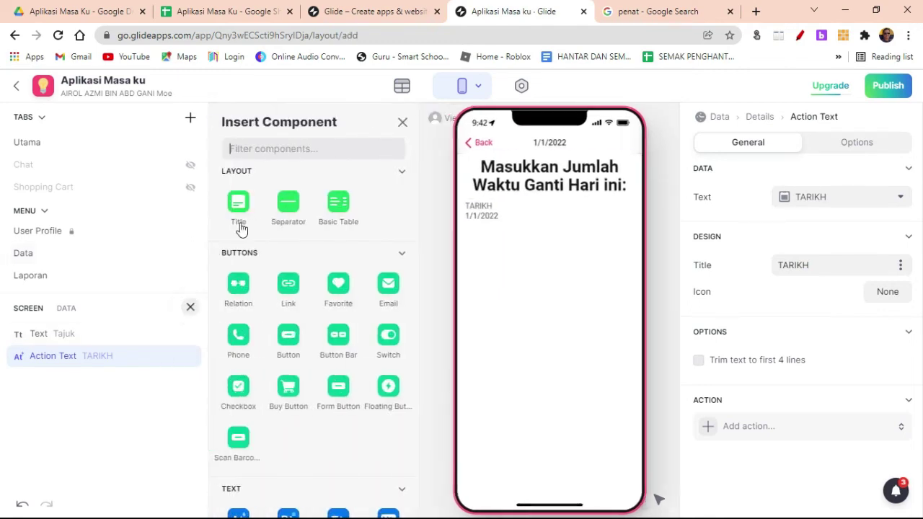
pyautogui.write('date')
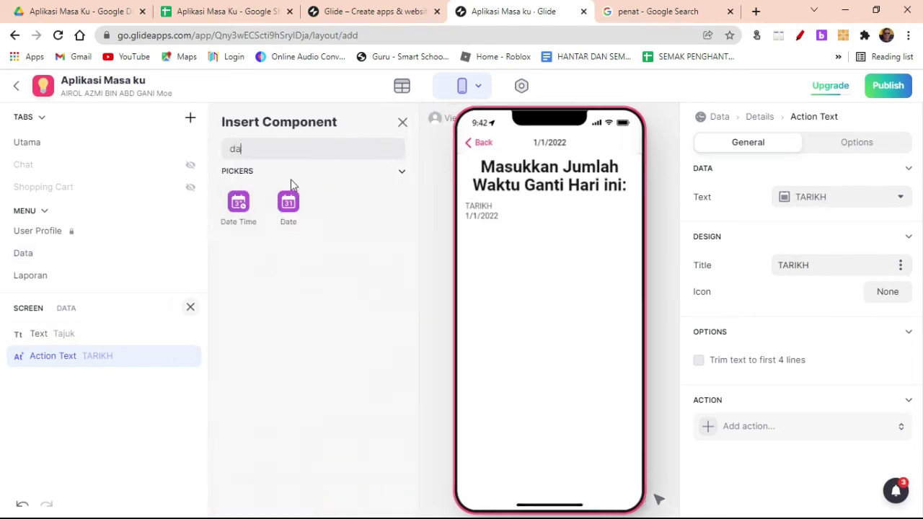
pyautogui.click(290, 206)
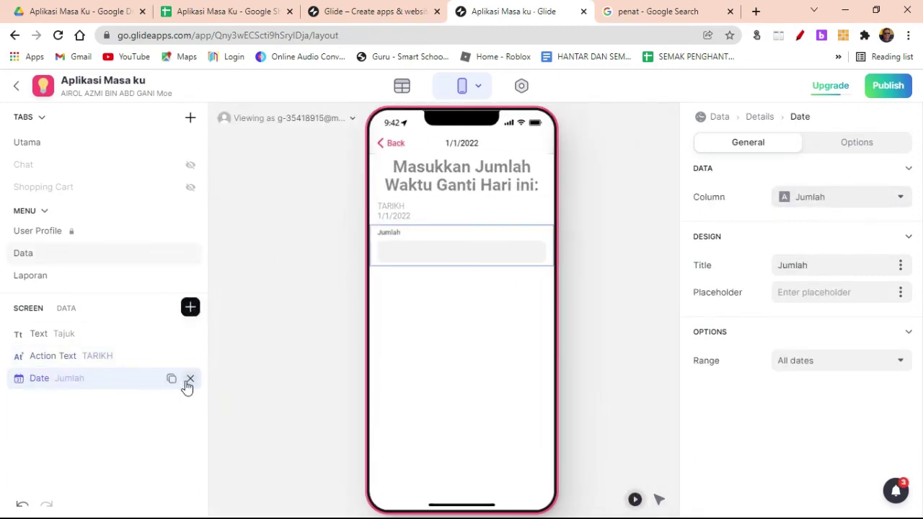
pyautogui.click(189, 379)
# Step: Add a Number Entry component for the Jumlah column to the item's detail screen
pyautogui.click(190, 307)
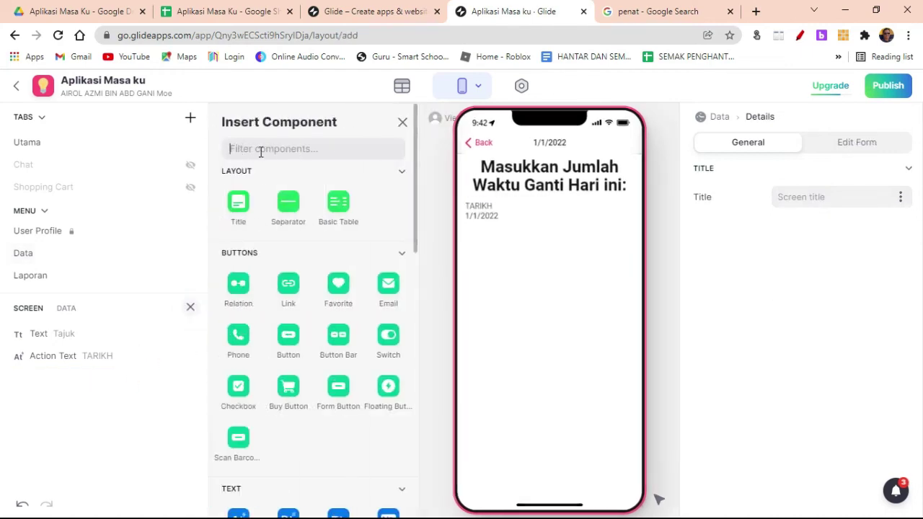
pyautogui.write('number')
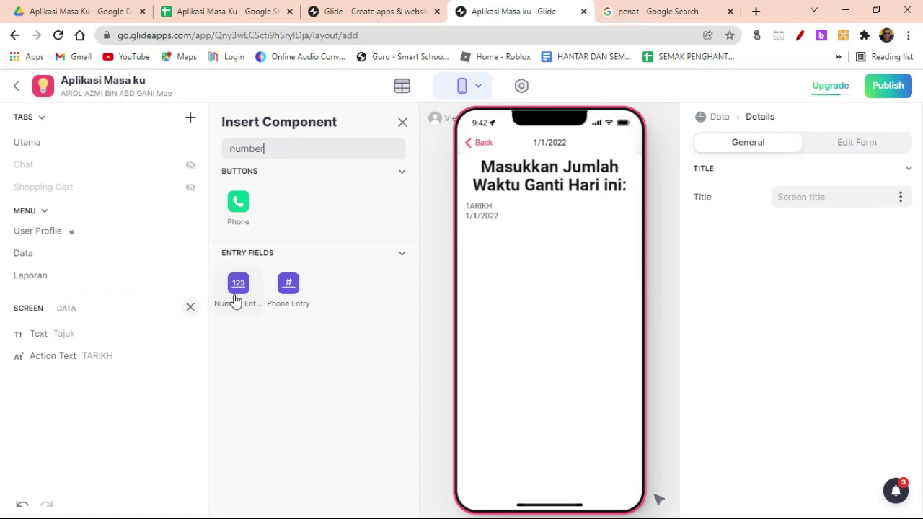
pyautogui.click(234, 299)
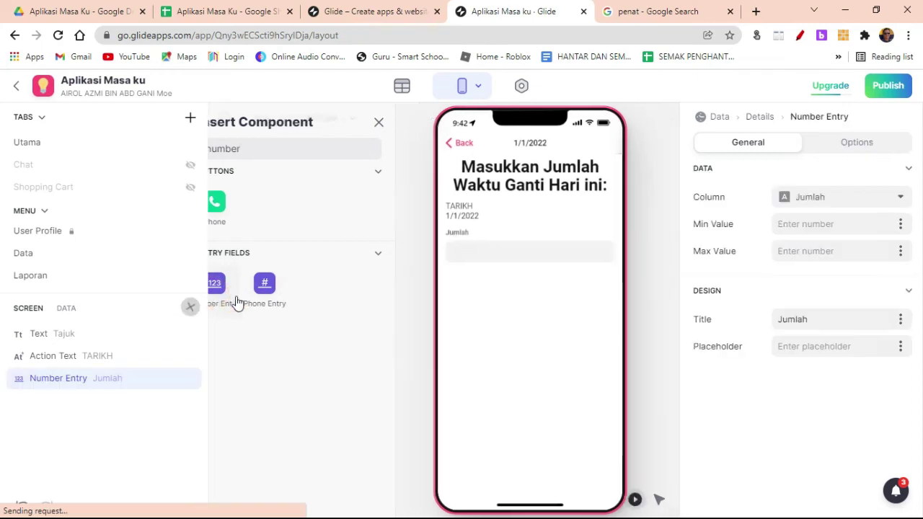
# Step: Enter 1 as the Jumlah of the 1/1/2022 item in the app preview
pyautogui.click(420, 251)
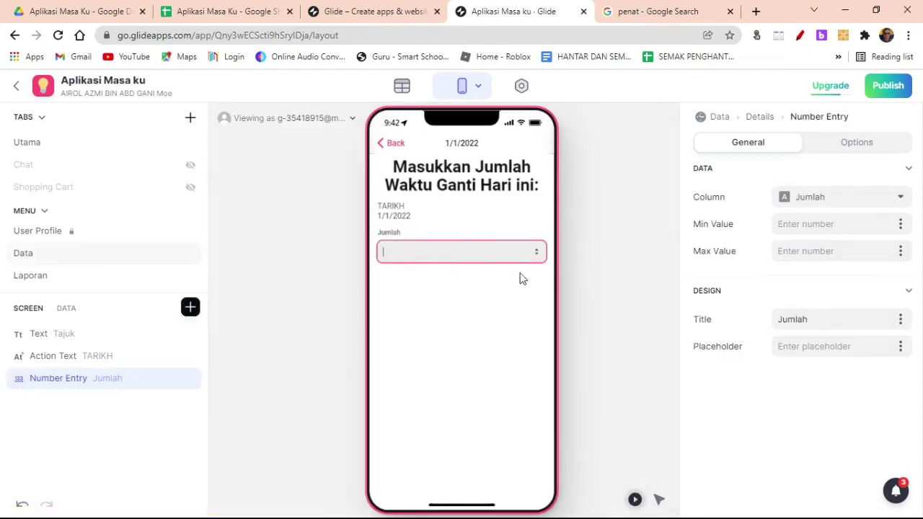
pyautogui.click(476, 343)
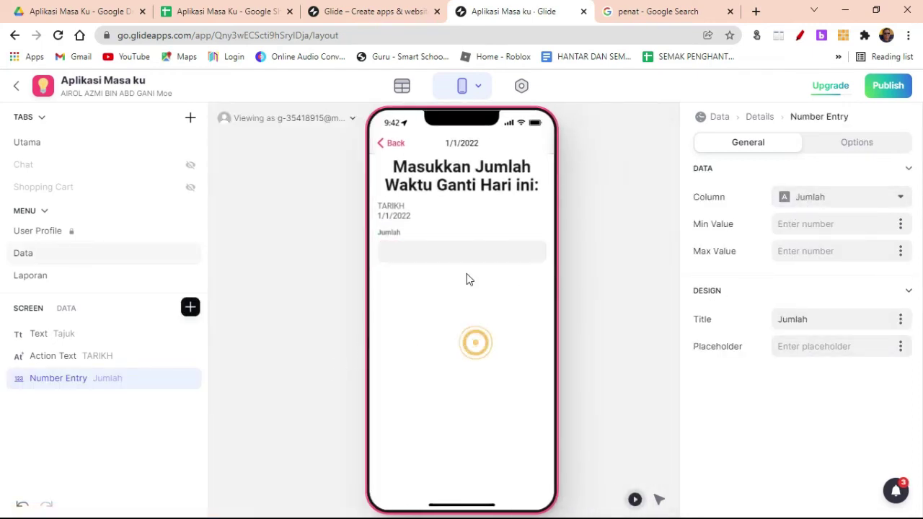
pyautogui.click(406, 251)
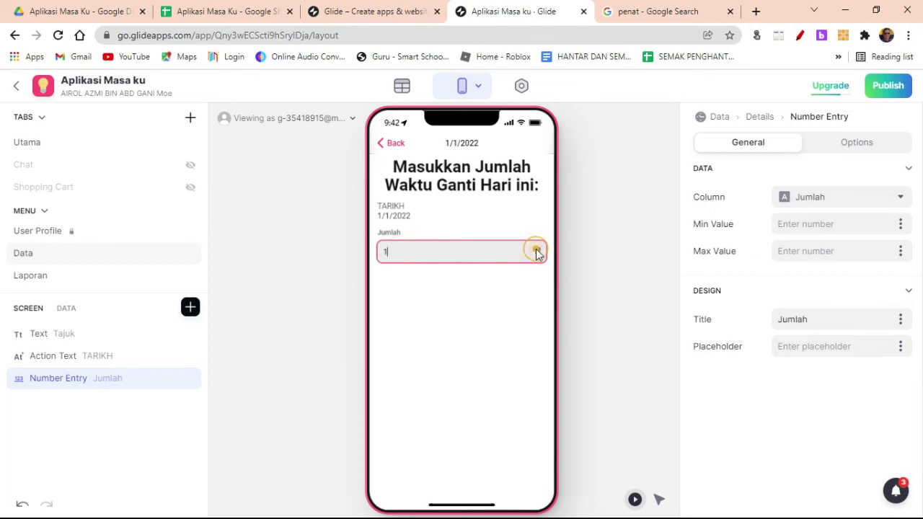
pyautogui.click(423, 330)
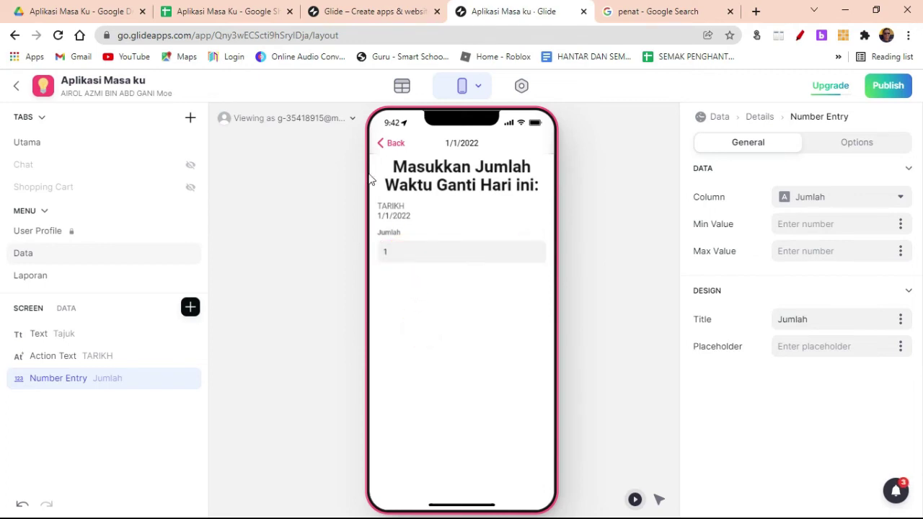
# Step: Switch to Google Sheets and check the 1/1/2022 Jumlah value in B2 of the Data sheet
pyautogui.click(220, 15)
pyautogui.click(116, 169)
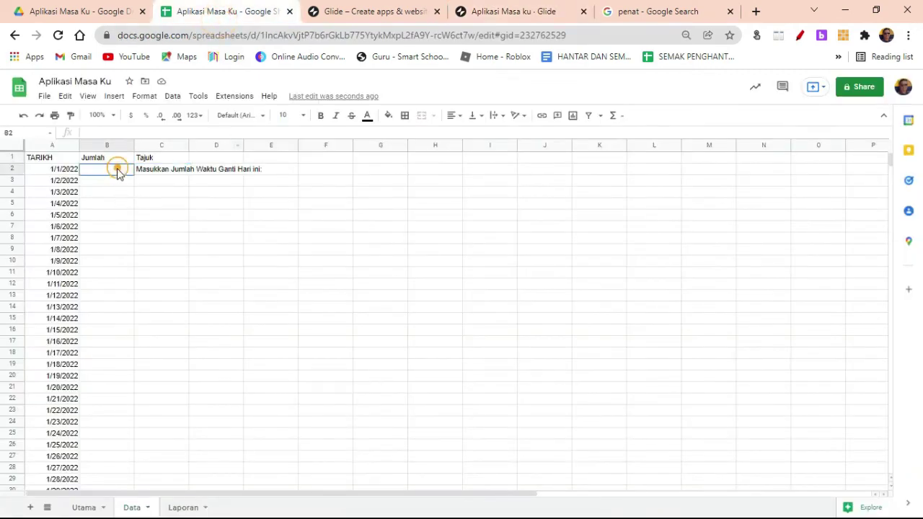
pyautogui.click(166, 218)
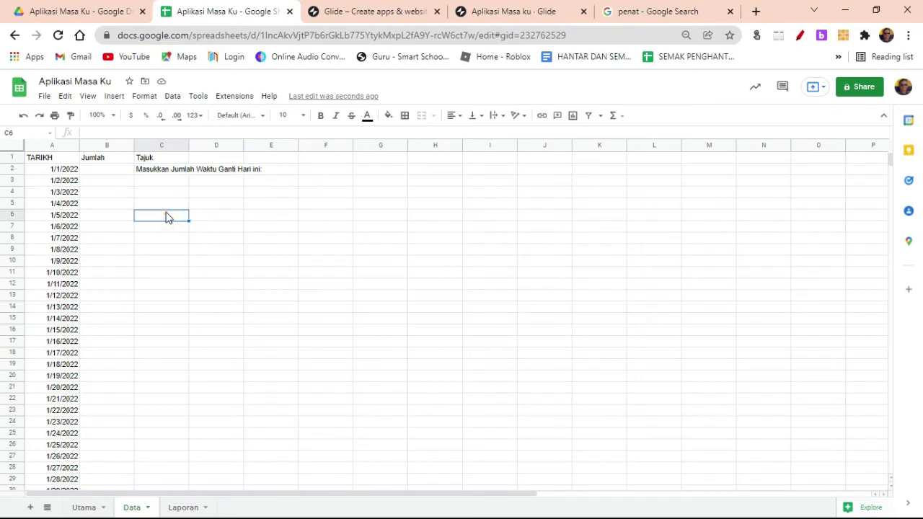
pyautogui.click(120, 173)
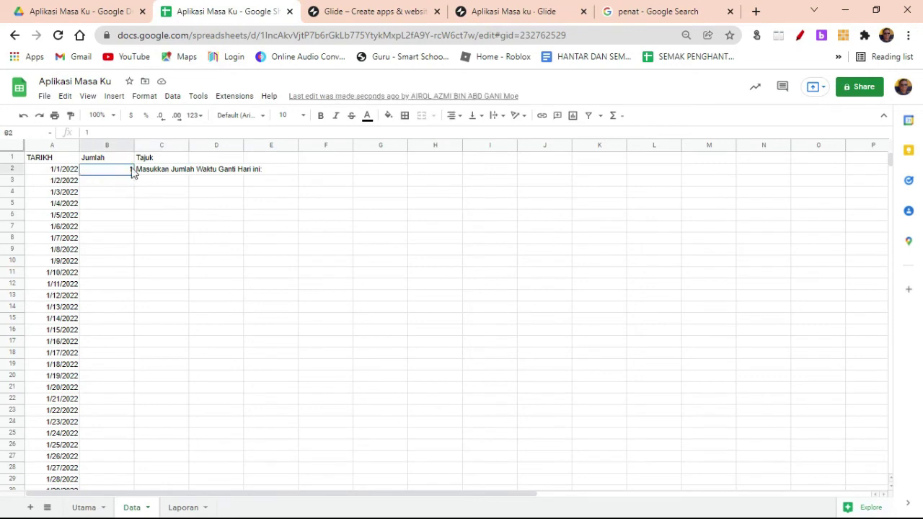
# Step: Return to the Glide editor, open the 1/2/2022 item and enter 2 as its Jumlah
pyautogui.click(512, 11)
pyautogui.click(394, 144)
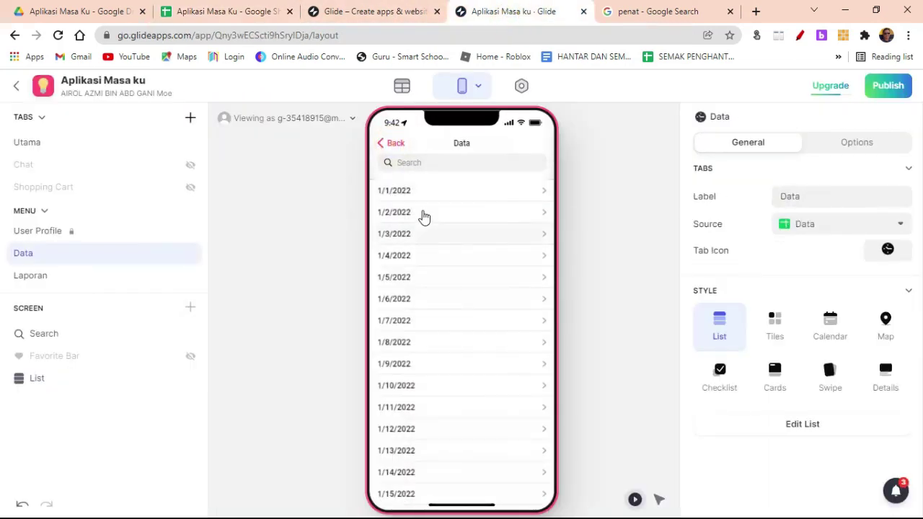
pyautogui.click(423, 212)
pyautogui.click(409, 206)
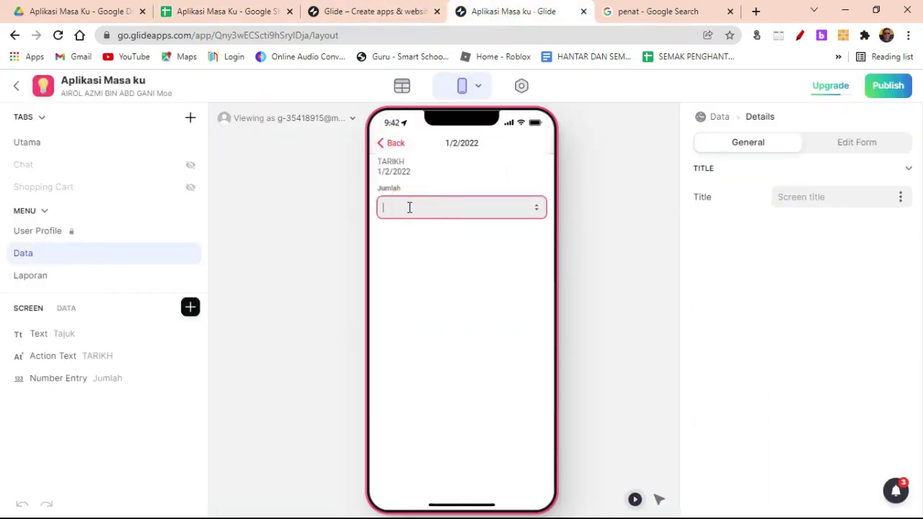
pyautogui.write('1')
pyautogui.click(433, 296)
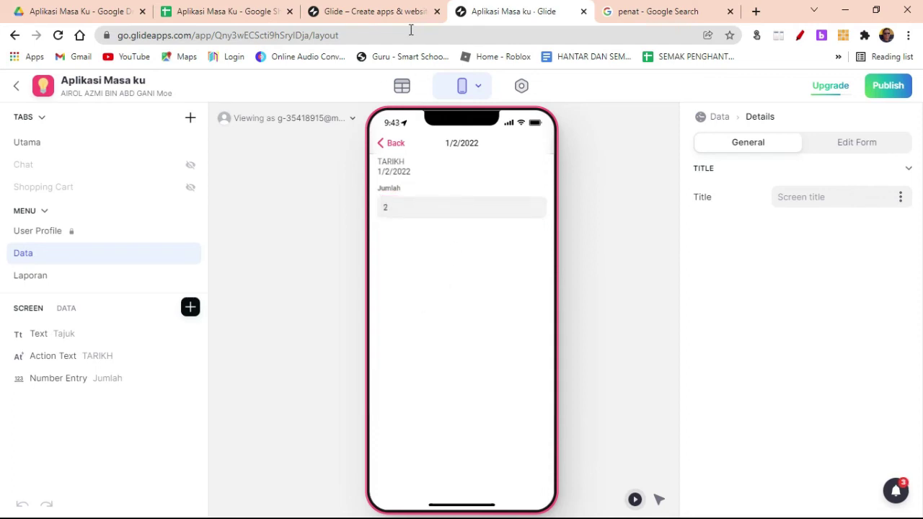
# Step: Switch to Google Sheets and check the 1/2/2022 entry in B3 and the Jumlah column of the Data sheet
pyautogui.click(227, 11)
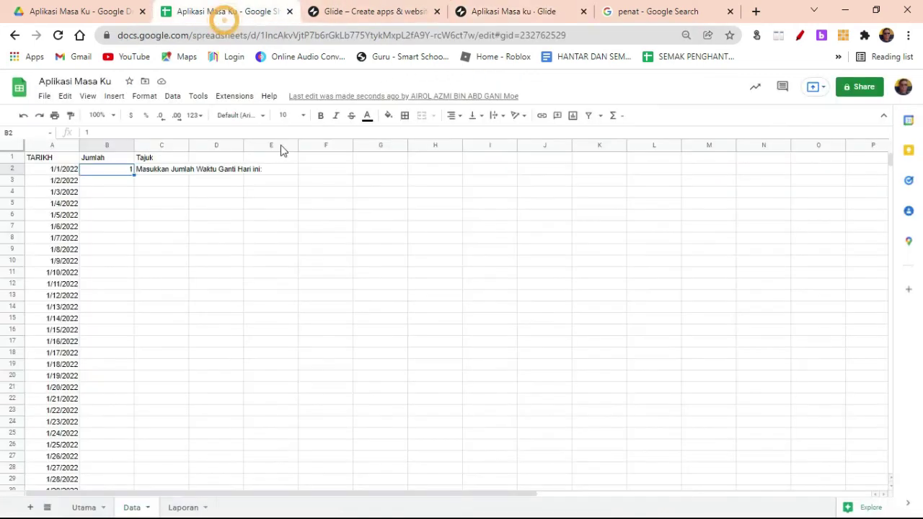
pyautogui.click(115, 179)
pyautogui.click(176, 190)
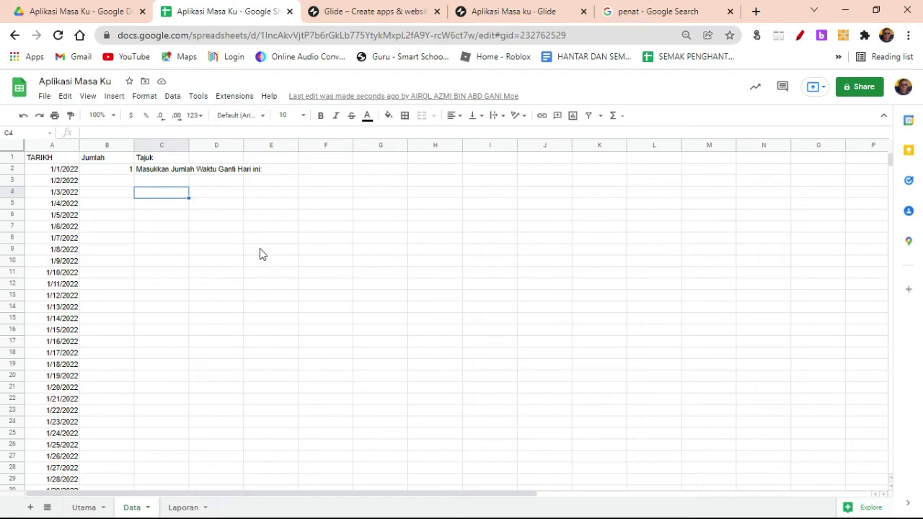
pyautogui.click(100, 180)
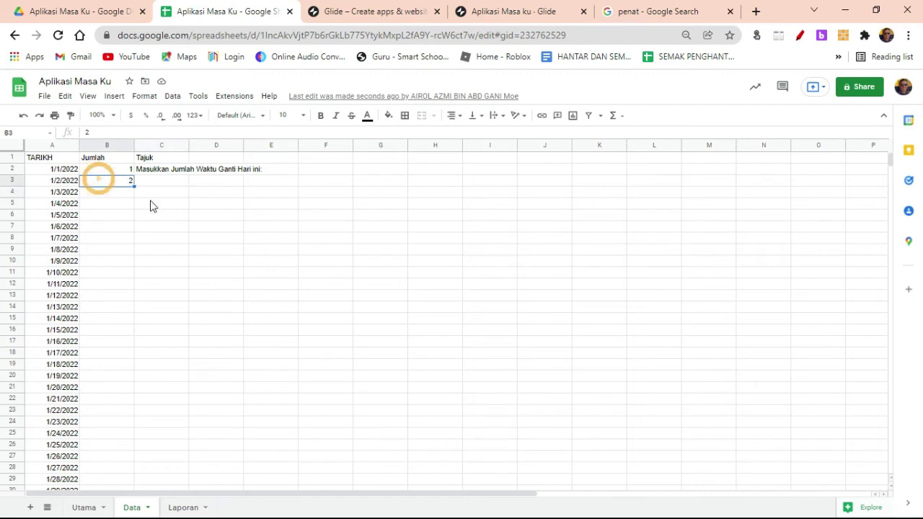
pyautogui.click(106, 145)
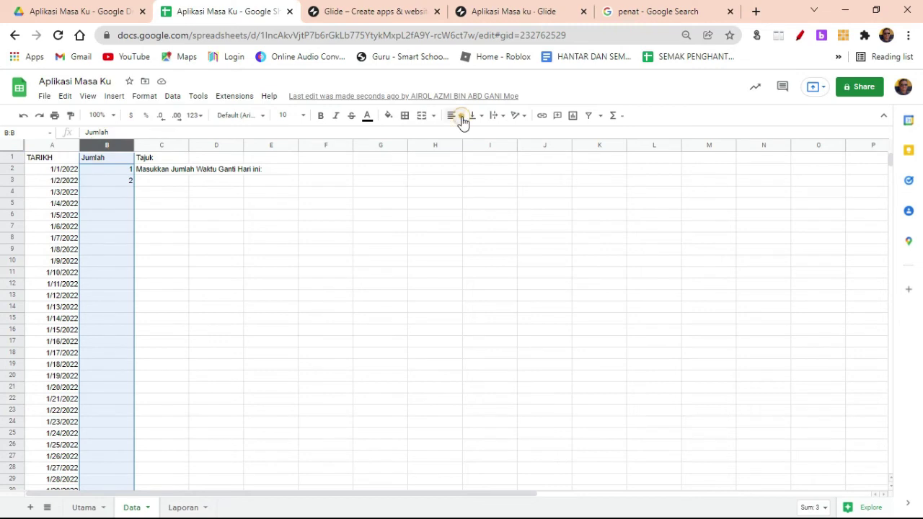
pyautogui.click(379, 247)
# Step: Return to the Glide editor and delete the TARIKH MULA and TARIKH AKHIR action texts from the Laporan screen
pyautogui.click(520, 13)
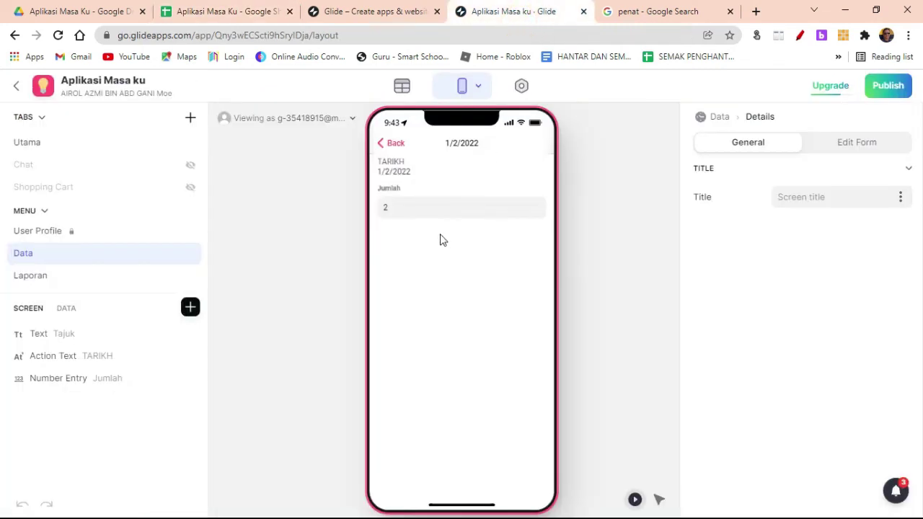
pyautogui.click(383, 147)
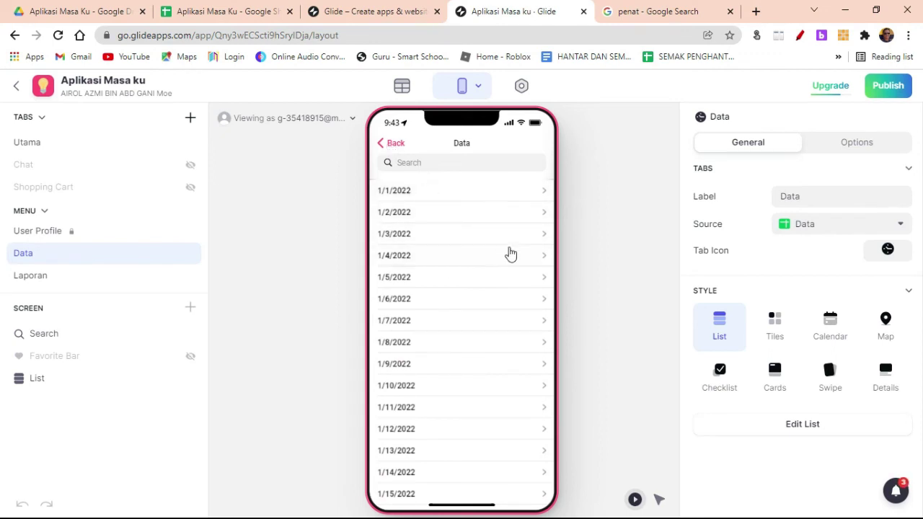
pyautogui.click(389, 148)
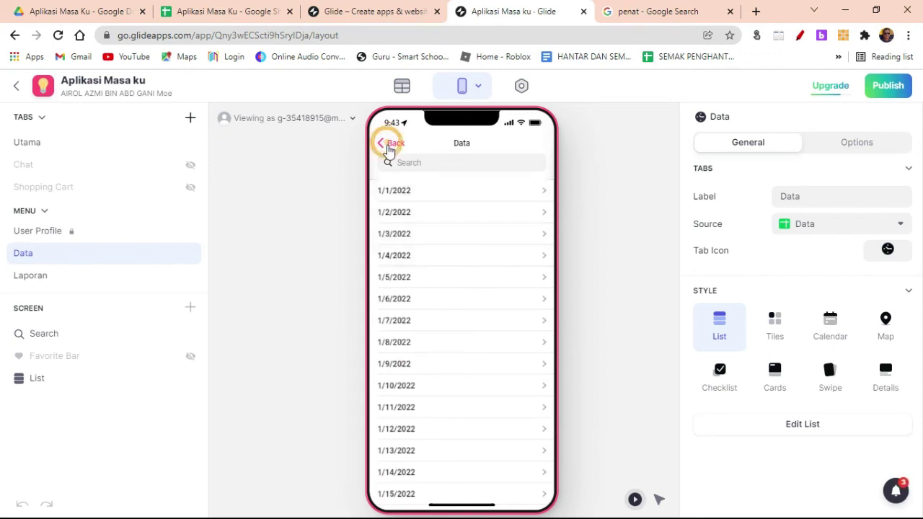
pyautogui.click(505, 401)
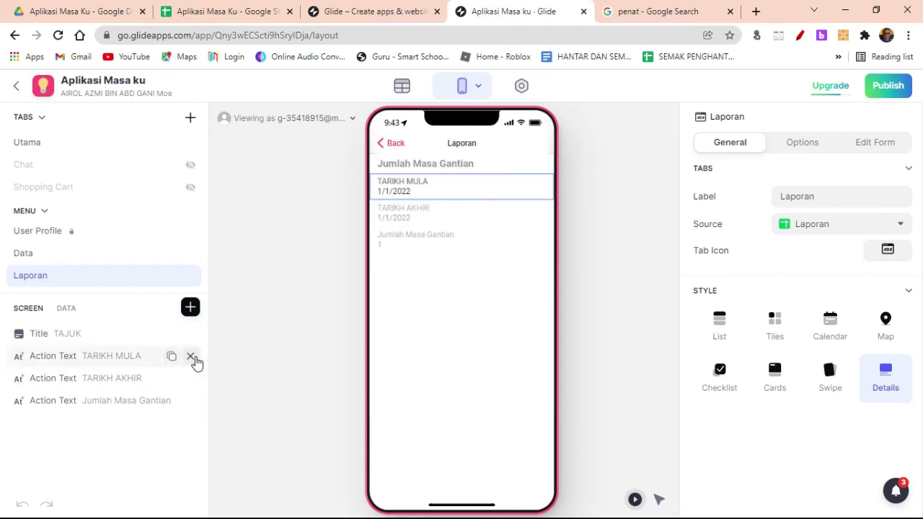
pyautogui.click(191, 358)
pyautogui.click(191, 356)
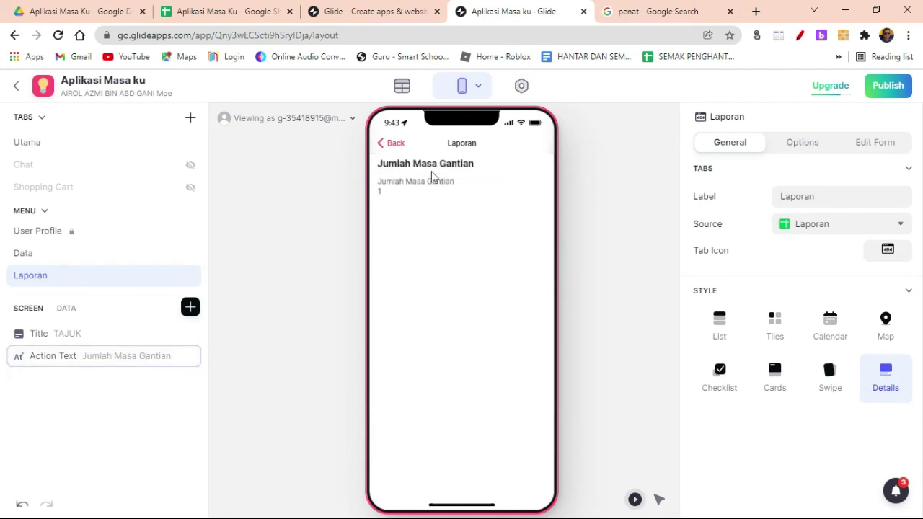
# Step: Delete the Title and the Jumlah Masa Gantian action text from the Laporan screen
pyautogui.click(191, 334)
pyautogui.click(190, 332)
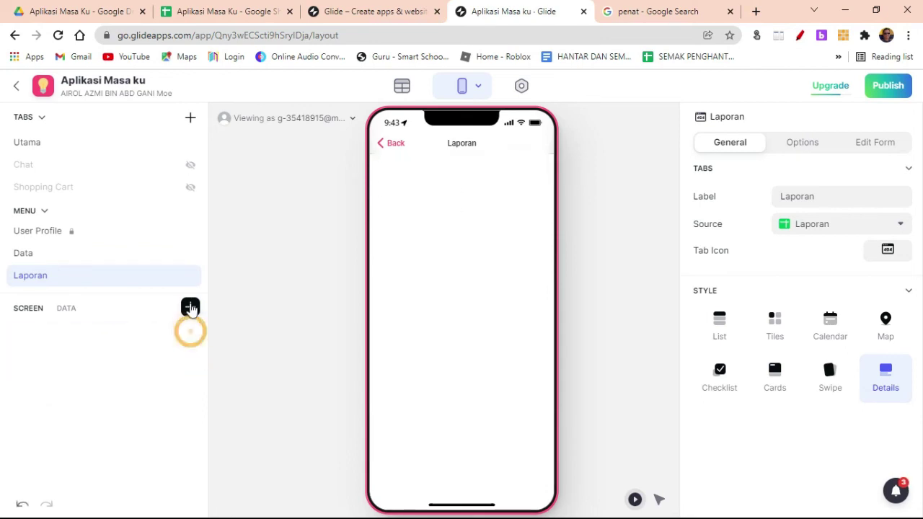
# Step: Open the component picker for the Laporan screen, and check the TAJUK entry in D2 of the Laporan sheet in Google Sheets
pyautogui.click(190, 306)
pyautogui.click(214, 11)
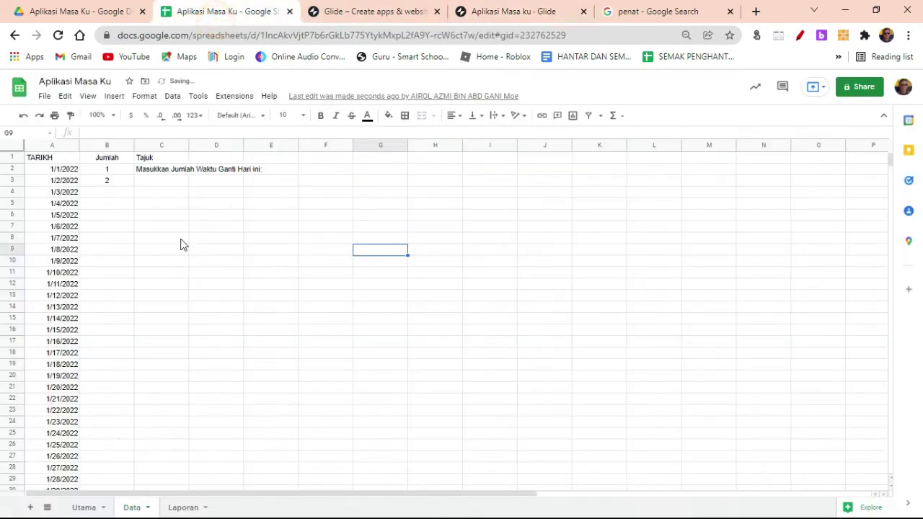
pyautogui.click(189, 508)
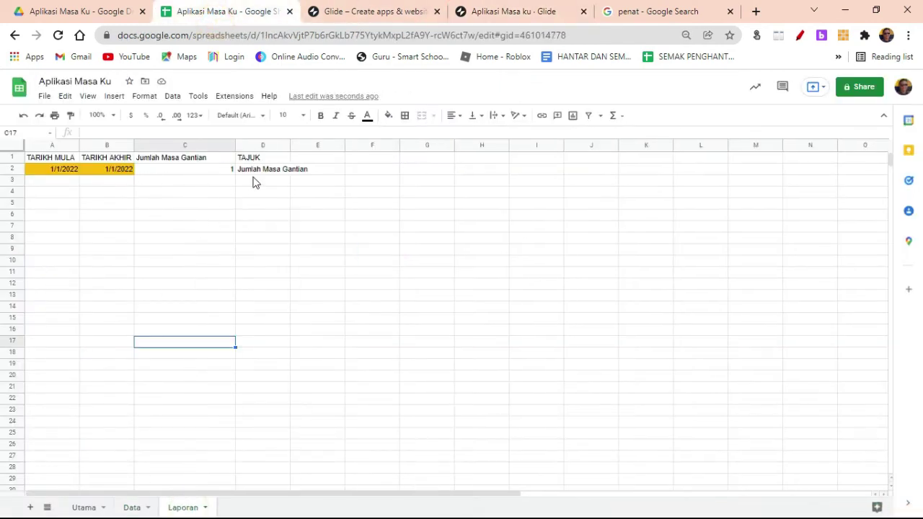
pyautogui.click(257, 173)
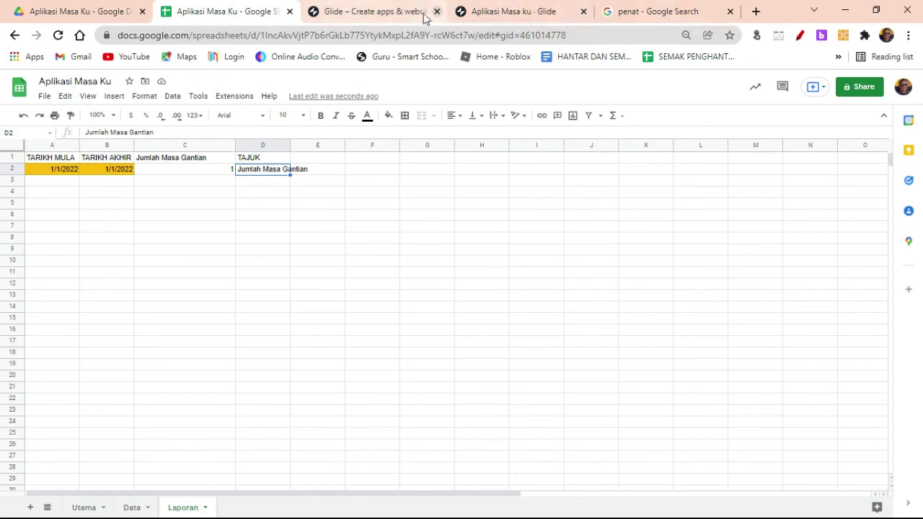
# Step: Return to the Glide editor and add a Text component for the TAJUK column to the Laporan screen
pyautogui.click(491, 13)
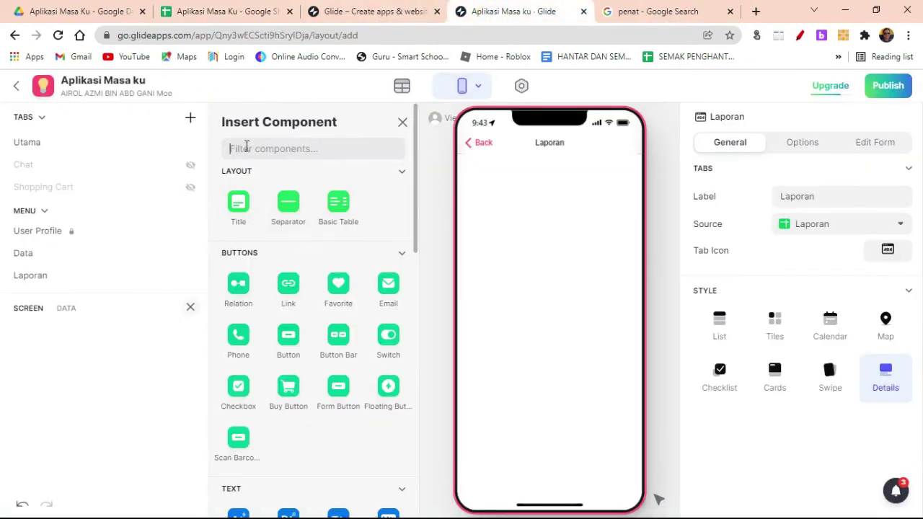
pyautogui.write('text')
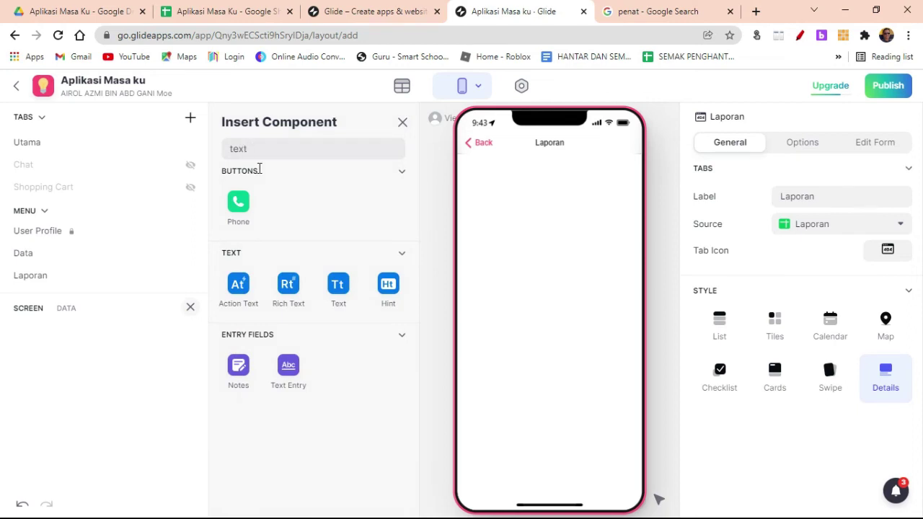
pyautogui.click(339, 288)
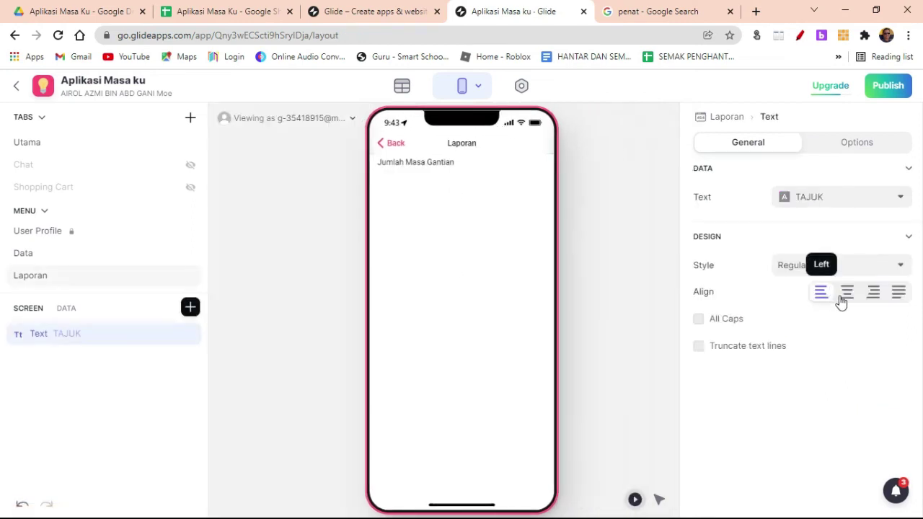
# Step: Format the TAJUK text as centered Headline 1 in all caps
pyautogui.click(846, 294)
pyautogui.click(840, 268)
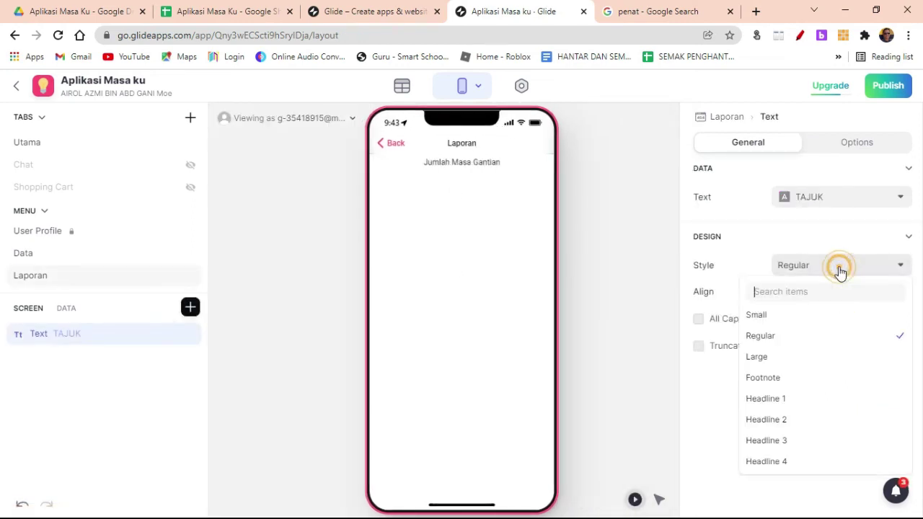
pyautogui.click(805, 401)
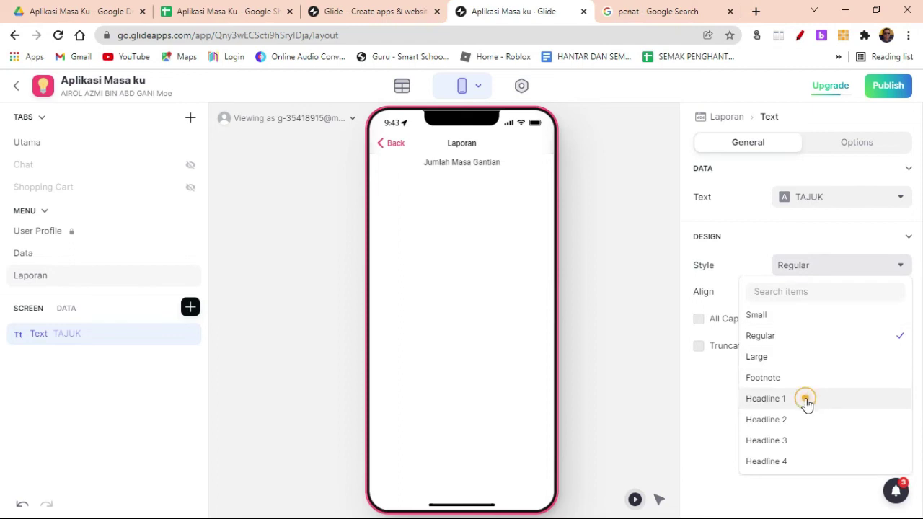
pyautogui.click(734, 323)
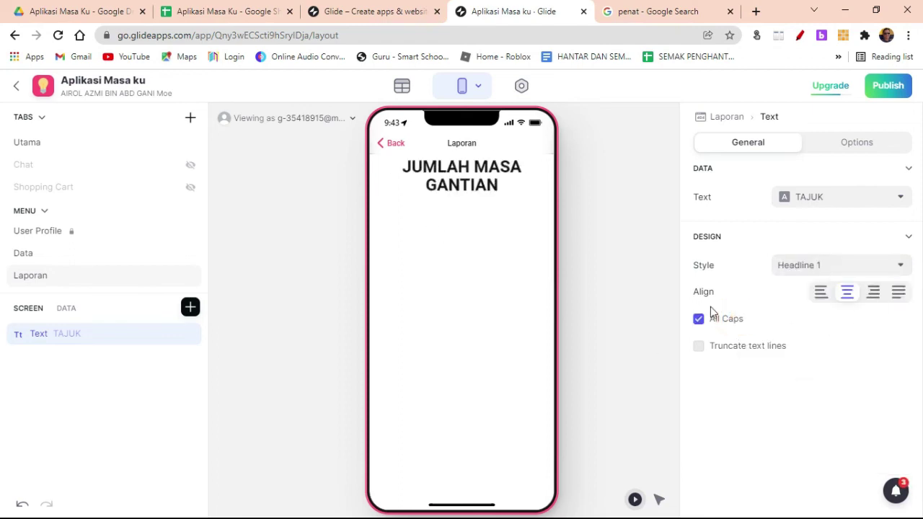
# Step: Add a Date picker component for TARIKH MULA below the TAJUK text on the Laporan screen
pyautogui.click(192, 310)
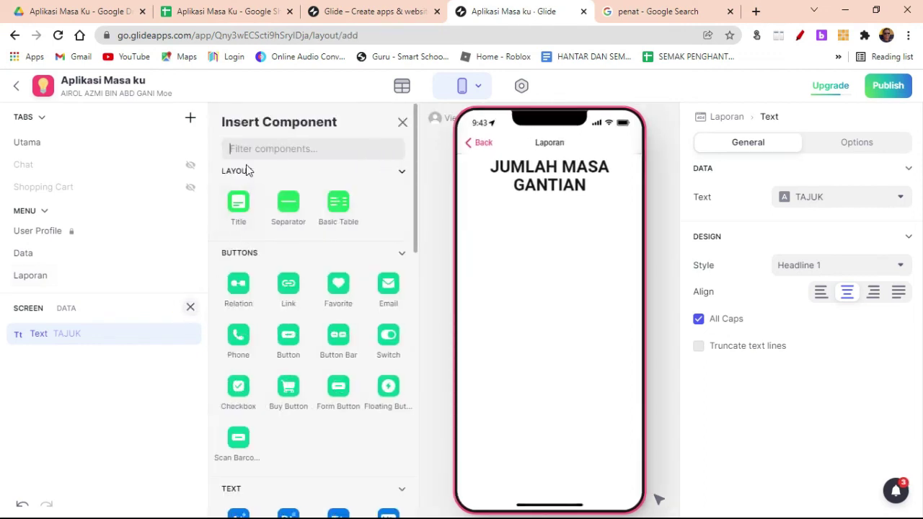
pyautogui.write('date')
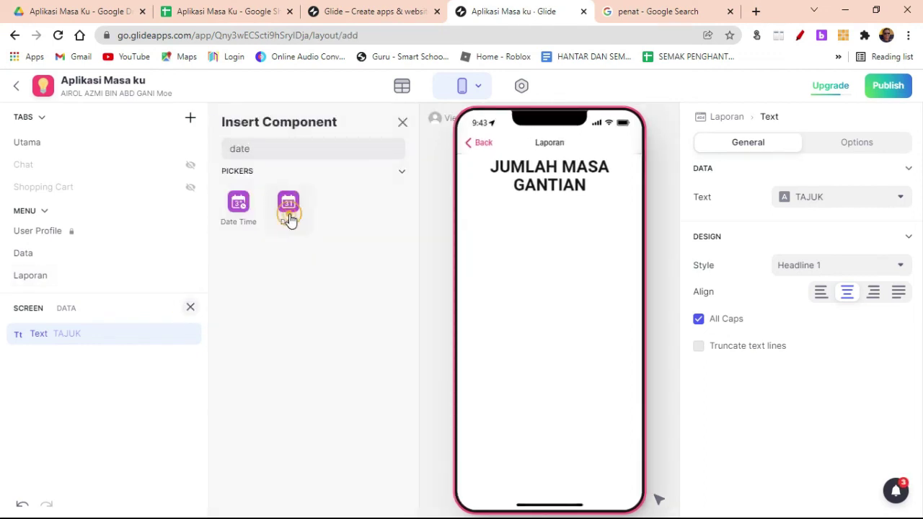
pyautogui.click(288, 209)
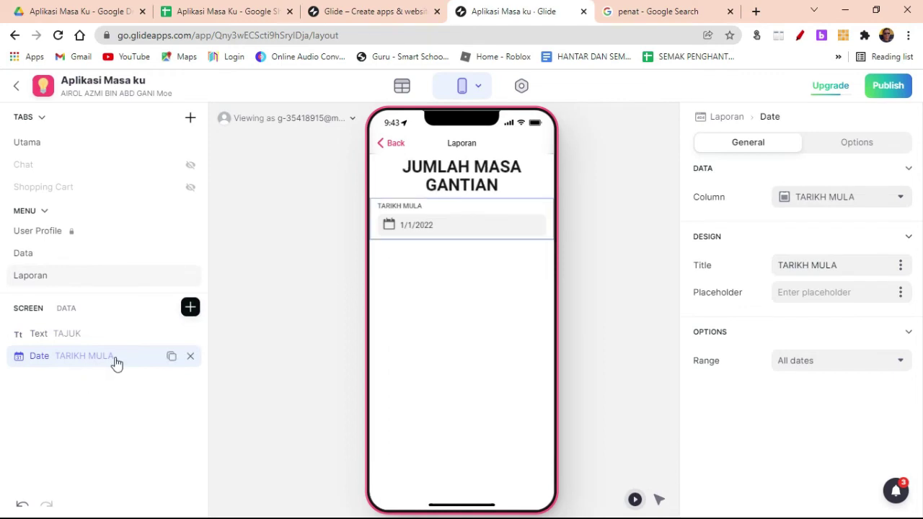
# Step: Duplicate the TARIKH MULA date picker and link the copy to the TARIKH AKHIR column
pyautogui.click(172, 358)
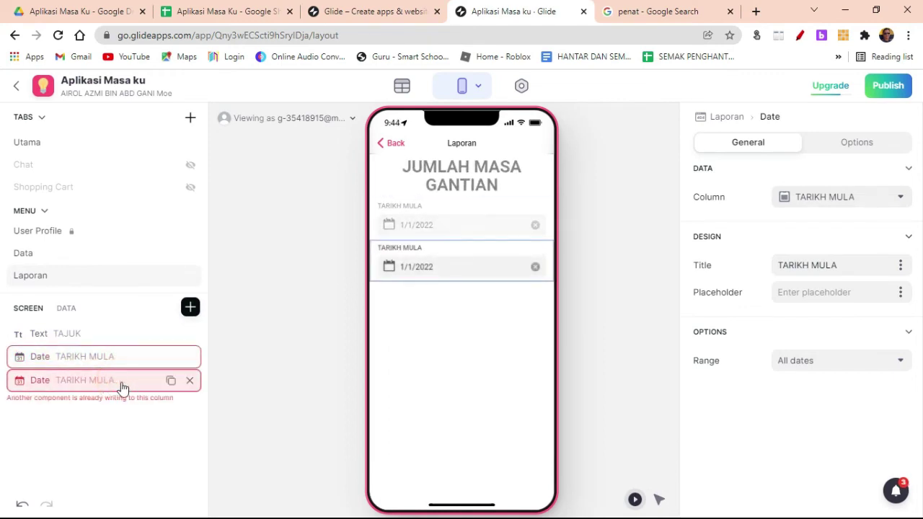
pyautogui.click(895, 198)
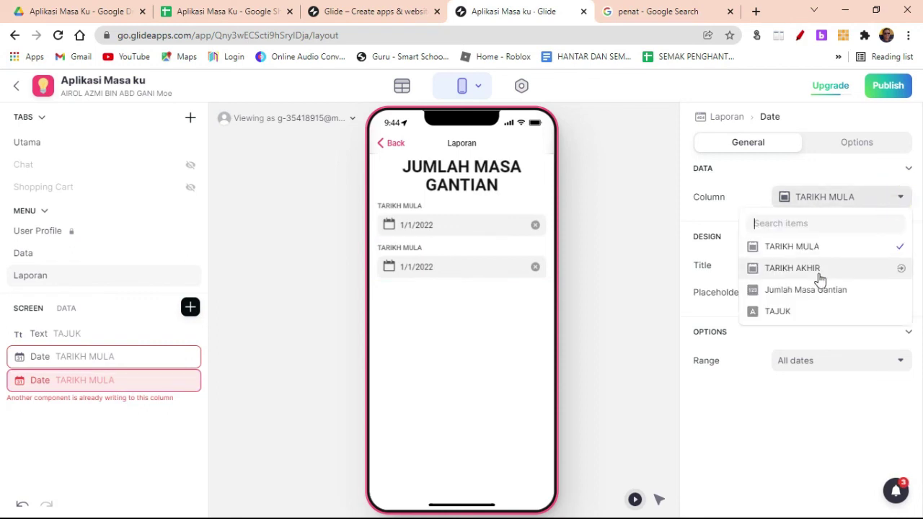
pyautogui.click(818, 271)
pyautogui.click(94, 356)
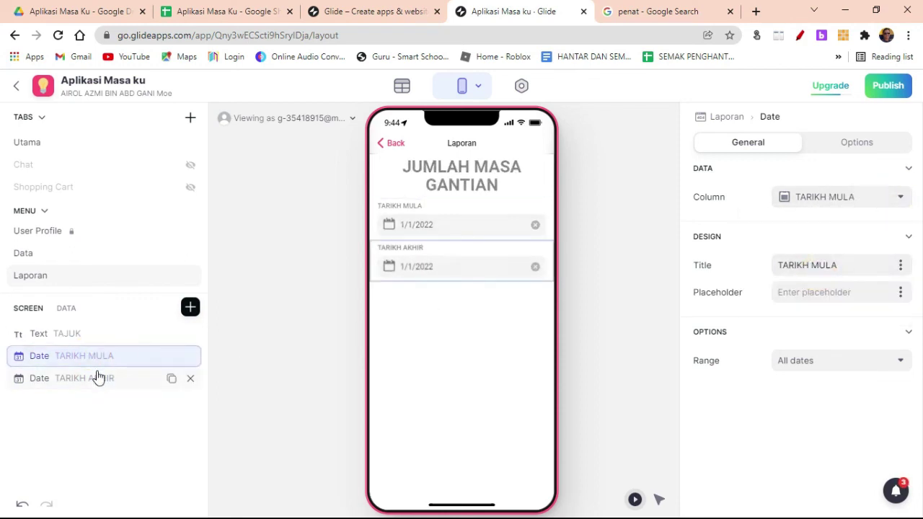
pyautogui.click(104, 379)
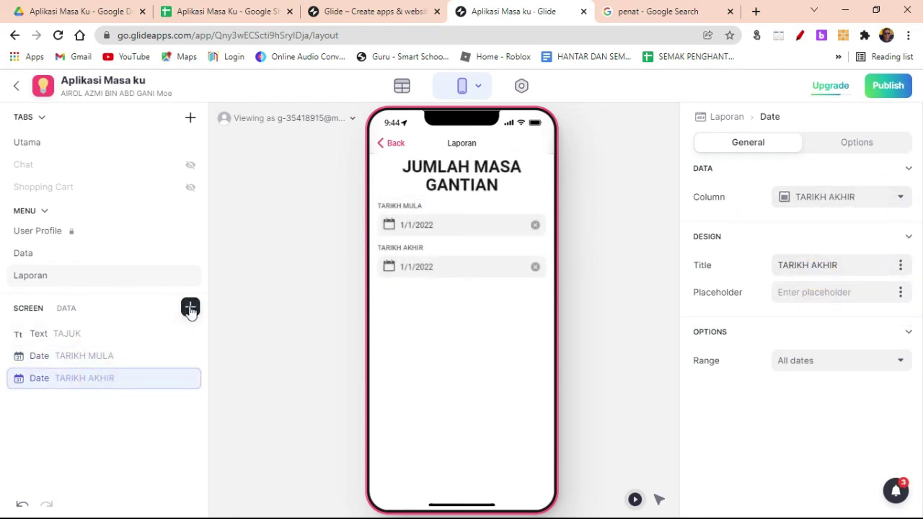
# Step: Add a Separator to the Laporan screen and move the TAJUK text between the TARIKH AKHIR date and the separator
pyautogui.click(191, 307)
pyautogui.click(288, 203)
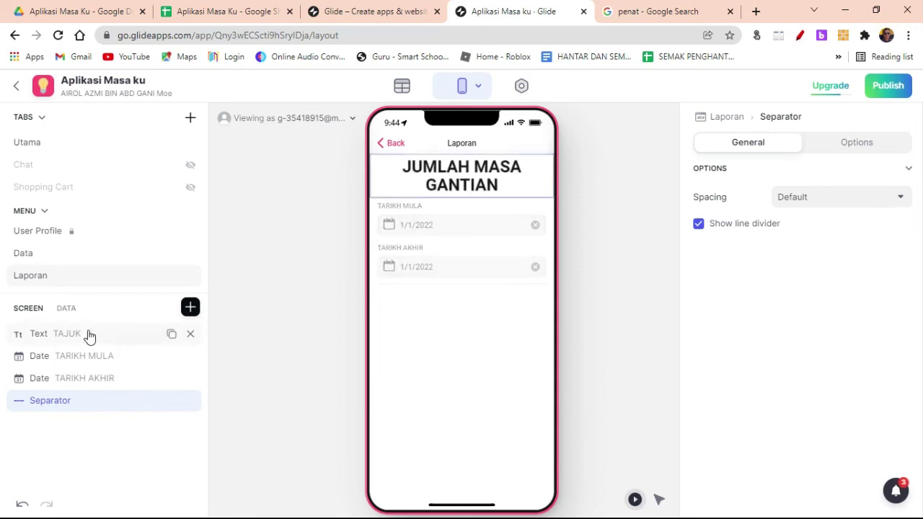
pyautogui.moveTo(89, 334); pyautogui.dragTo(93, 387)
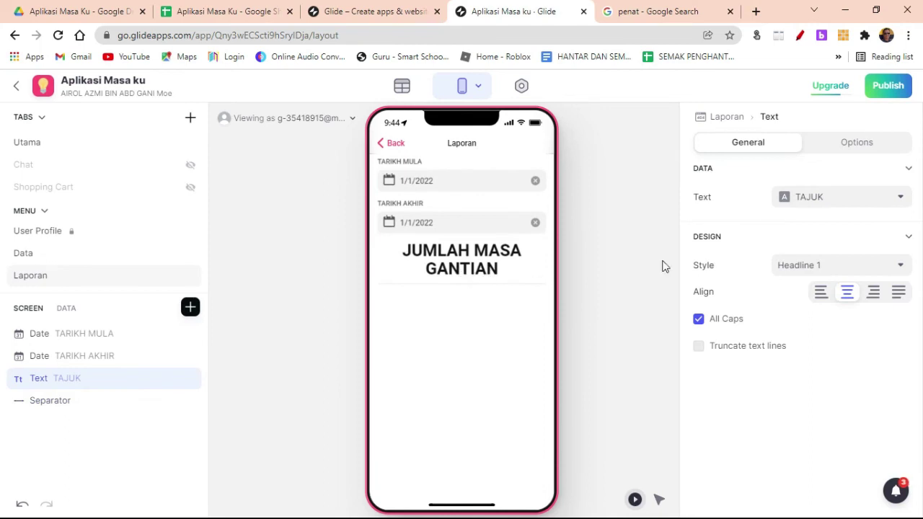
# Step: Try the Regular style on the TAJUK text and settle on Large
pyautogui.click(863, 268)
pyautogui.click(784, 342)
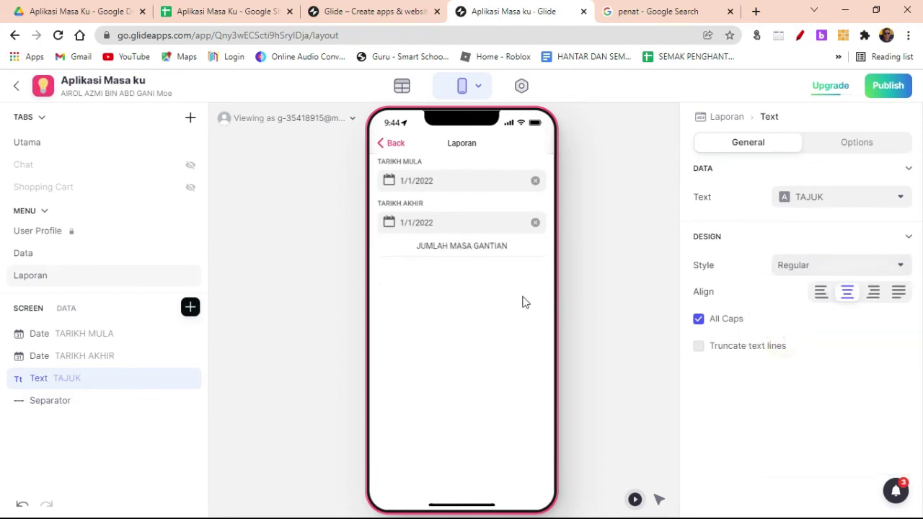
pyautogui.click(850, 264)
pyautogui.click(779, 357)
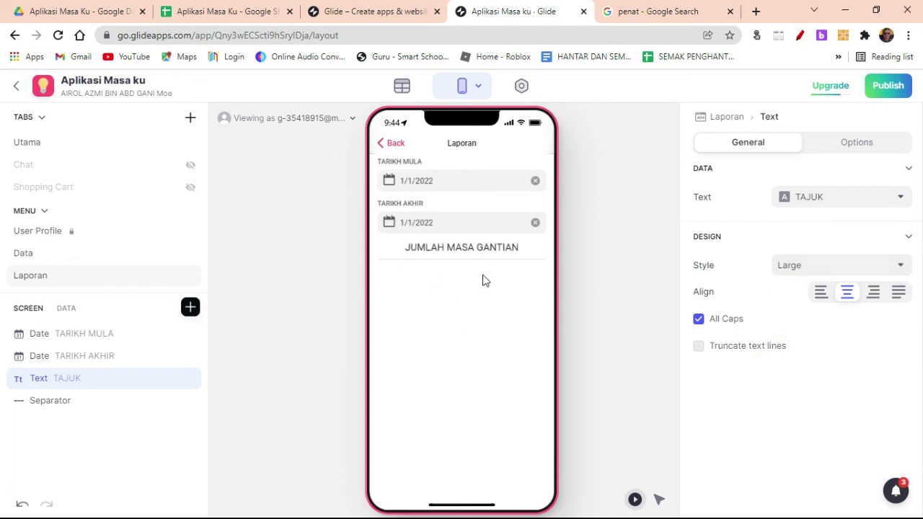
# Step: Search the insertable components for "action" to add one below the separator on the Laporan screen
pyautogui.click(101, 405)
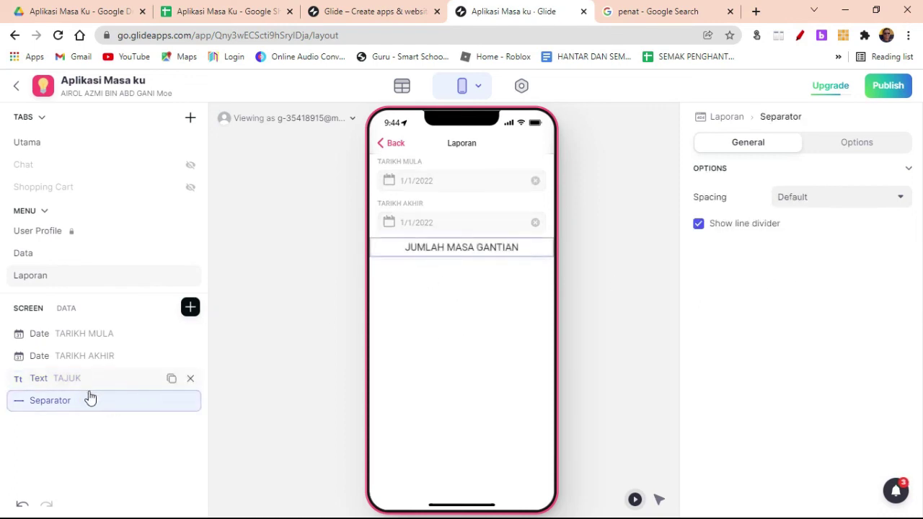
pyautogui.click(190, 307)
pyautogui.click(257, 151)
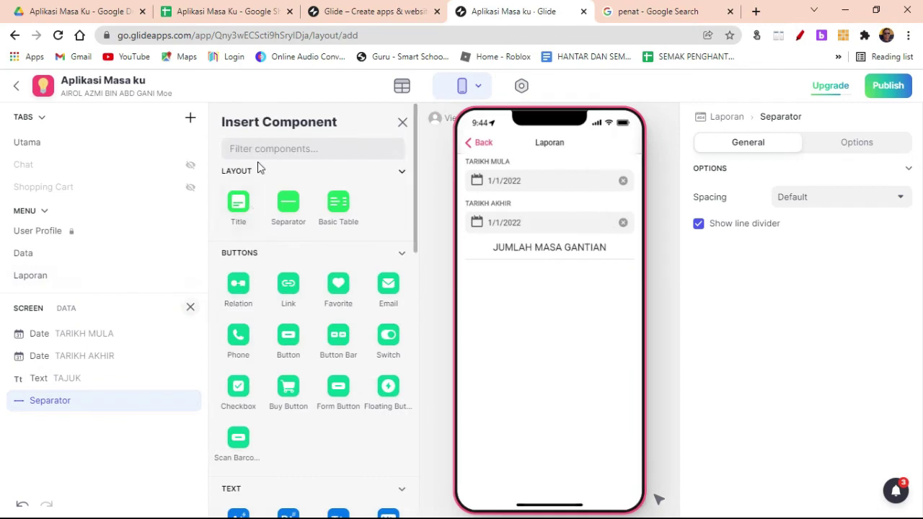
pyautogui.write('action')
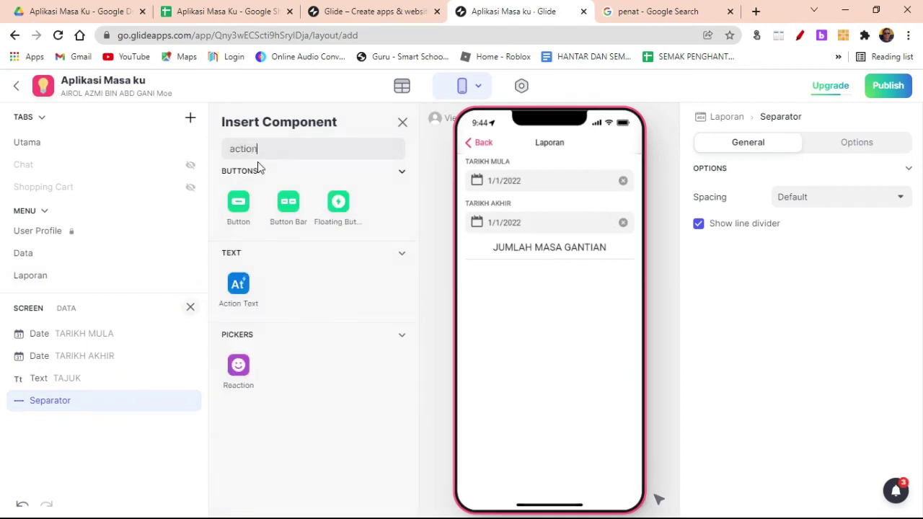